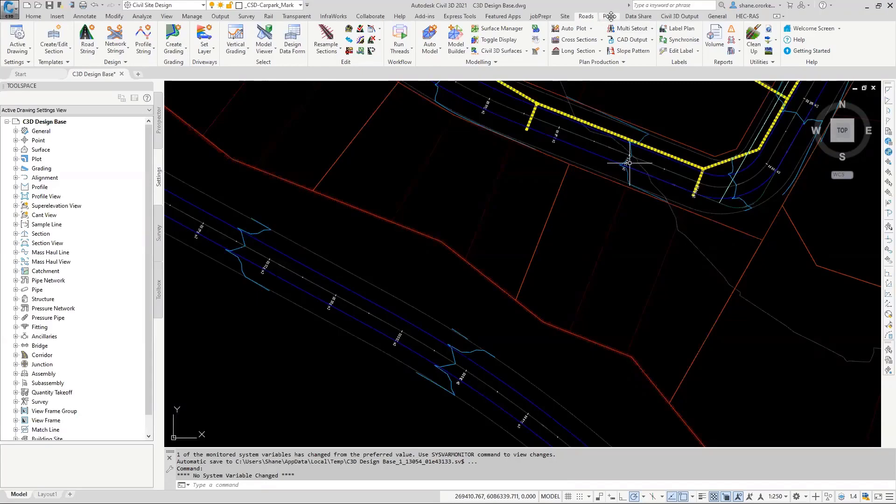
left_click(610, 16)
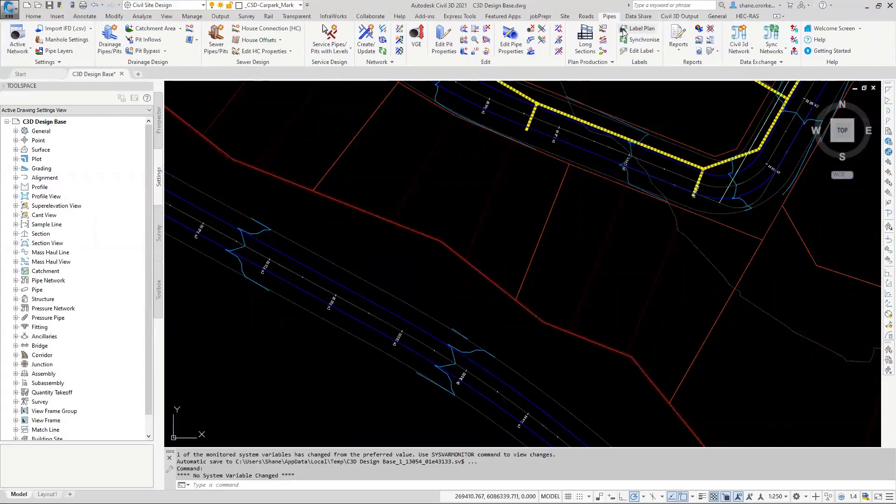
left_click(740, 51)
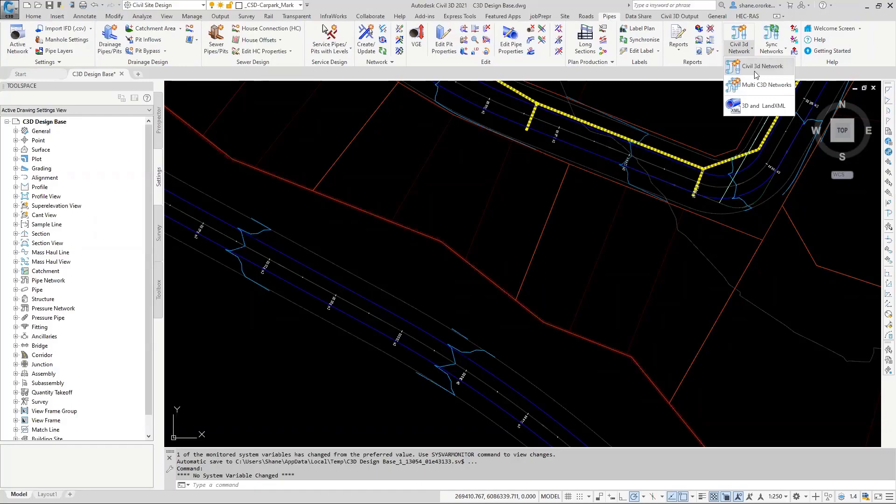
left_click(774, 51)
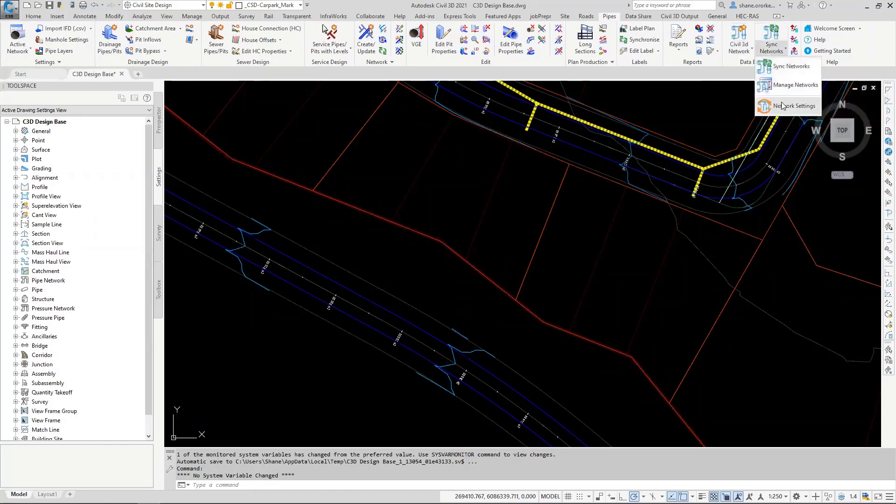
left_click(678, 17)
left_click(676, 18)
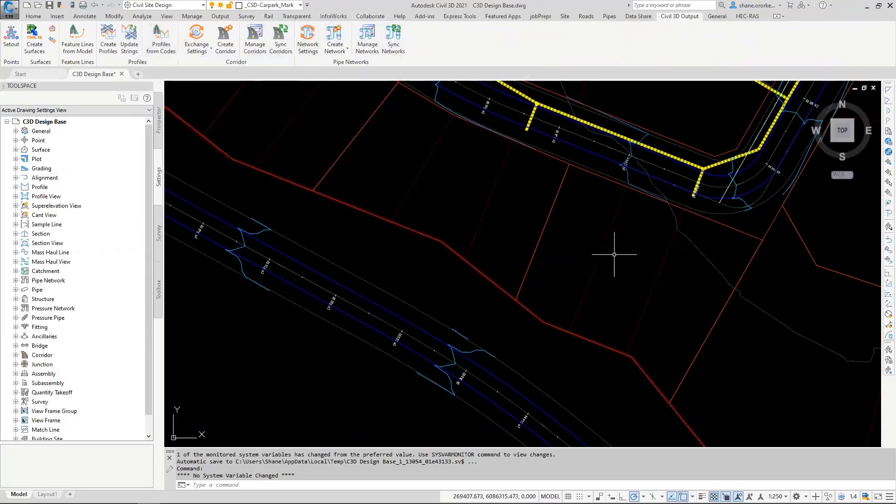
scroll(556, 283, "down", 10)
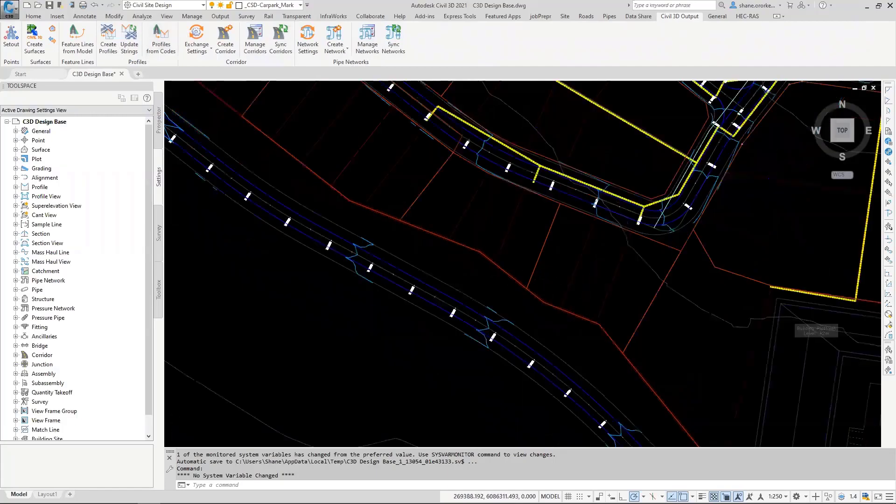
middle_click_drag(521, 254, 462, 273)
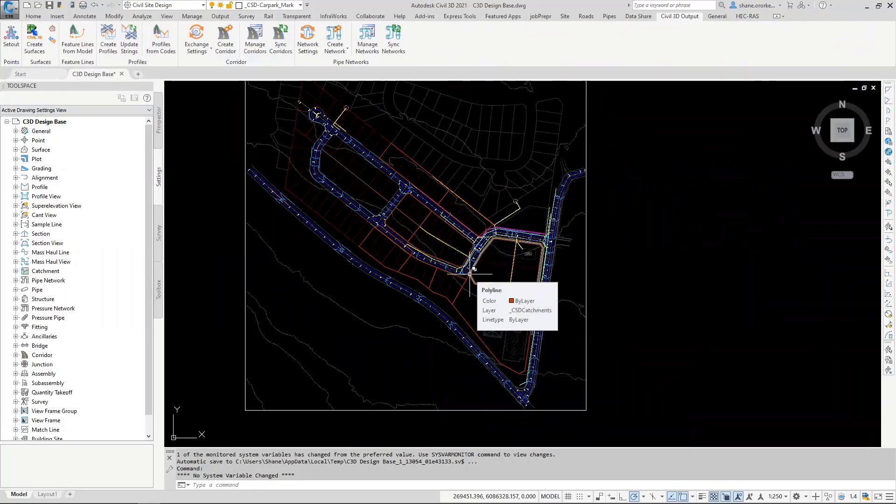
Check the layer of the yellow drainage polyline running through the lot north of the building platform, leaving nothing selected.
left_click(609, 17)
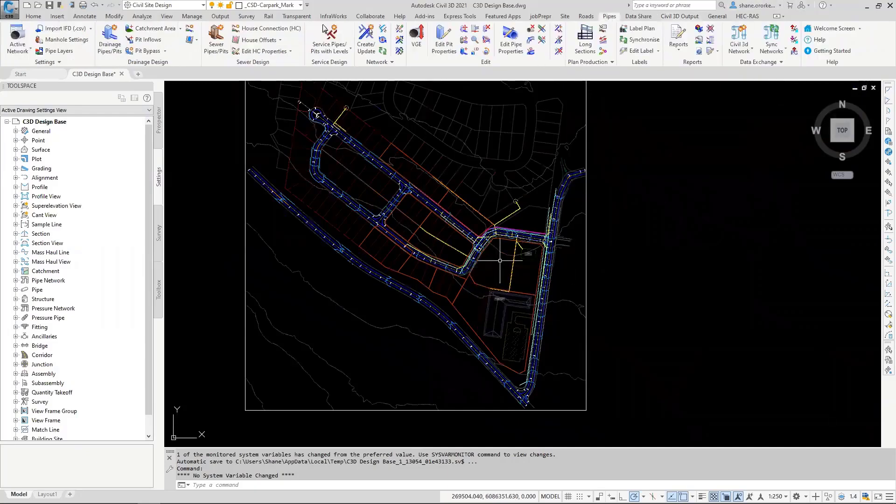
scroll(500, 261, "up", 6)
key("Escape")
left_click(537, 305)
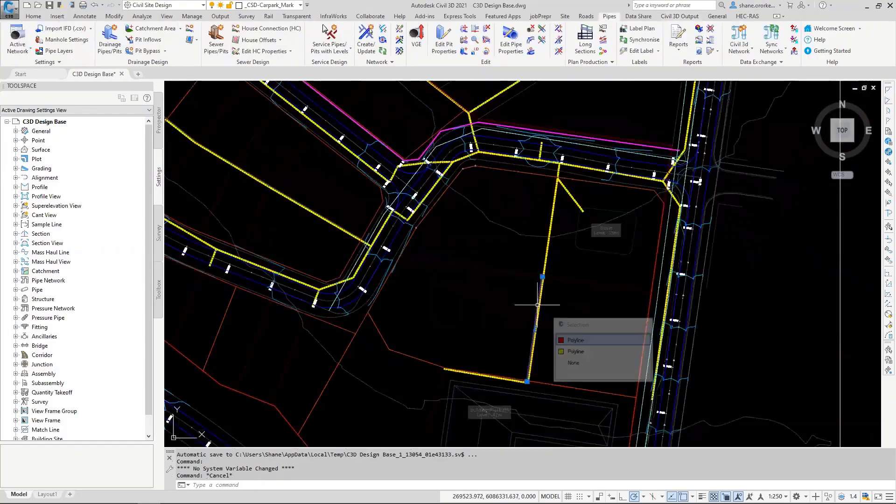
left_click(576, 353)
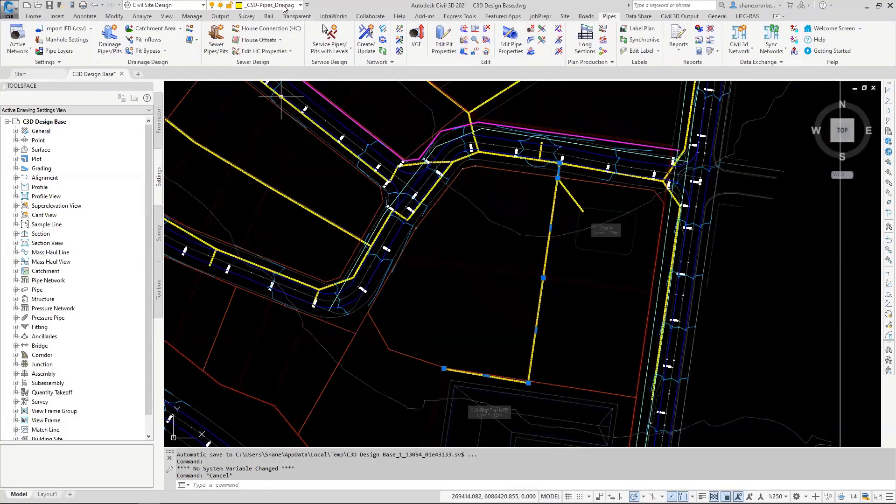
key("Escape")
Inspect the extent of the C3D-TotalModel triangulation surface along the roads by selecting it, and clear the selection.
scroll(471, 233, "down", 3)
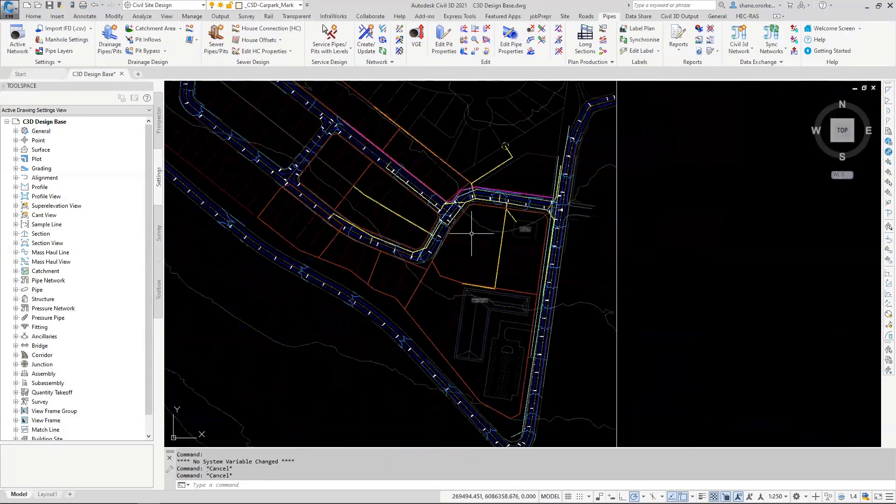
middle_click_drag(461, 209, 434, 255)
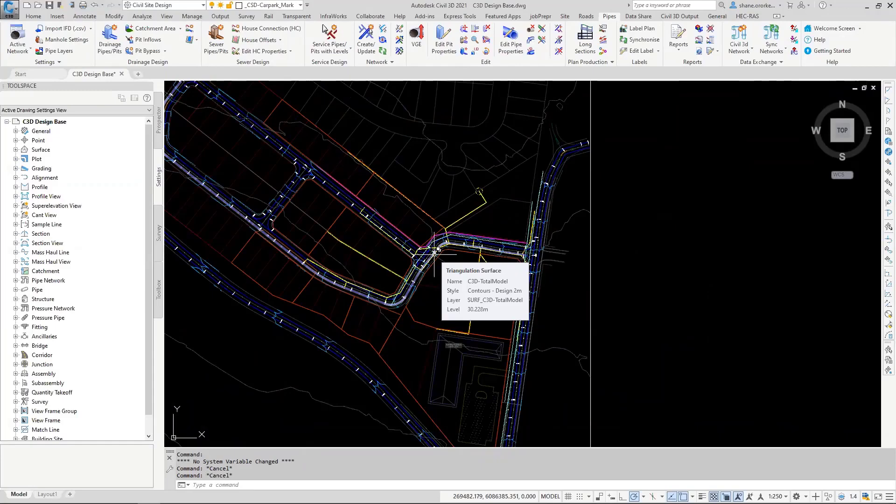
key("ctrl")
key("ctrl")
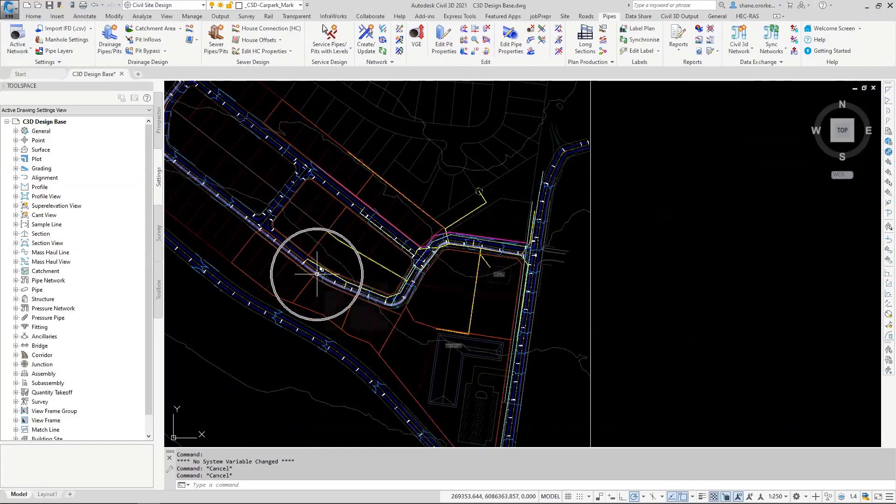
scroll(394, 413, "up", 4)
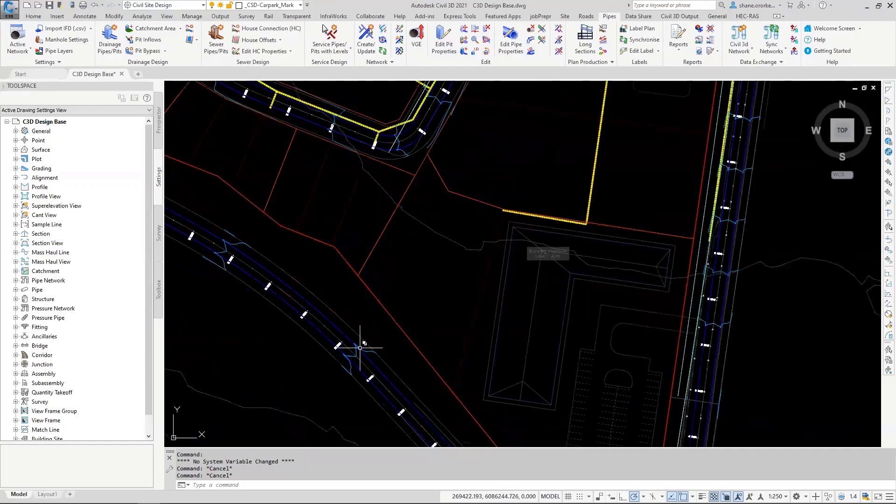
left_click(360, 350)
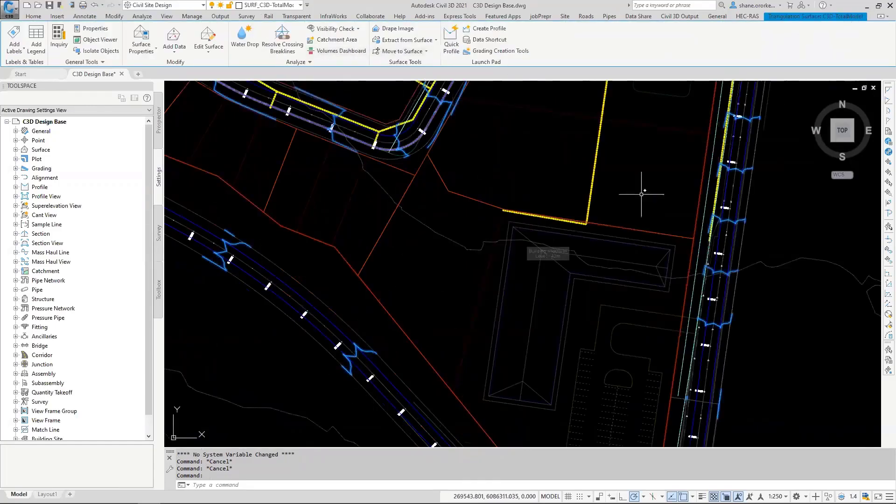
scroll(641, 194, "down", 7)
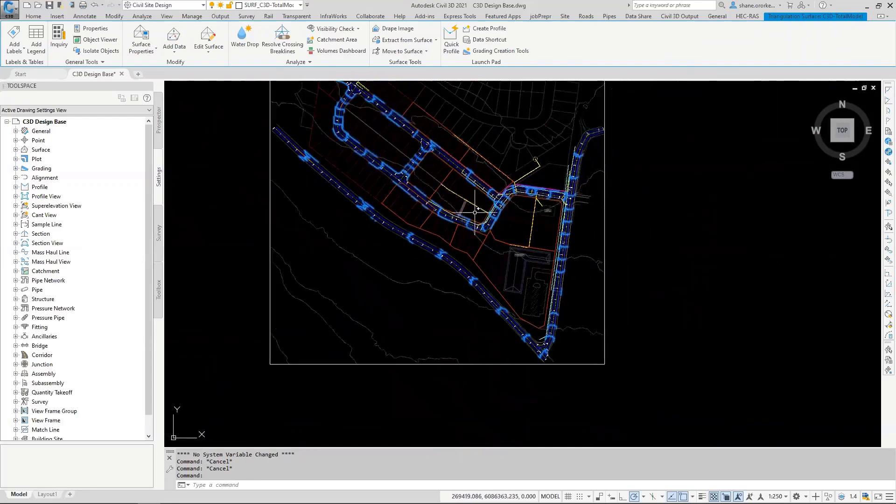
key("Escape")
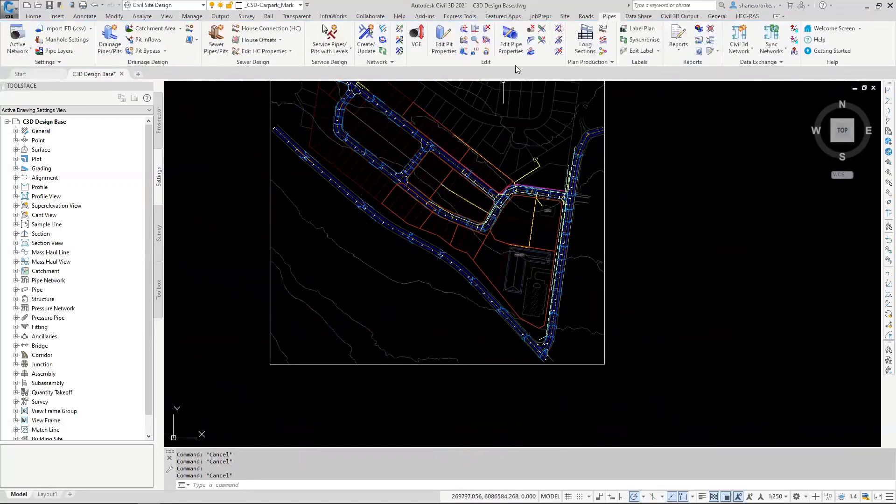
Start creating drainage pipes and pits with default pit family SEP & Grate 1.50m and pit type SEP & Grate 10.0% Longitudinal Grade.
mouse_move(441, 128)
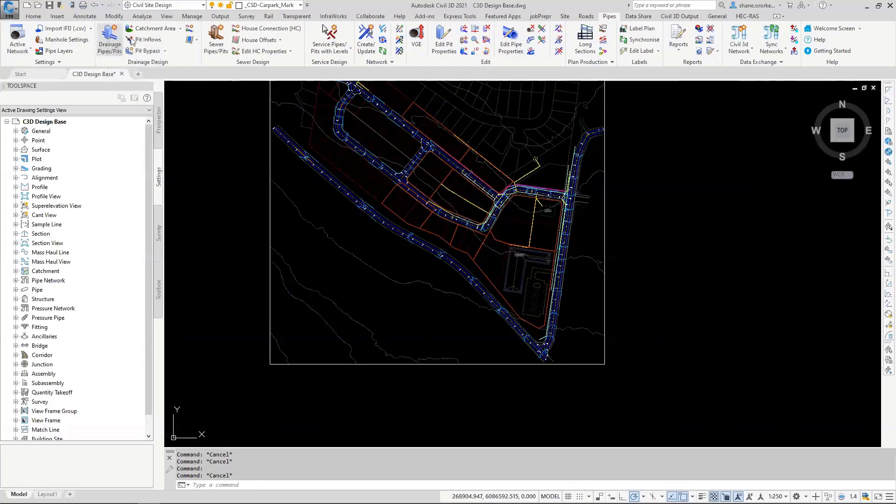
left_click(110, 41)
left_click(392, 178)
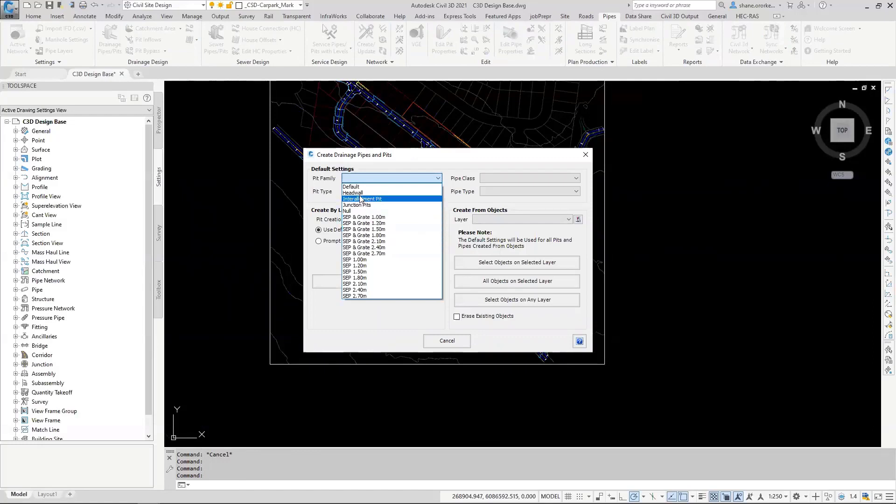
left_click(373, 229)
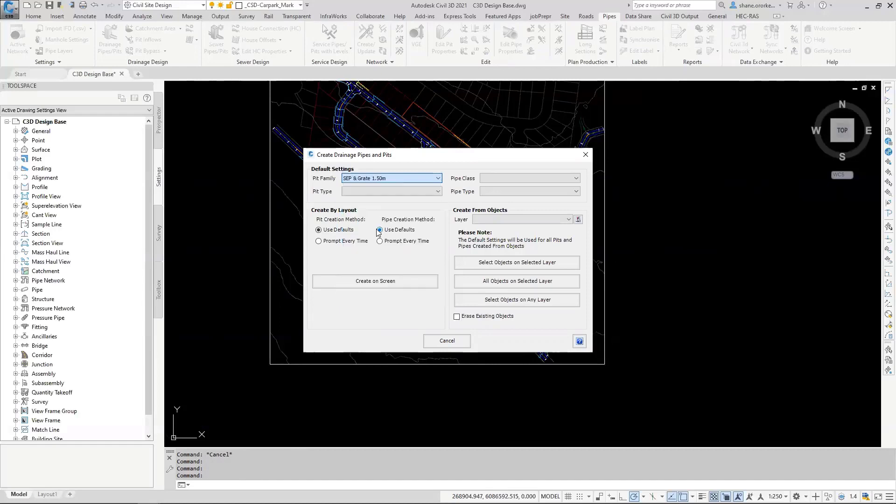
left_click(376, 192)
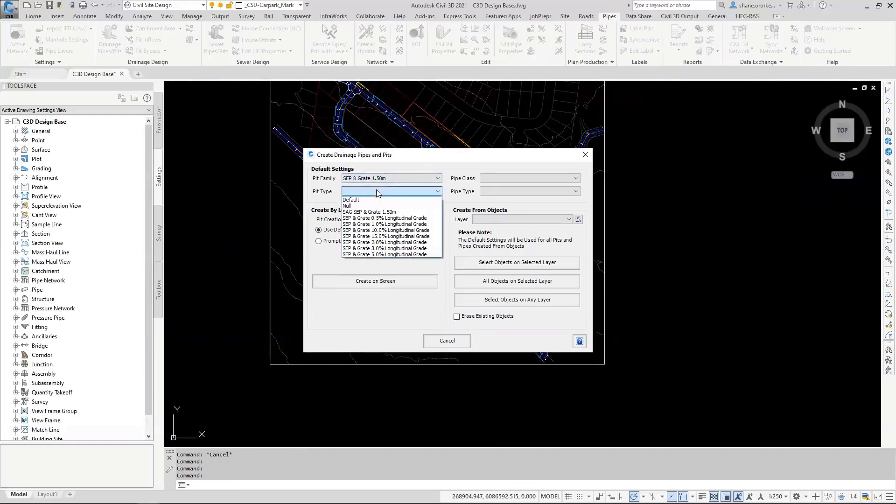
left_click(373, 230)
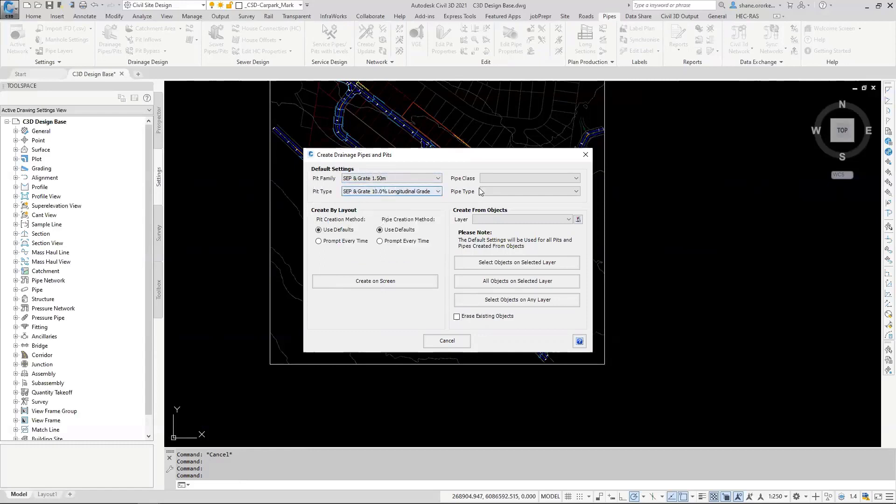
Set the default pipe class to P-Class 2 RRJ and the pipe type to 300.
left_click(530, 180)
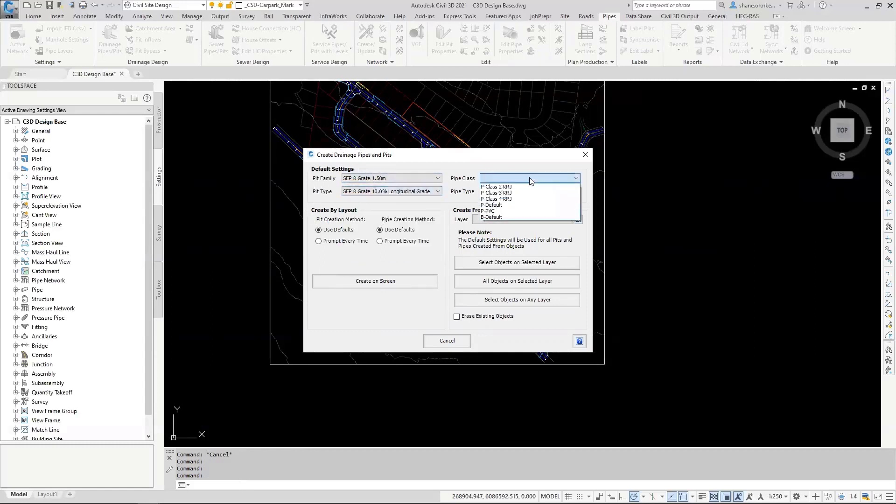
left_click(496, 187)
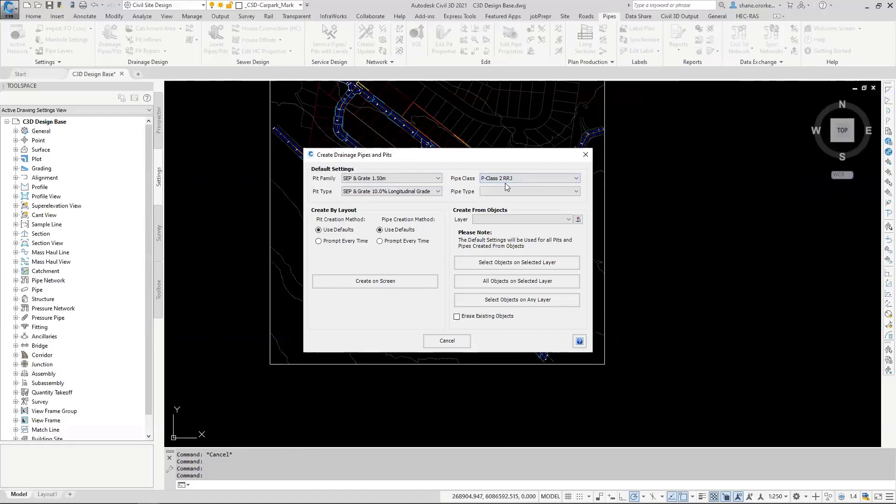
left_click(518, 190)
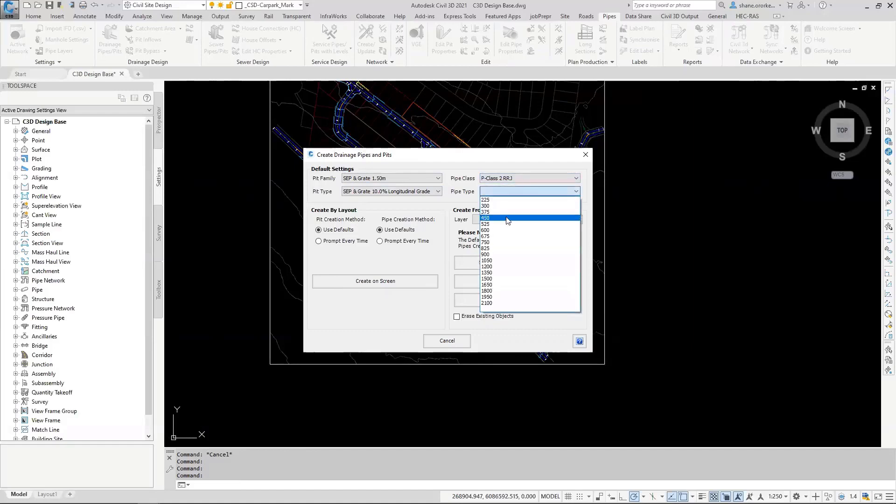
left_click(496, 210)
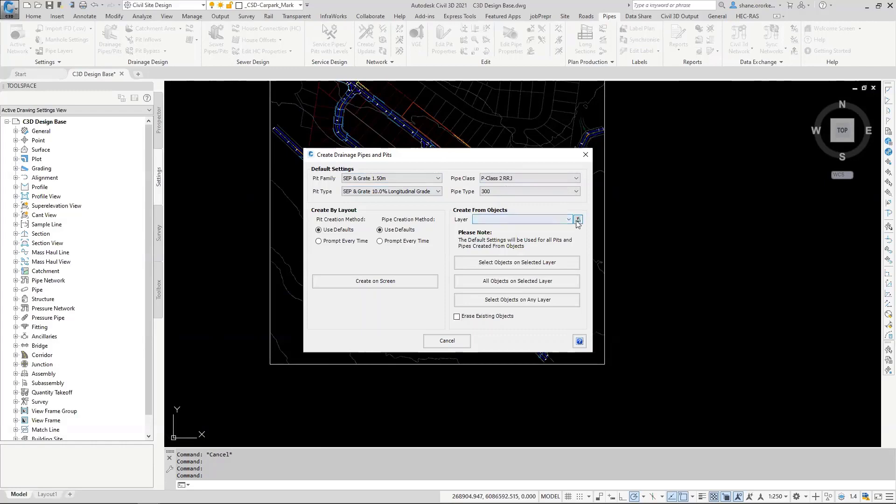
Create drainage pits and pipes from all objects on the _CSD-Pipes_Drainage layer, picked from a drainage polyline, erasing the existing objects.
left_click(578, 220)
left_click(532, 236)
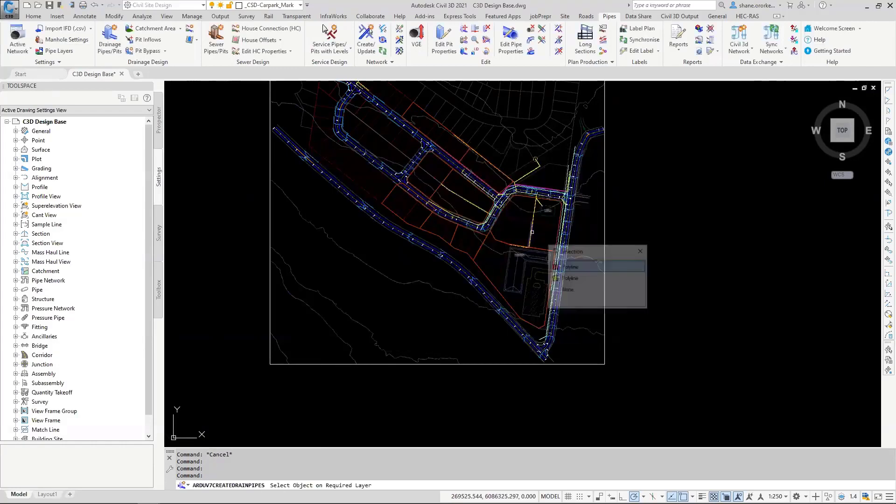
left_click(570, 279)
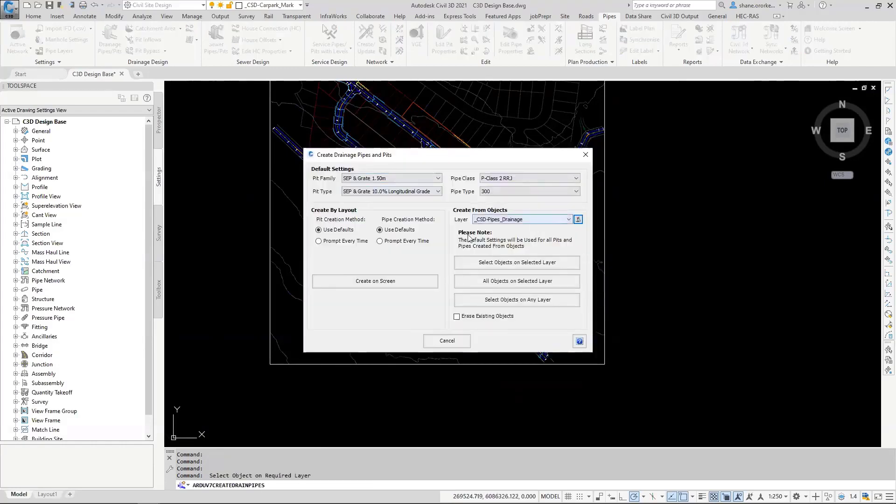
left_click(468, 316)
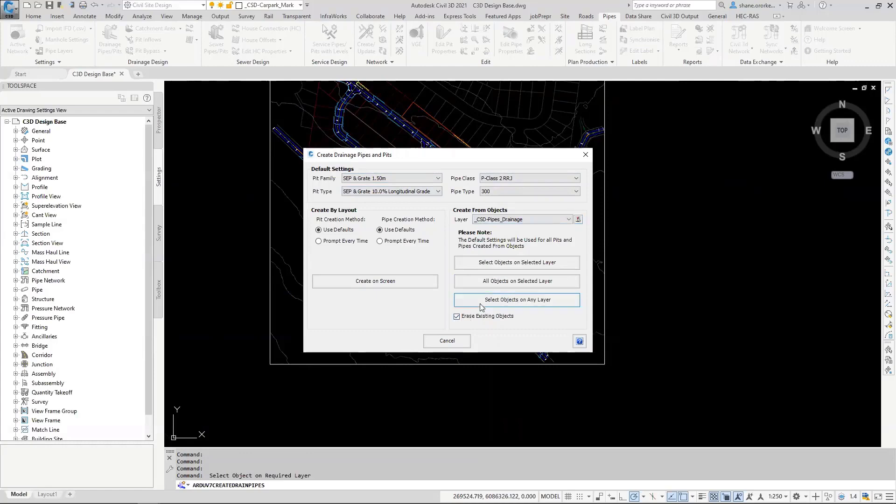
left_click(493, 282)
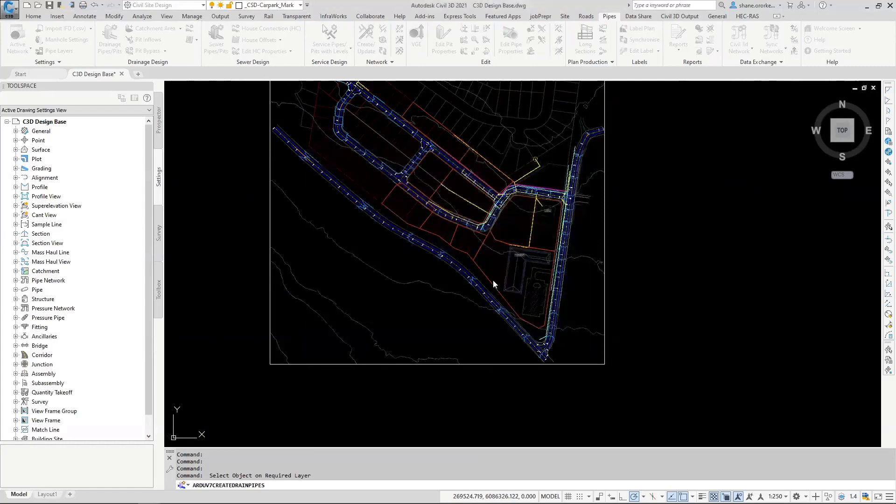
left_click(465, 271)
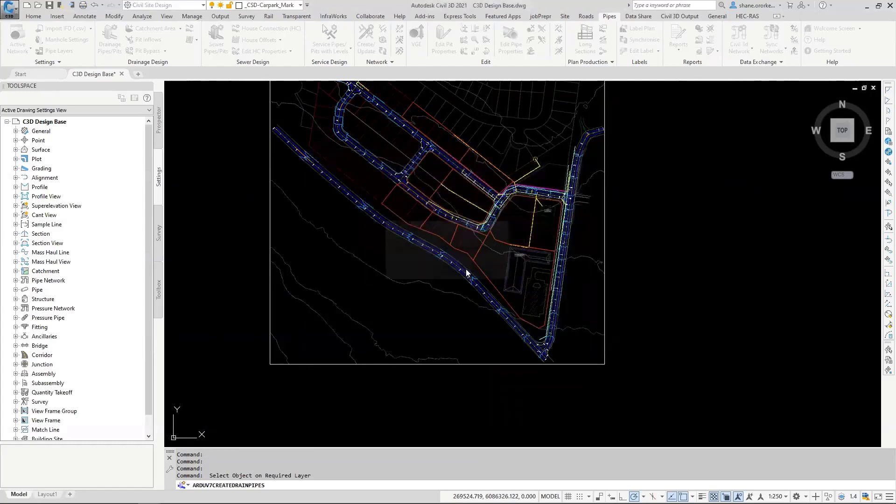
left_click(450, 269)
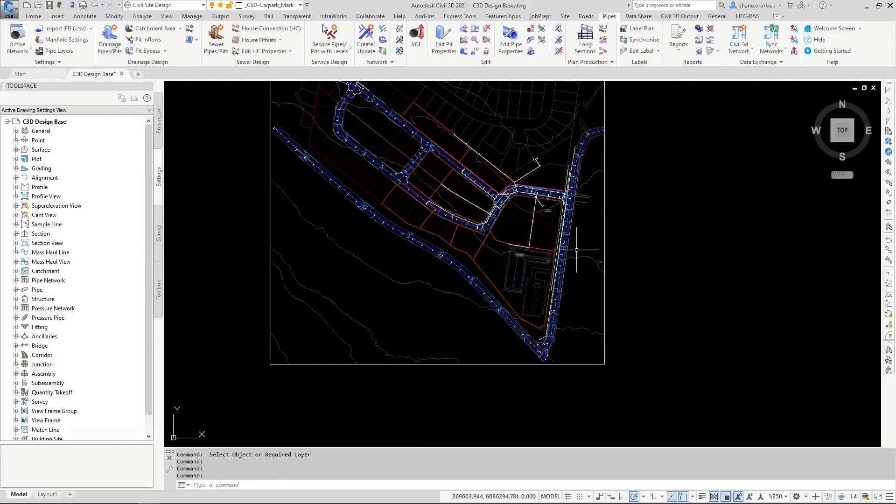
Examine the new pits and pipes around the building platform and the adjoining roads.
scroll(533, 249, "up", 5)
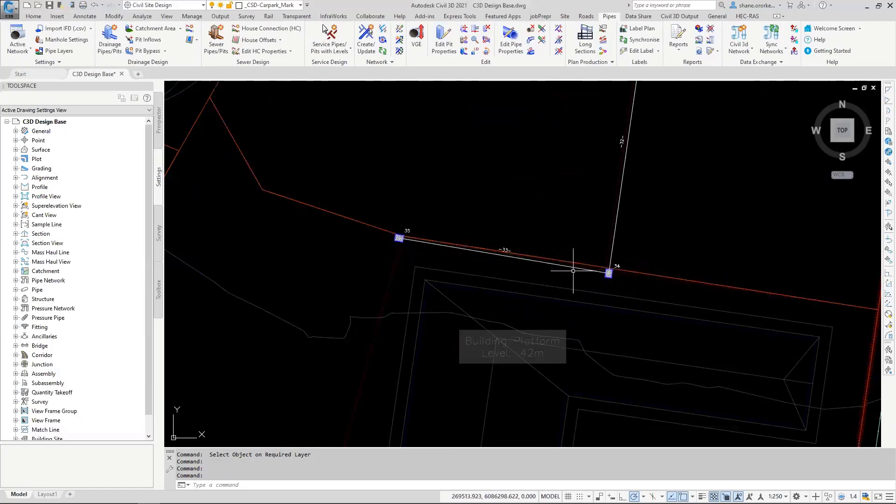
middle_click_drag(555, 205, 489, 375)
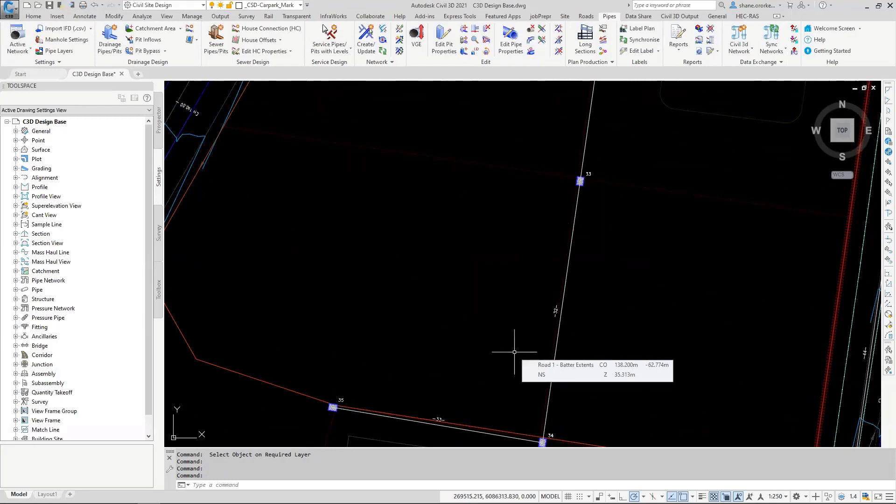
scroll(583, 343, "down", 2)
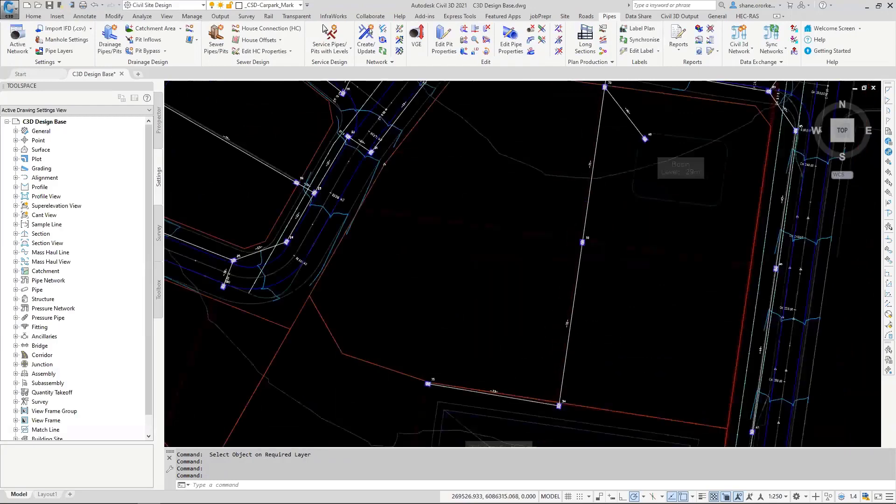
scroll(579, 348, "down", 2)
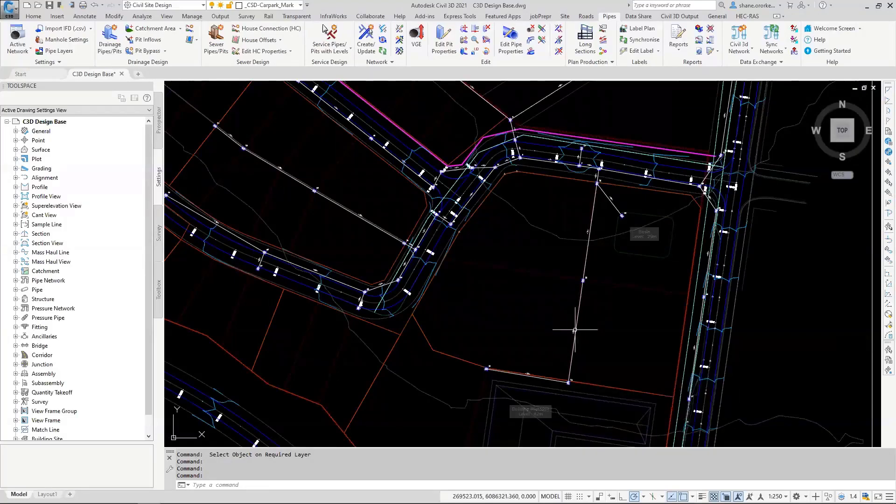
Create drainage network SW1 from the circled end pit north of the road, with downstream water level from Top of Pipe and 0.000 additional cover.
scroll(575, 330, "up", 5)
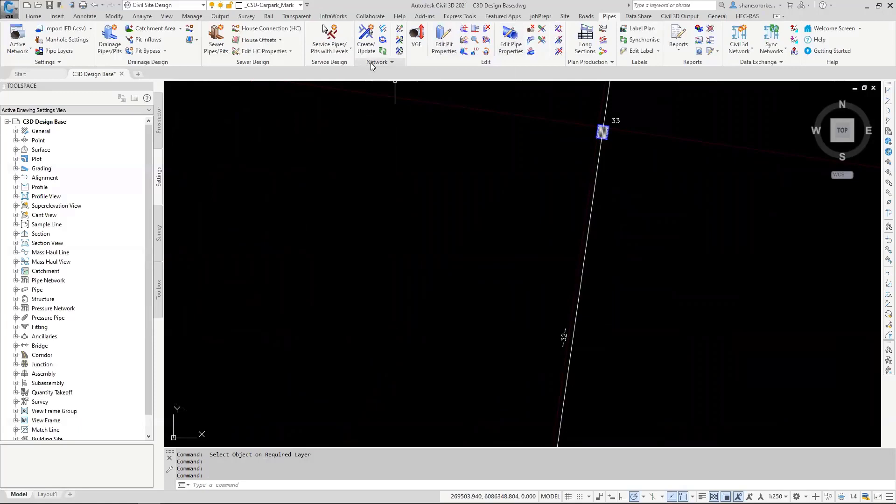
scroll(574, 242, "down", 6)
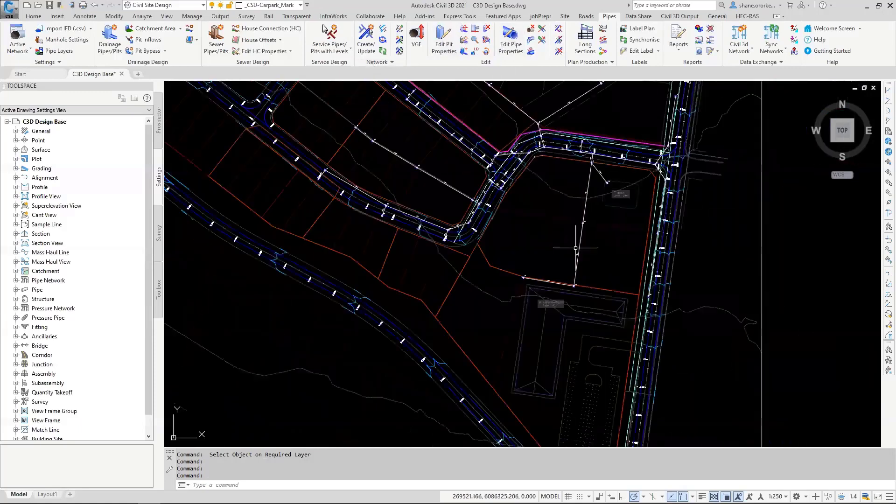
scroll(560, 190, "up", 5)
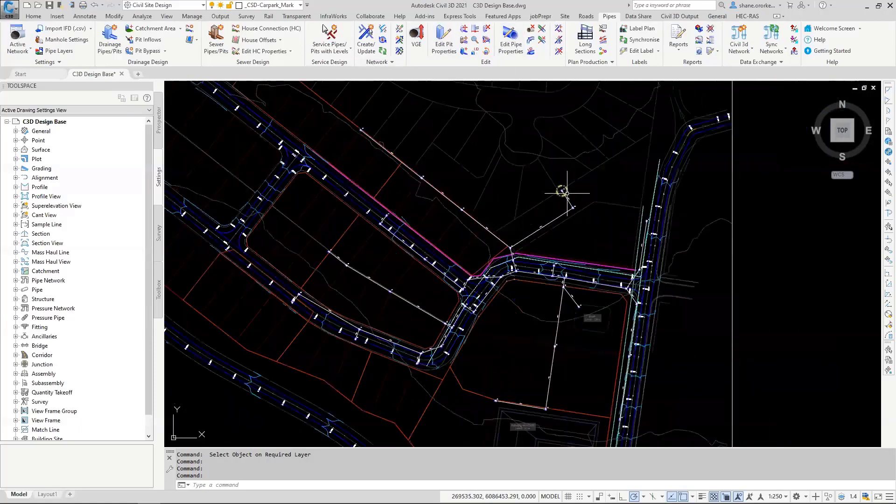
left_click(366, 35)
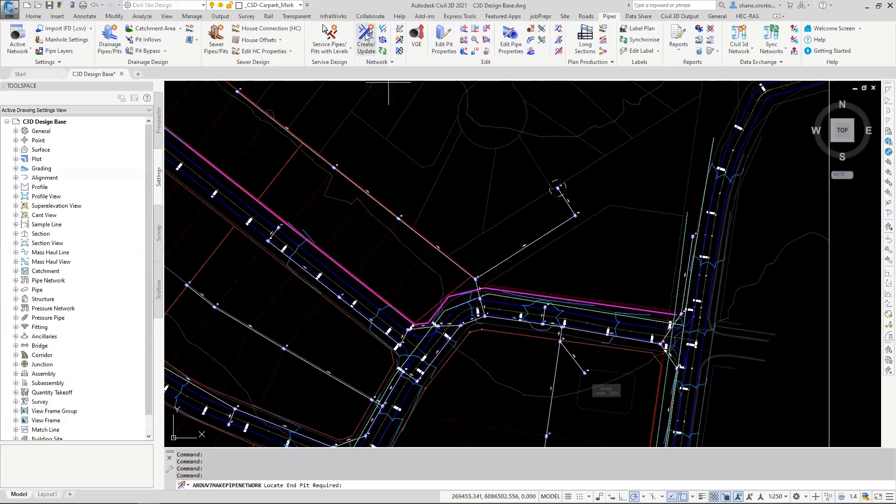
left_click(558, 188)
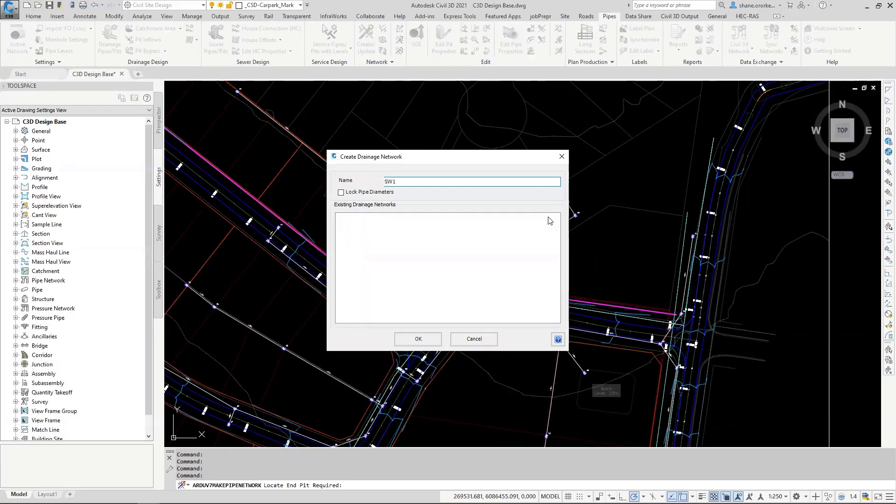
left_click(412, 338)
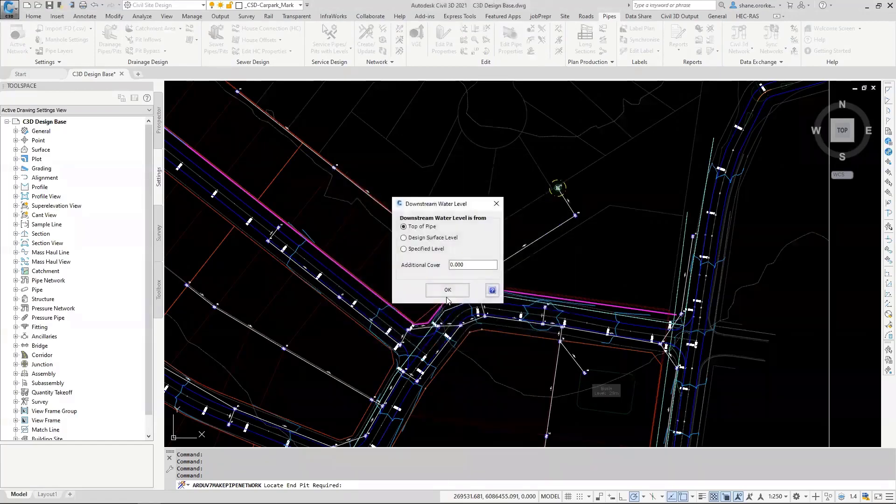
left_click(447, 290)
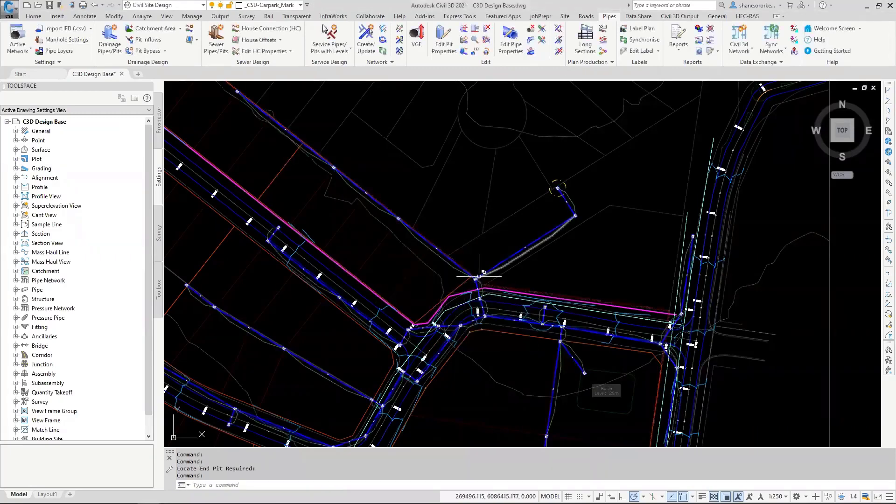
Open the SW1 profile in the VGE from the mid-line pit north of the building platform and select the pipe downstream of it.
scroll(481, 278, "up", 2)
scroll(481, 278, "up", 4)
middle_click_drag(609, 181, 414, 306)
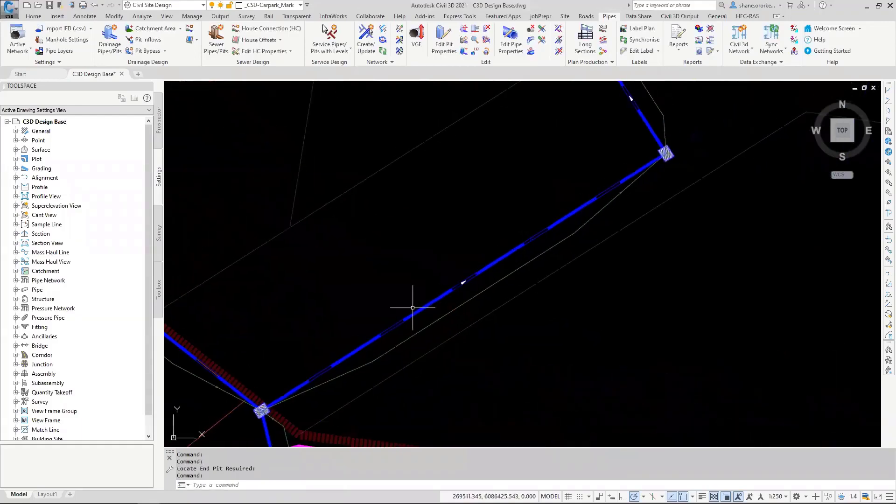
scroll(414, 300, "down", 2)
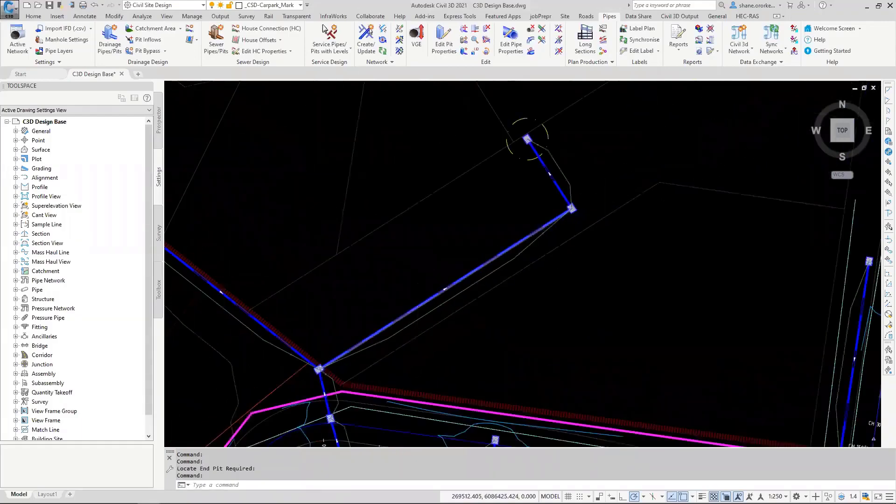
scroll(419, 305, "down", 4)
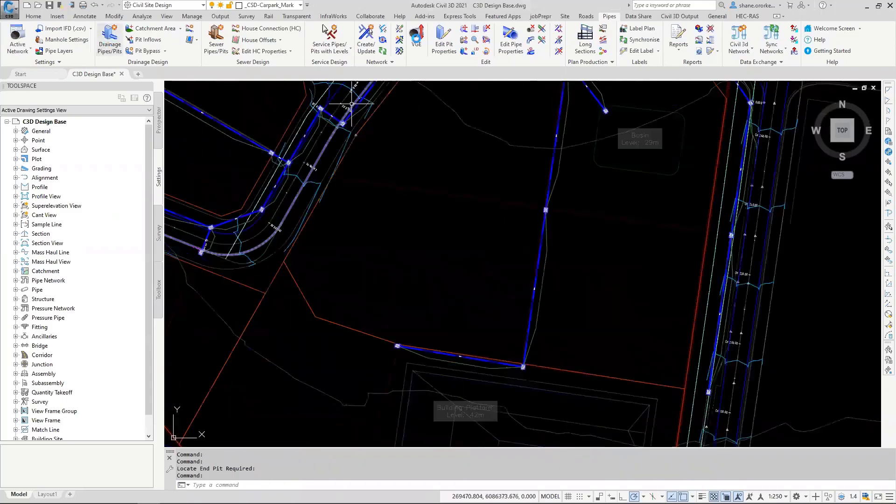
left_click(416, 38)
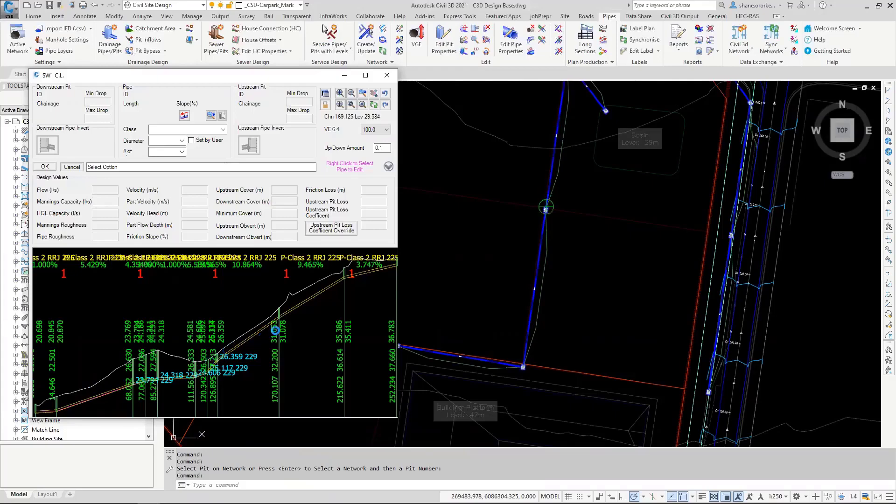
left_click(245, 341)
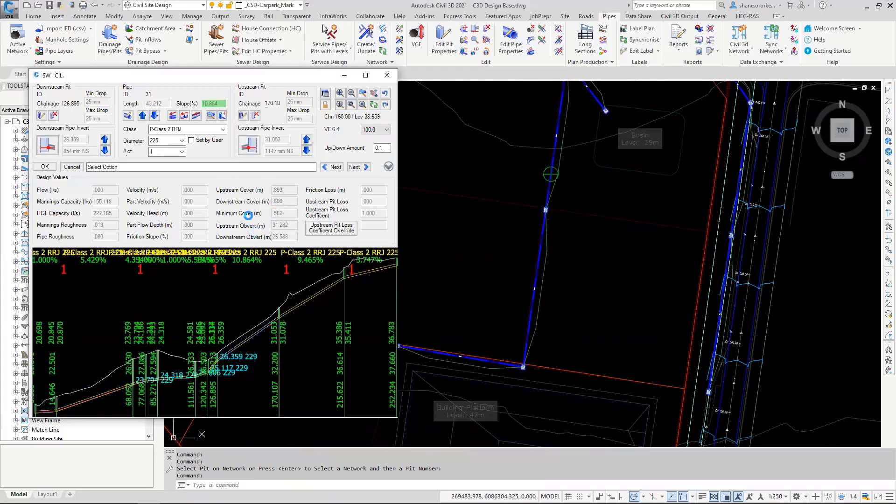
Examine the remaining SW1 pipes up to the upstream end beside the building platform, and close the VGE.
key("ctrl")
key("ctrl")
key("ctrl")
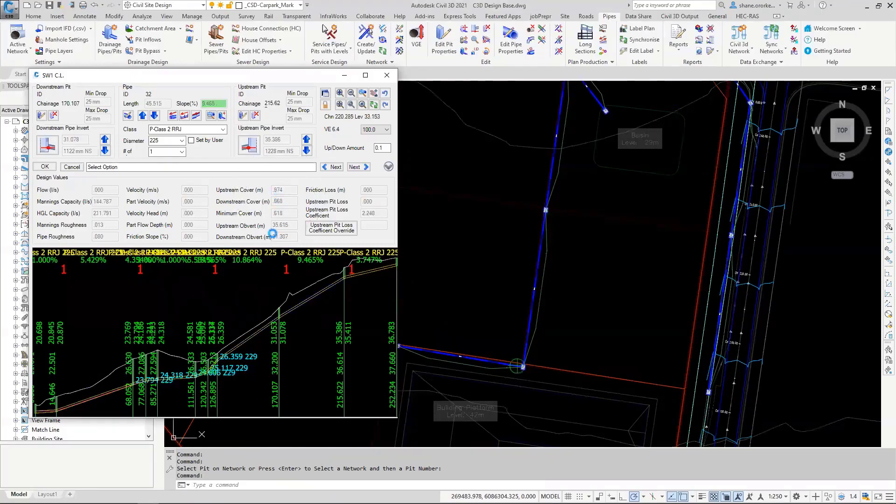
left_click(328, 268)
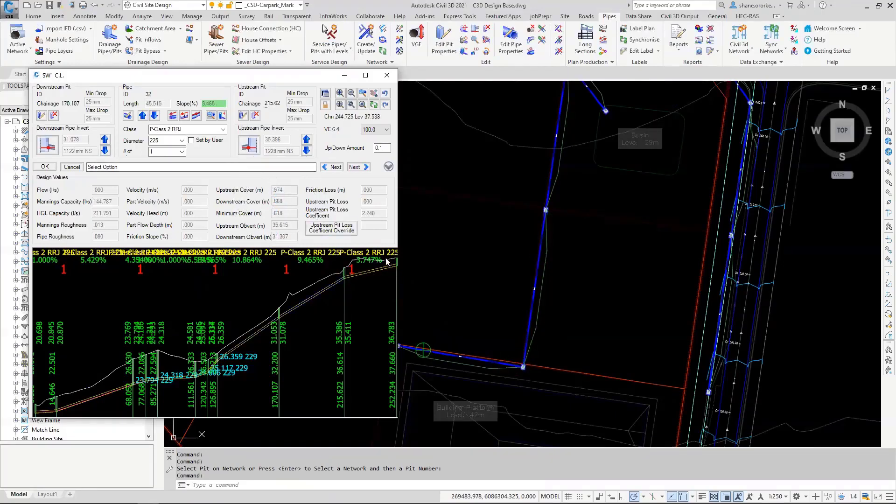
key("ctrl")
key("ctrl")
left_click(44, 166)
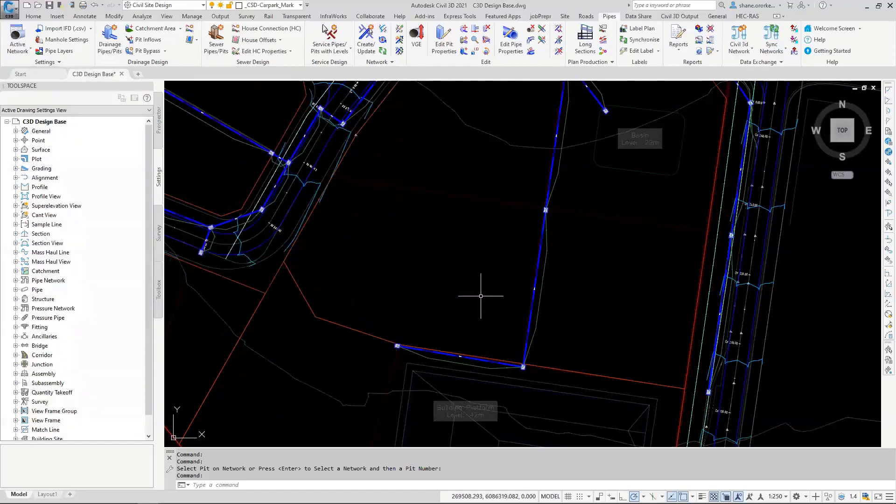
Add a catchment area to the network's upstream end pit beside the building platform, using the Typical Houses Simple.rat design style.
left_click(180, 28)
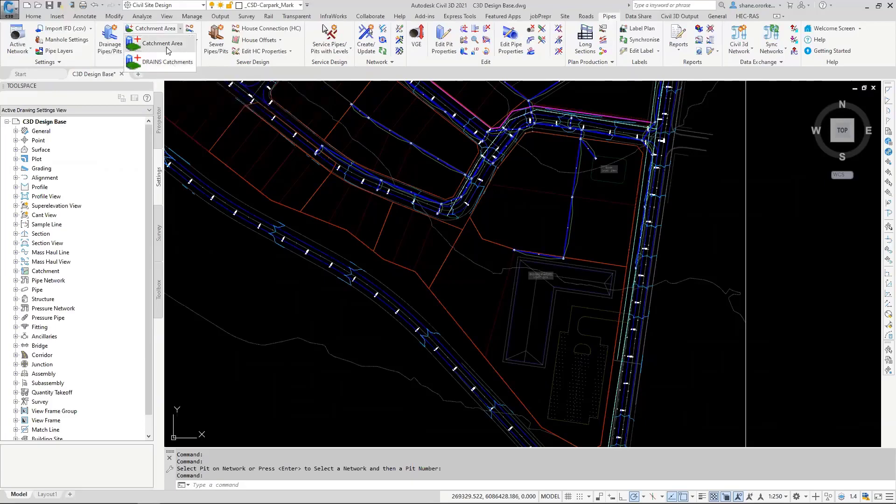
left_click(167, 45)
left_click(512, 251)
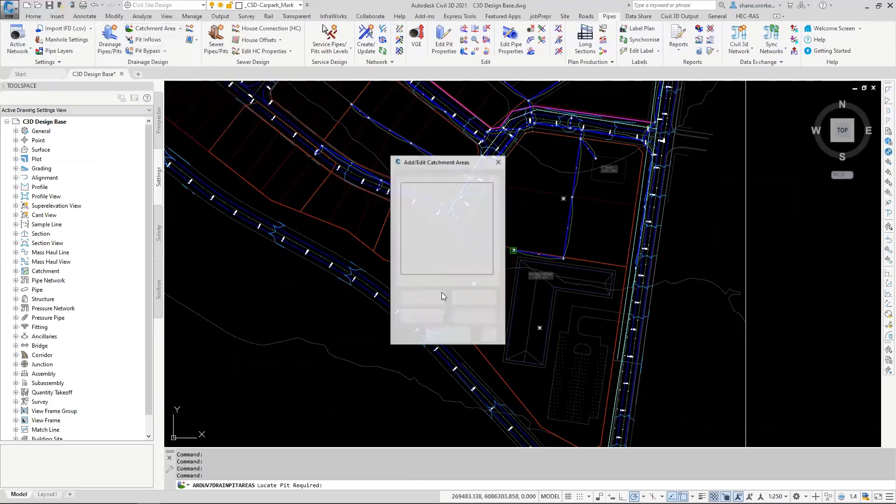
left_click(419, 298)
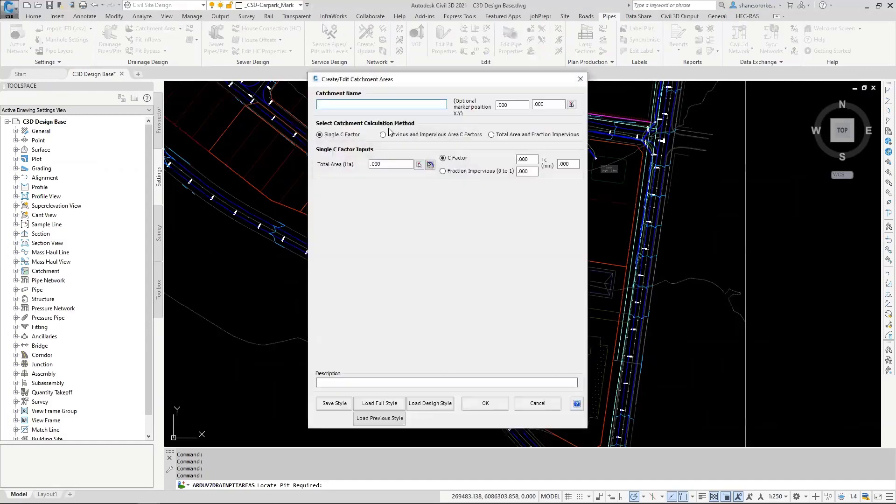
left_click(426, 406)
left_click(472, 207)
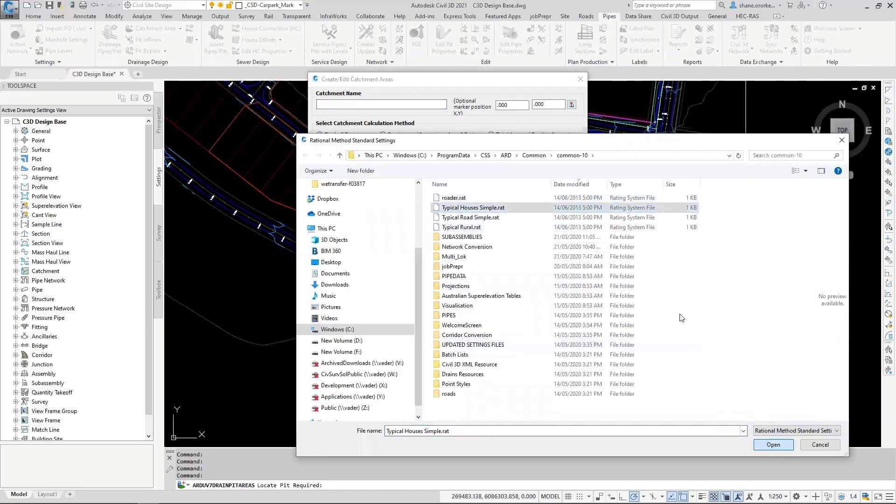
left_click(773, 445)
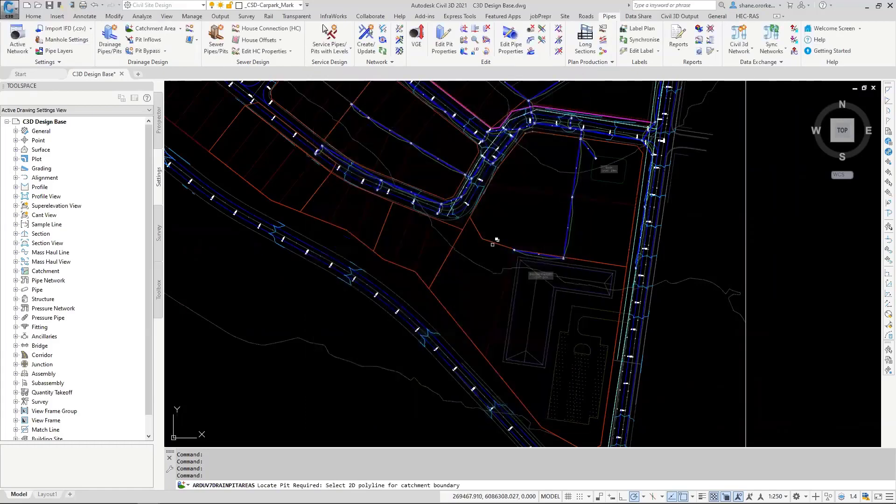
Set the catchment's area from the boundary polyline of the building platform block and accept the catchment.
left_click(492, 243)
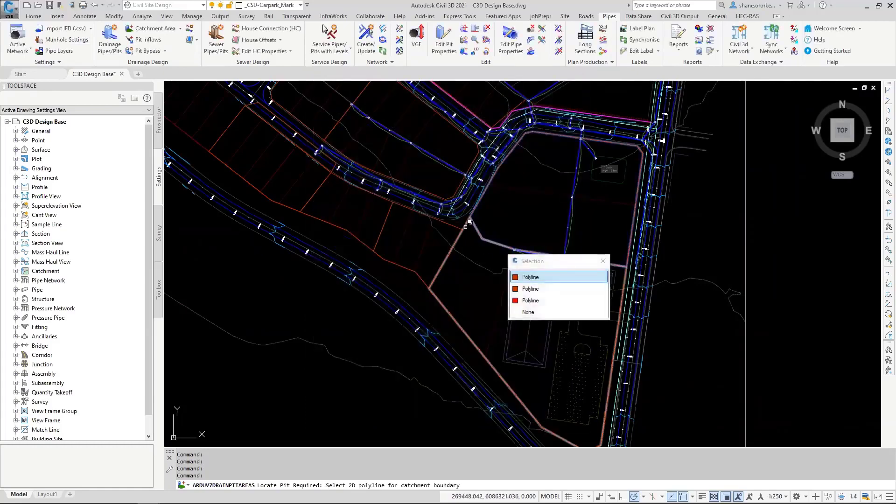
key("Return")
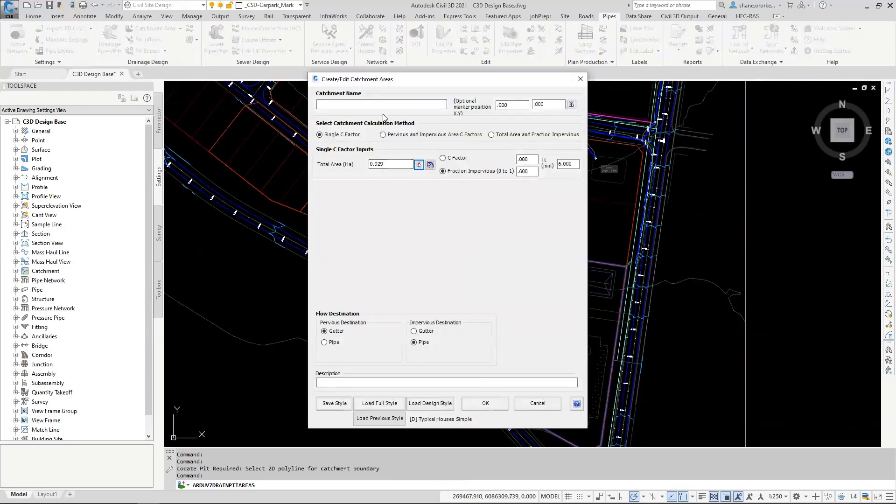
left_click(485, 403)
left_click(488, 252)
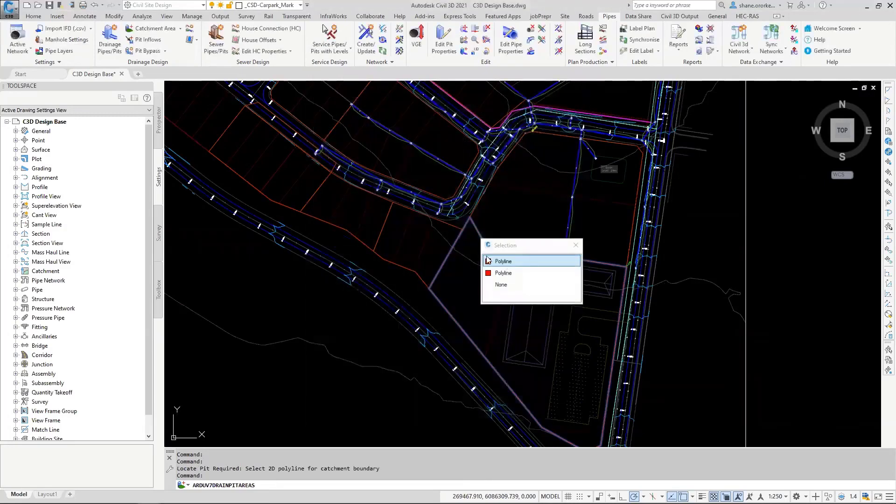
left_click(446, 332)
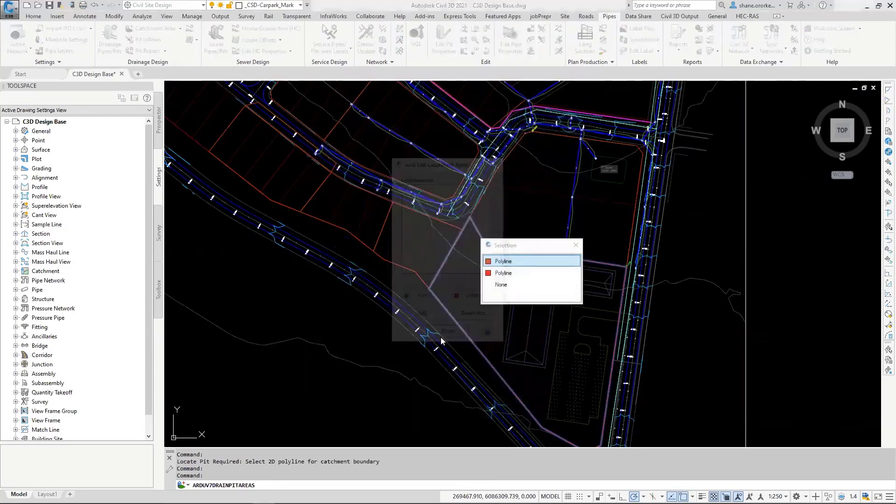
Add a catchment area to the upstream pit on the southern kerb of the middle road, loading the previous Typical Houses Simple style.
mouse_move(324, 224)
middle_mouse_down()
mouse_move(400, 260)
mouse_move(425, 290)
middle_mouse_up()
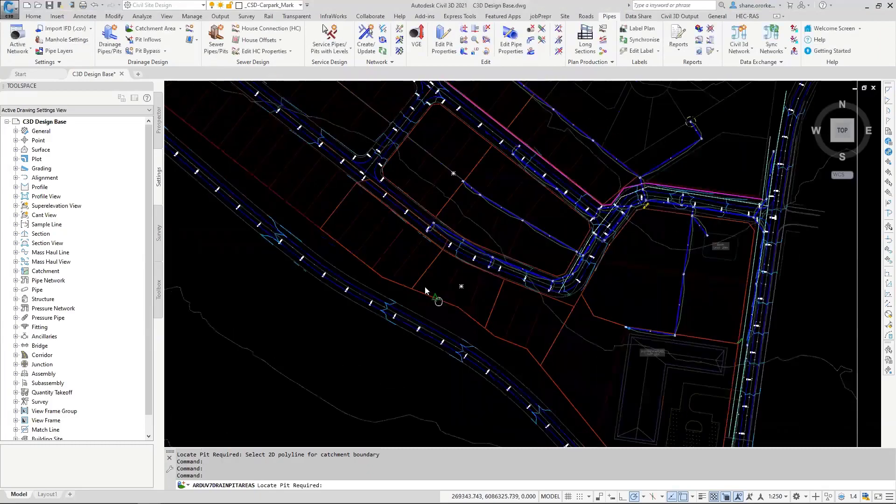
left_click(437, 273)
scroll(416, 214, "up", 5)
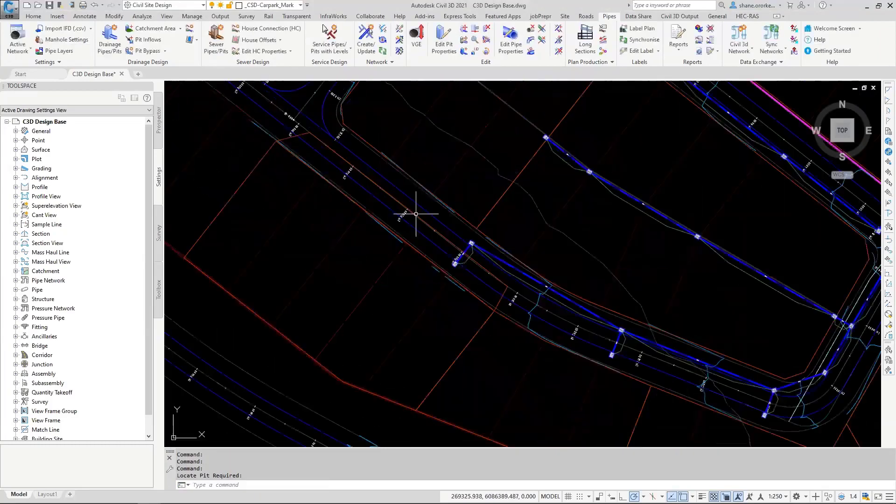
left_click(457, 270)
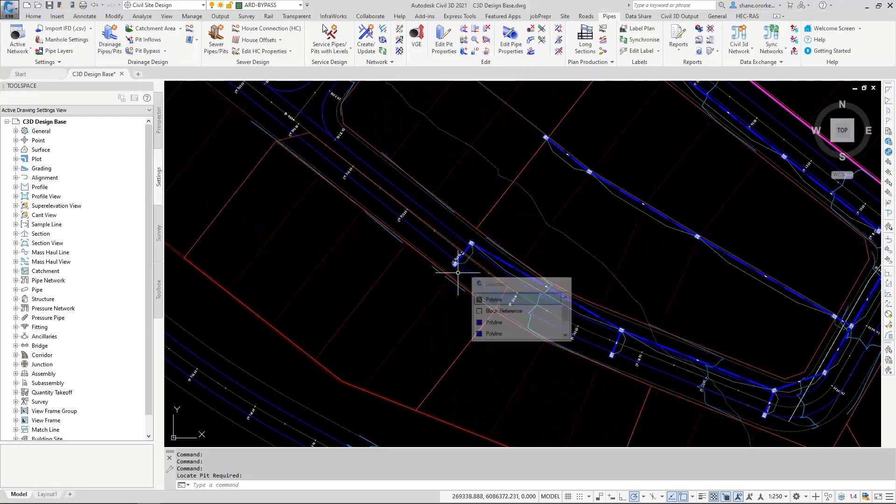
key("Escape")
key("Return")
left_click(455, 264)
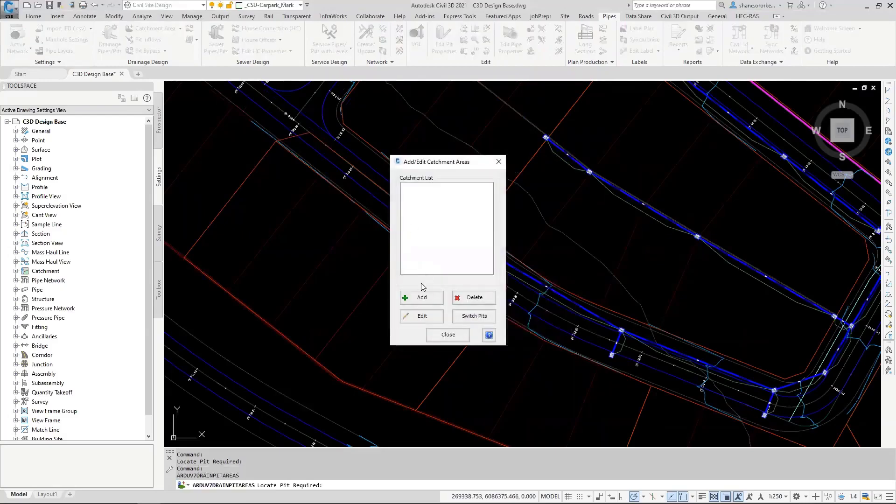
left_click(418, 299)
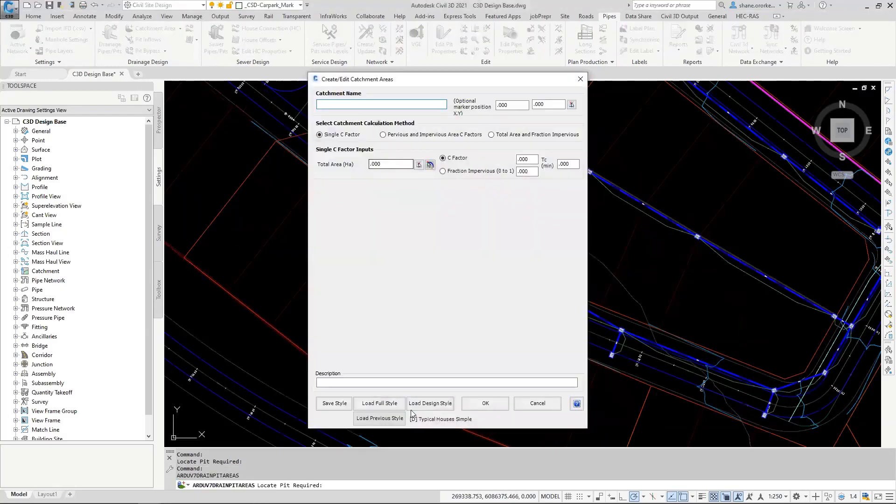
left_click(380, 418)
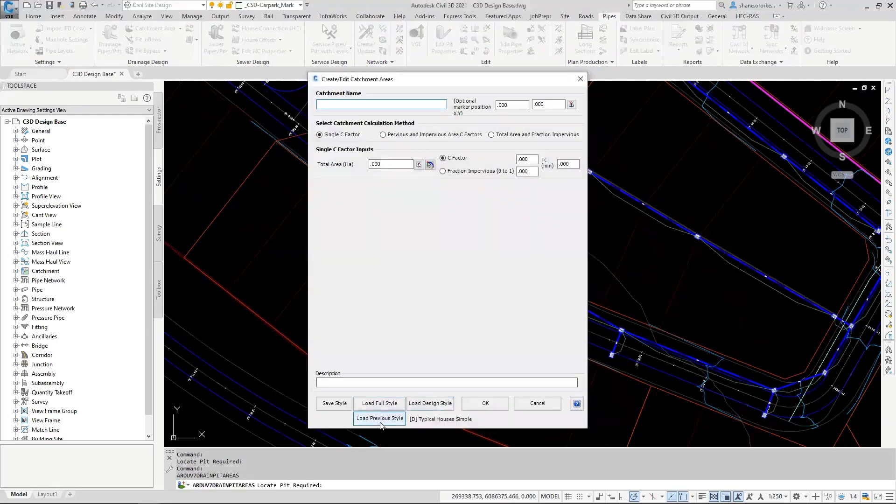
Try to set the catchment's area from the red polyline overlapping the boundary of the block southwest of the pit.
left_click(415, 165)
left_click(359, 232)
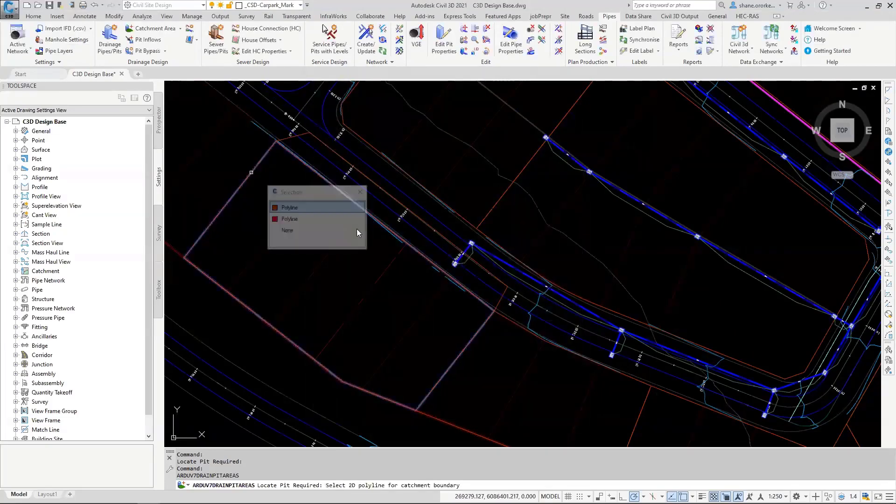
left_click(318, 219)
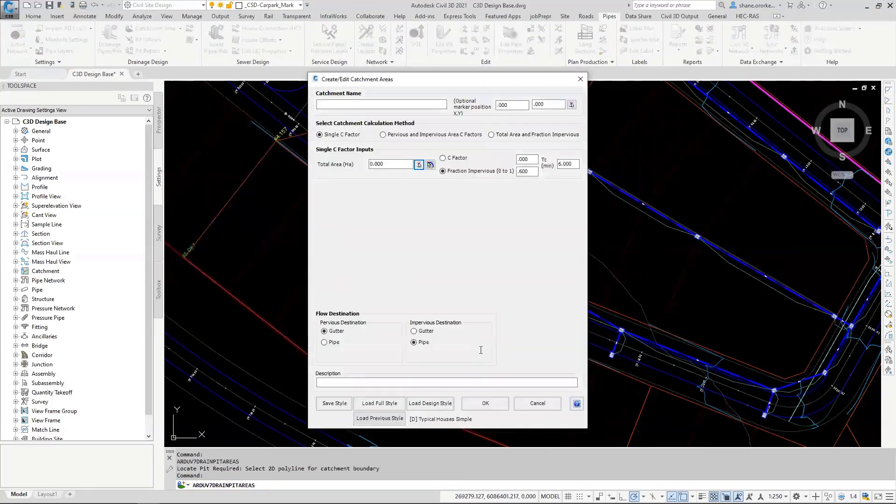
left_click(488, 399)
left_click(479, 271)
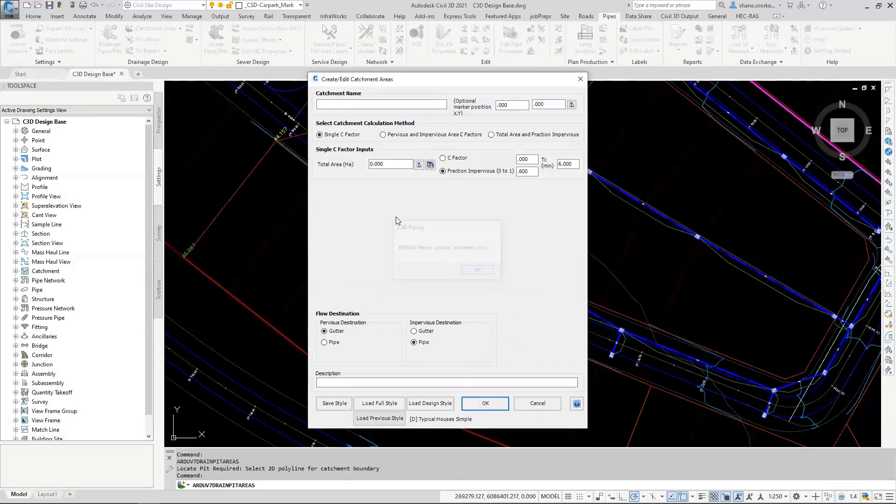
Set the catchment's area from the western edge of the boundary polyline around the block southwest of the pit and accept the catchment.
left_click(419, 164)
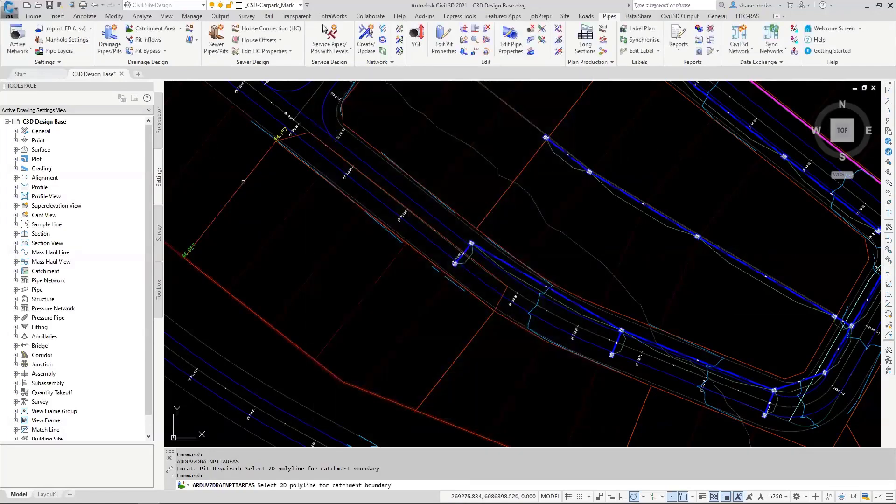
left_click(245, 180)
left_click(282, 218)
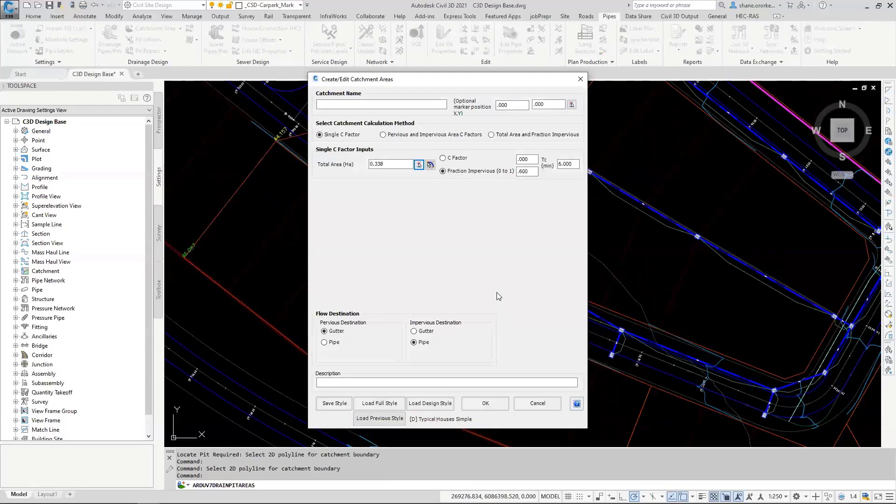
left_click(486, 405)
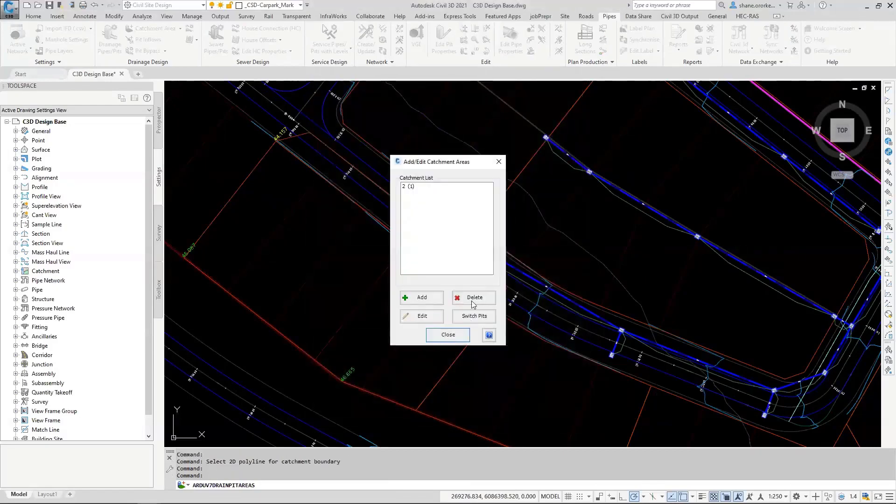
left_click(471, 301)
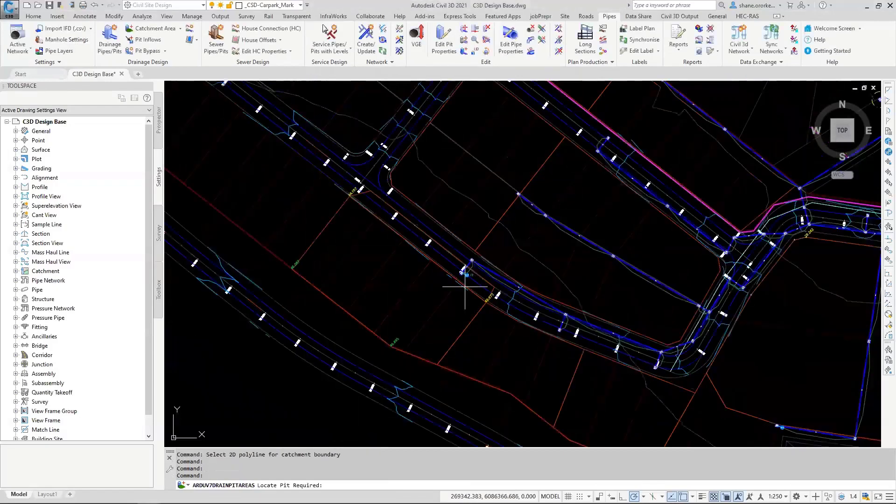
Add a catchment to the upstream end pit of the middle block's inter-lot line, using the block boundary polyline and previous Typical Houses Simple style.
scroll(522, 192, "down", 2)
middle_click_drag(525, 192, 448, 220)
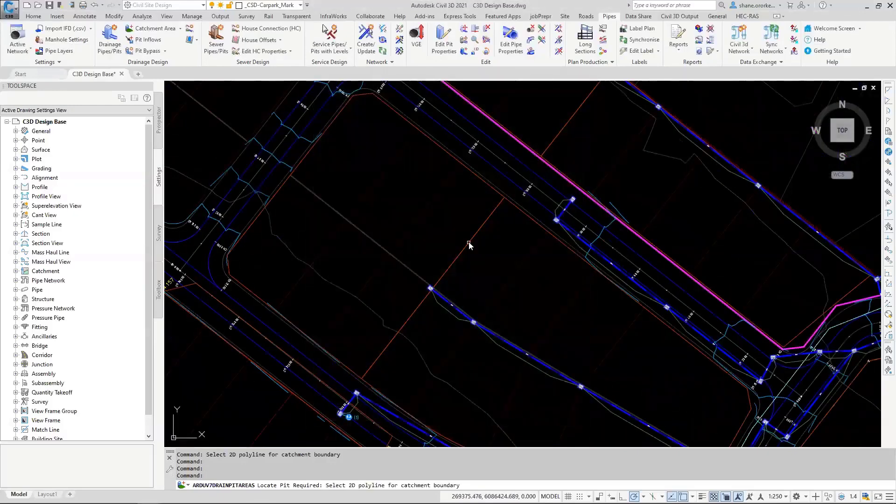
left_click(469, 242)
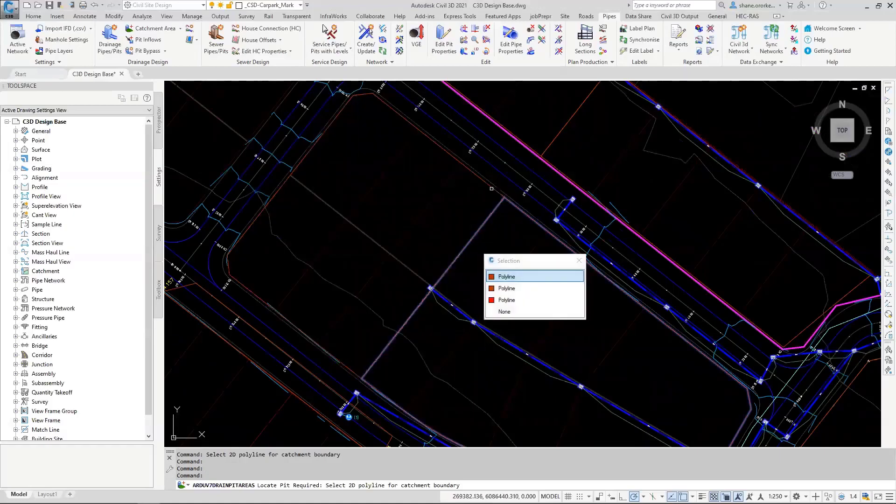
left_click(506, 276)
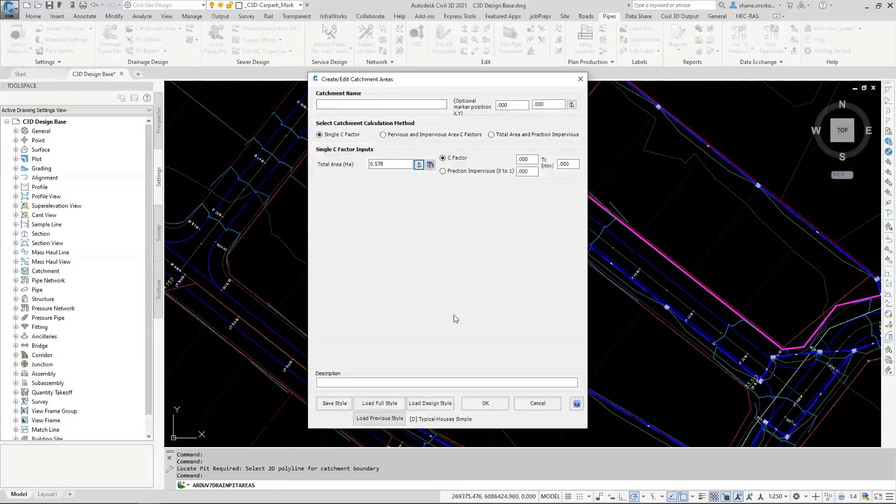
left_click(382, 419)
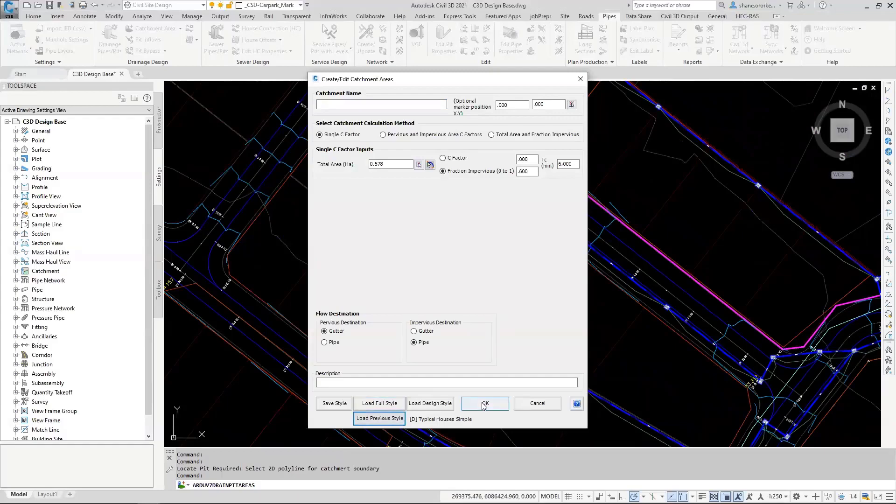
left_click(486, 404)
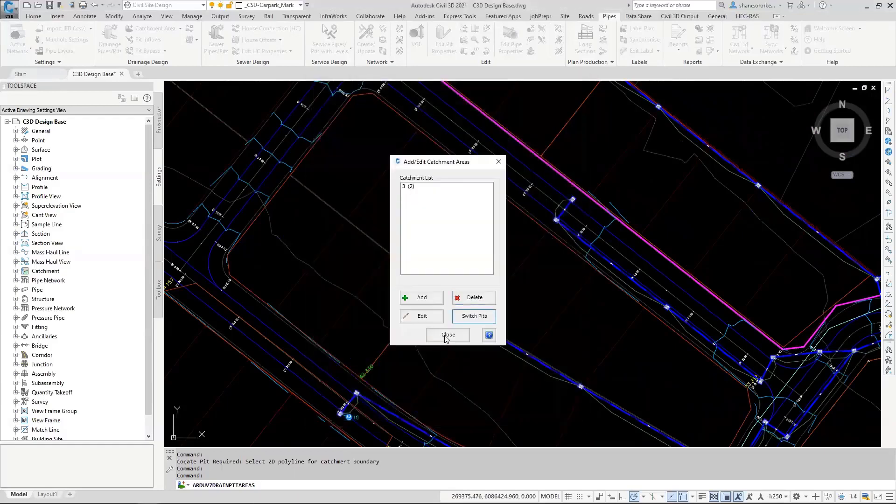
left_click(448, 335)
scroll(470, 232, "down", 3)
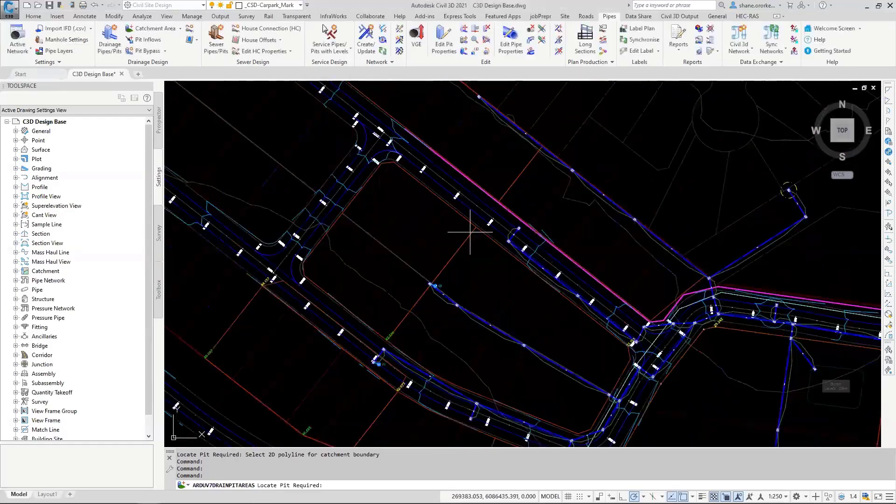
scroll(389, 283, "down", 2)
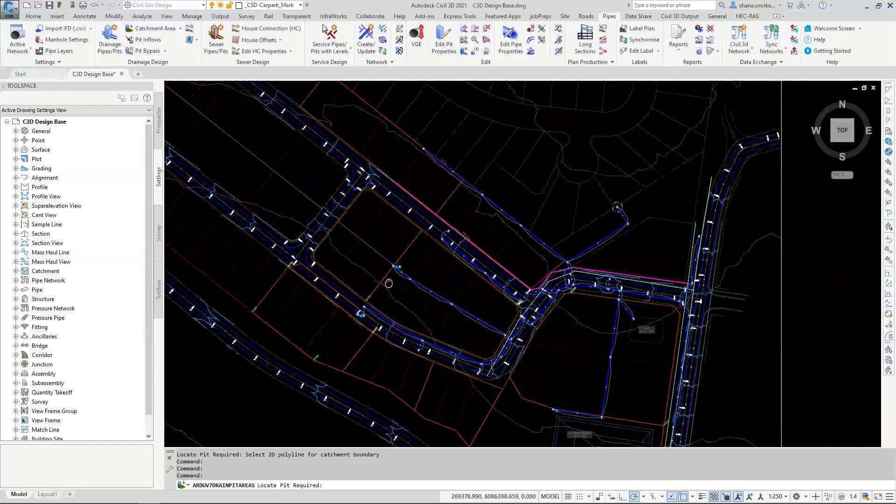
left_click(417, 40)
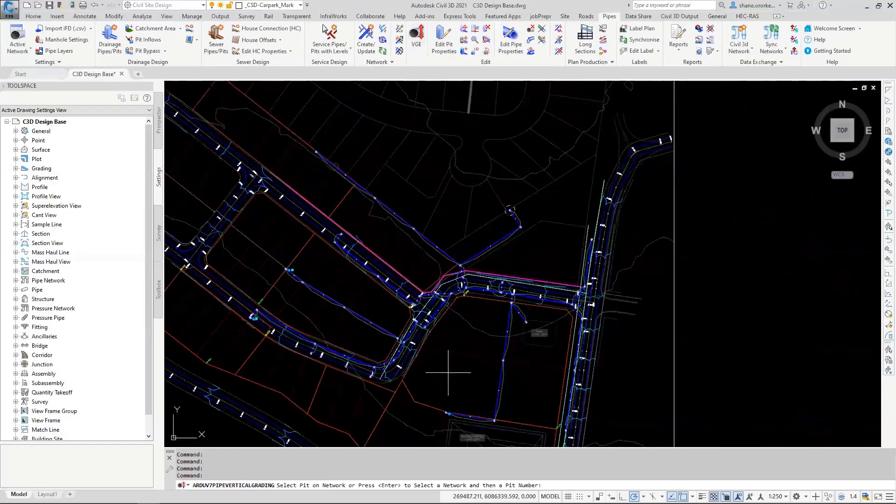
left_click(454, 415)
left_click(424, 269)
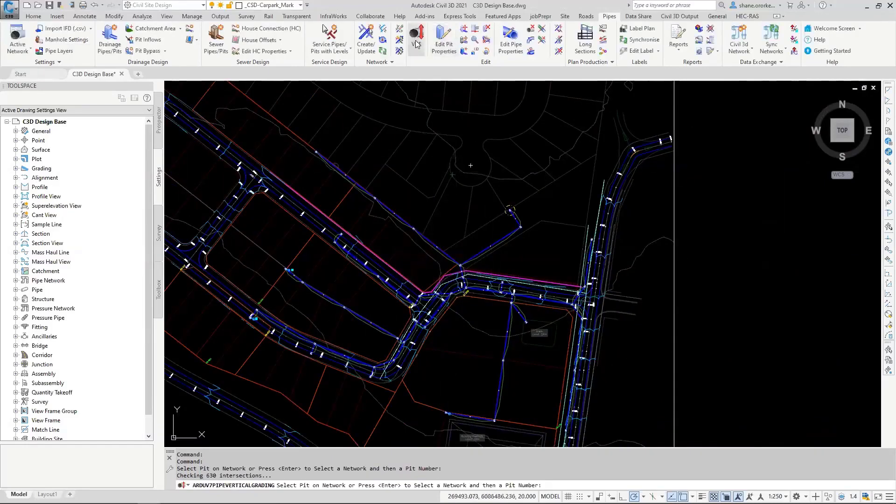
left_click(417, 42)
left_click(453, 409)
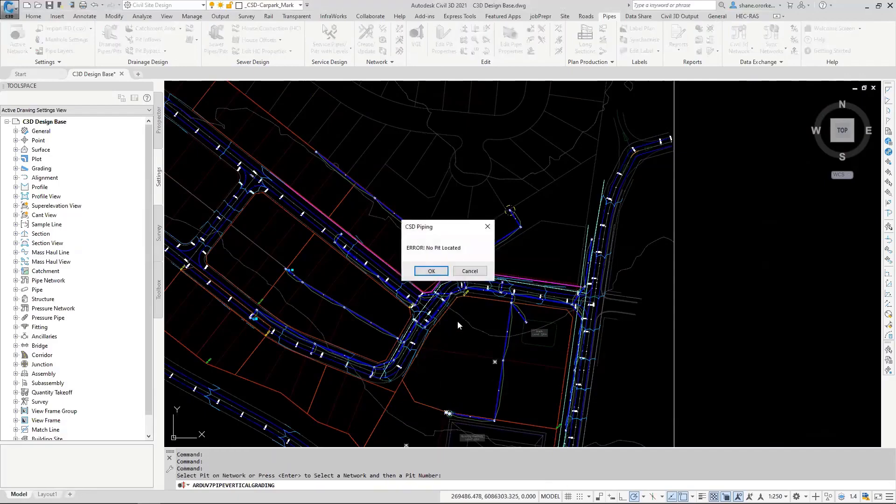
left_click(431, 272)
Open the vertical grade editor for the drainage line starting at the end pit beside the building platform.
left_click(416, 42)
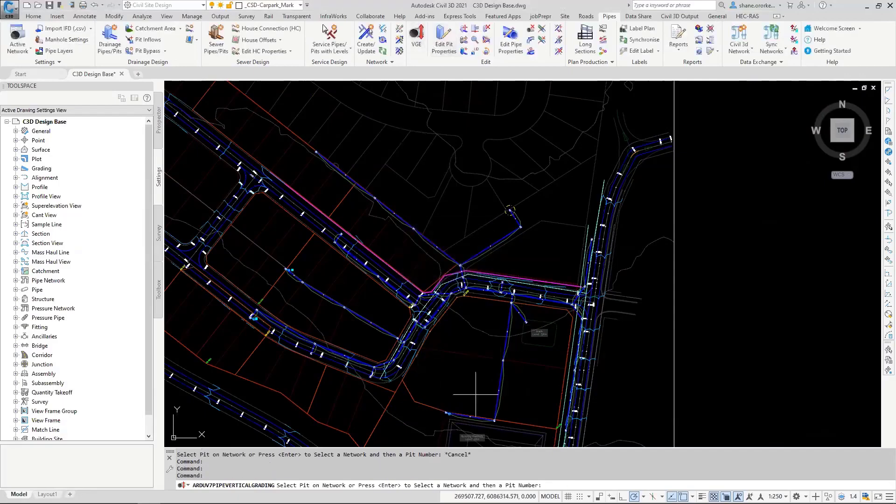
middle_click_drag(471, 381, 452, 284)
scroll(427, 316, "up", 6)
left_click(425, 311)
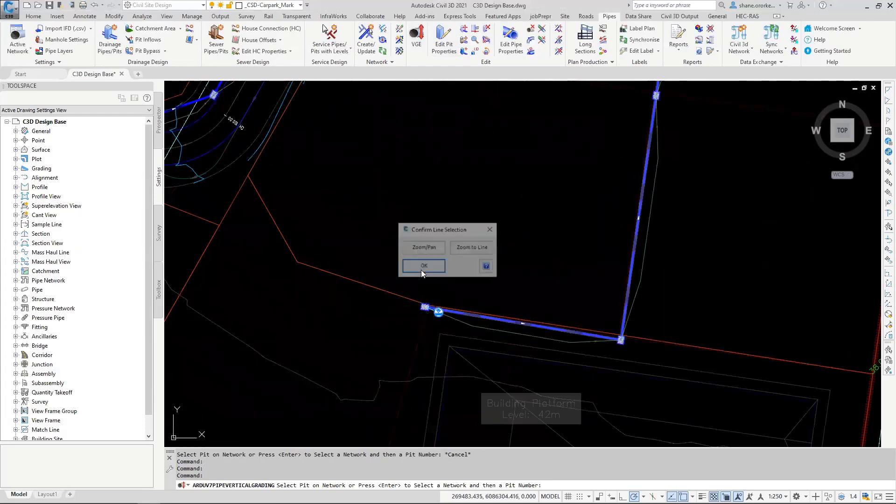
left_click(418, 267)
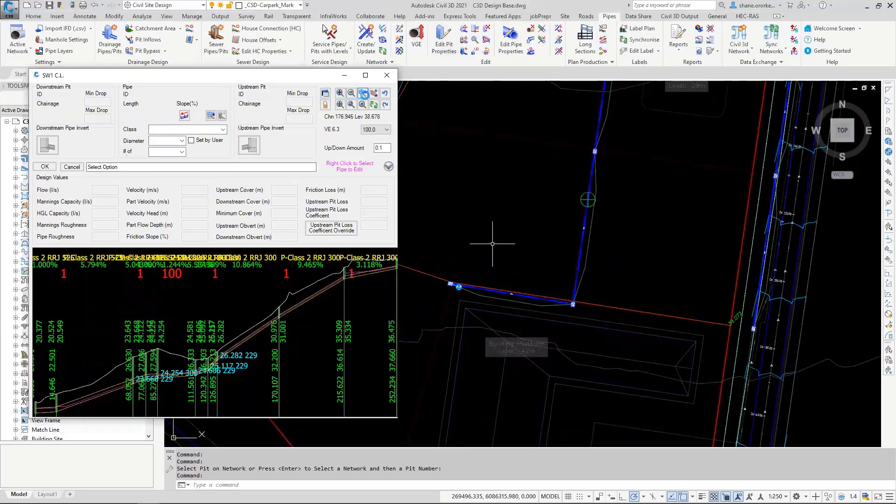
Limit the long section display to 2 pipes around the line's most upstream pipe.
left_click(362, 93)
left_click(222, 265)
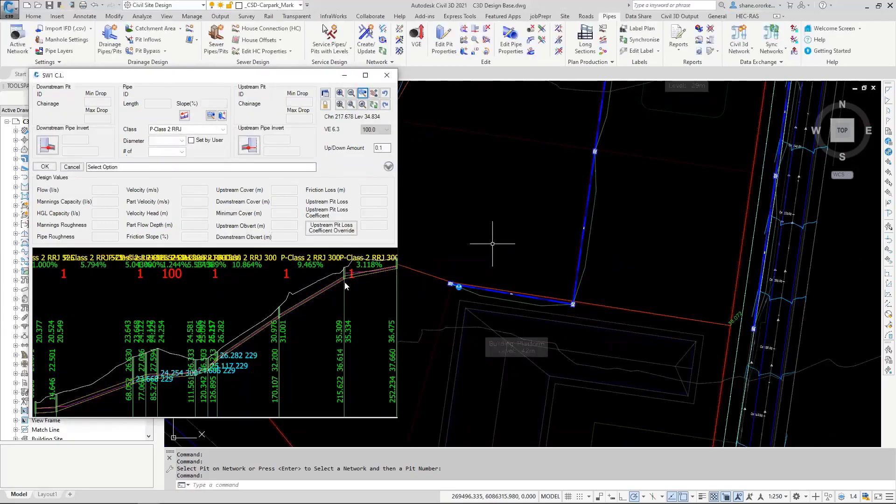
left_click(363, 93)
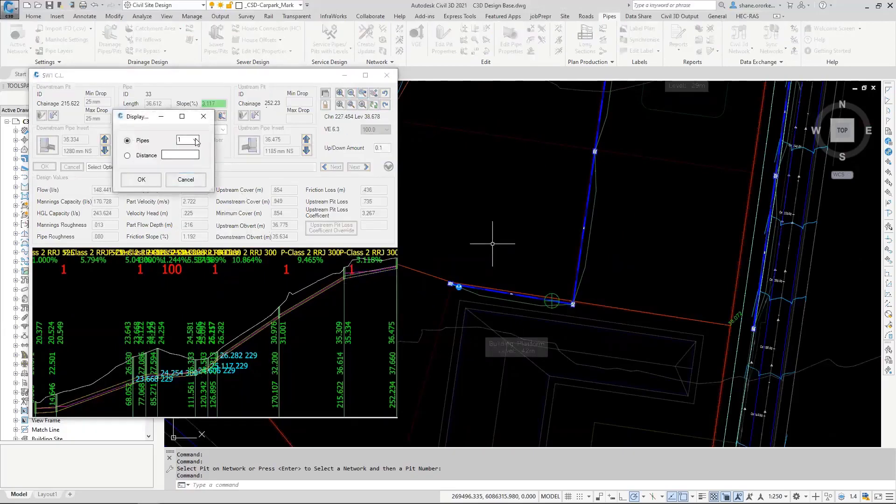
left_click(194, 139)
left_click(182, 160)
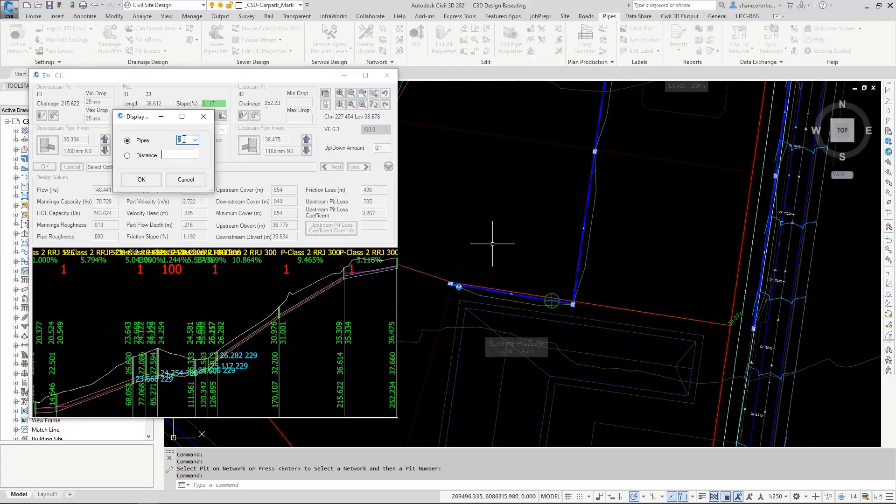
left_click(142, 180)
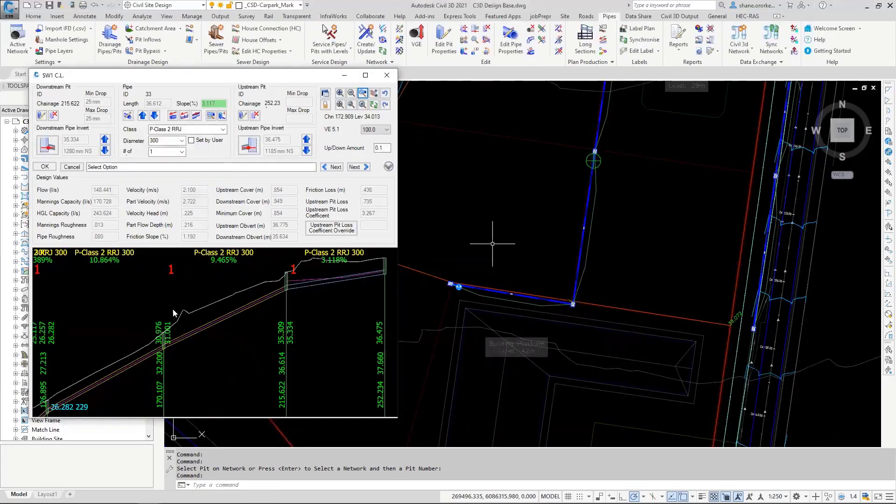
Step downstream pipe by pipe through the long section to the 525 pipe starting at chainage 77.068.
left_click(331, 167)
left_click(332, 167)
left_click(331, 167)
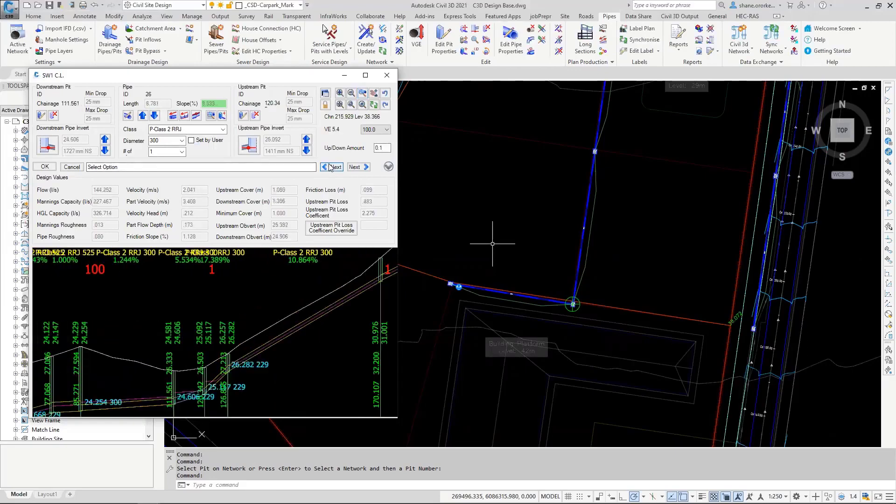
left_click(332, 167)
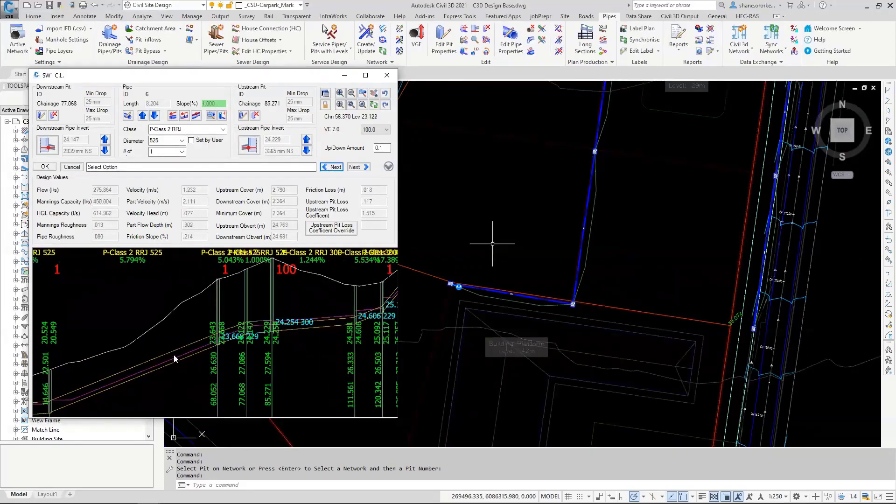
Lower the upstream invert of the 525 pipe between chainages 14.646 and 68.052 to 22.943.
left_click(185, 363)
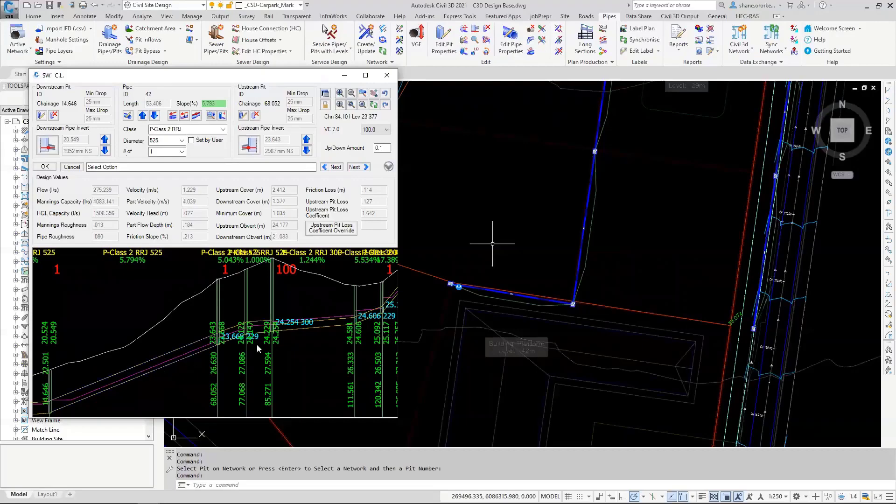
scroll(532, 254, "down", 5)
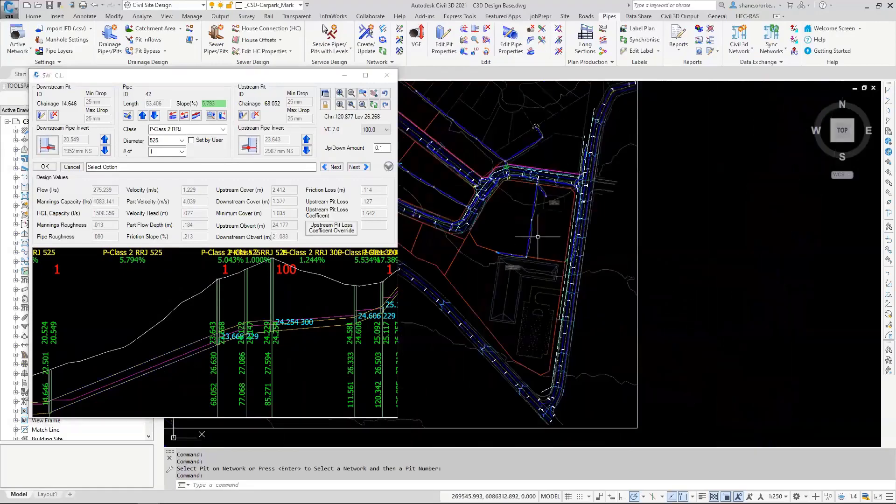
middle_click_drag(532, 254, 545, 255)
scroll(545, 255, "up", 6)
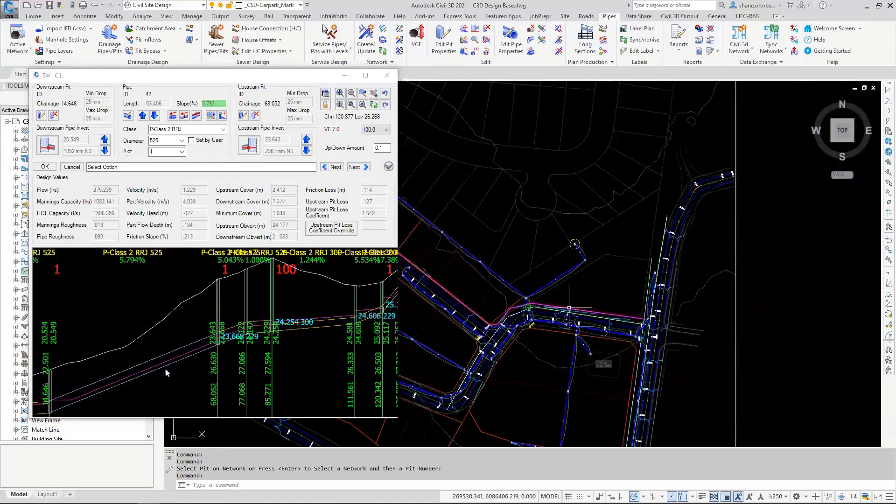
middle_click_drag(585, 268, 589, 264)
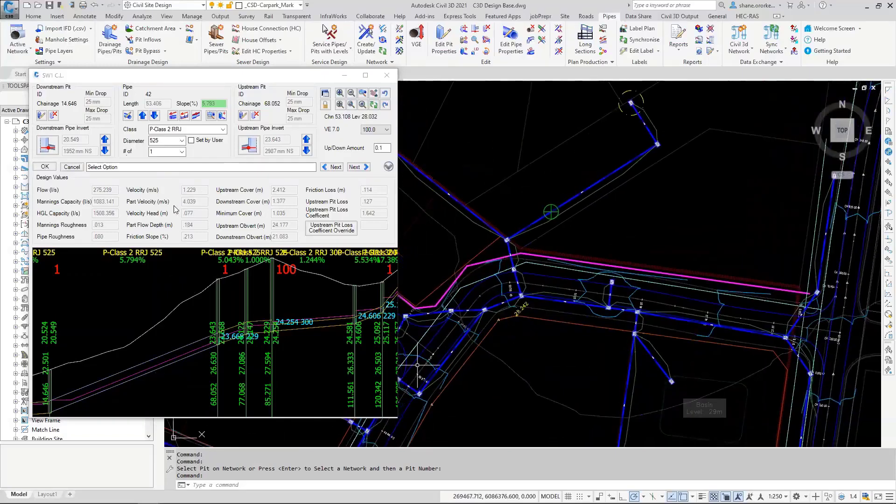
left_click(307, 150)
left_click(307, 150)
left_click(306, 150)
left_click(306, 150)
left_click(306, 150)
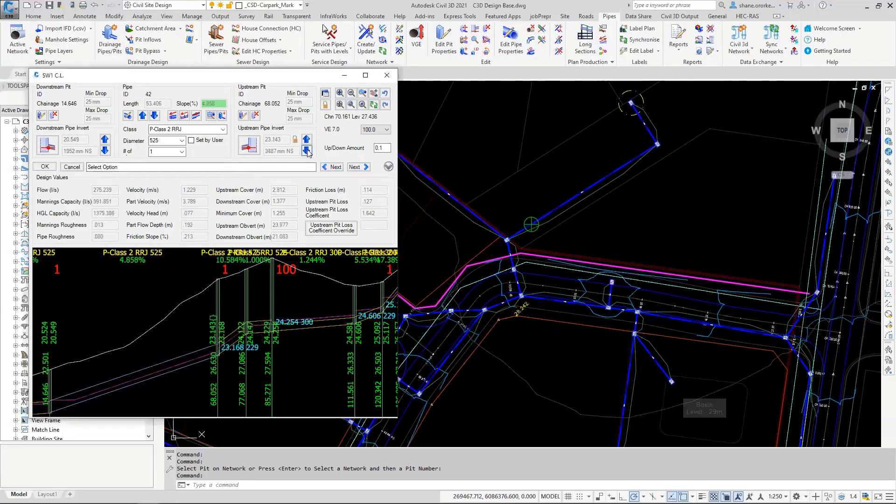
left_click(308, 151)
left_click(308, 151)
Raise the downstream invert of the 525 pipe between chainages 68.052 and 77.068 to 23.668 and accept the vertical grading.
left_click(226, 348)
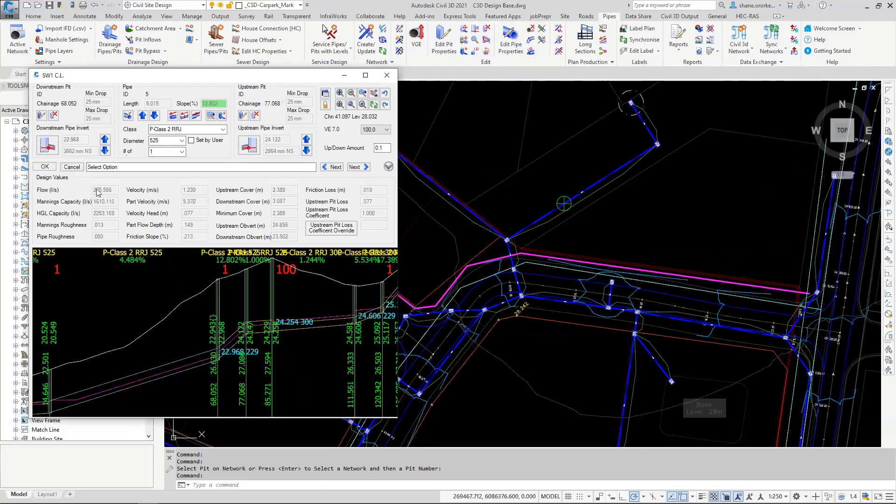
left_click(106, 140)
left_click(105, 140)
left_click(106, 140)
left_click(106, 140)
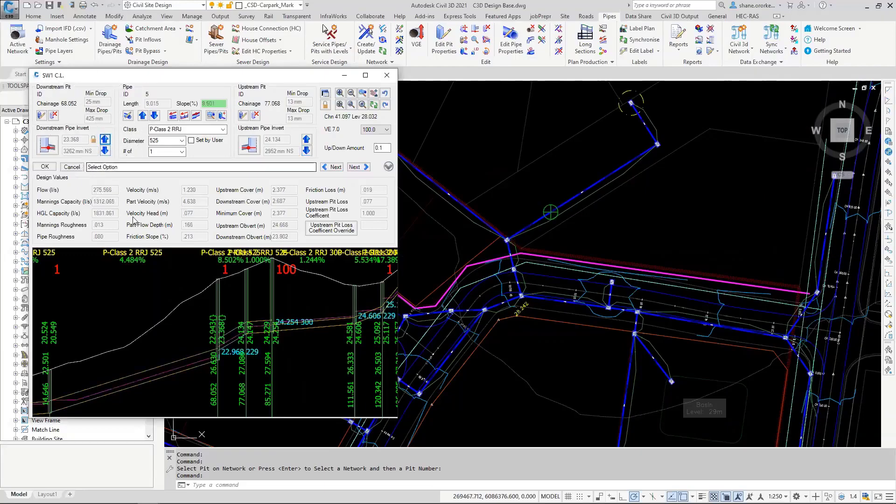
left_click(105, 139)
left_click(105, 139)
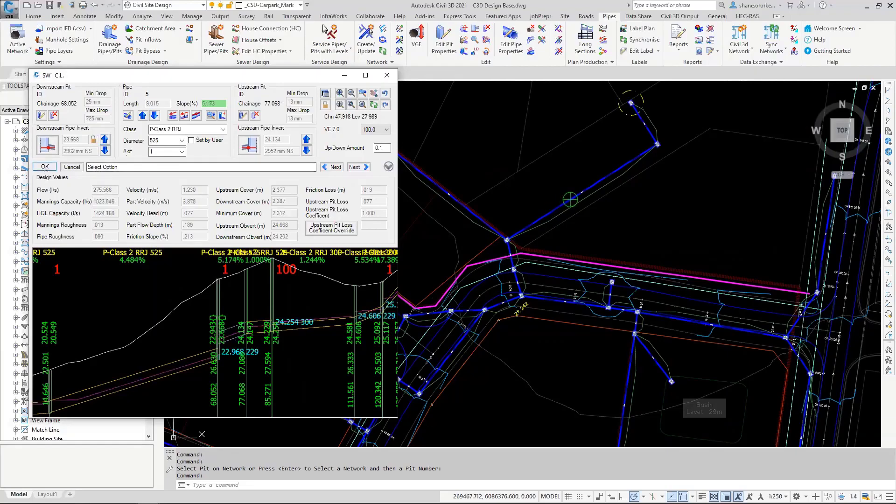
left_click(45, 166)
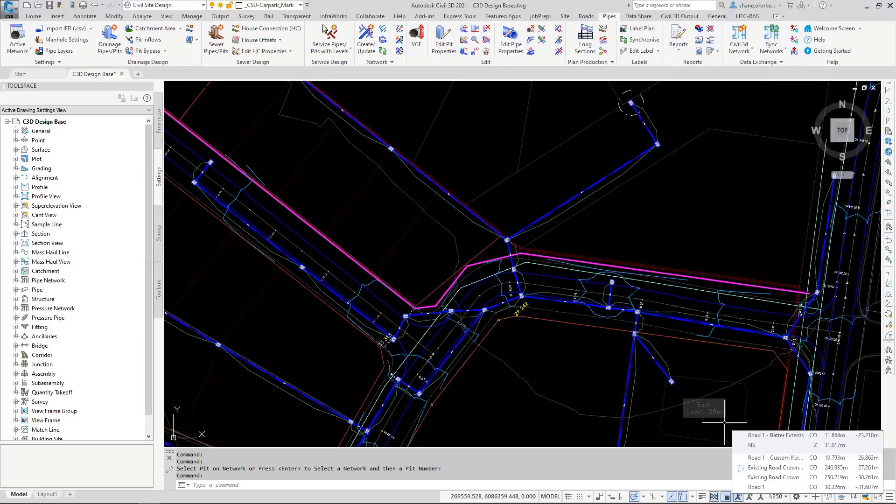
Set the design surface in the piping default settings to C3D-TotalModel.
scroll(459, 270, "down", 1)
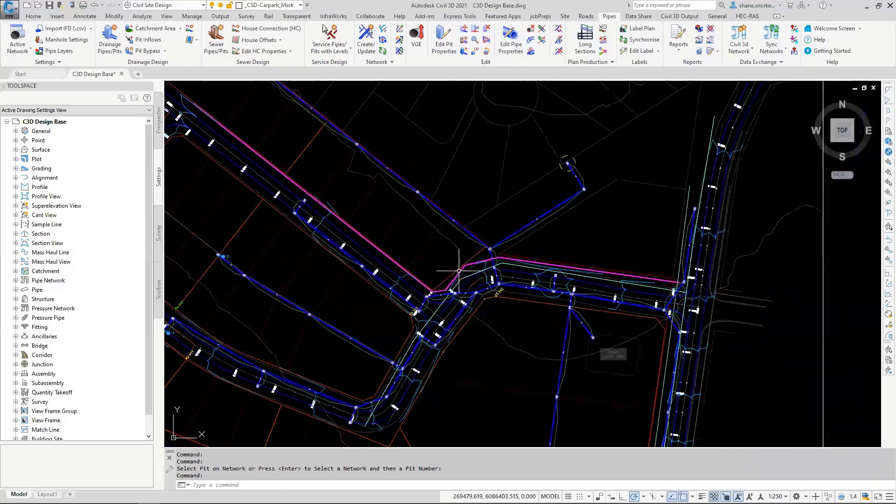
scroll(459, 271, "down", 2)
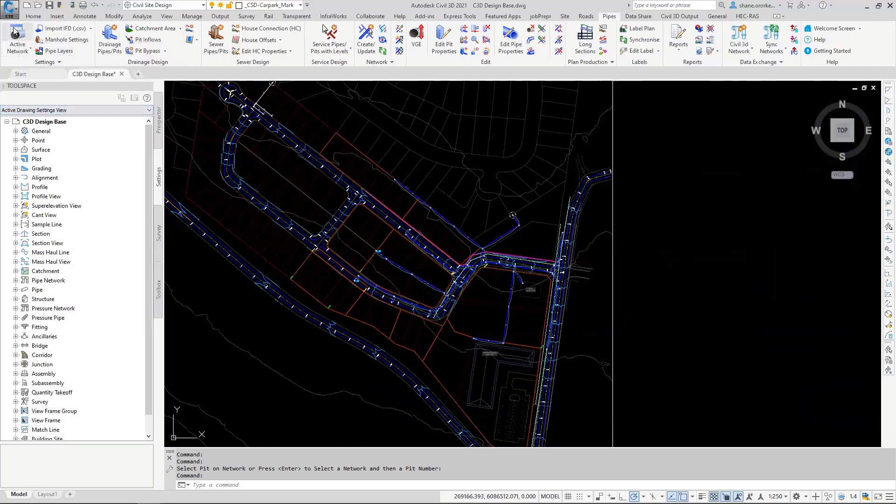
left_click(37, 43)
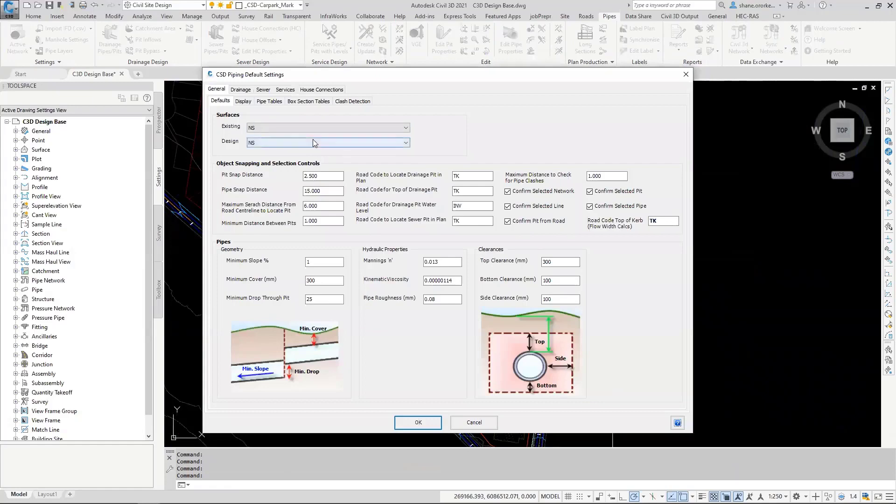
left_click(313, 140)
left_click(269, 162)
left_click(261, 150)
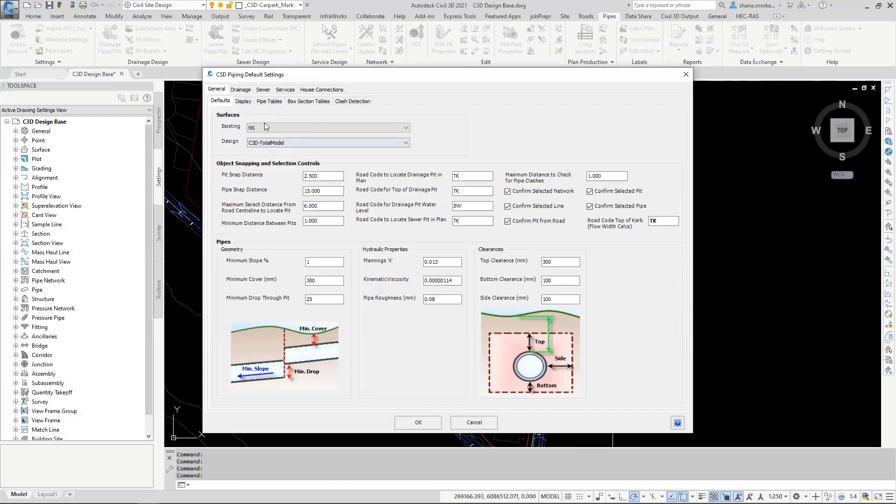
Show the Class 2 RRJ pipe table in the general piping settings and examine its sizes and available classes.
left_click(269, 101)
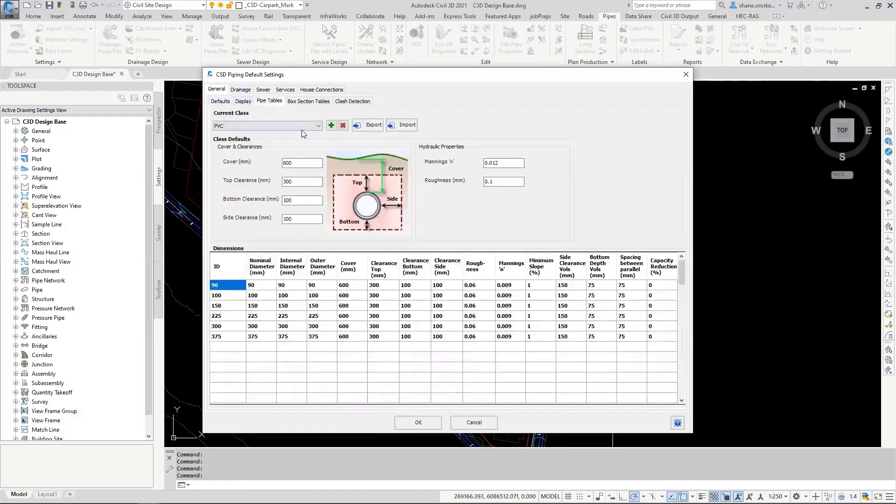
left_click(305, 124)
left_click(236, 132)
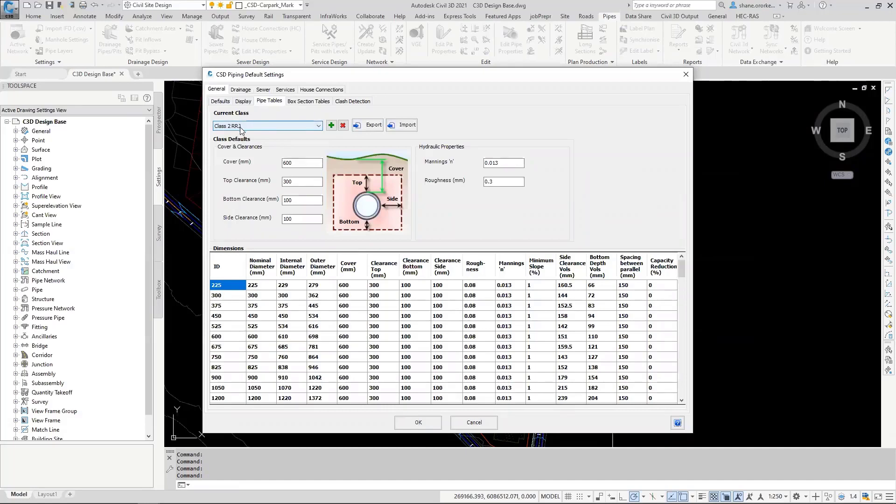
left_click(243, 128)
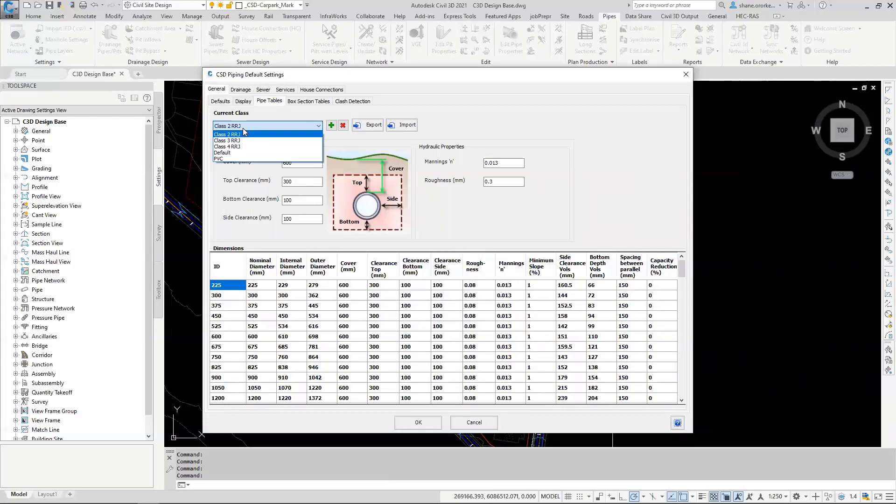
left_click(243, 128)
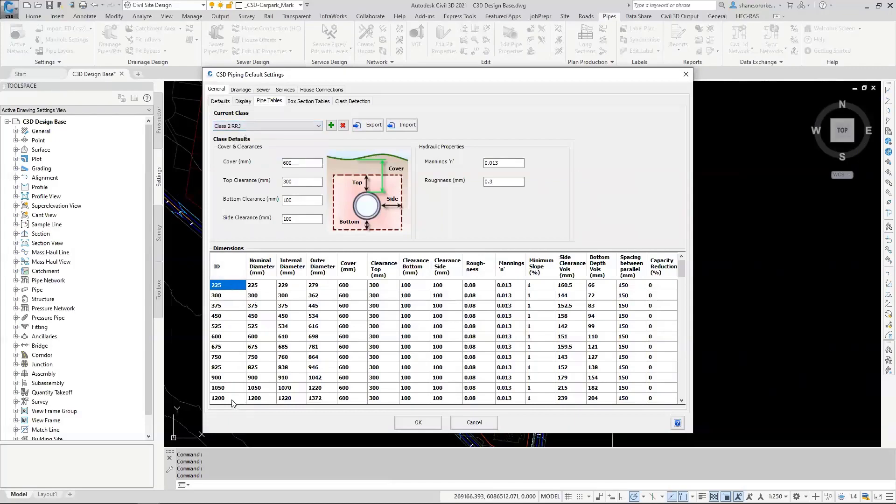
Show the drainage pit table of the SEP & Grate 1.80m family for the SEP & Grate 10.0% Longitudinal Grade type.
left_click(246, 91)
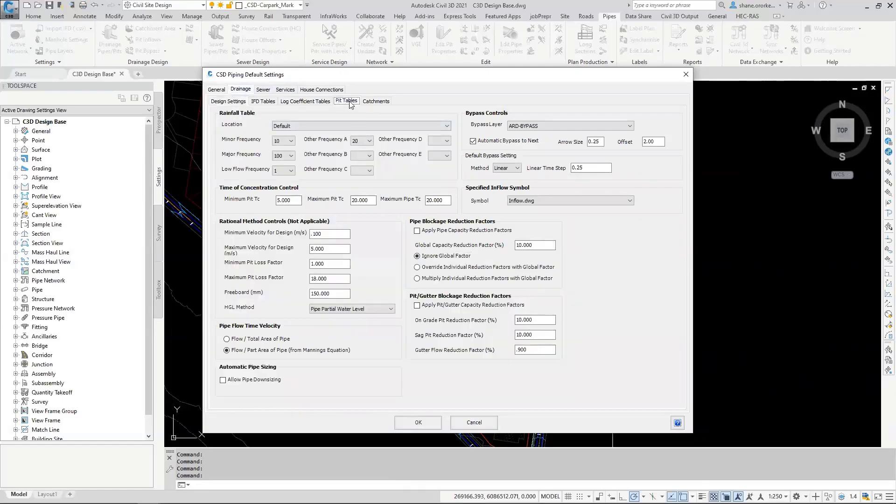
left_click(348, 101)
left_click(261, 122)
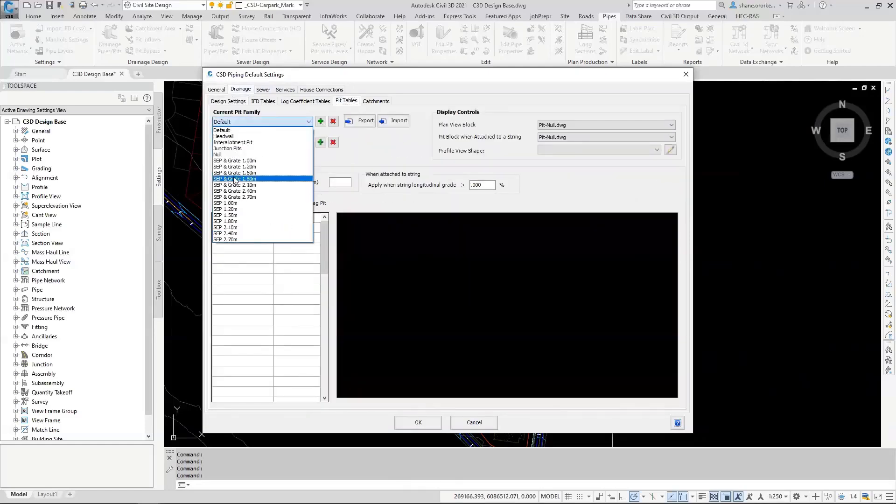
left_click(235, 179)
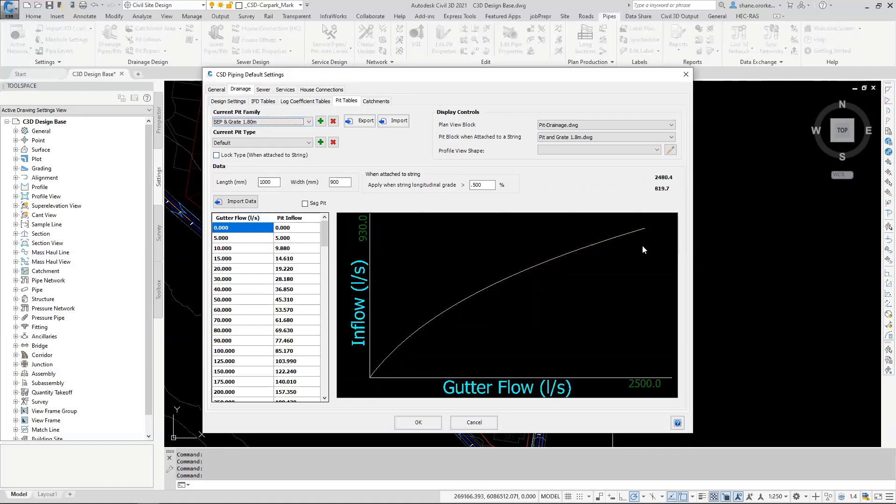
left_click(293, 143)
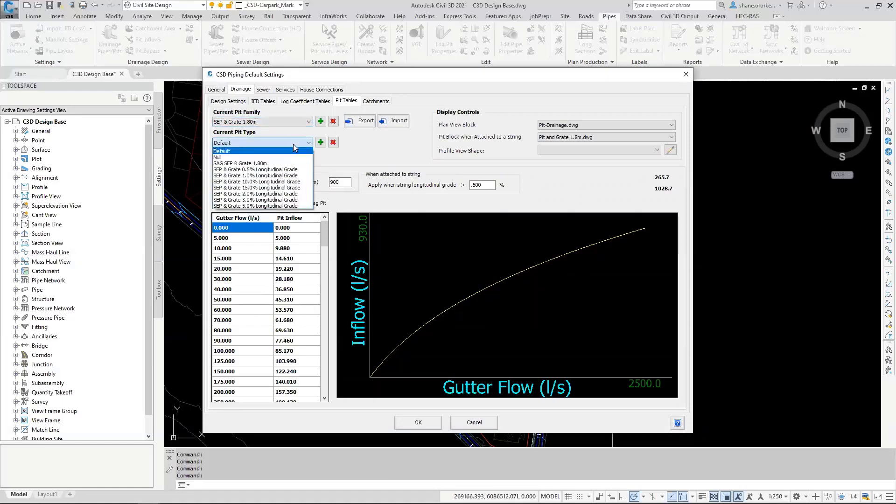
left_click(268, 182)
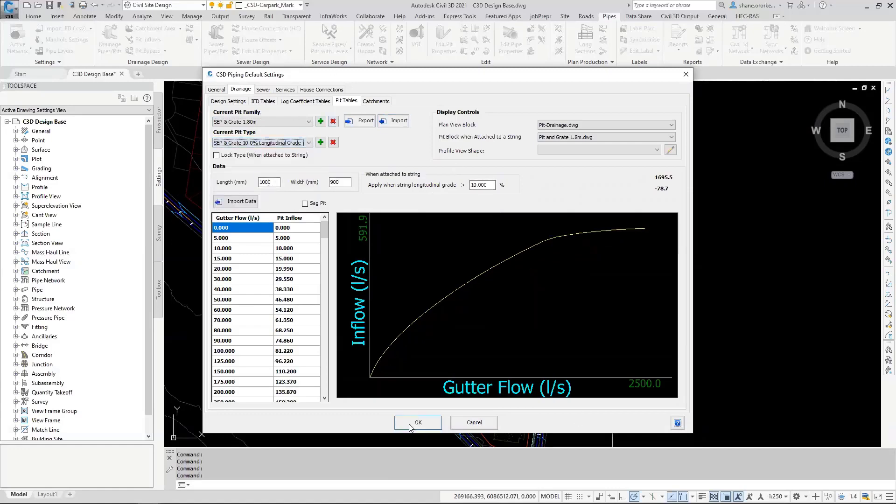
Review the house connection defaults, show the Pipe 1650 service definition and accept the piping default settings.
left_click(321, 91)
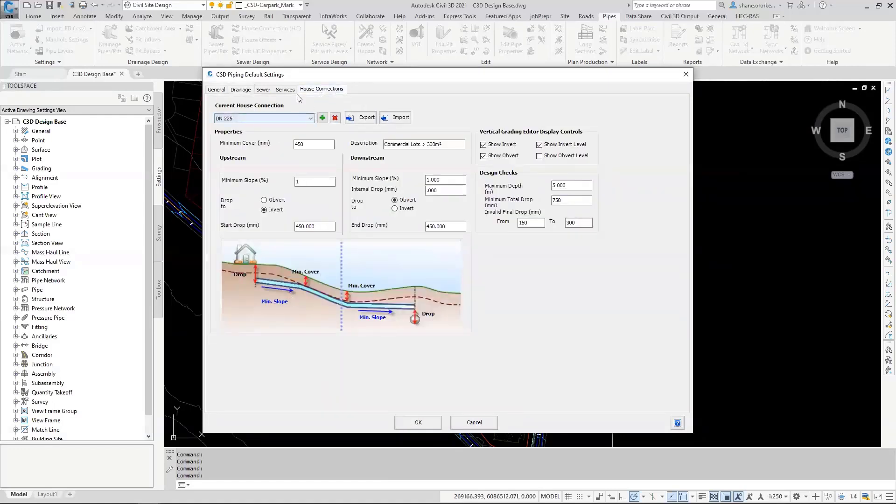
left_click(285, 90)
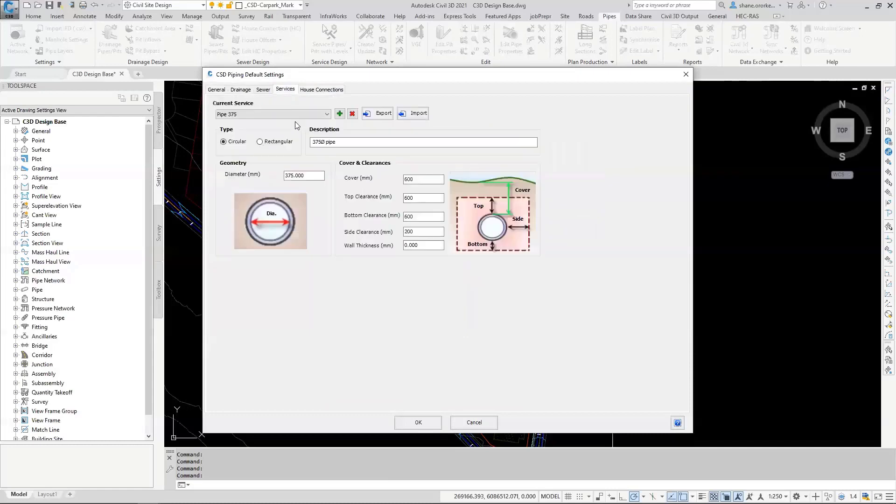
left_click(312, 115)
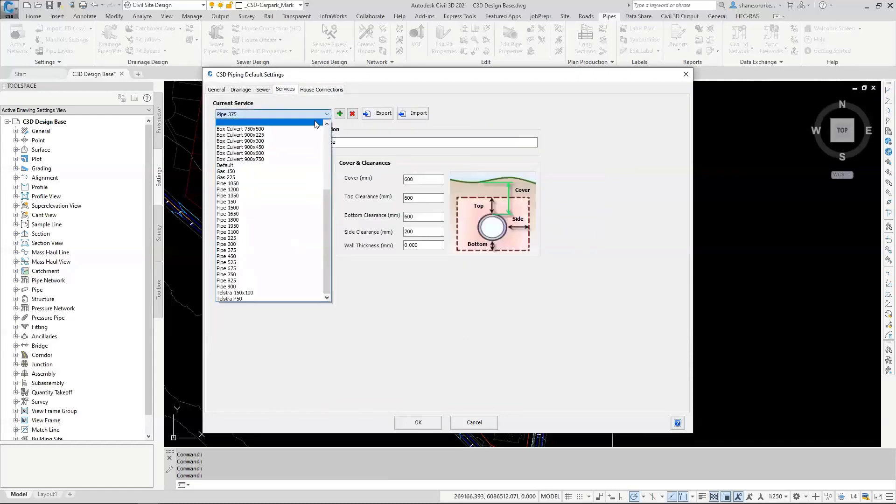
left_click(242, 213)
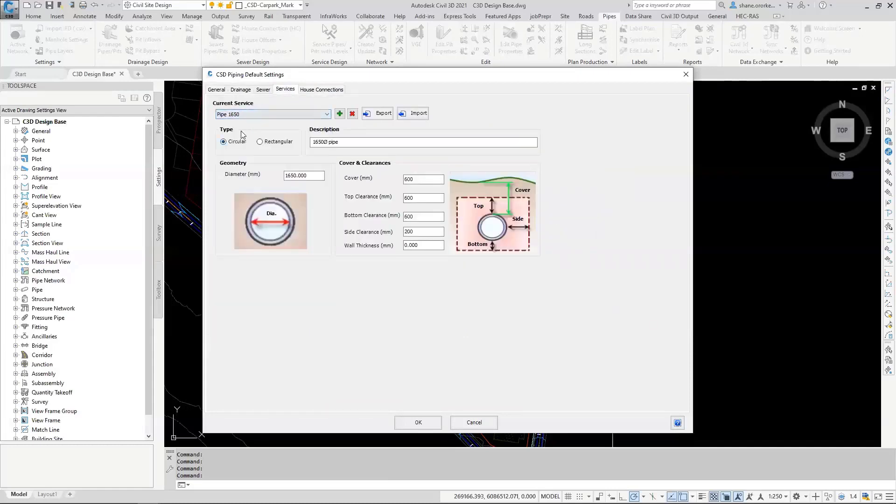
left_click(304, 176)
left_click(418, 422)
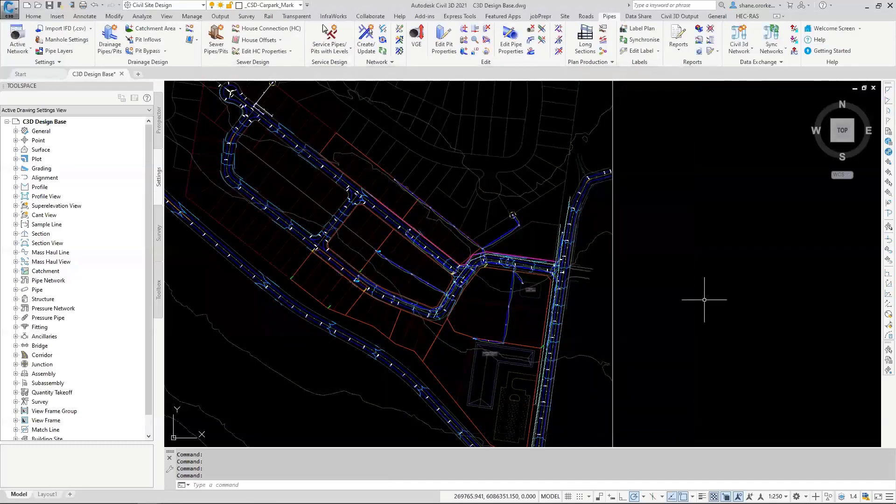
Show the Standard Cylindrical 1050 type in the sewer manhole settings and accept the dialog.
left_click(67, 41)
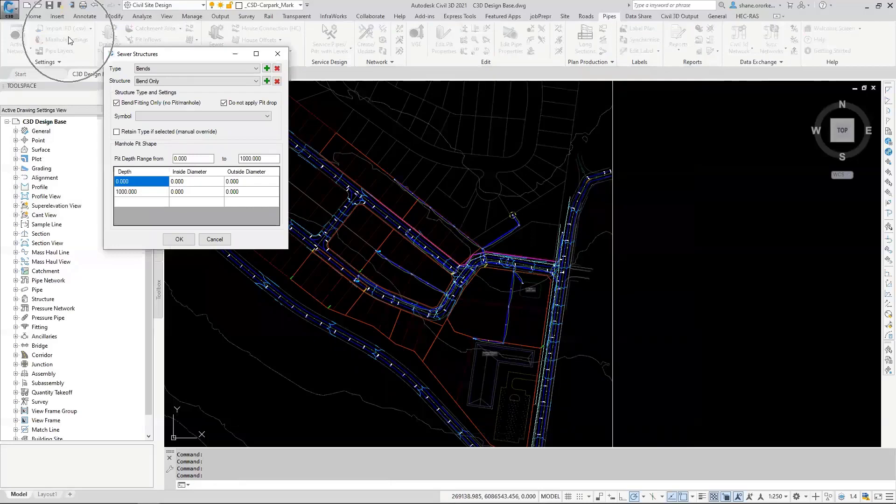
left_click(161, 68)
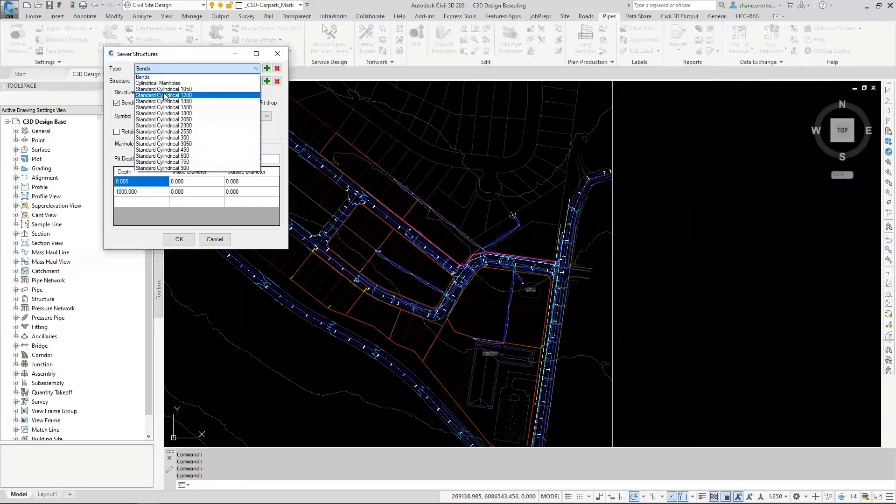
left_click(164, 90)
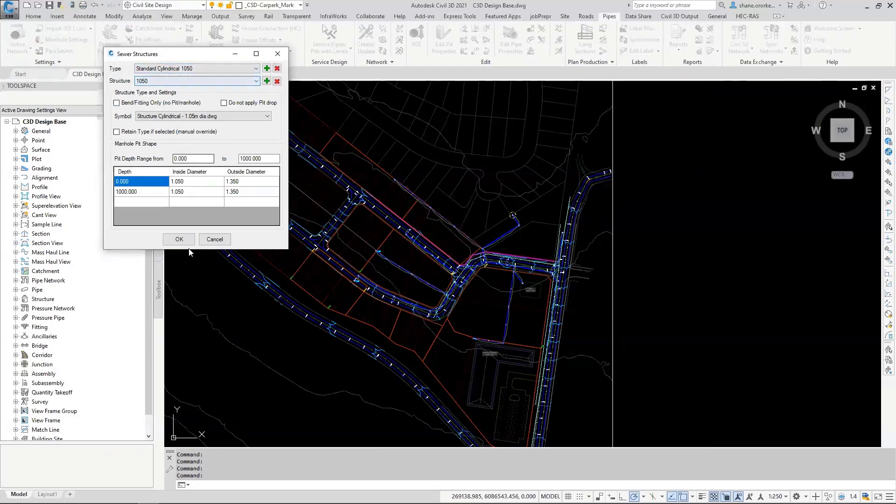
left_click(180, 240)
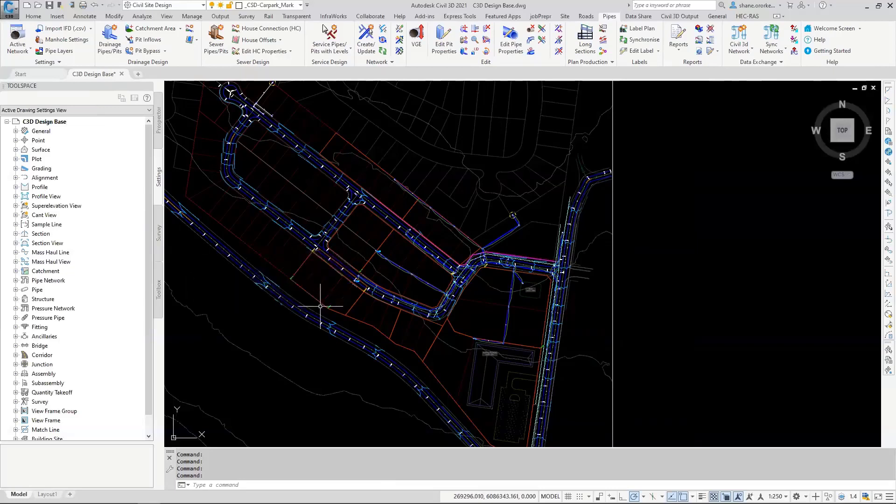
Open the Drainage Pipes & Pits network parts list for editing and enlarge its window.
left_click(157, 177)
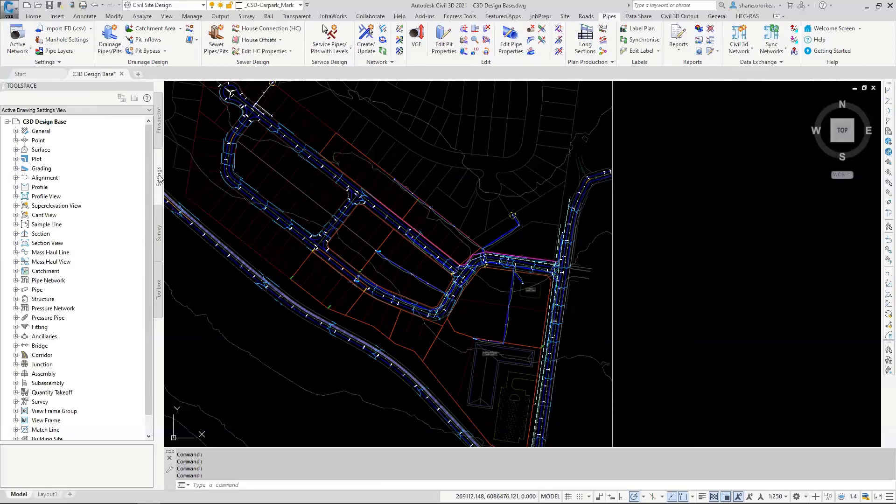
left_click(17, 281)
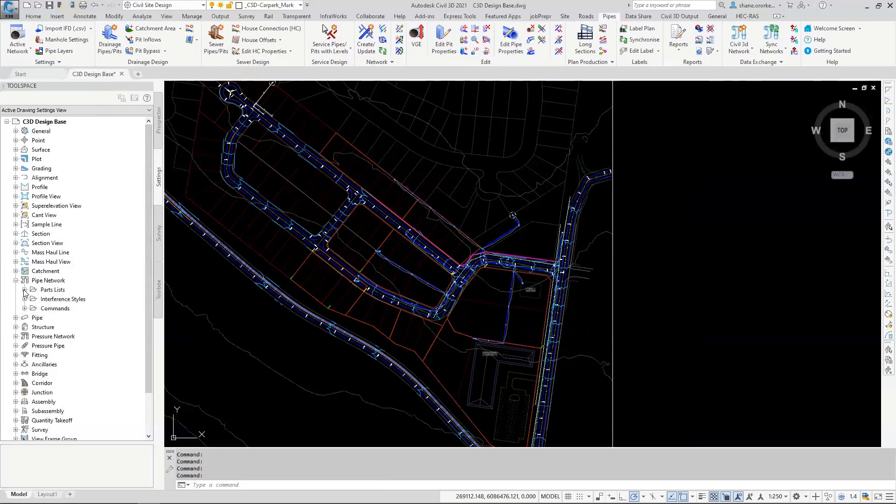
left_click(24, 290)
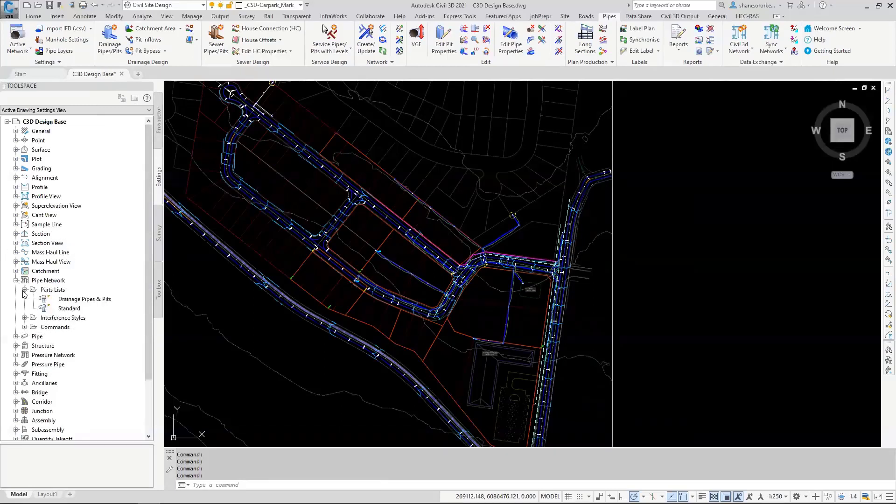
left_click(95, 299)
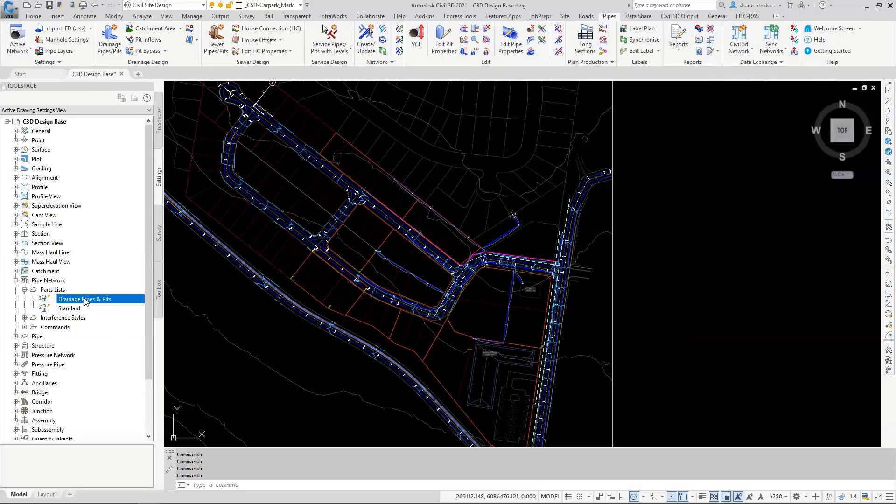
right_click(95, 299)
left_click(99, 306)
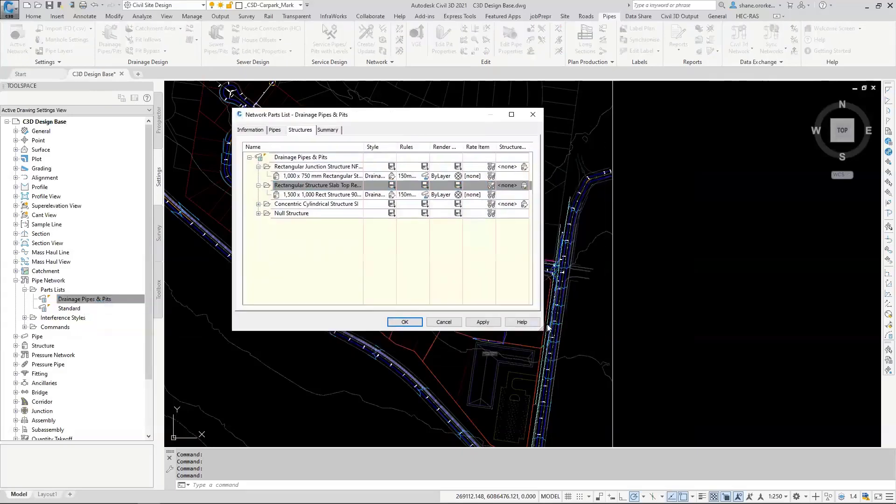
left_click_drag(542, 329, 687, 396)
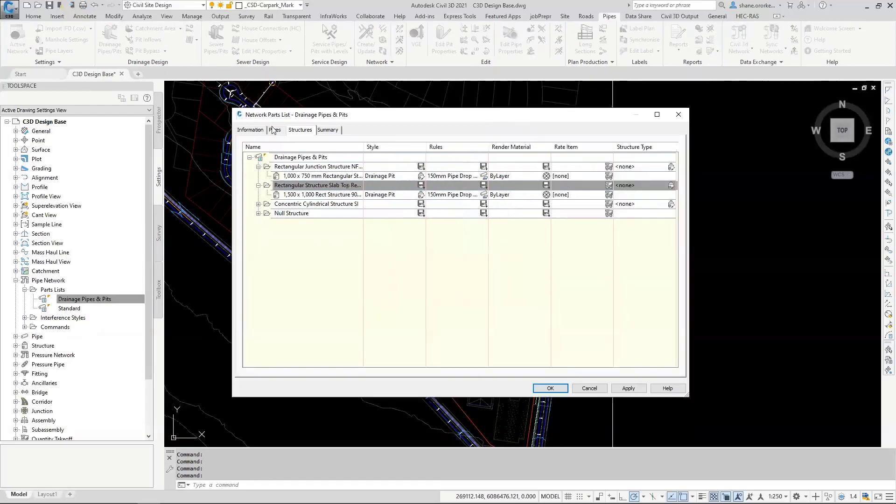
Expand the Concrete Pipe SI family in the parts list to examine its pipe sizes, styles and rules.
left_click(274, 131)
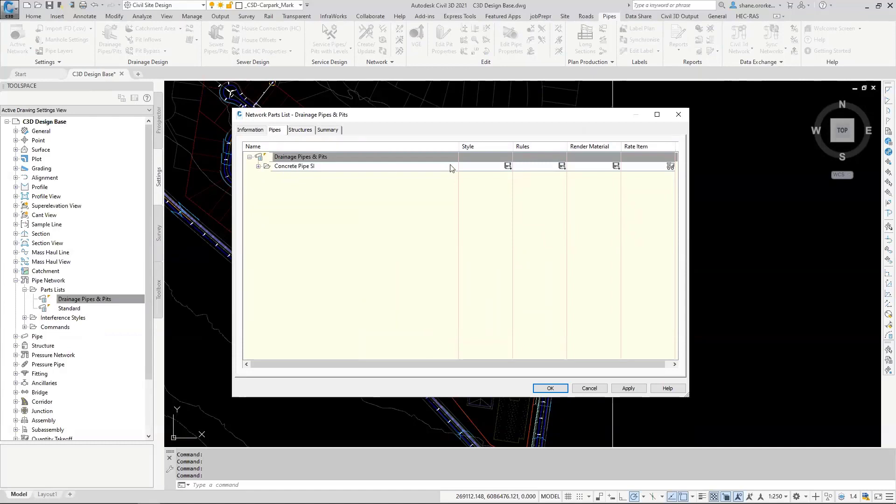
left_click(561, 167)
left_click(507, 167)
left_click(258, 166)
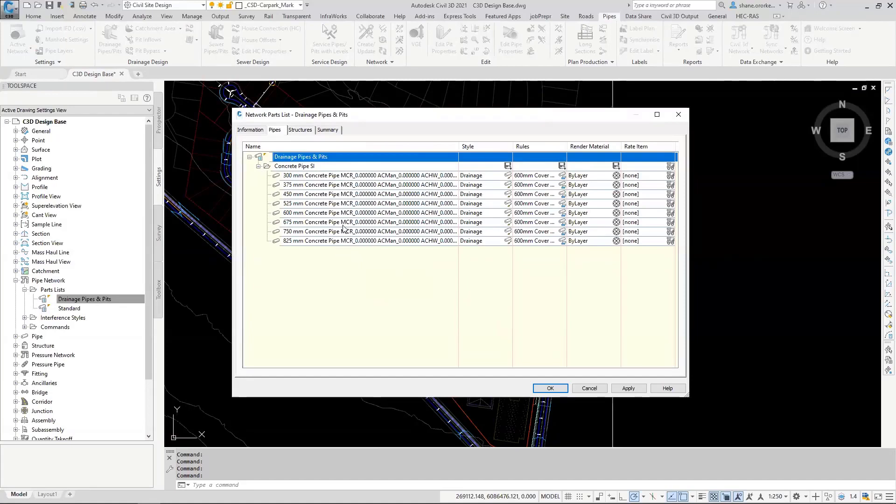
Add all inner pipe diameter sizes to the Concrete Pipe SI family.
right_click(292, 167)
left_click(329, 171)
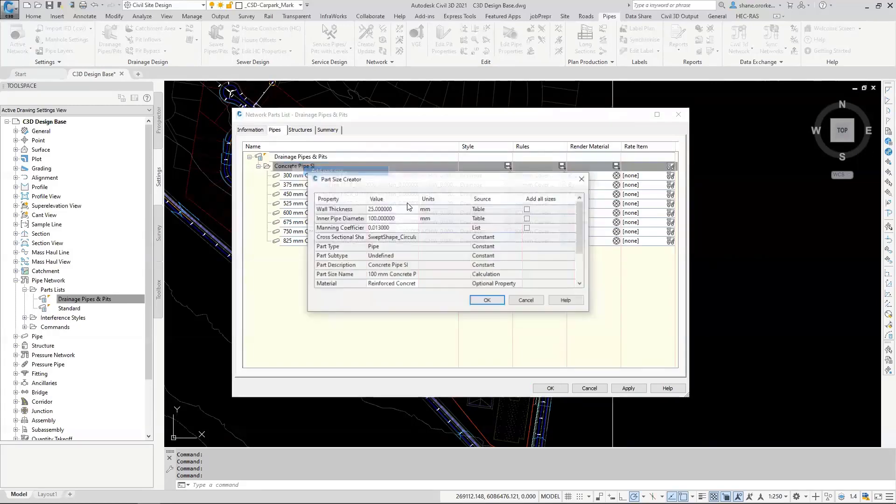
left_click(527, 219)
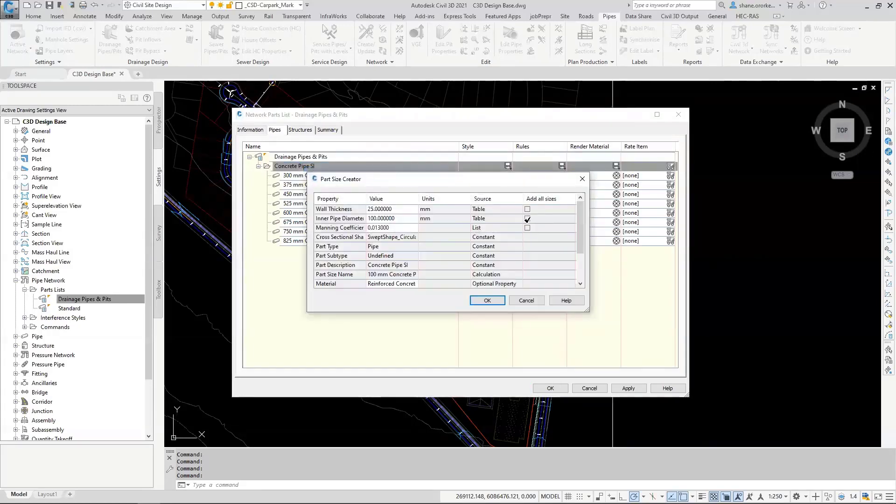
left_click(489, 300)
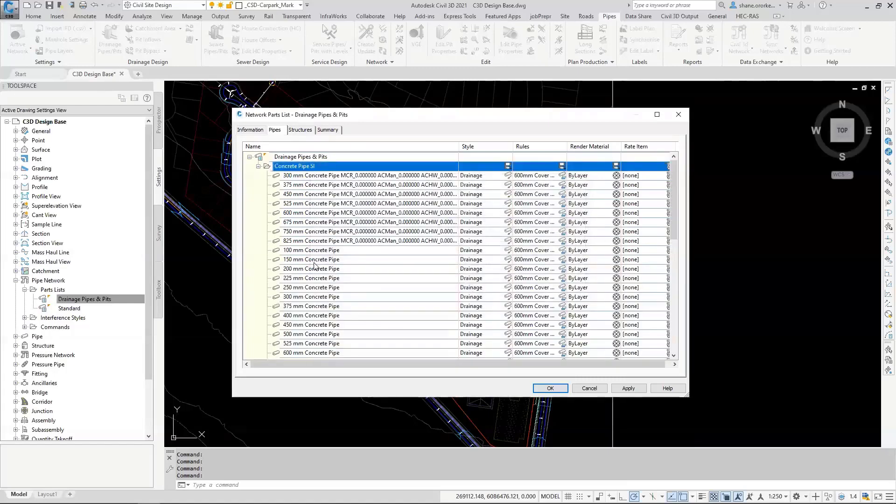
Add the PVC Pipe SI part family to the Drainage Pipes & Pits parts list.
scroll(321, 273, "up", 3)
right_click(308, 157)
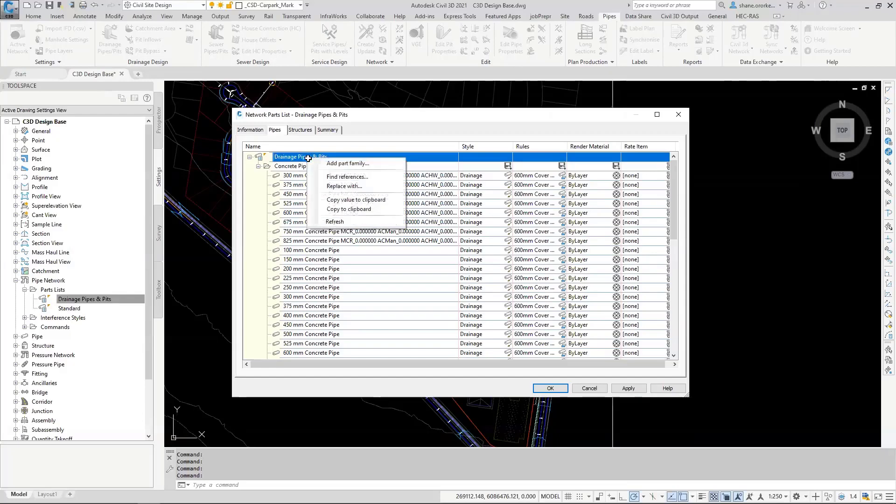
left_click(346, 163)
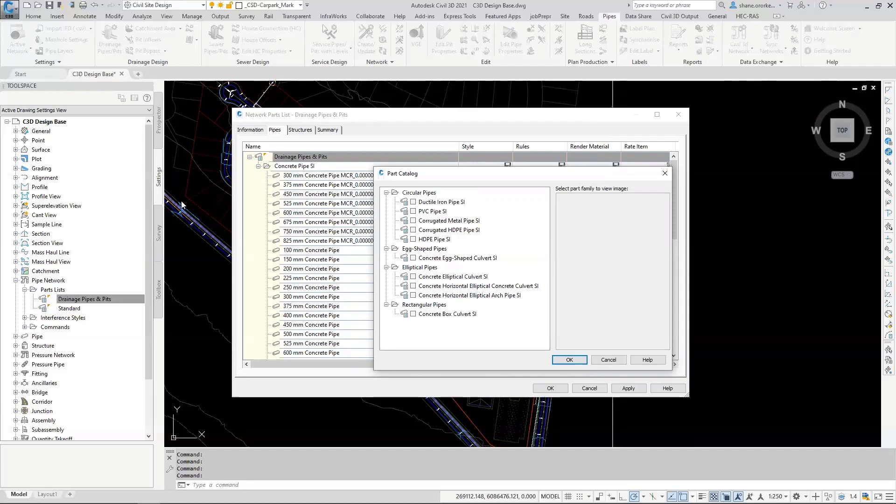
left_click(414, 211)
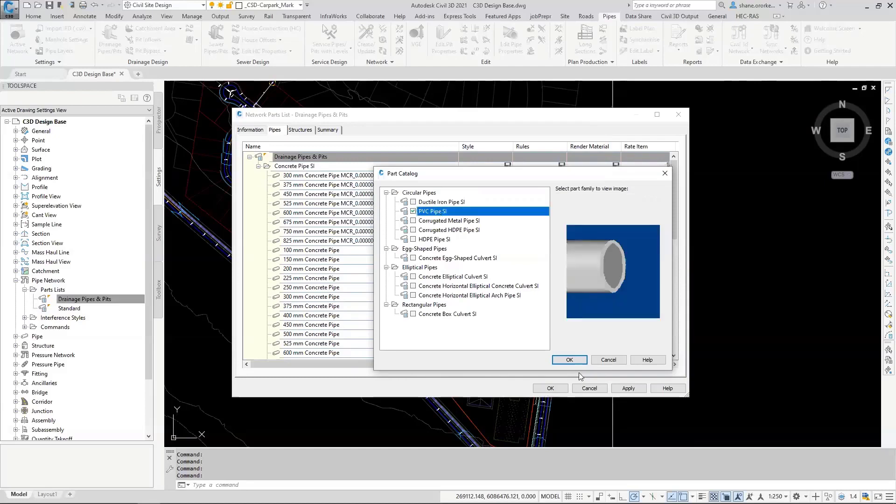
left_click(570, 360)
Add all inner pipe diameter sizes to the PVC Pipe SI family and expand it to review the sizes.
right_click(302, 179)
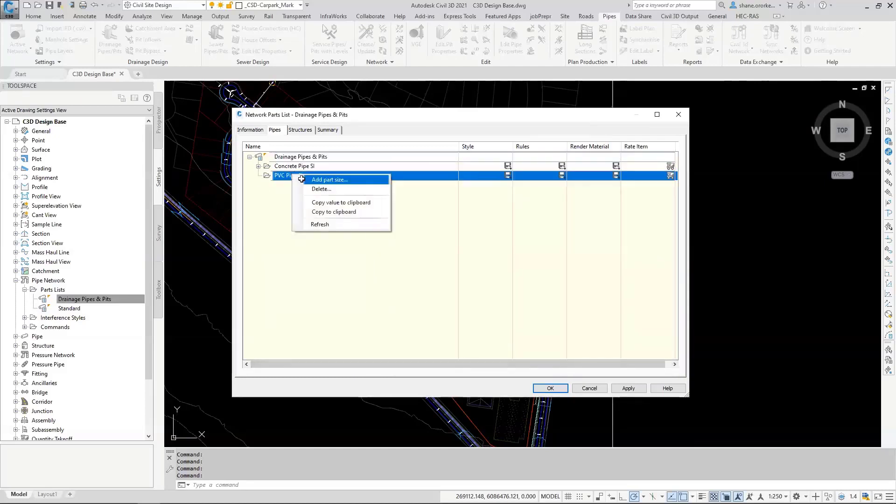
left_click(323, 180)
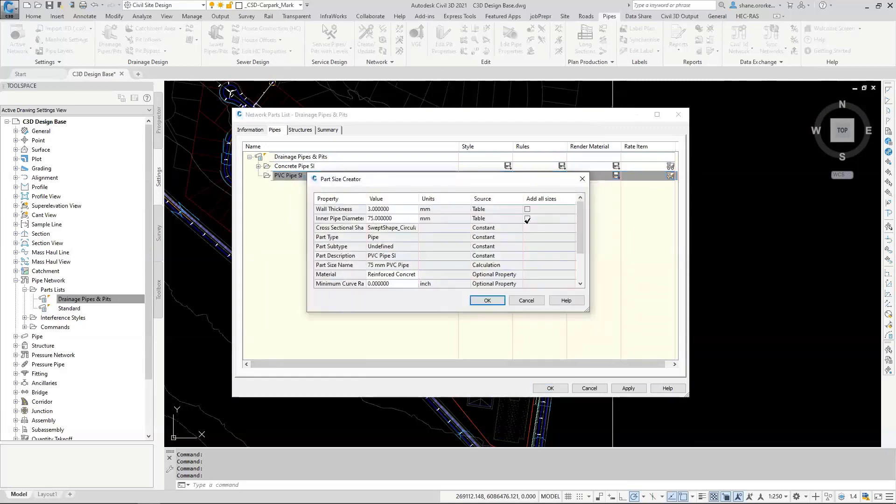
left_click(528, 218)
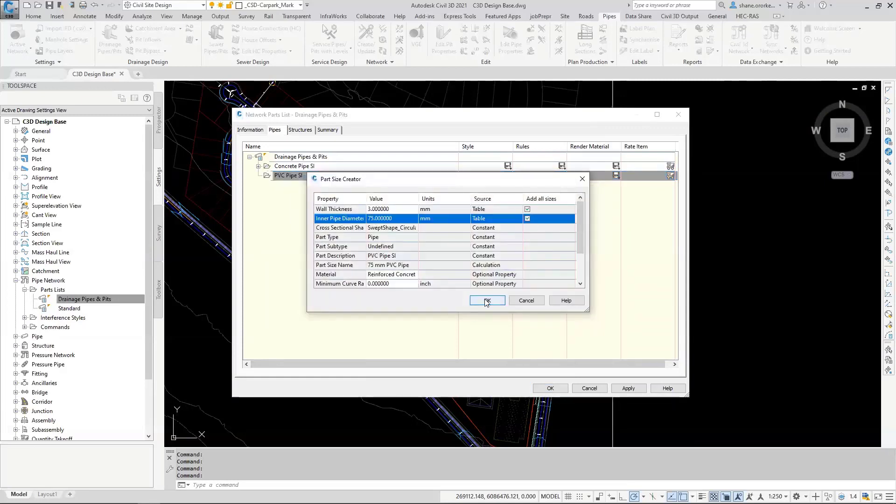
left_click(485, 300)
left_click(259, 175)
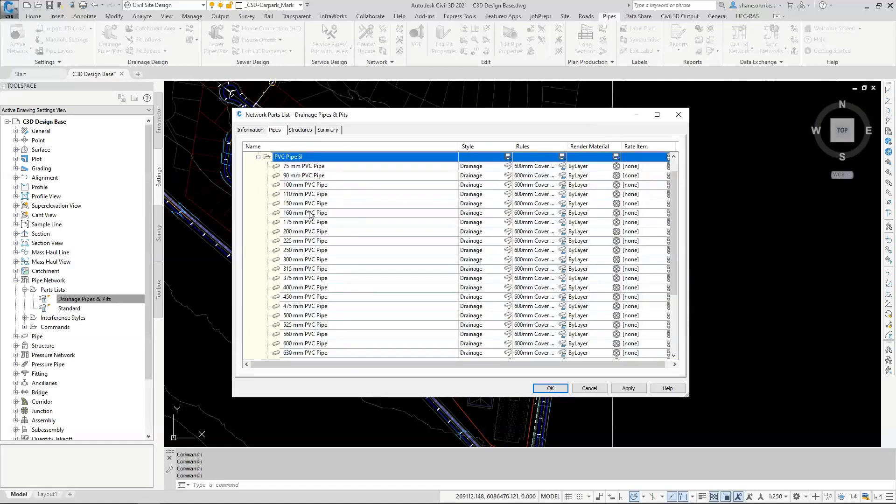
scroll(364, 305, "down", 3)
scroll(364, 305, "up", 5)
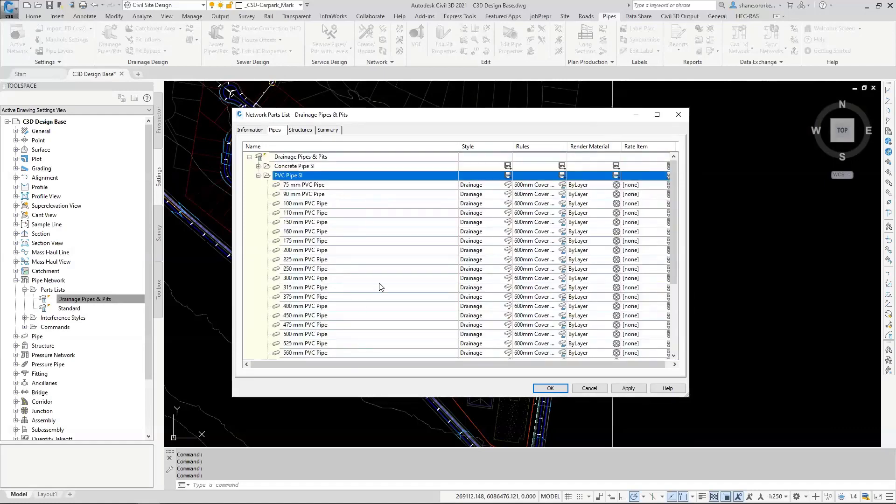
Add a part size with an inner structure length of 1875 mm to the Rectangular Structure Slab Top family and accept the parts list.
left_click(301, 129)
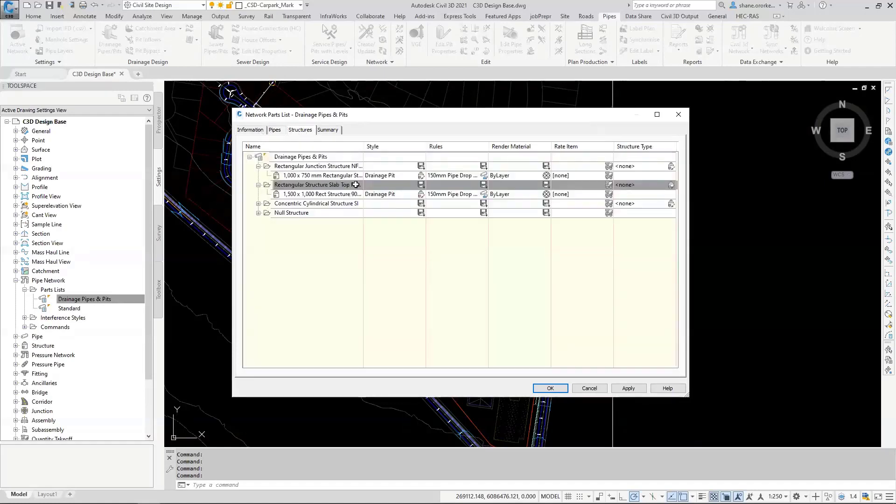
right_click(310, 185)
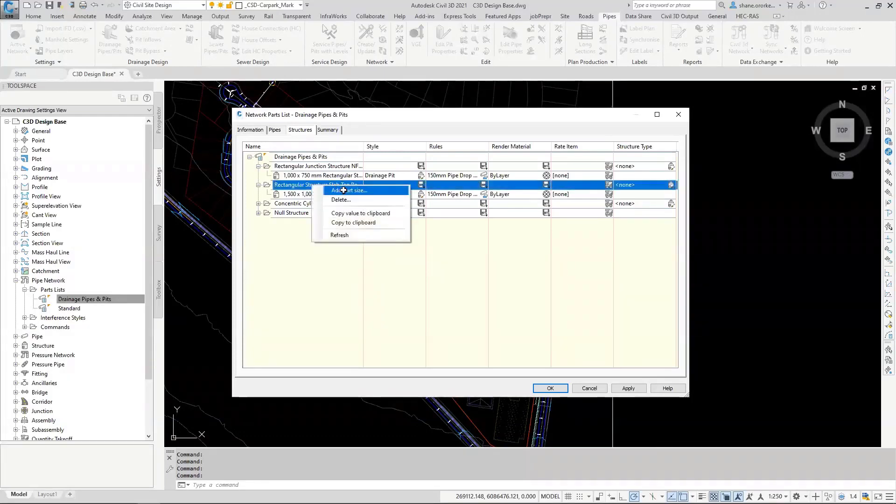
left_click(341, 190)
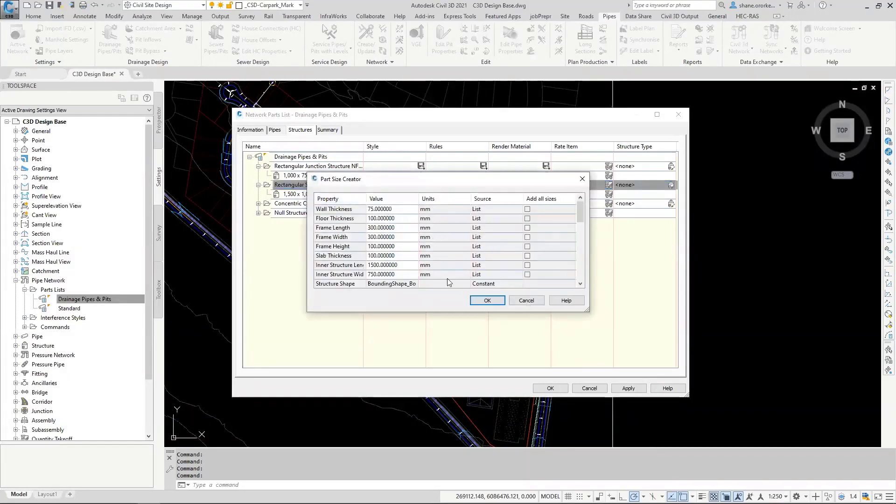
left_click(527, 275)
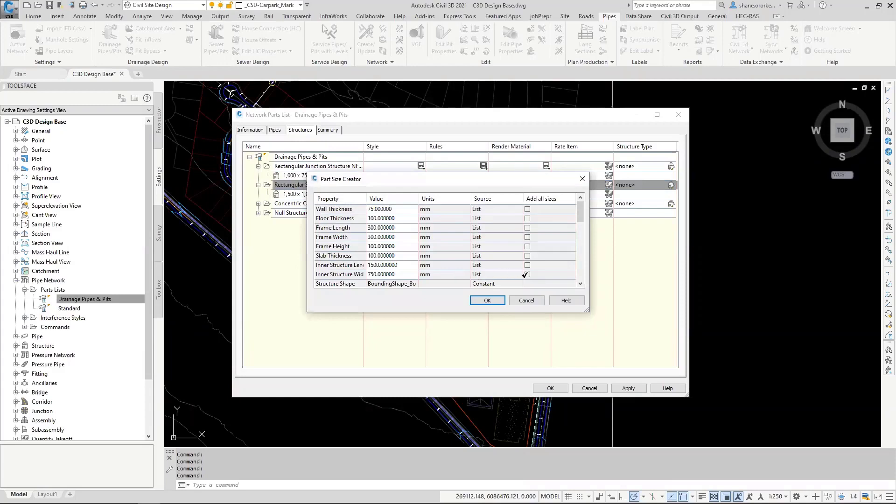
left_click(397, 265)
left_click(404, 266)
left_click(392, 290)
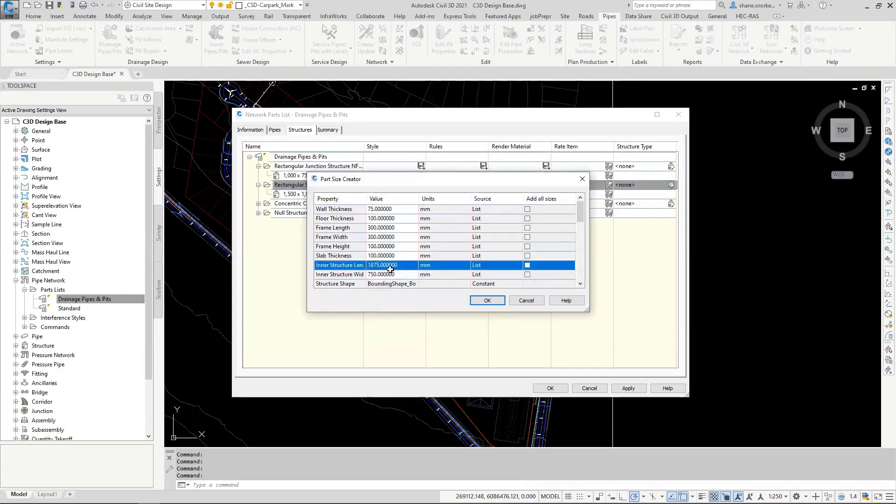
left_click(488, 301)
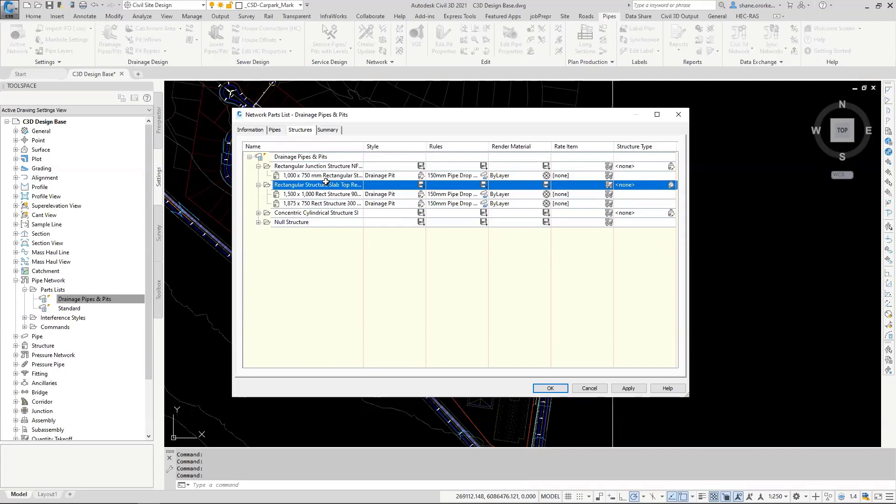
left_click(568, 388)
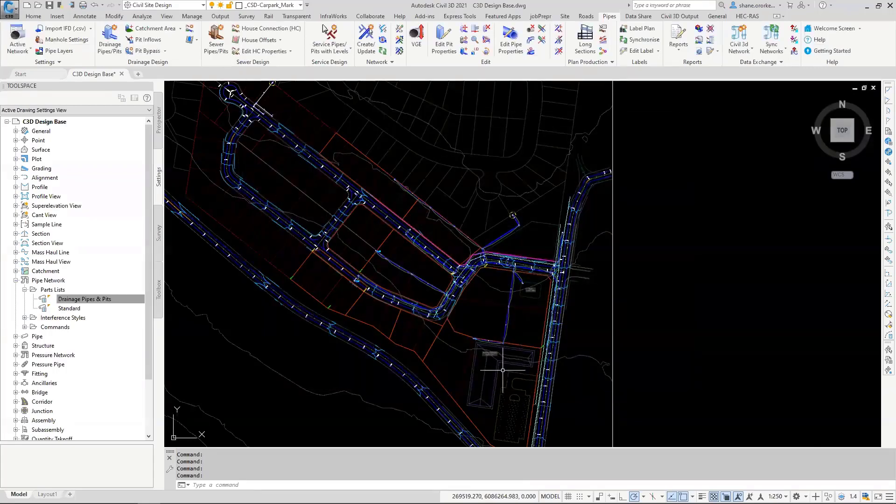
Open the Civil 3D pipe network exchange settings and create a new conversion file named Demo Day.
left_click(680, 16)
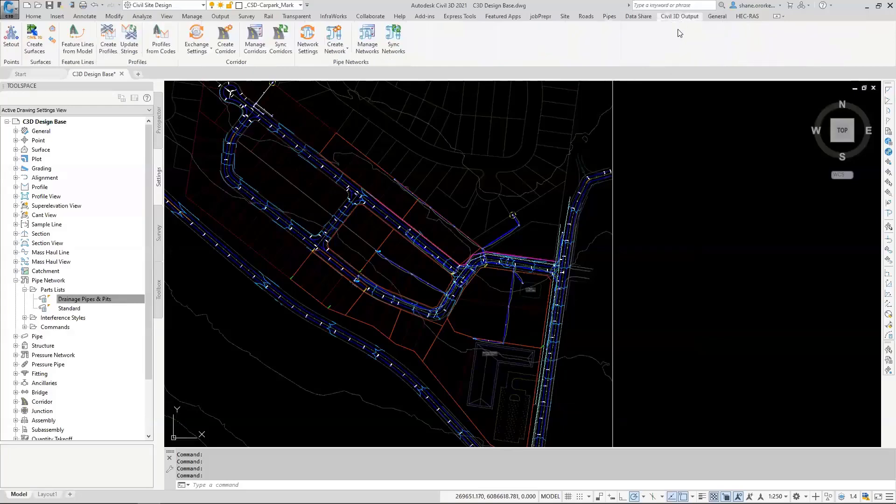
left_click(310, 37)
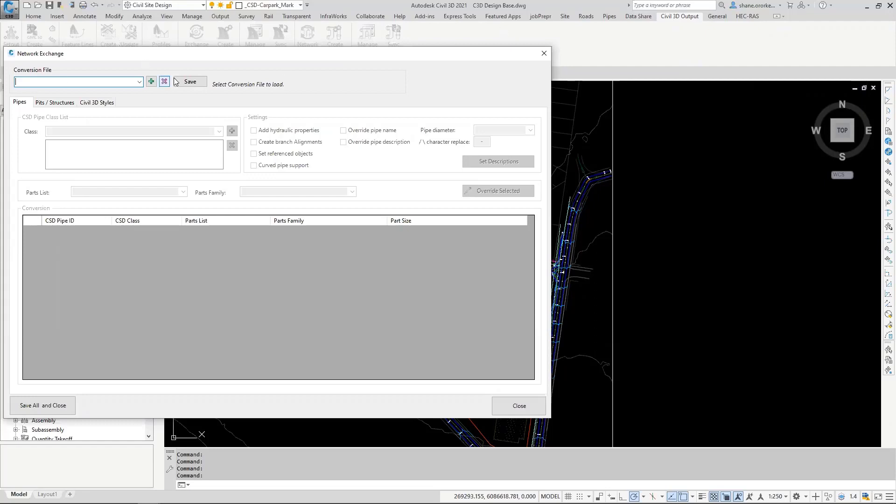
left_click(139, 83)
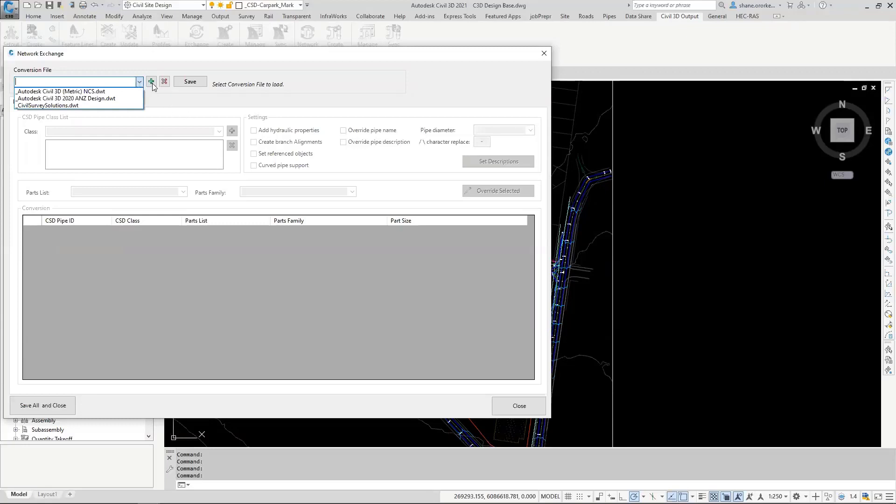
left_click(152, 83)
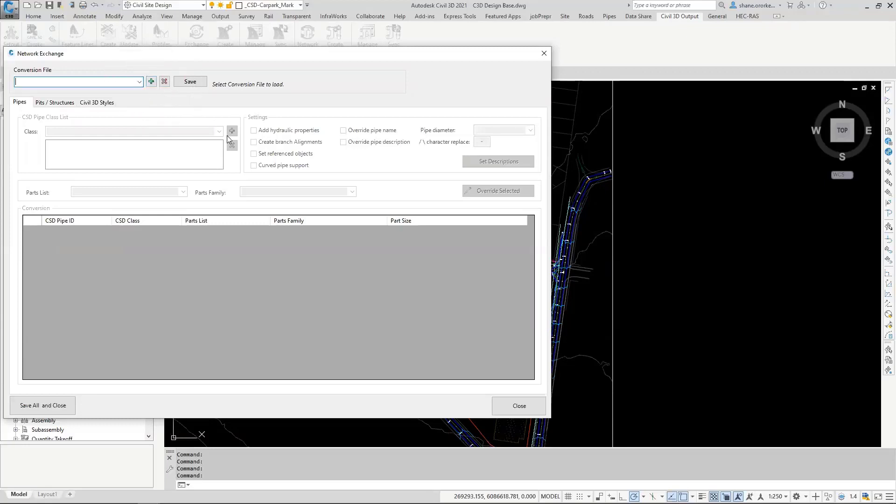
left_click(151, 82)
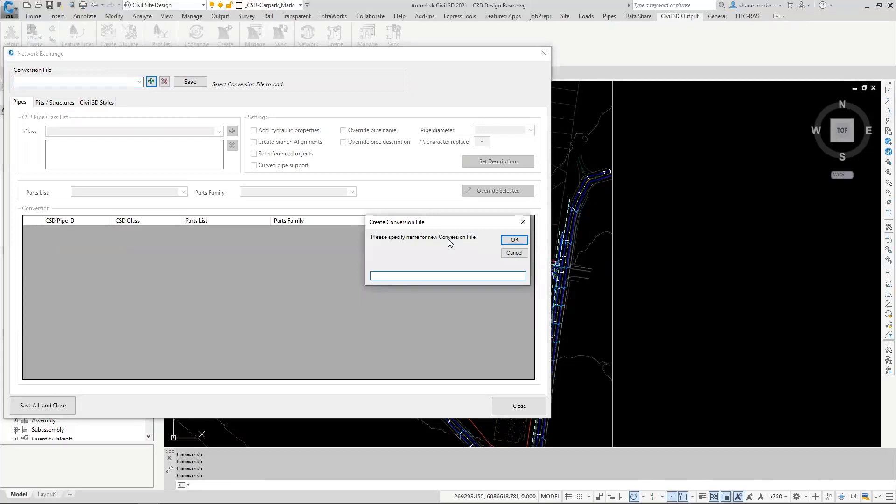
type("Demo Day")
key("Return")
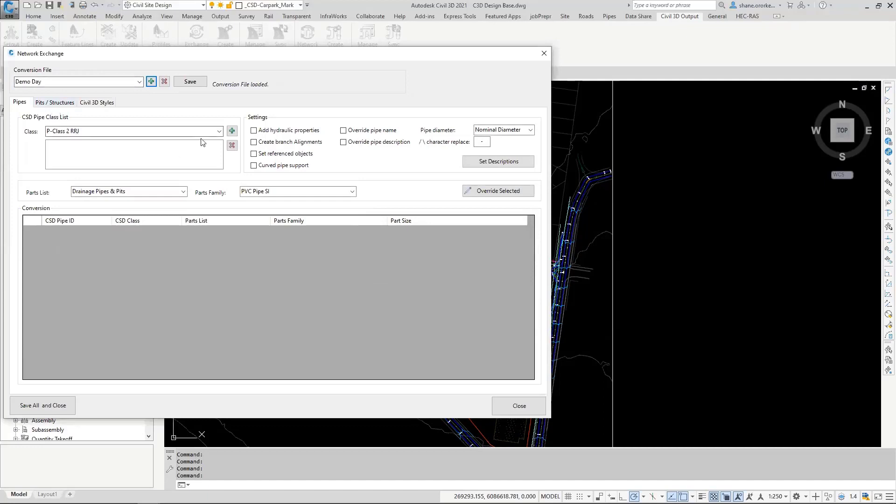
Add the P-Class 2 RRJ pipe class to the conversion, mapped to the Concrete Pipe SI family of Drainage Pipes & Pits.
left_click(219, 131)
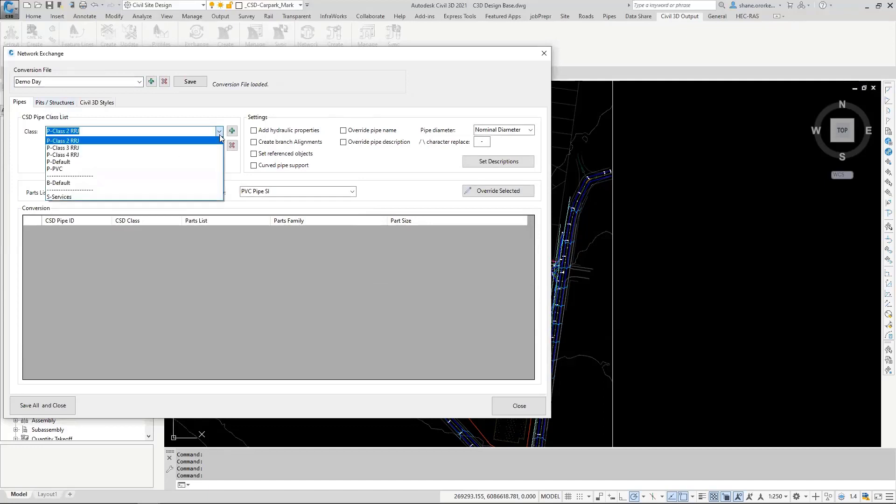
left_click(74, 141)
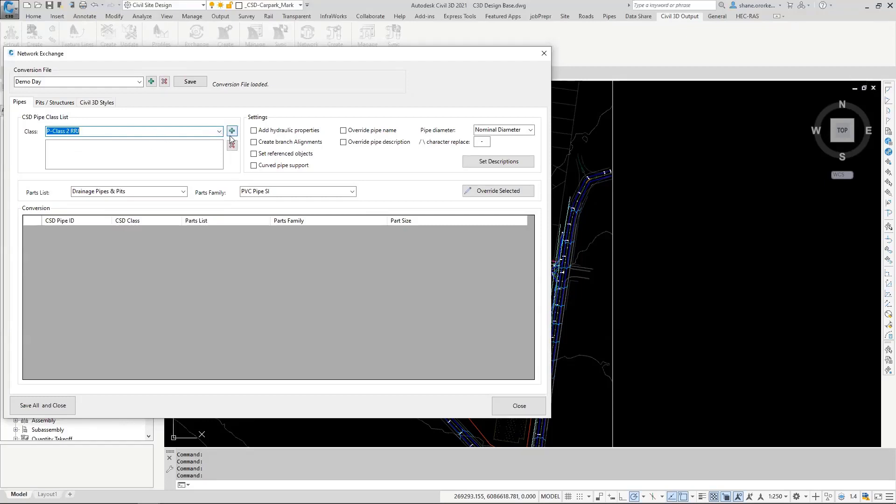
left_click(115, 192)
left_click(111, 191)
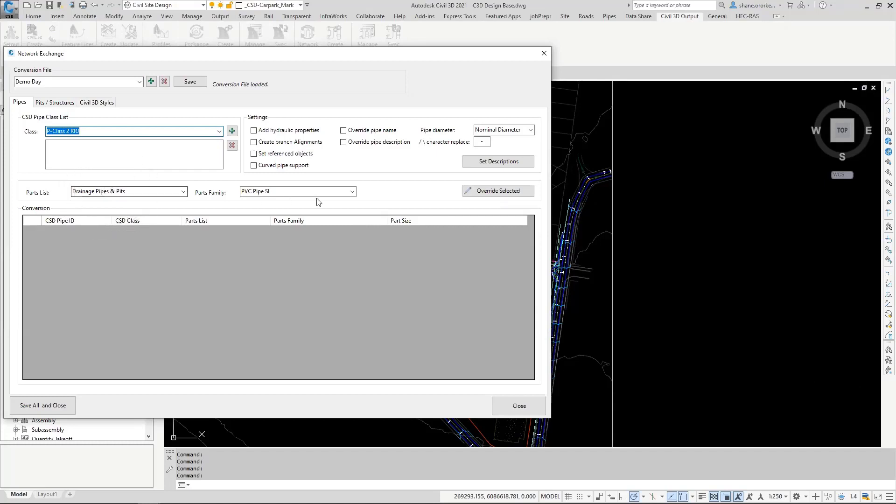
left_click(353, 191)
left_click(268, 200)
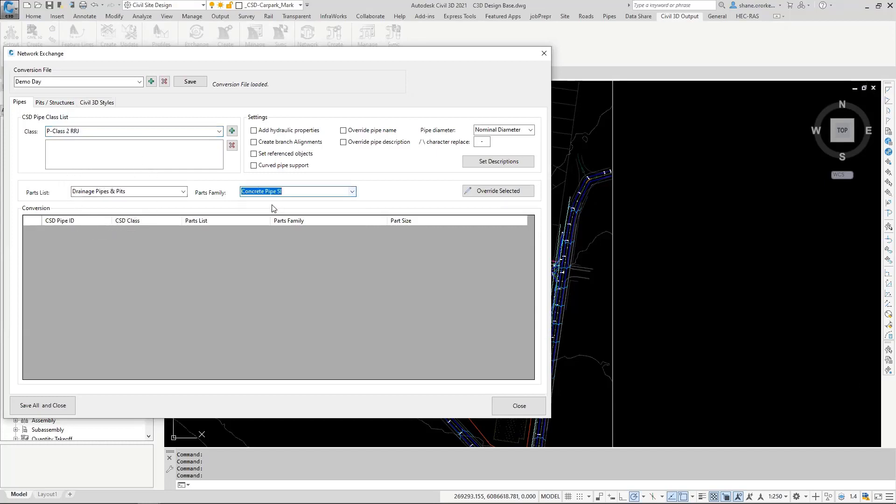
left_click(258, 191)
left_click(232, 131)
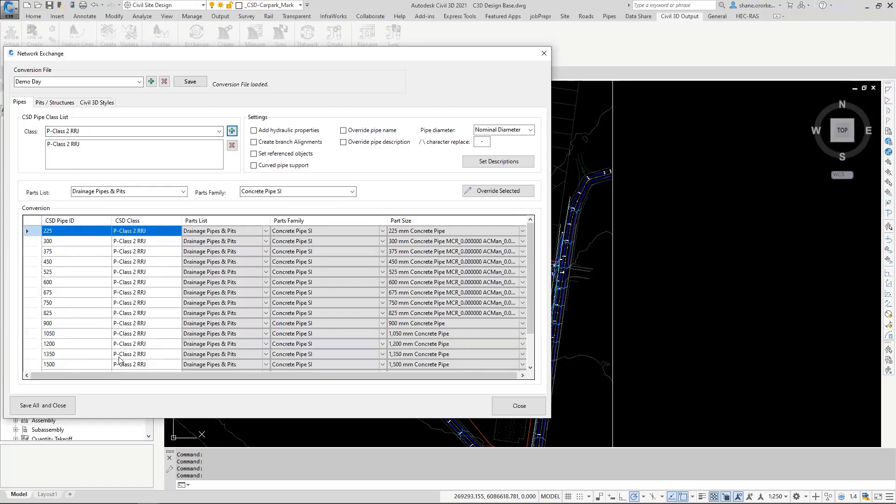
Examine the part sizes available for the P-Class 2 RRJ 225 pipe and review the conversion rows.
left_click(302, 230)
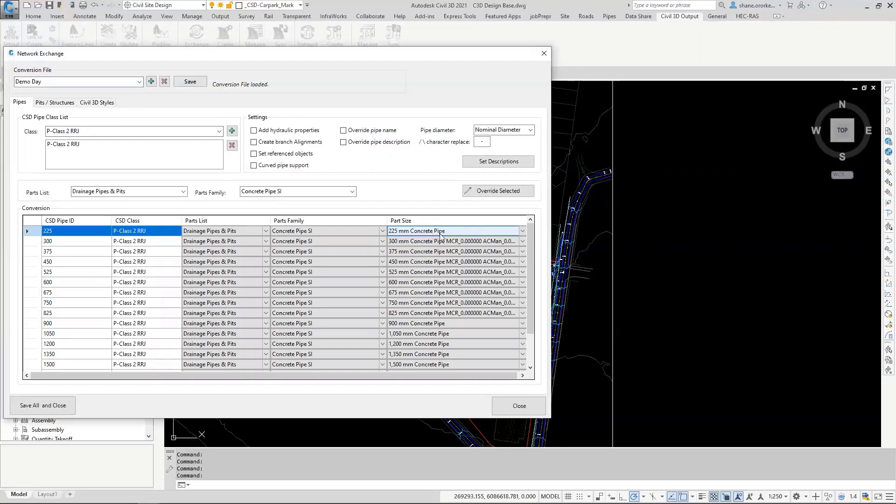
left_click(524, 231)
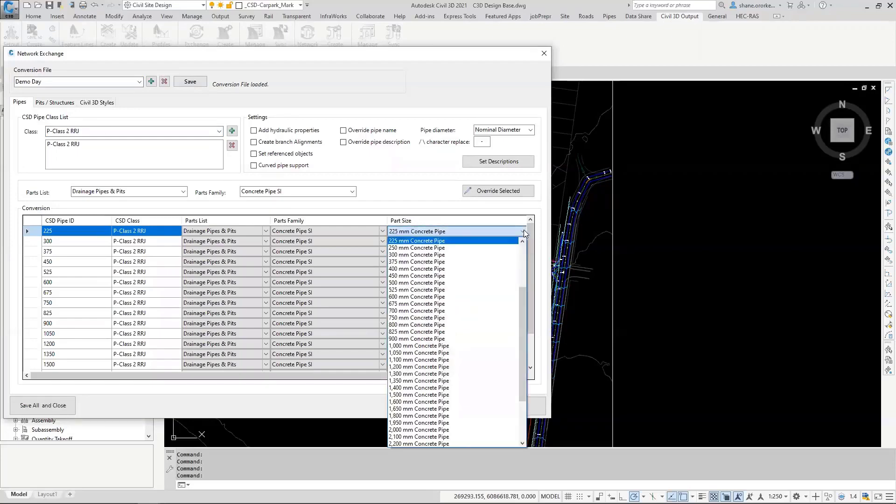
left_click(466, 240)
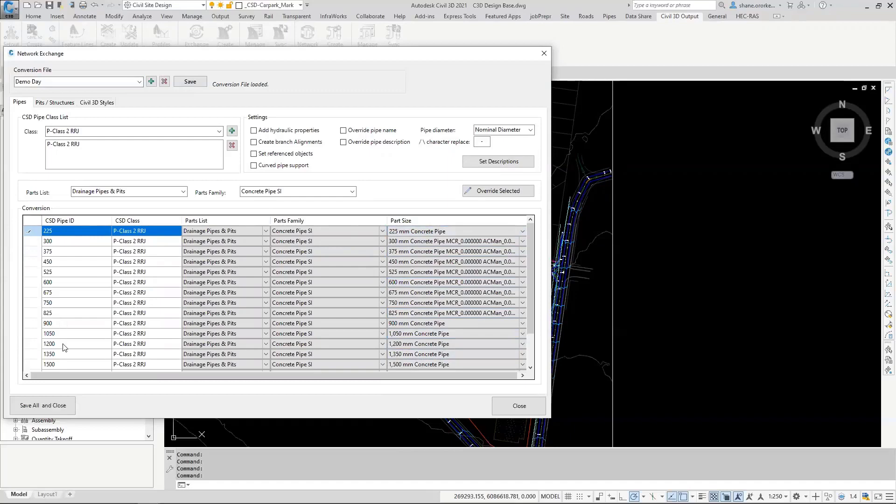
scroll(410, 304, "down", 2)
scroll(410, 308, "up", 2)
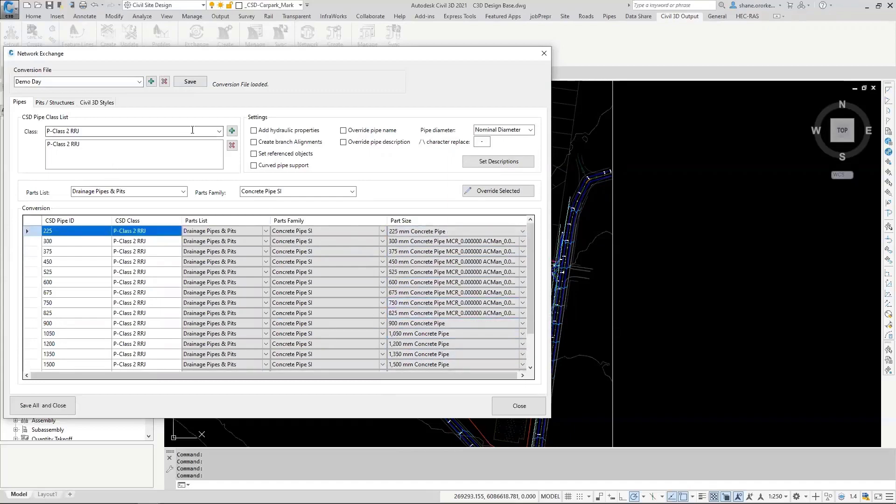
Add the P-PVC pipe class to the conversion's pipe class list.
left_click(219, 131)
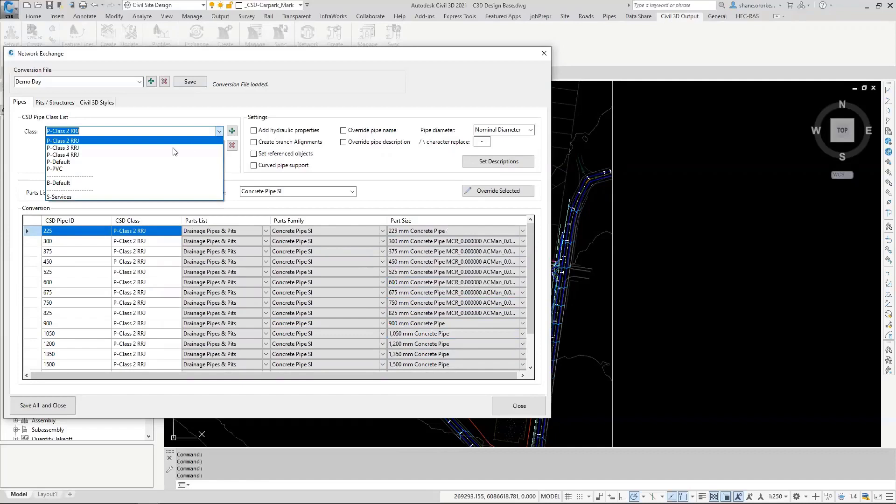
left_click(57, 169)
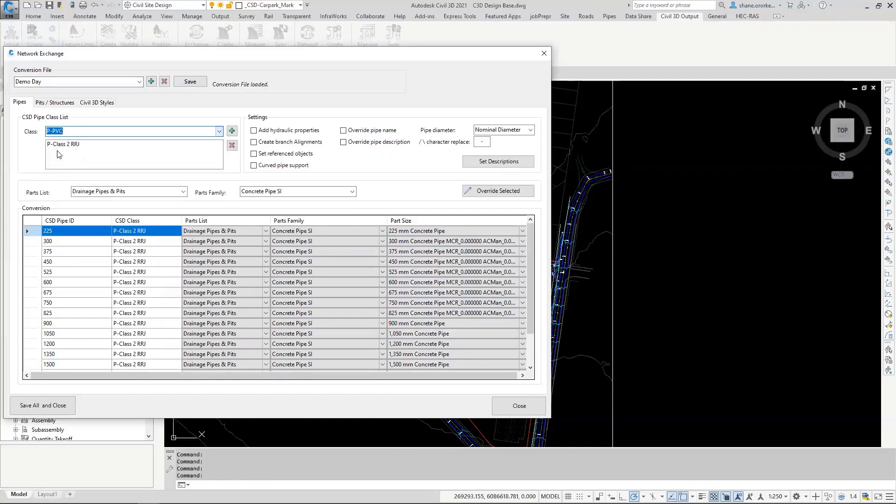
left_click(231, 131)
Override the parts family of all P-PVC rows, sizes 90 to 375, with PVC Pipe SI.
scroll(346, 229, "down", 4)
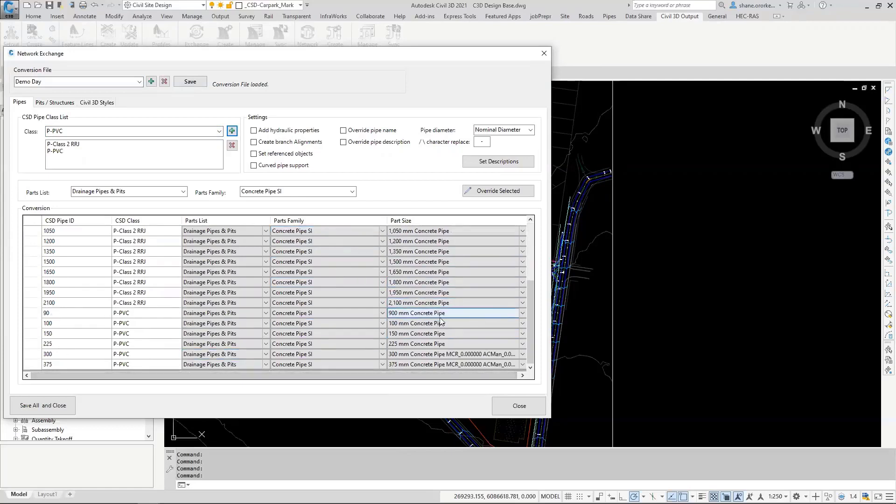
left_click(74, 316)
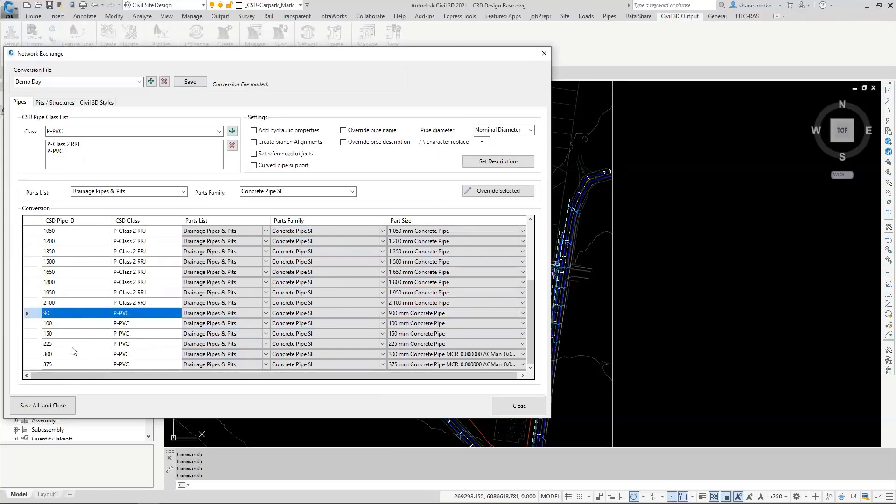
left_click(67, 362, "shift")
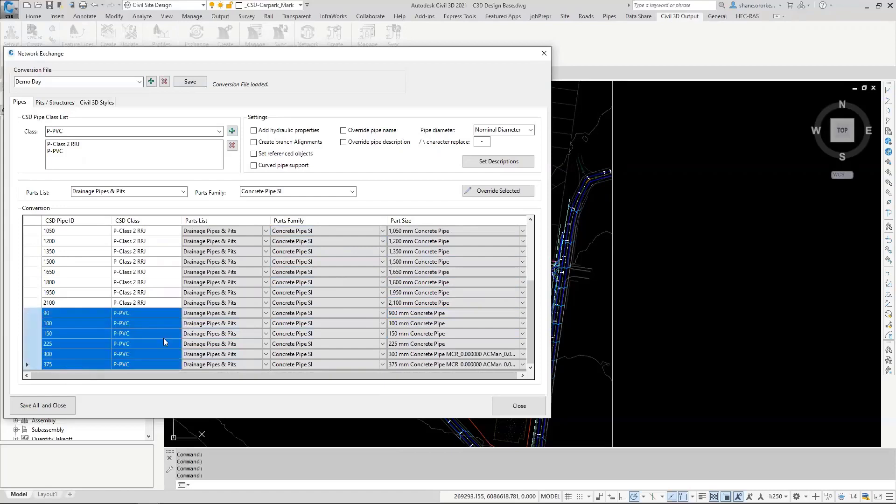
left_click(352, 191)
left_click(276, 205)
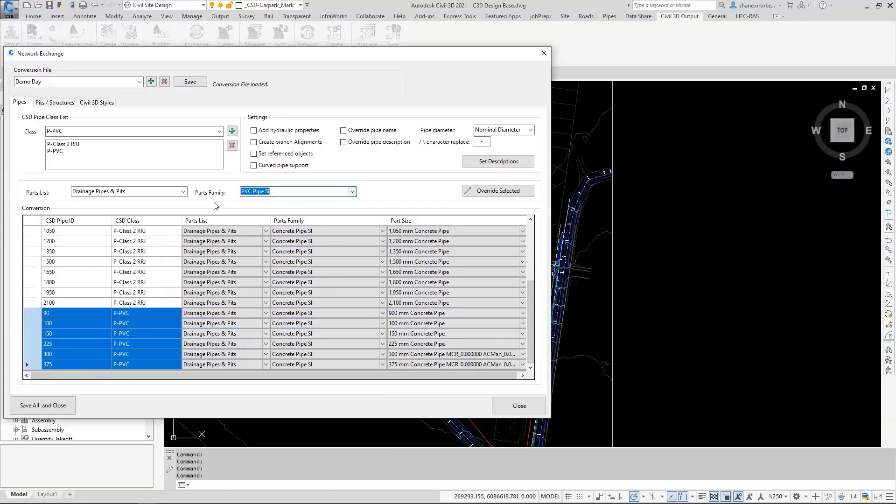
left_click(491, 190)
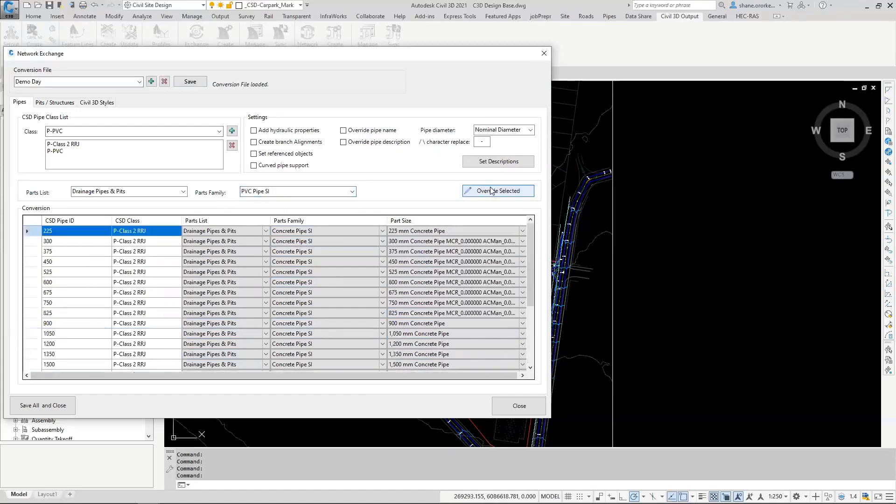
scroll(398, 320, "down", 4)
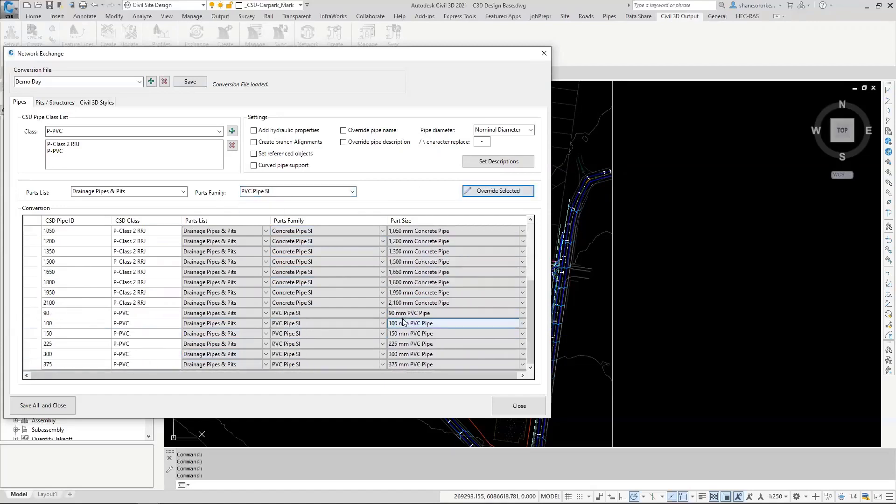
left_click(83, 315)
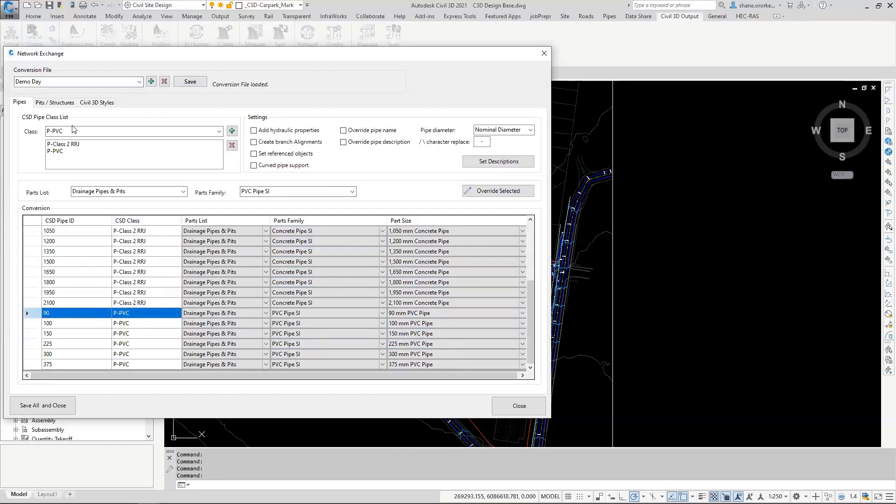
Add the S-Services pipe class to the conversion's pipe class list and review its rows.
left_click(54, 152)
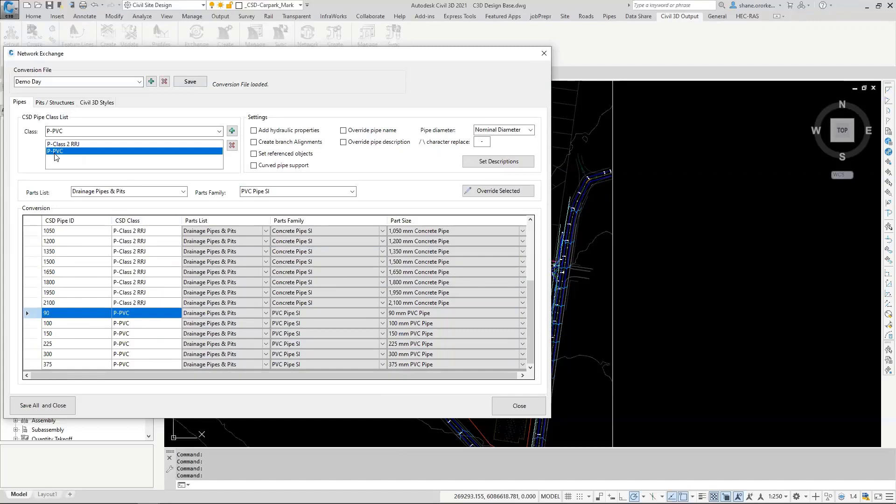
left_click(218, 131)
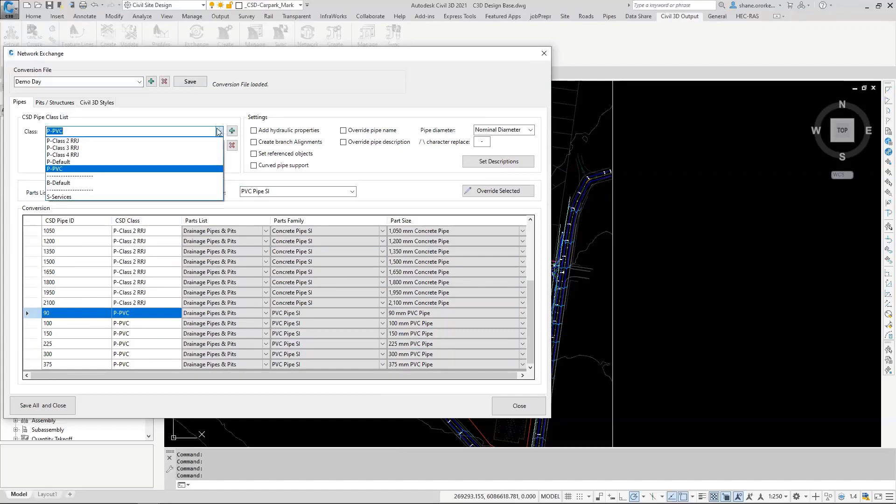
left_click(70, 197)
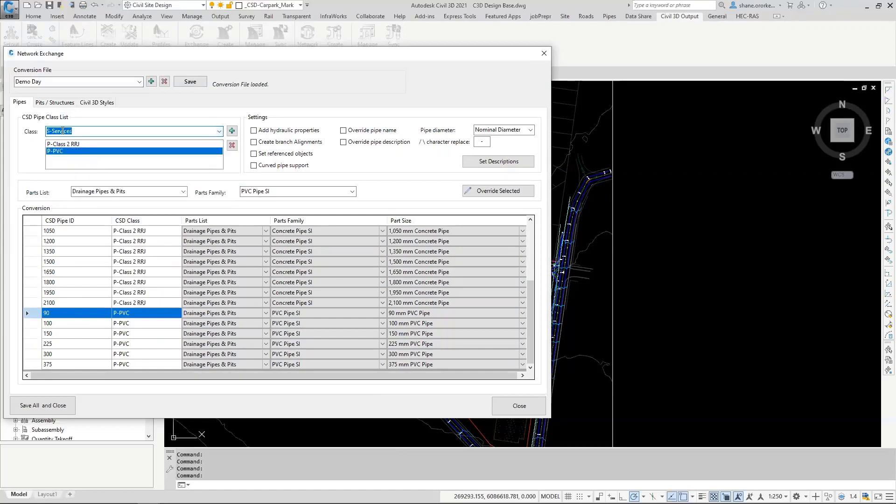
left_click(231, 131)
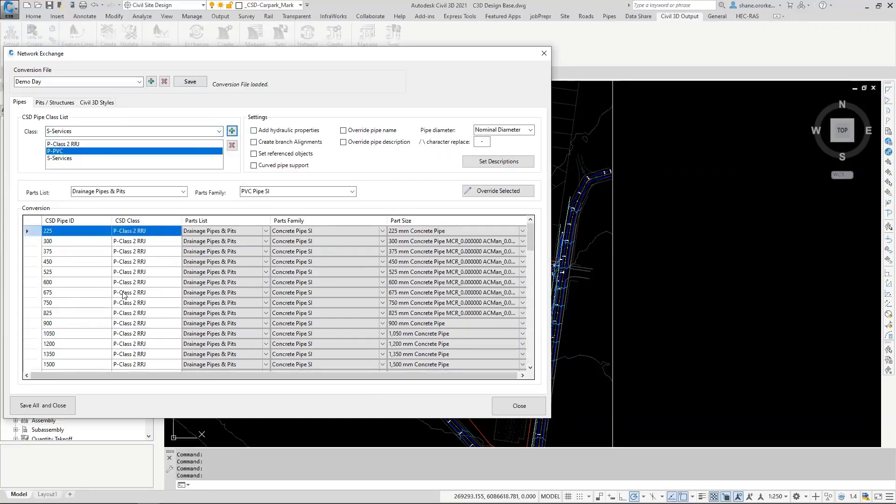
scroll(142, 308, "down", 5)
scroll(149, 307, "down", 4)
scroll(150, 304, "up", 3)
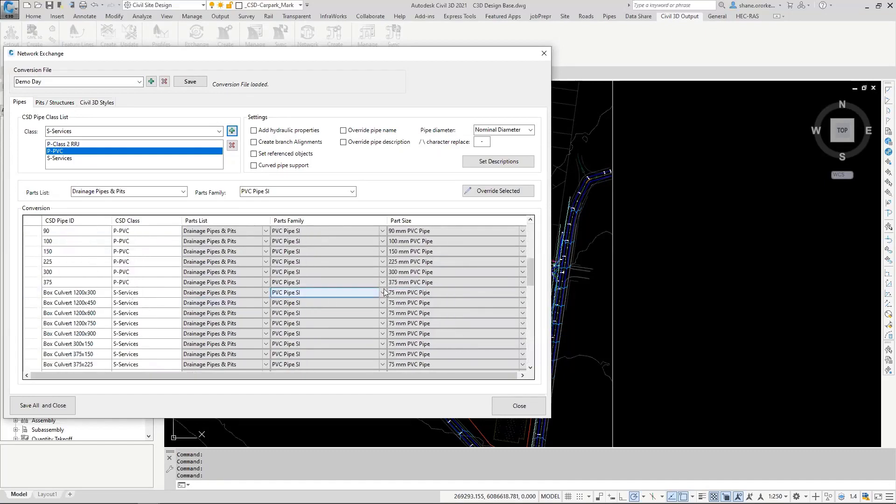
scroll(366, 284, "up", 2)
scroll(408, 288, "up", 1)
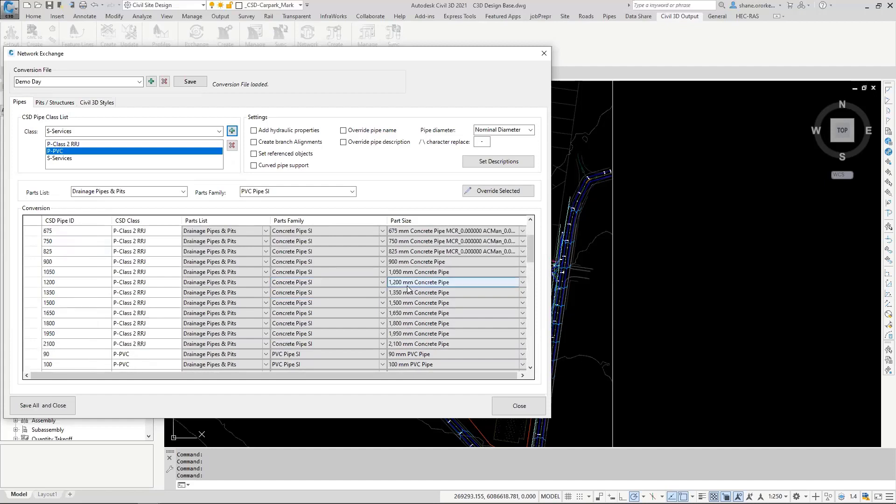
scroll(410, 288, "down", 6)
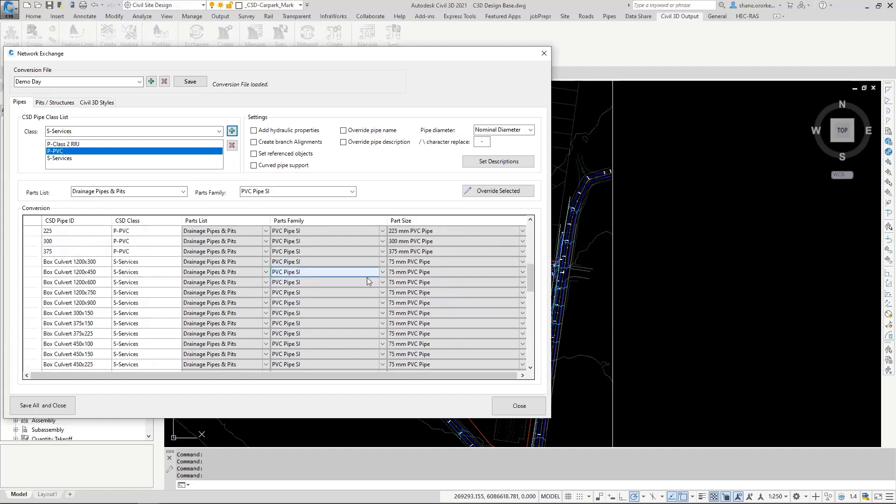
Map the S-Services Box Culvert 1200x300 to the Concrete Pipe SI family with the 450 mm Concrete Pipe size.
left_click(27, 262)
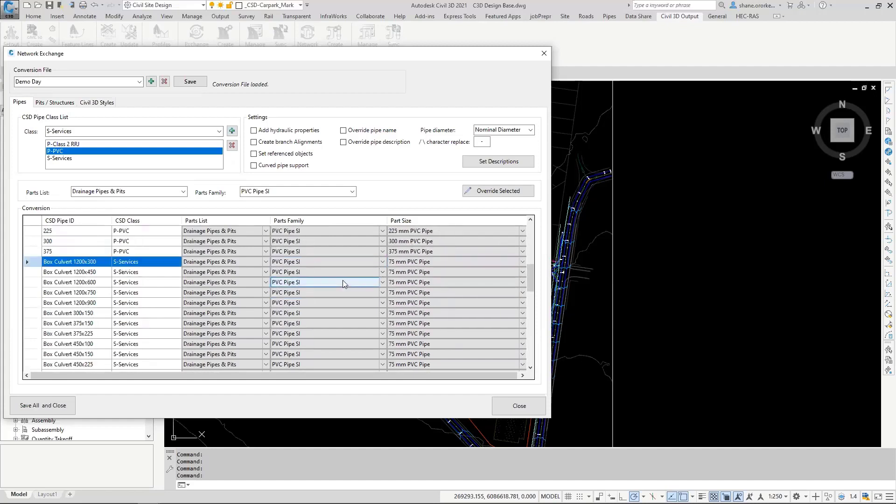
left_click(338, 262)
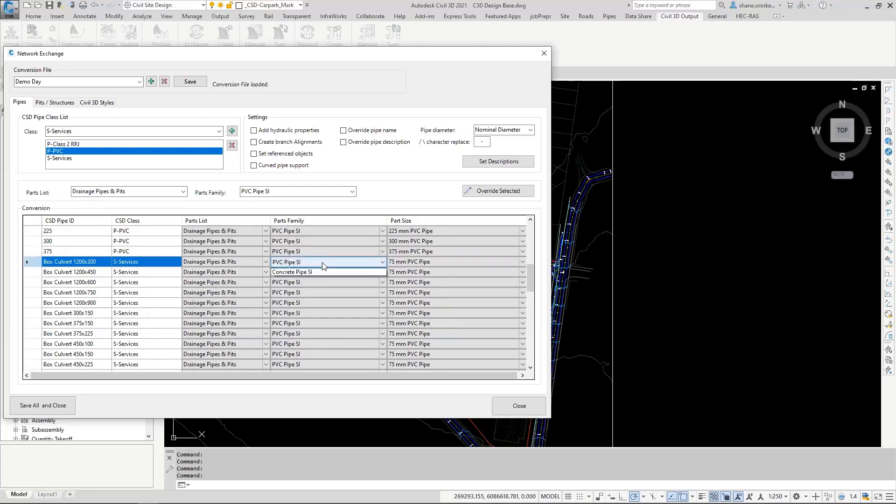
left_click(312, 274)
left_click(407, 261)
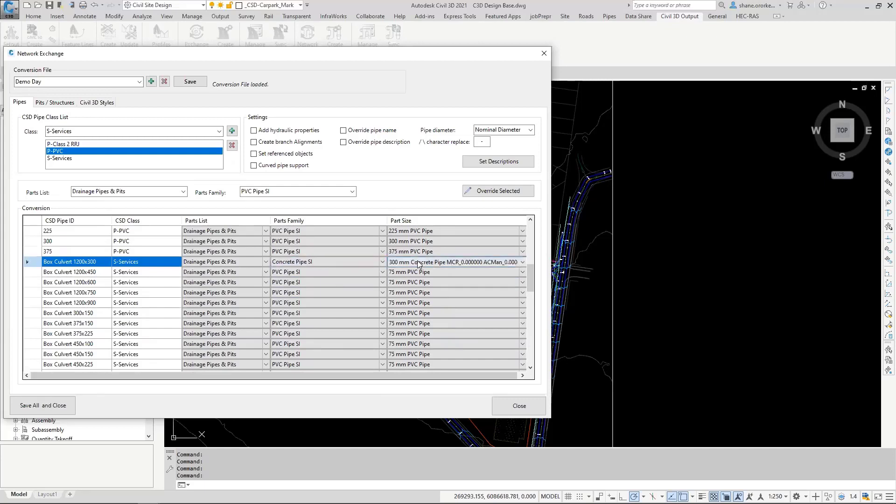
left_click(415, 262)
left_click(413, 281)
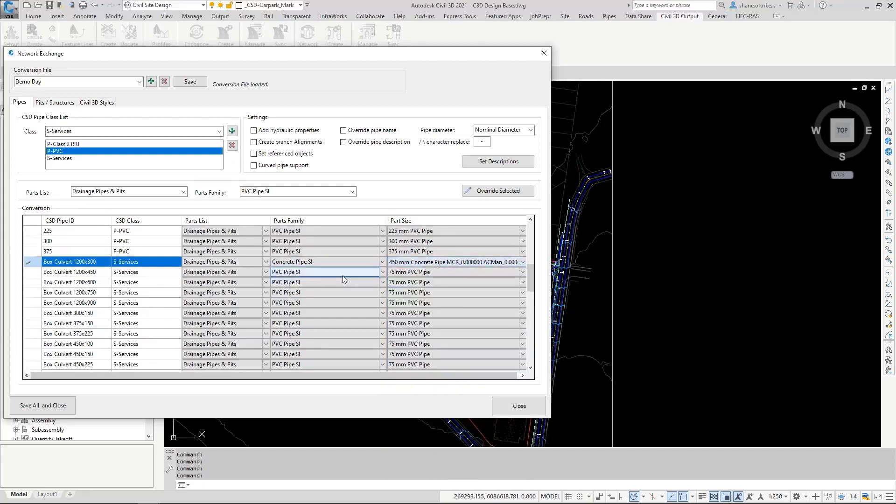
Map the S-Services Telstra 150x100 conduit to the 150 mm PVC Pipe and Telstra P50 to the 75 mm PVC Pipe.
scroll(345, 280, "down", 8)
scroll(333, 287, "down", 5)
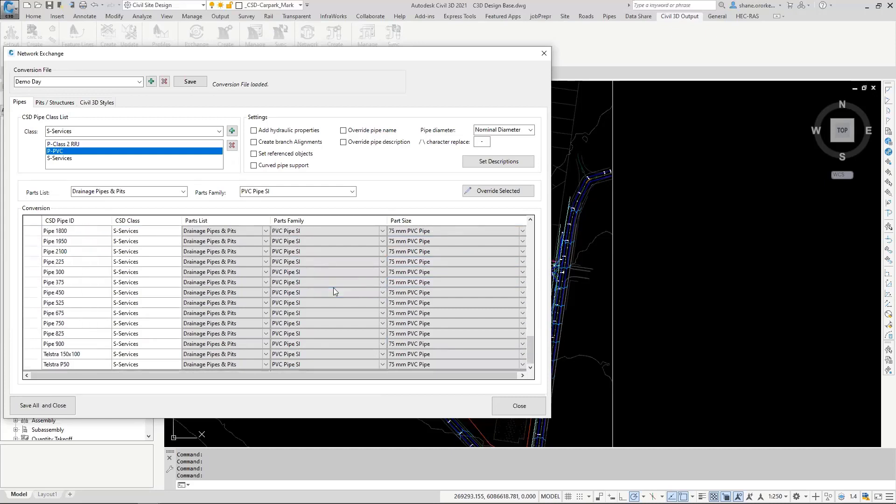
left_click(455, 355)
left_click(454, 354)
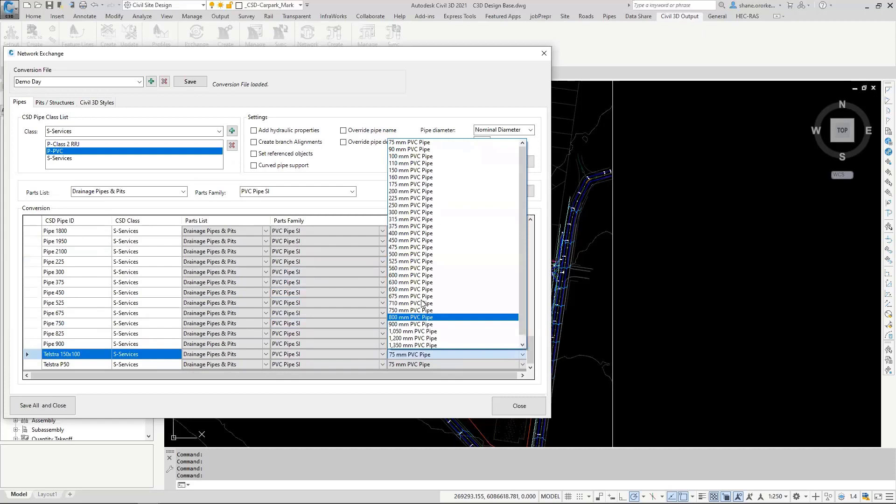
left_click(408, 171)
left_click(431, 364)
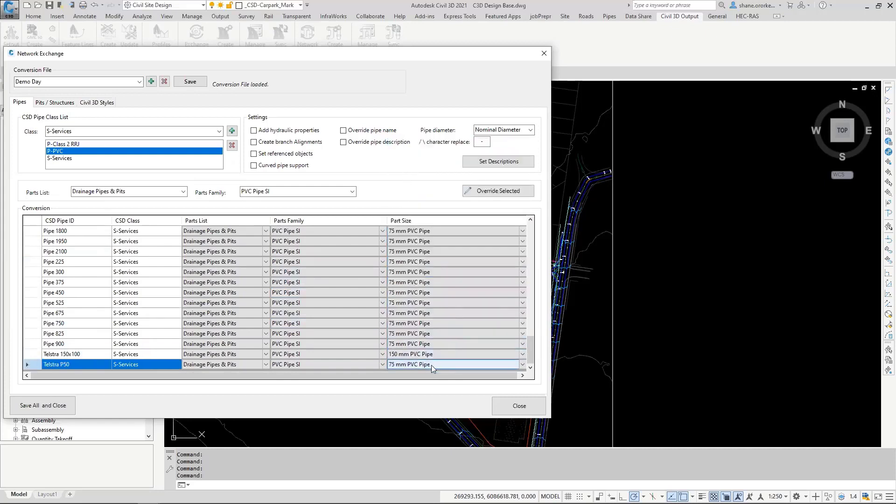
left_click(431, 365)
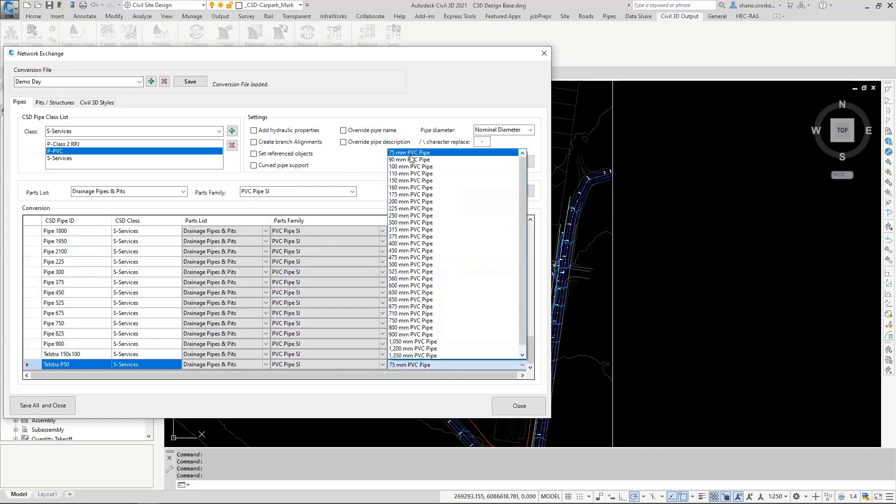
left_click(409, 153)
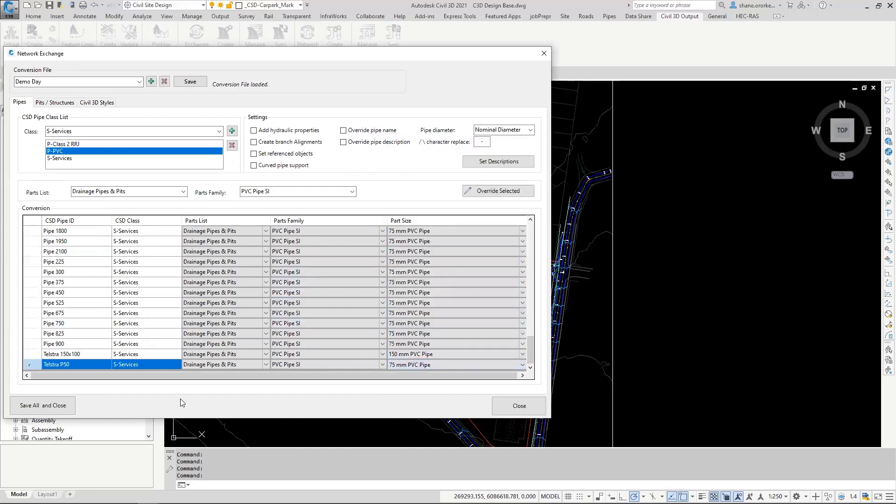
left_click(66, 364)
Enable hydraulic properties, branch alignments, referenced objects, curved pipe support, and the pipe name and description overrides for the pipe conversion.
left_click(254, 132)
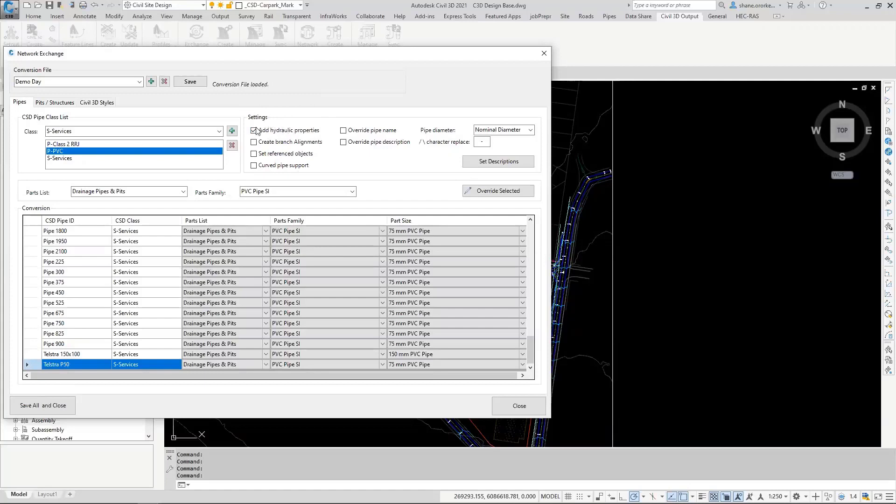
left_click(254, 142)
key("ctrl")
key("ctrl")
left_click(369, 134)
key("ctrl")
key("ctrl")
key("ctrl")
left_click(344, 143)
Give the P-Class 2 RRJ 225 pipe the Civil 3D object description "225 dia RCP" and apply it.
left_click(495, 161)
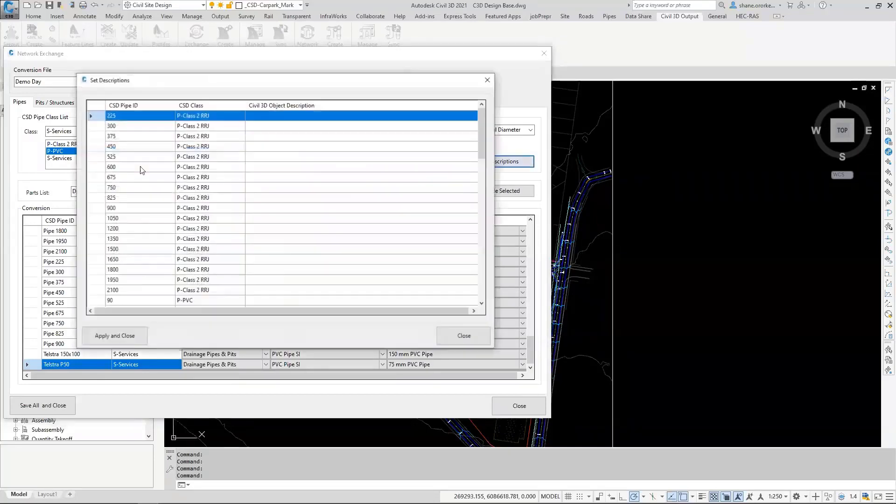
left_click(278, 115)
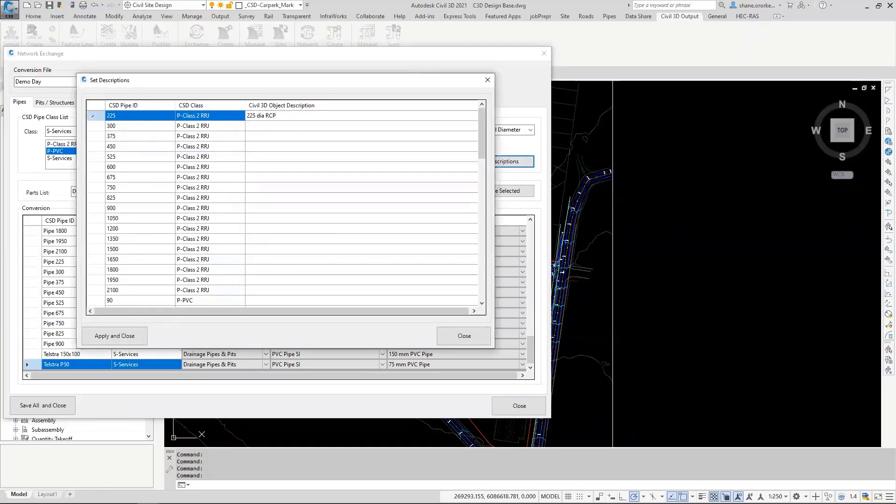
left_click(103, 336)
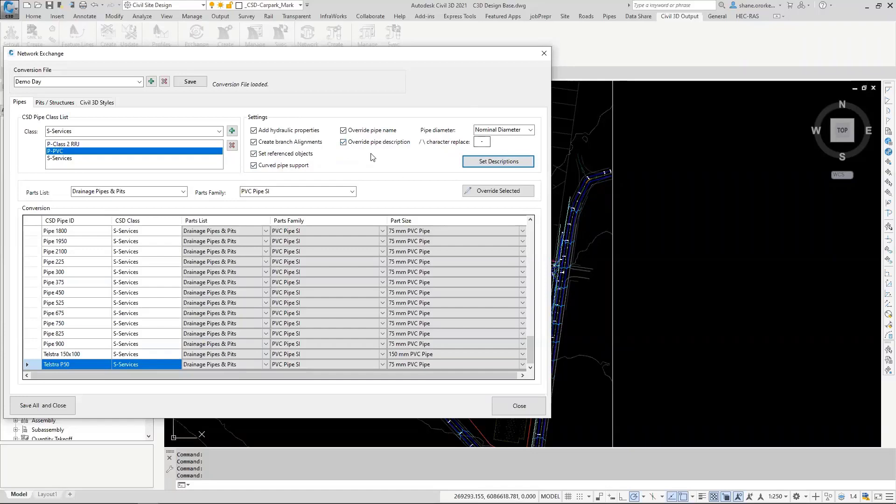
Give the P-Class 2 RRJ 300 pipe the Civil 3D object description "200 RCP" and apply it.
left_click(489, 165)
double_click(272, 122)
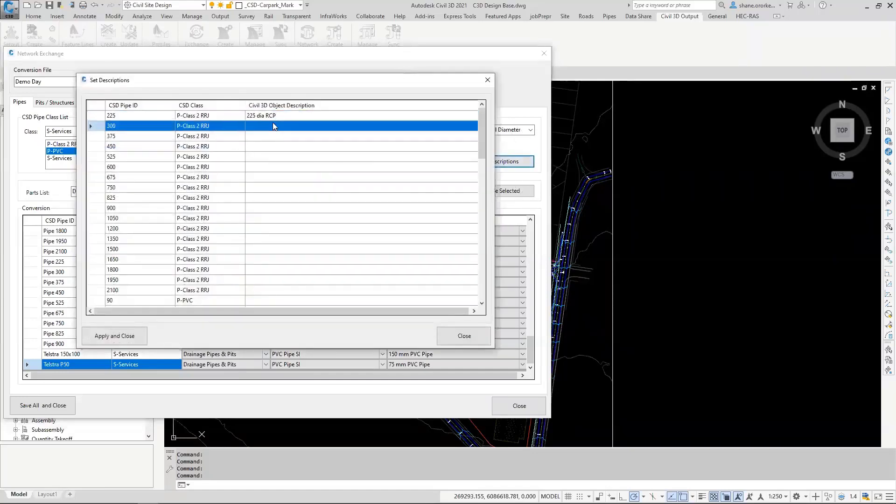
type("200 R")
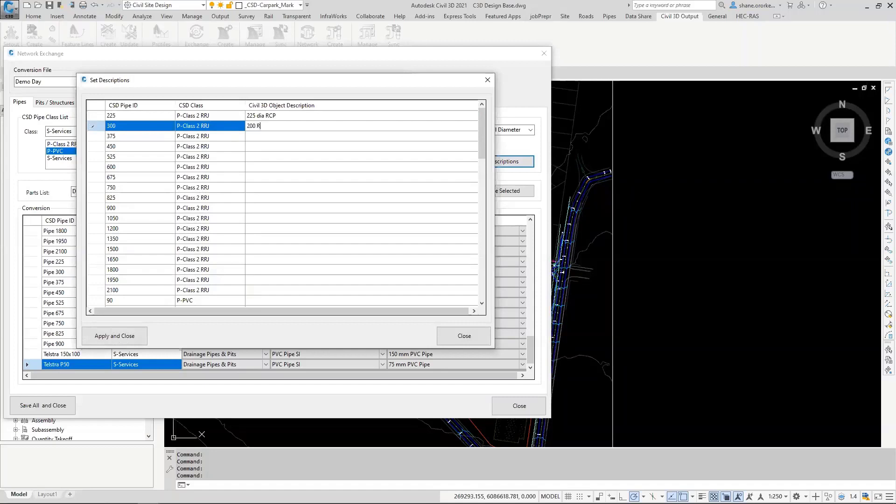
type("C")
right_click(363, 127)
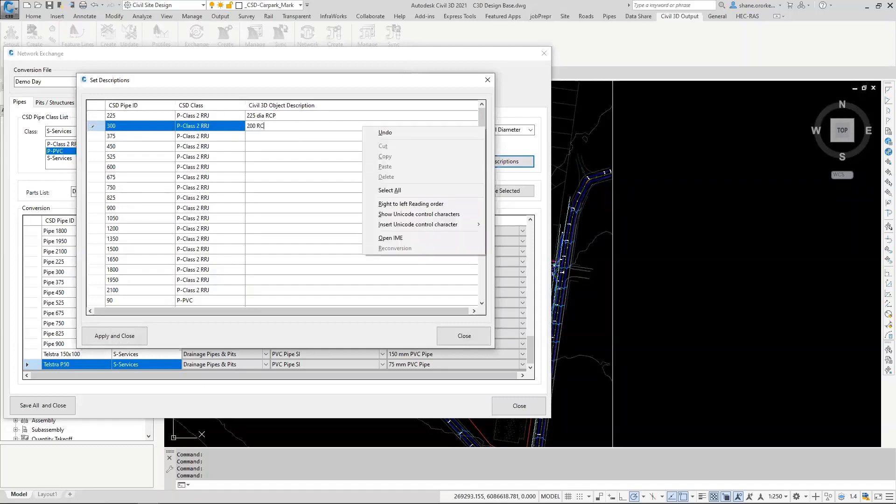
left_click(272, 124)
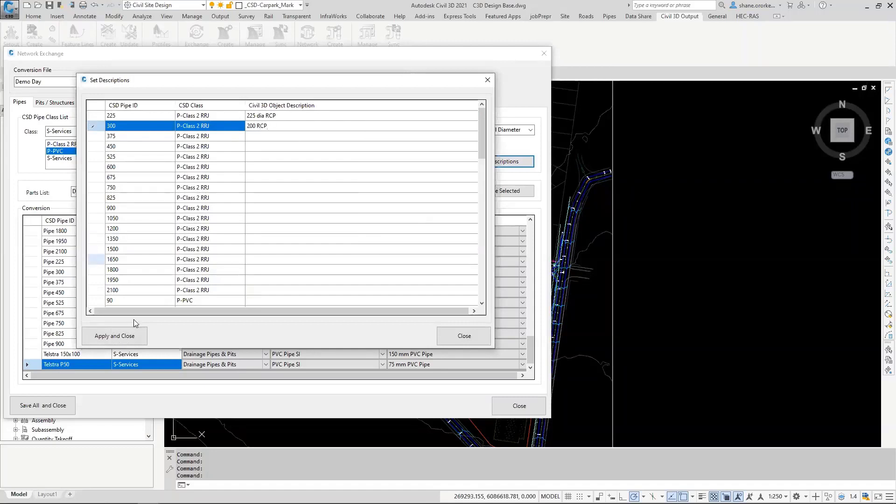
left_click(120, 341)
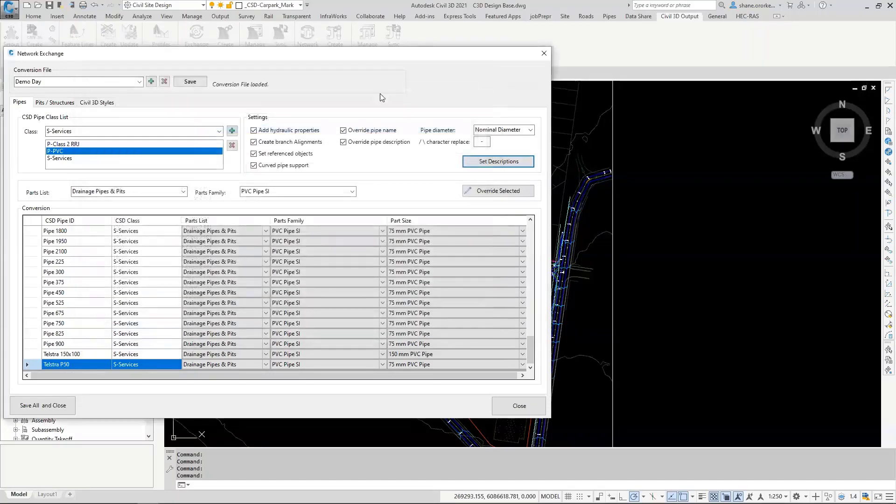
left_click(480, 143)
left_click(485, 141)
double_click(481, 141)
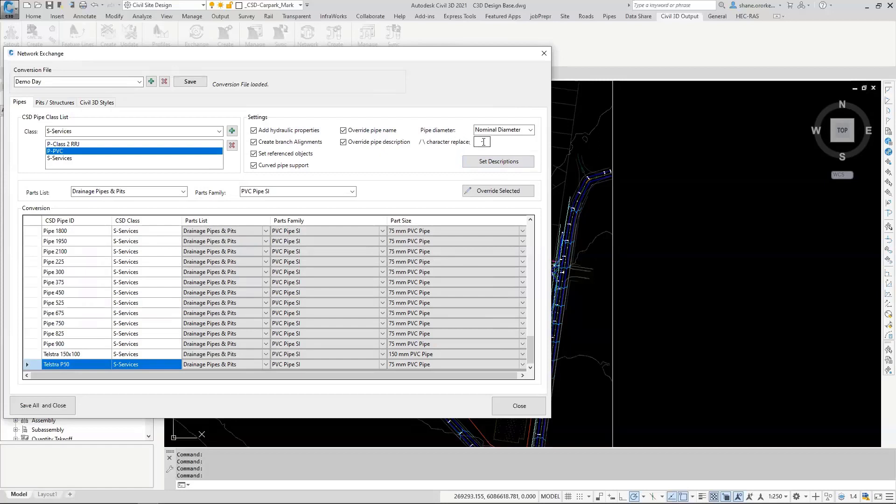
Add the SEP & Grate 1.80m pit family, mapped to Rectangular Structure Slab Top Rectangular Frame SI in the Drainage Pipes & Pits parts list.
left_click(55, 102)
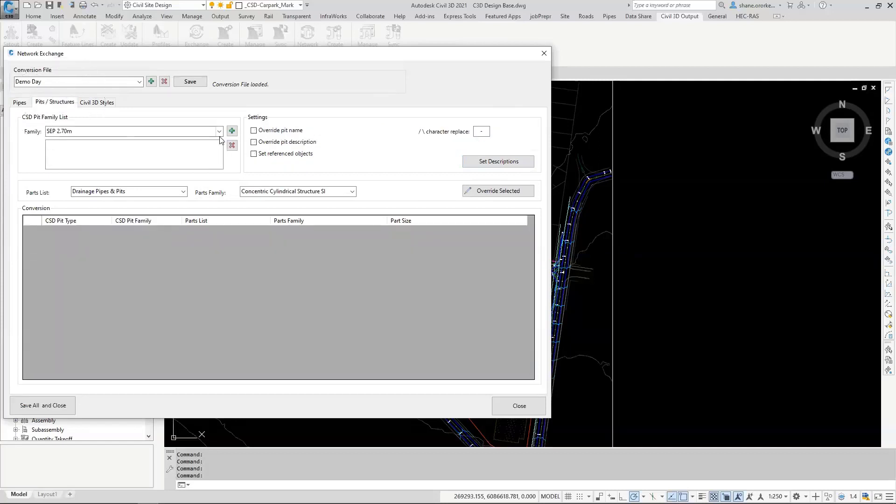
left_click(196, 133)
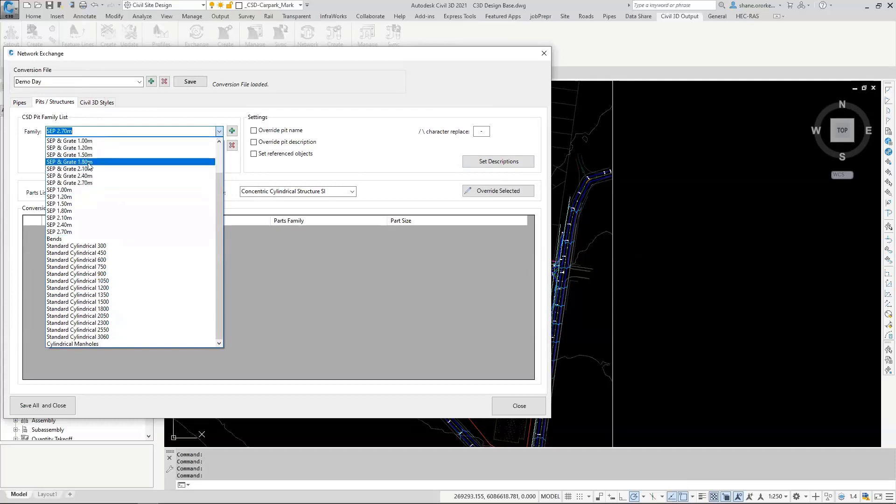
left_click(62, 162)
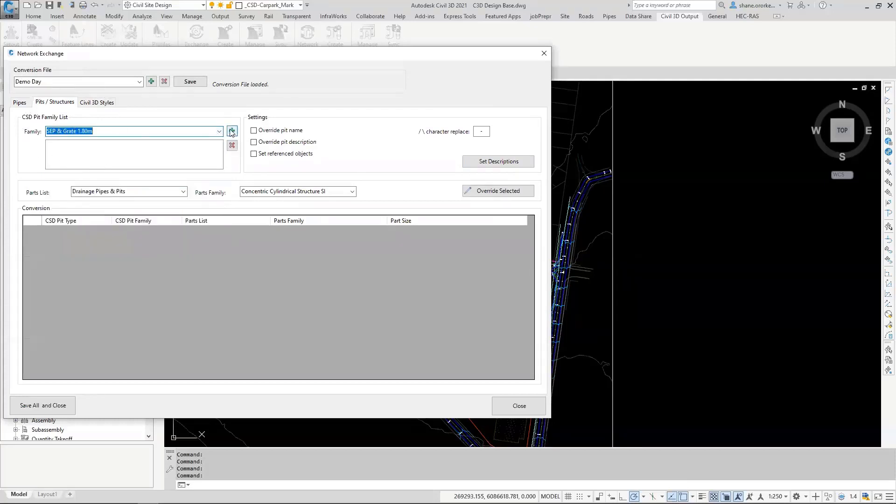
left_click(184, 192)
left_click(183, 193)
left_click(286, 192)
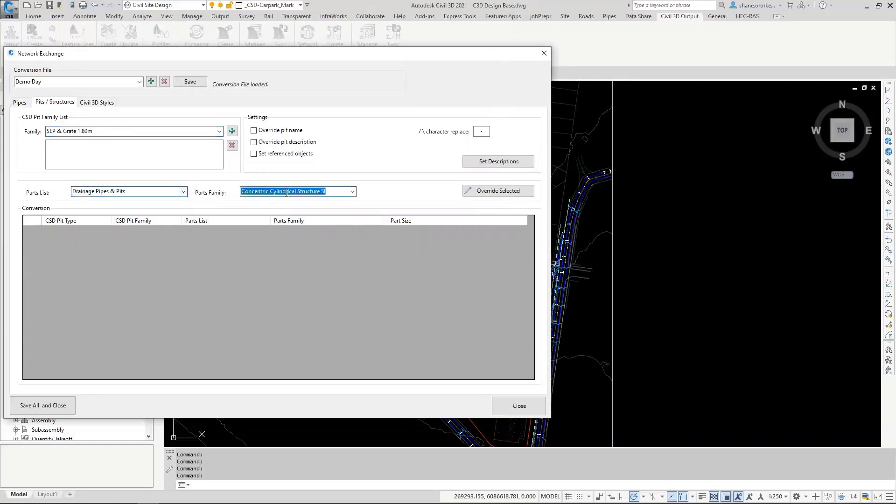
left_click(351, 192)
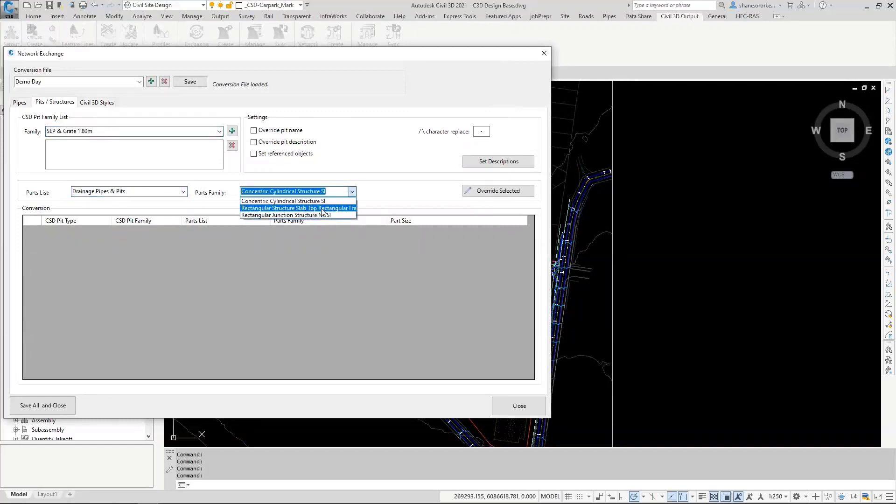
left_click(322, 208)
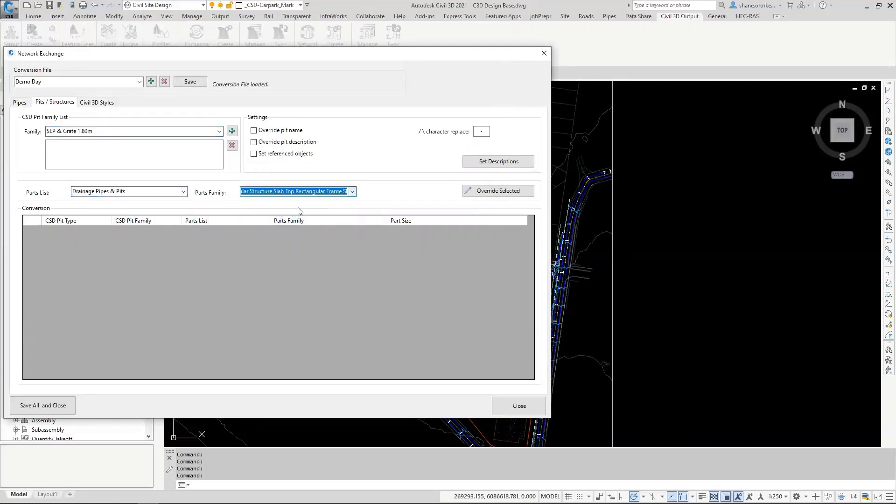
left_click(233, 131)
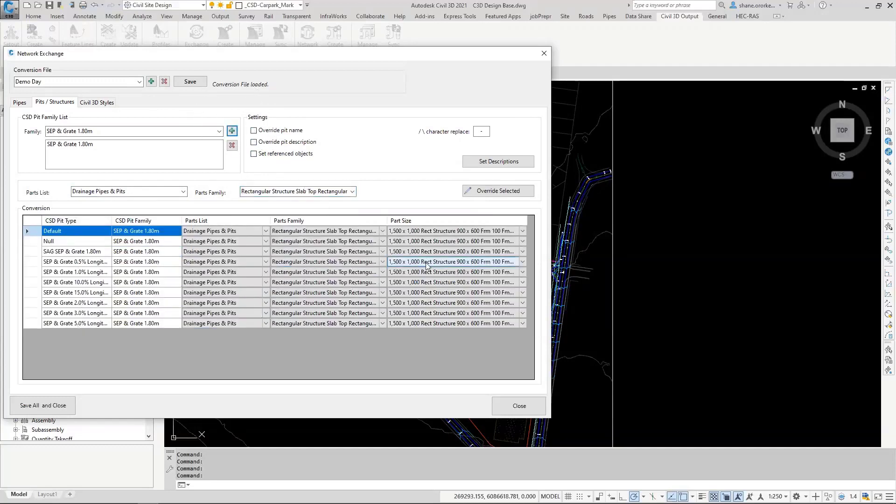
Set the part size of the Null and SAG SEP & Grate 1.80m pit types to 1,875 x 750 Rect Structure 300 x 300 Frm.
left_click(448, 242)
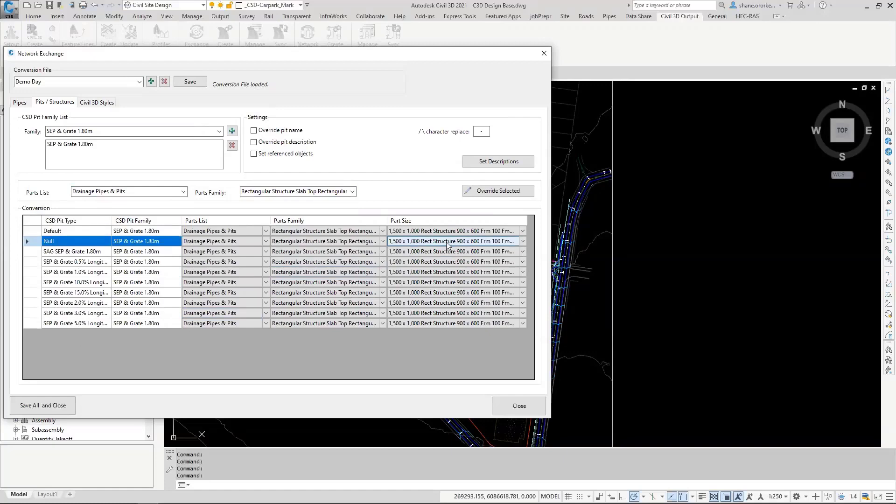
left_click(448, 242)
left_click(429, 260)
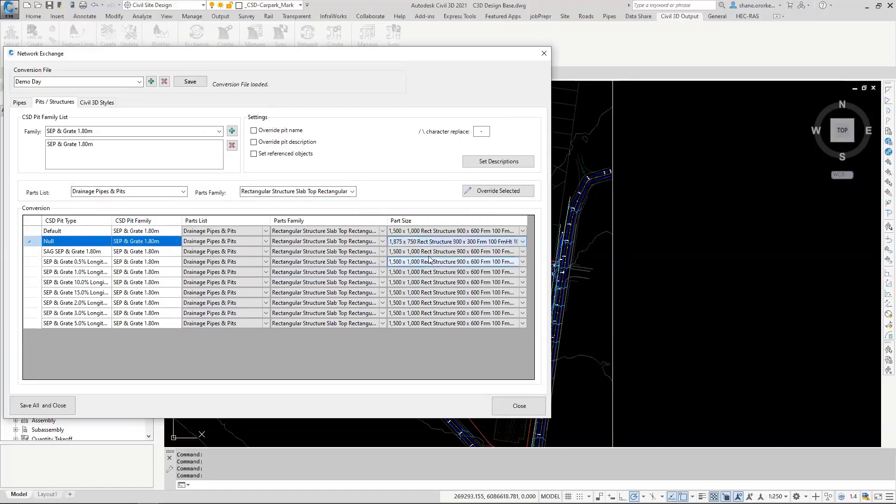
left_click(429, 252)
left_click(429, 252)
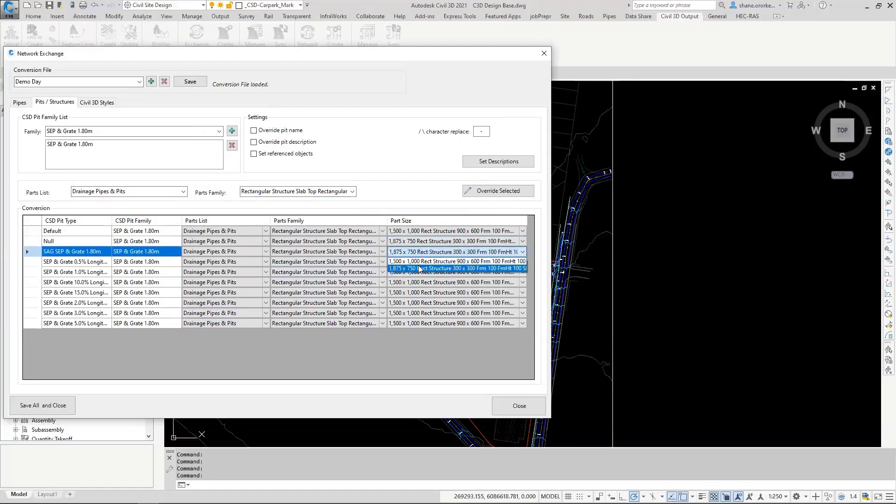
left_click(419, 268)
Add the SEP & Grate 1.50m and Junction Pits families to the conversion with the same rectangular slab top parts family.
left_click(218, 131)
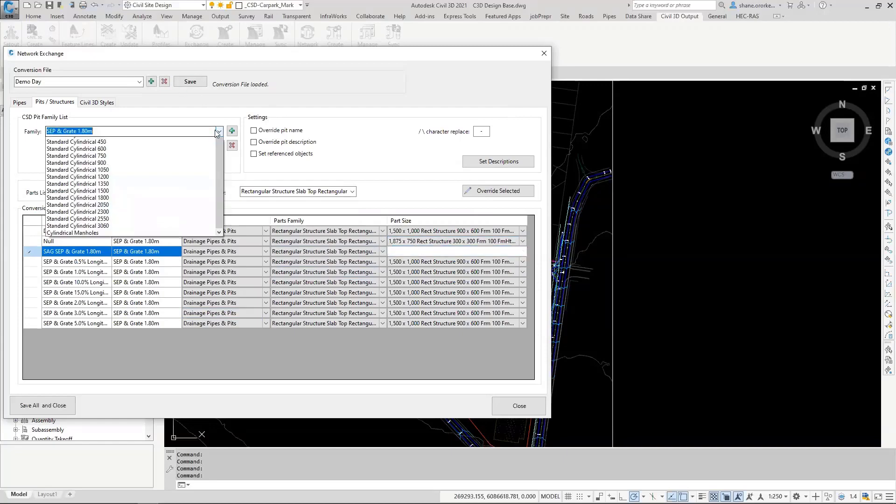
scroll(140, 186, "up", 3)
left_click(96, 152)
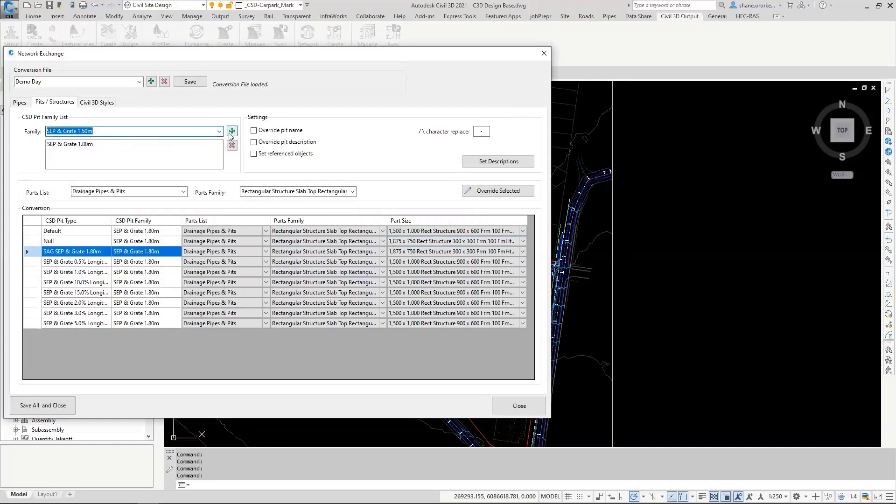
left_click(230, 135)
left_click(218, 132)
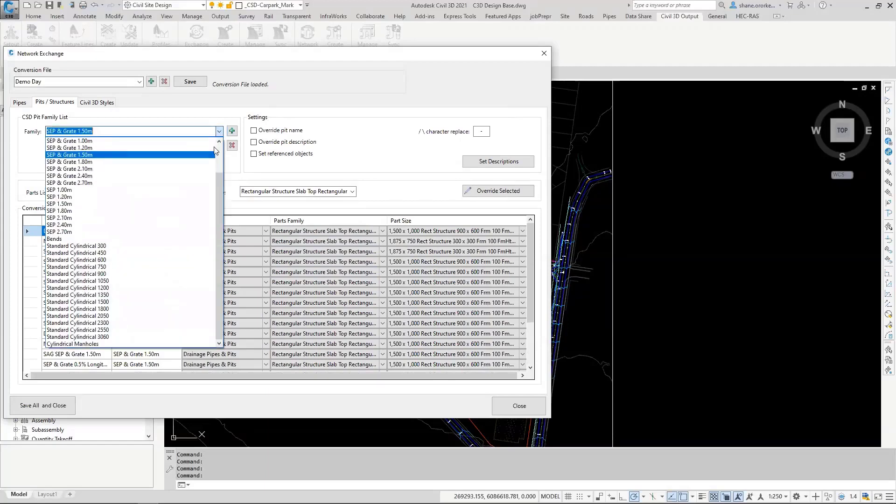
scroll(97, 183, "up", 1)
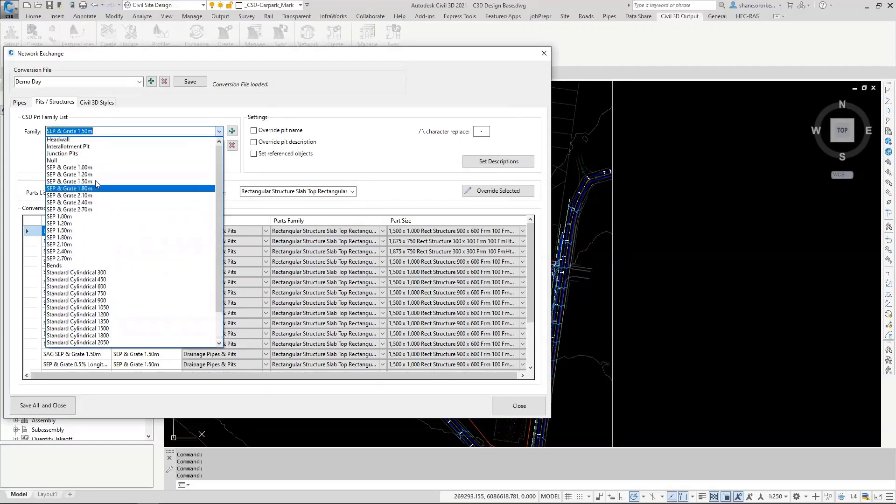
left_click(84, 153)
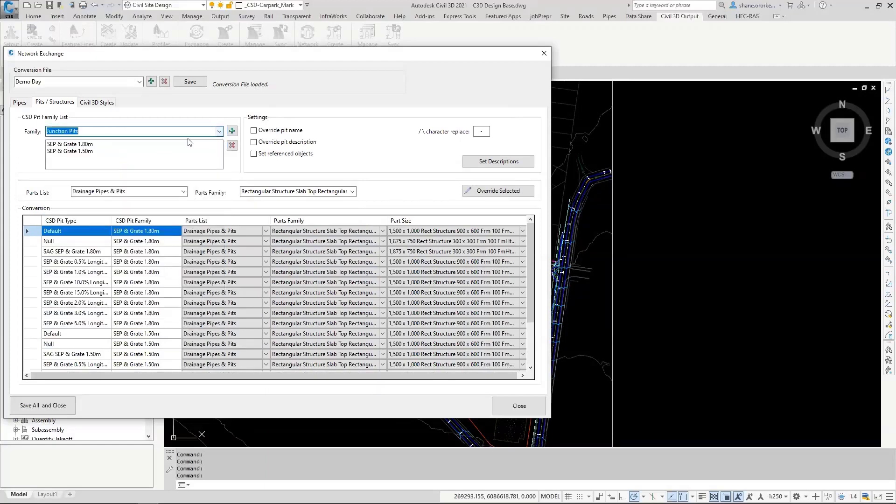
left_click(232, 133)
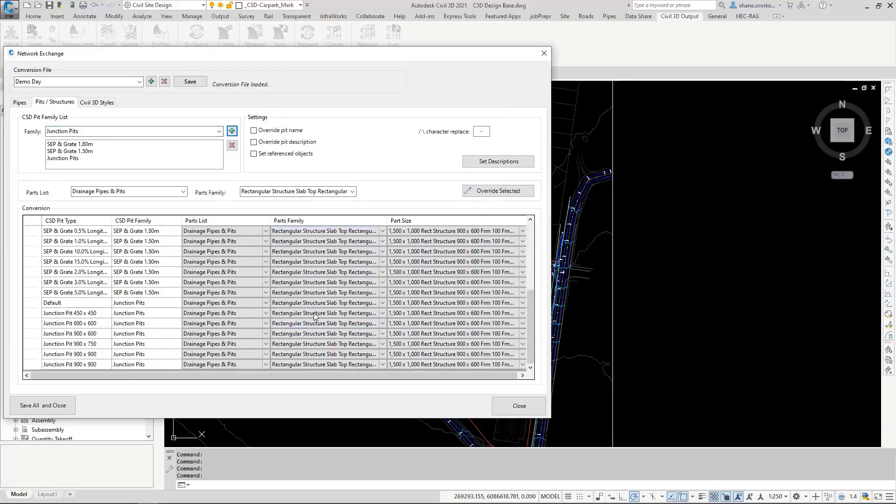
Add the Interallotment Pit family to the conversion and check its new pit type rows.
left_click(218, 131)
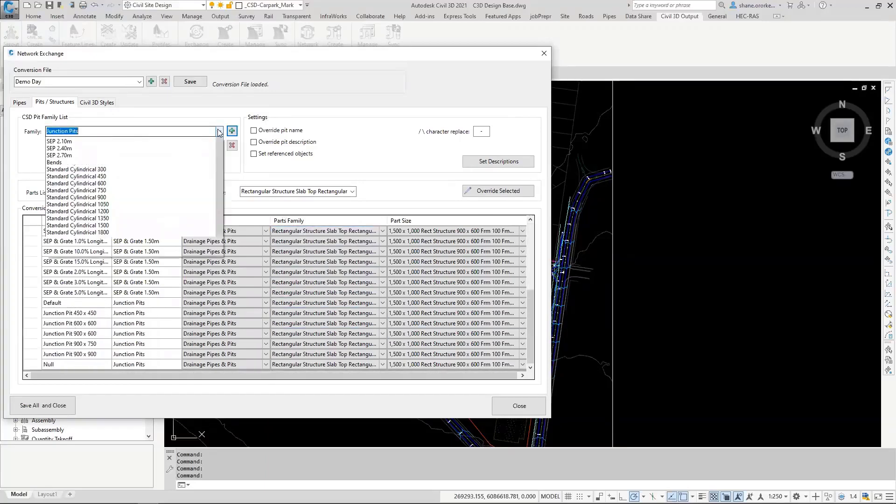
left_click(65, 154)
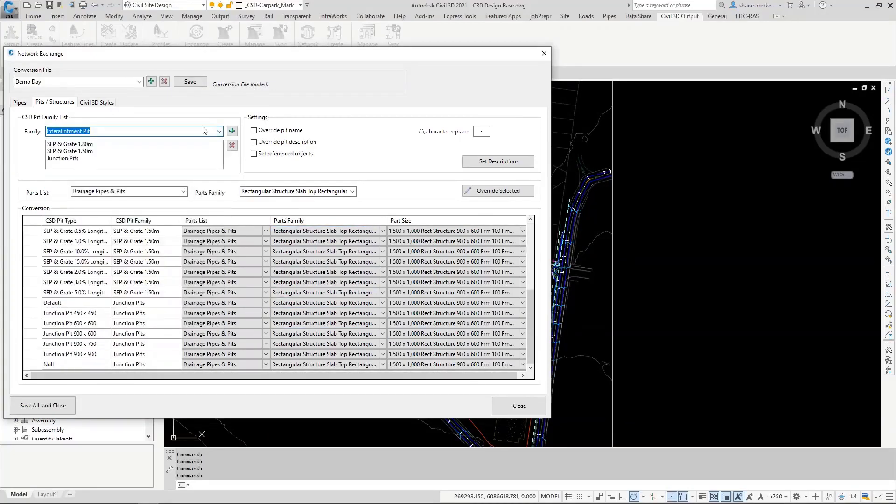
left_click(232, 131)
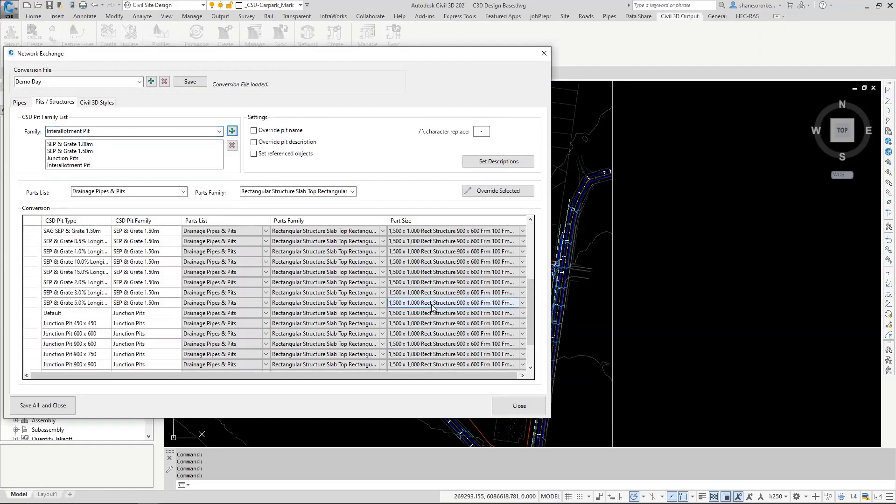
scroll(432, 305, "down", 2)
Add the Standard Cylindrical 1050 pit family, mapped to the Concentric Cylindrical Structure SI parts family.
left_click(219, 130)
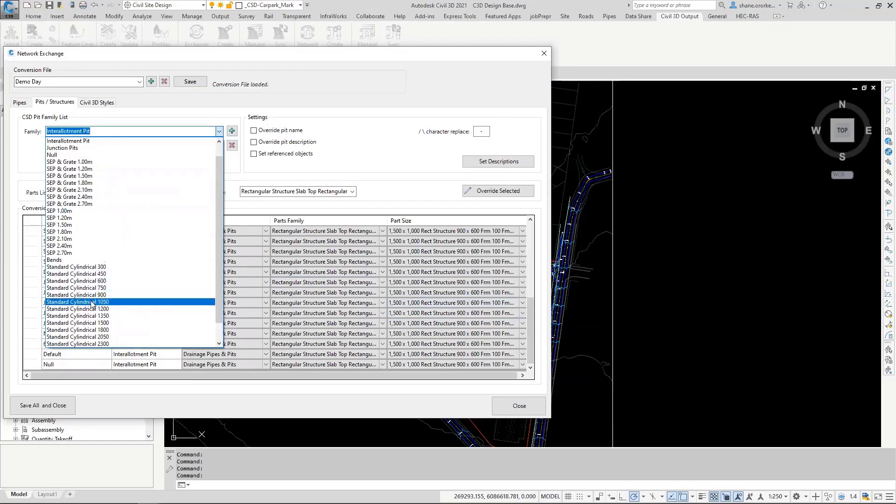
left_click(92, 302)
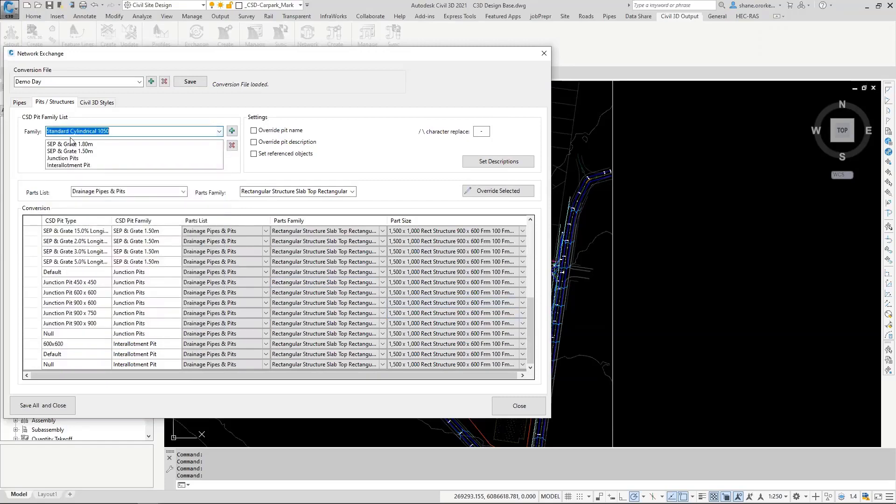
left_click(352, 192)
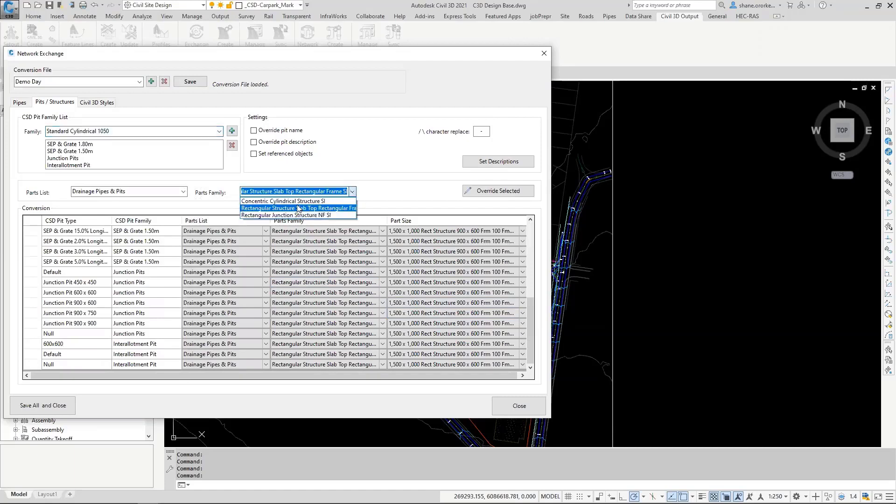
left_click(284, 201)
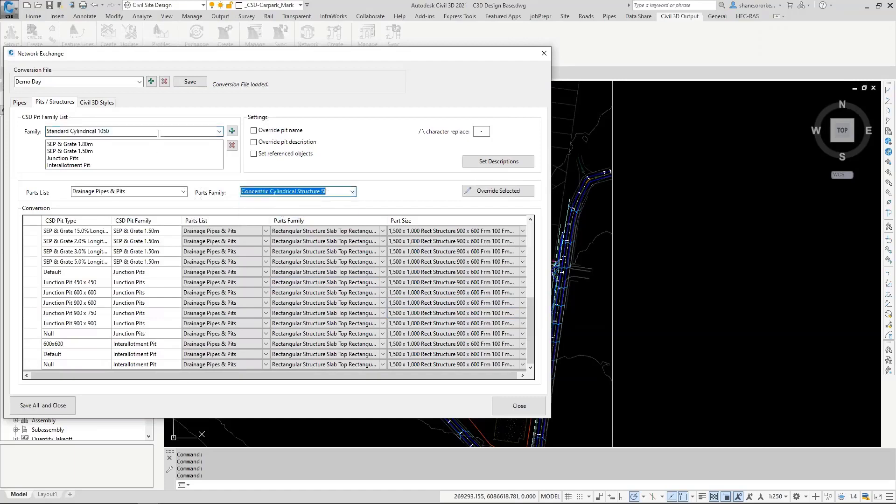
left_click(232, 131)
scroll(312, 287, "down", 6)
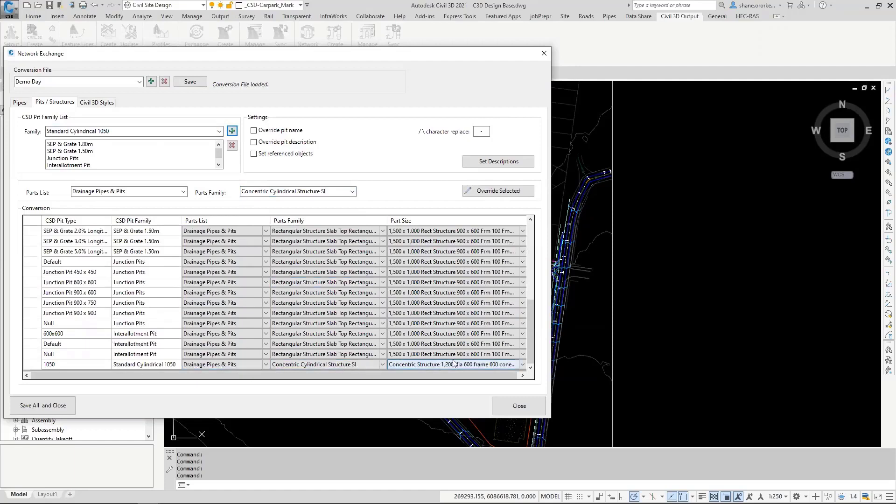
Use the Concentric Structure 1,200 dia 600 frame part size for the 1050 pit, and enable the pit name override and referenced objects.
left_click(522, 364)
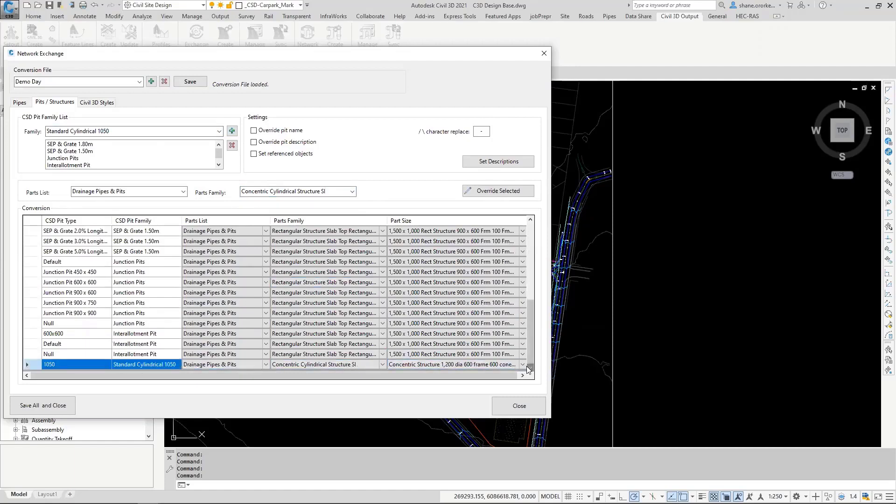
left_click(522, 364)
left_click(521, 366)
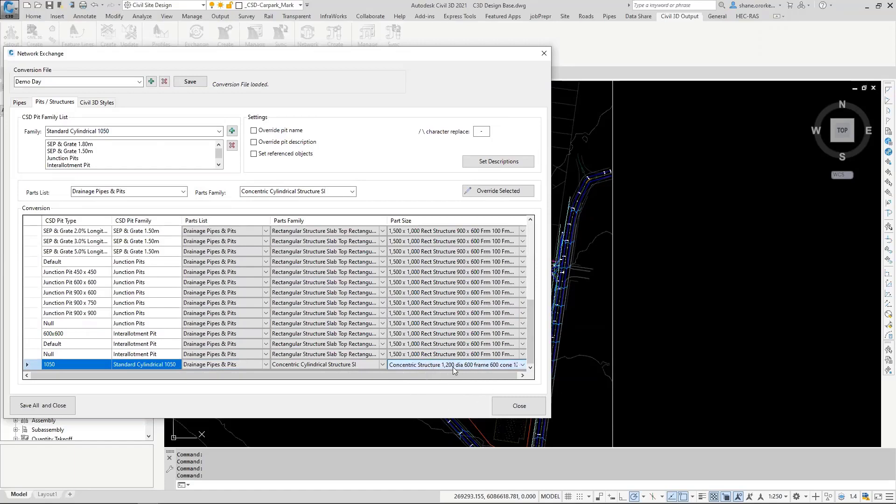
left_click(254, 131)
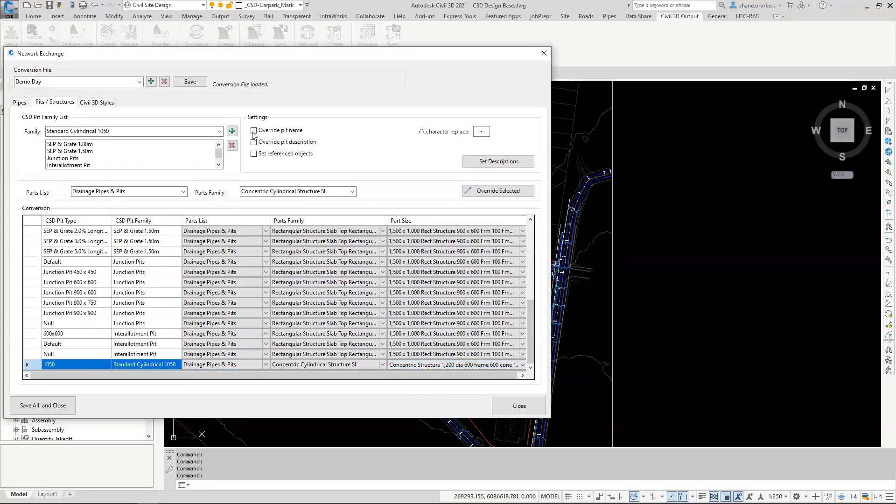
left_click(253, 156)
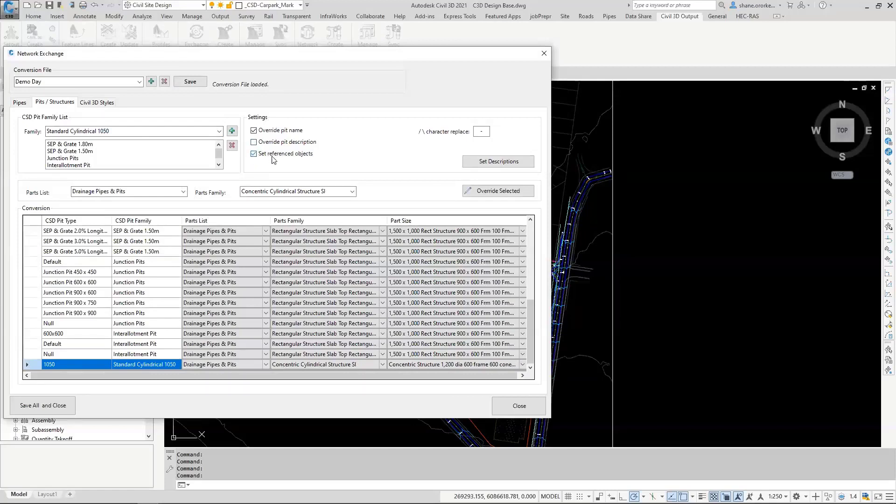
Set the Civil 3D alignment style to Centreline and its label set to Major & Geometry - 20m.
left_click(96, 103)
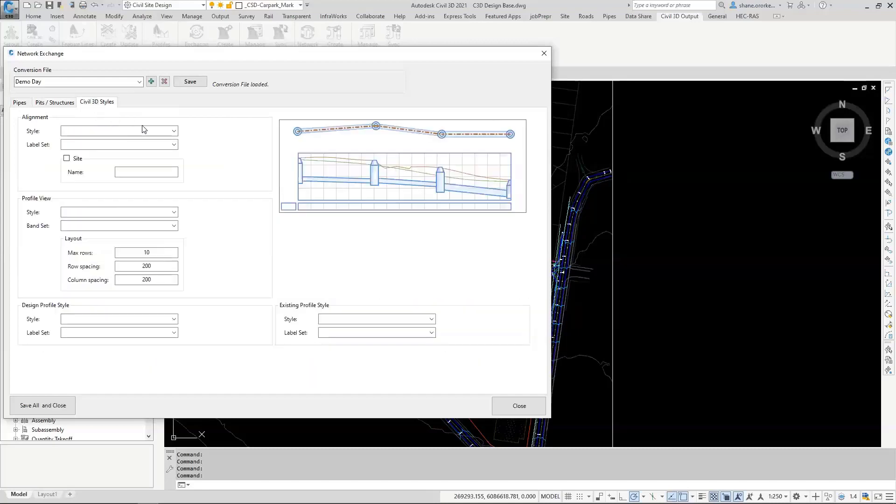
left_click(173, 132)
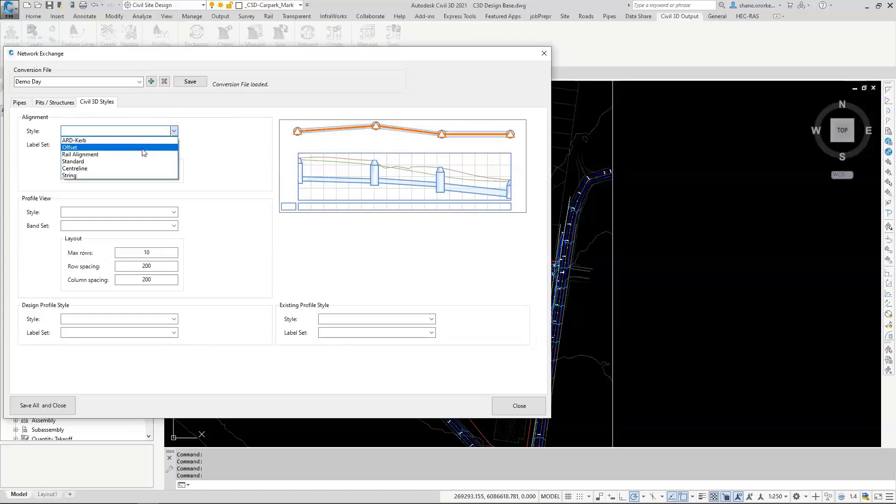
left_click(90, 169)
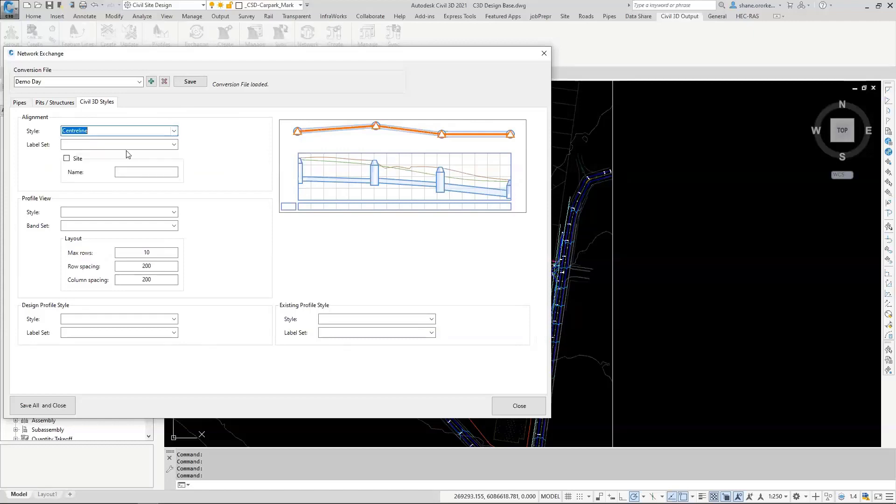
left_click(174, 145)
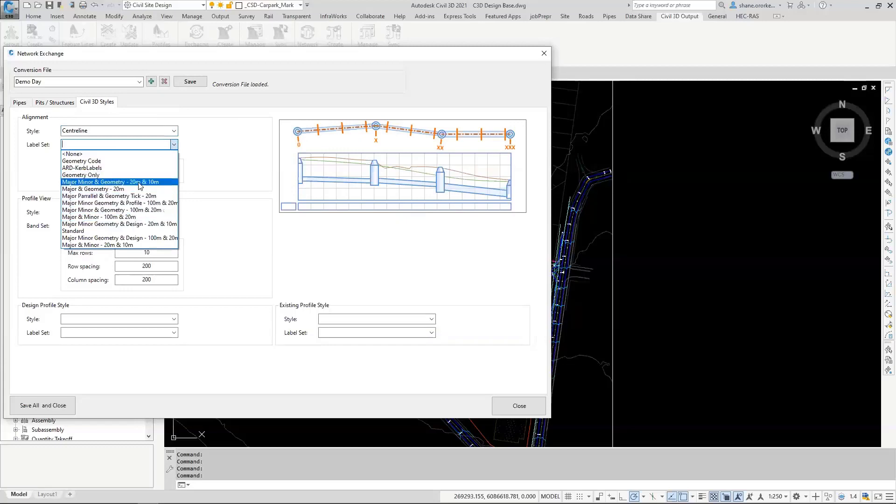
left_click(105, 189)
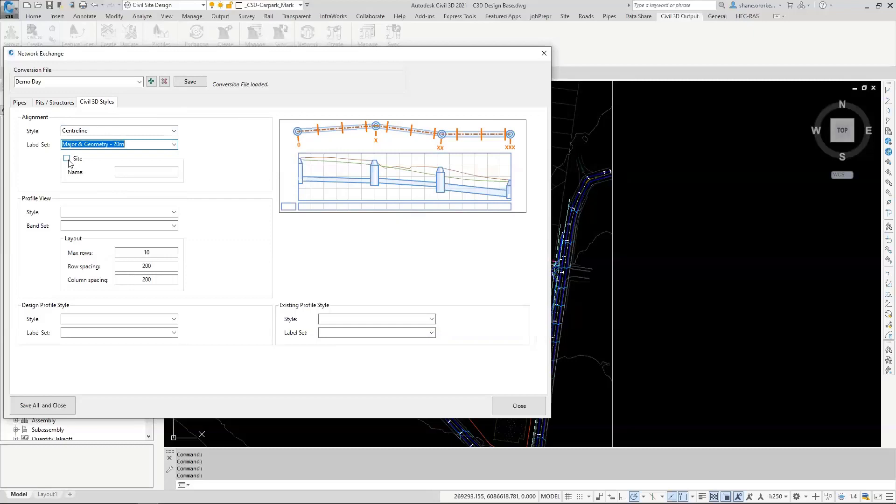
Set the profile view style to Road (10x), its band set to Drainage Pipes with Depth to Inverts, and the column spacing to 500.
left_click(174, 213)
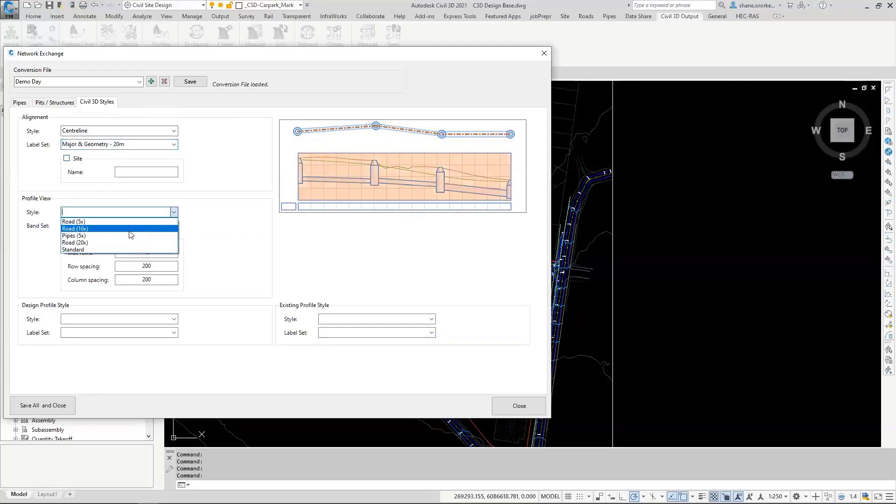
left_click(129, 229)
left_click(174, 226)
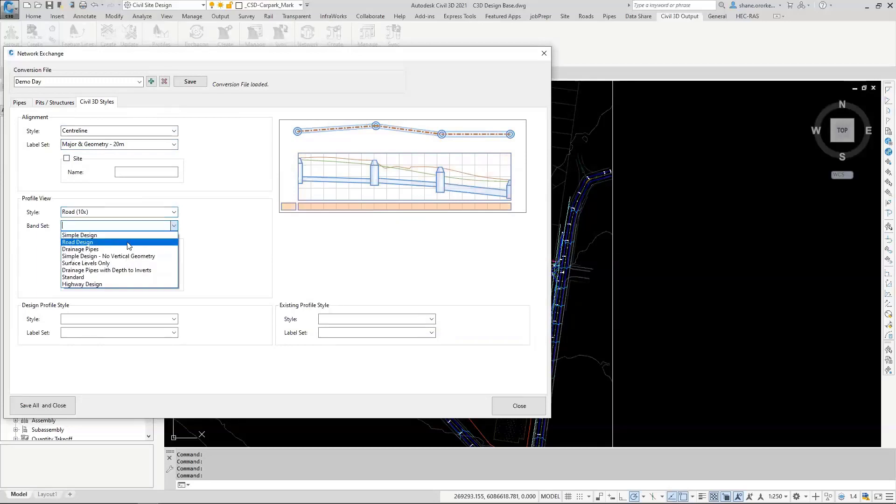
left_click(105, 269)
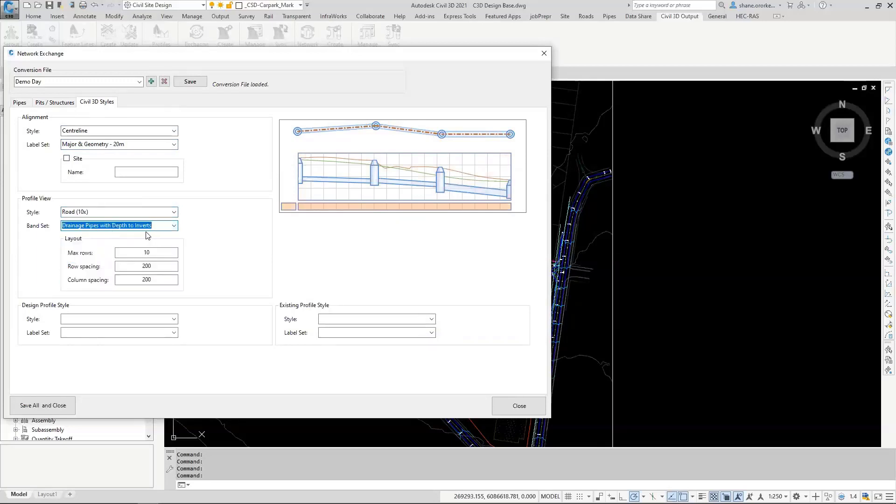
mouse_move(160, 255)
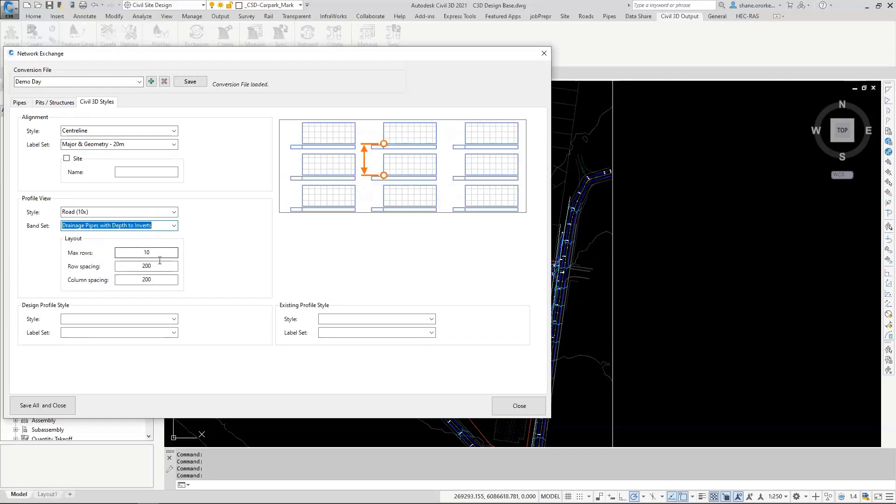
left_click(137, 283)
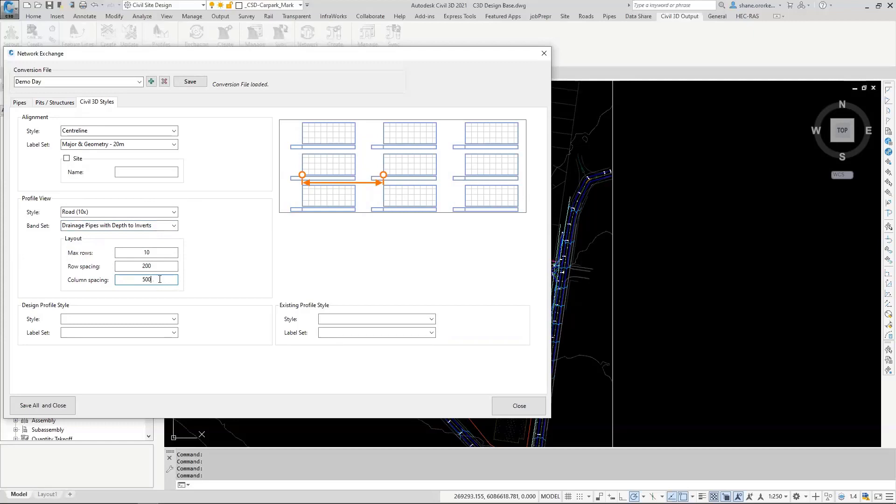
Set the design profile style to Design Surface with the label set <none>.
left_click(173, 319)
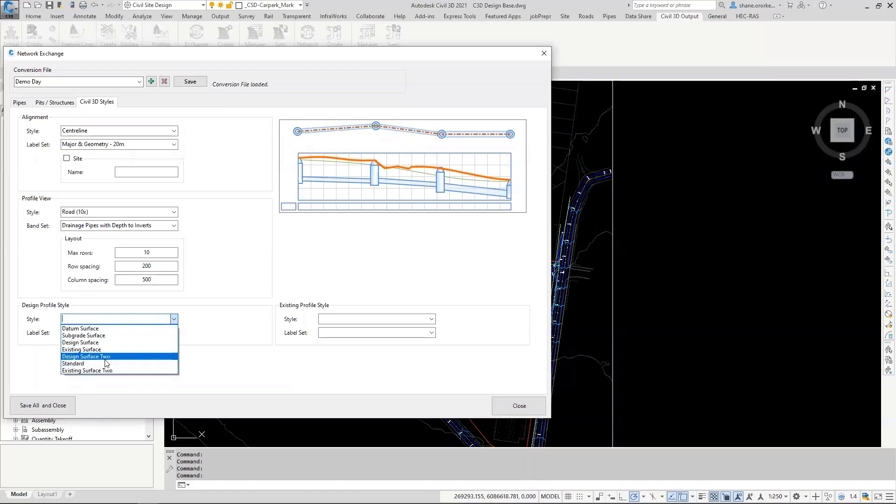
left_click(96, 341)
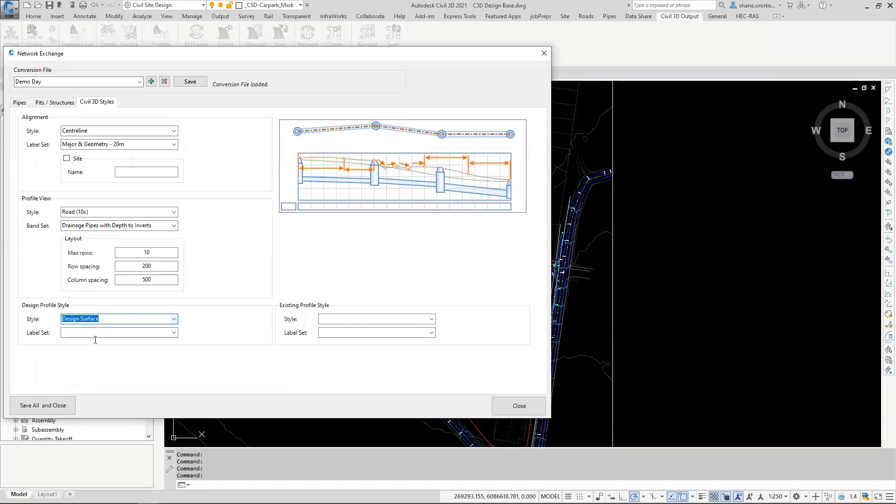
left_click(172, 333)
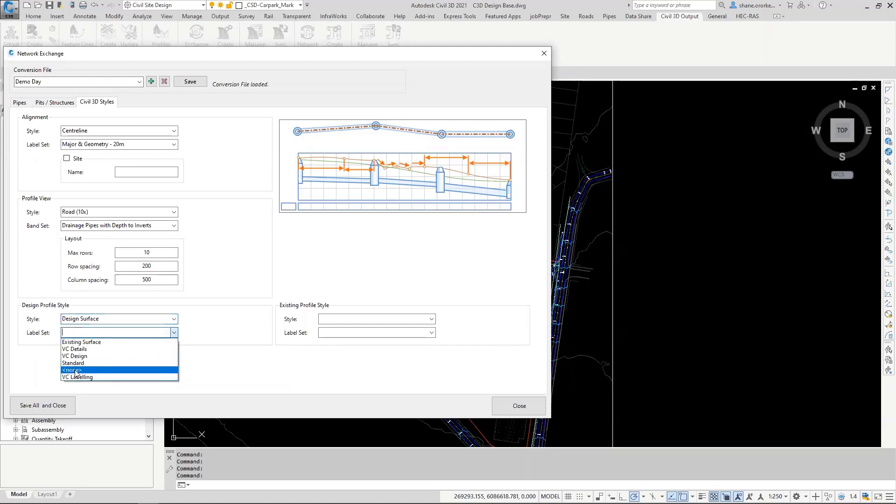
left_click(75, 372)
Set the existing profile style to Existing Surface with the label set <none>.
left_click(430, 319)
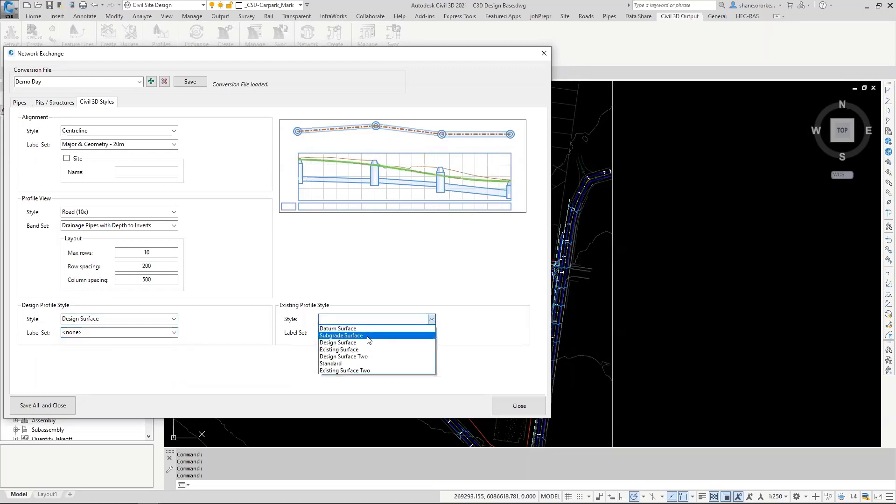
left_click(345, 350)
left_click(415, 334)
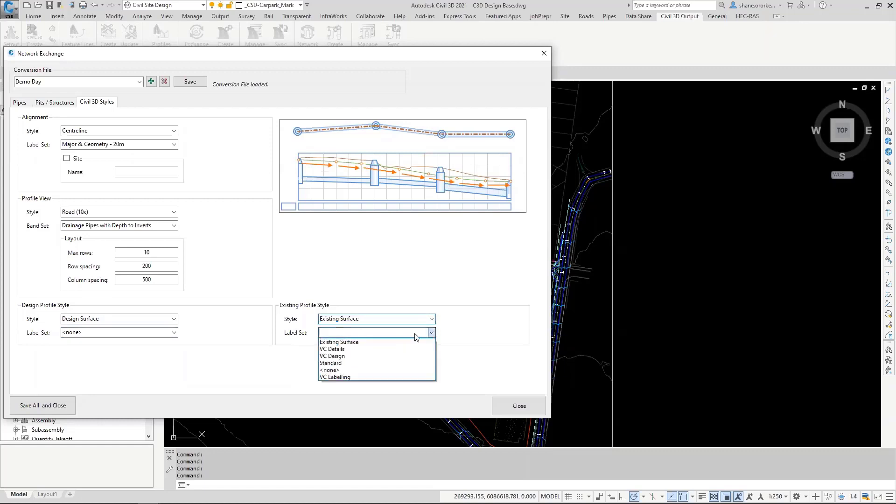
left_click(345, 370)
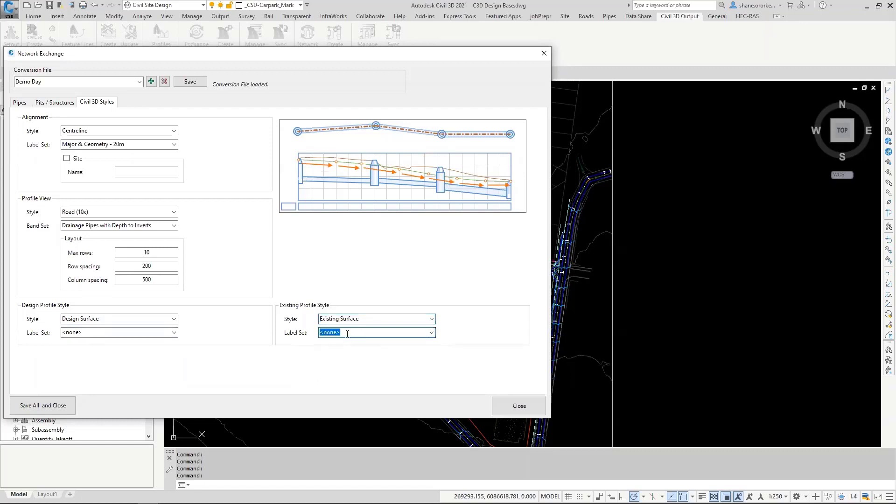
Save the Demo Day conversion file and leave Network Exchange for the pipe design tools.
left_click(191, 82)
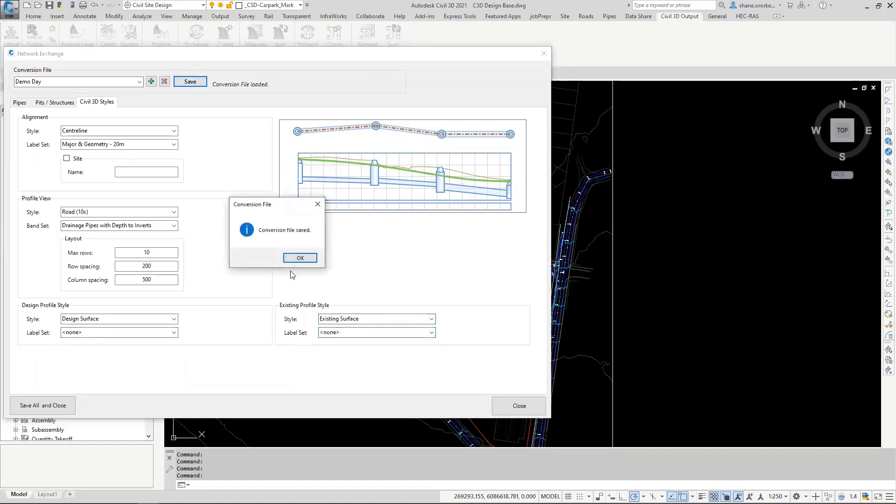
left_click(300, 259)
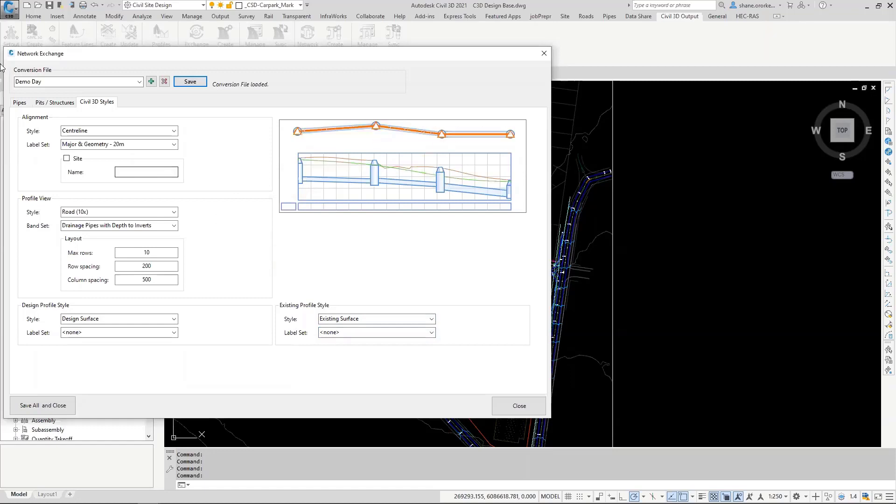
left_click_drag(52, 81, 1, 79)
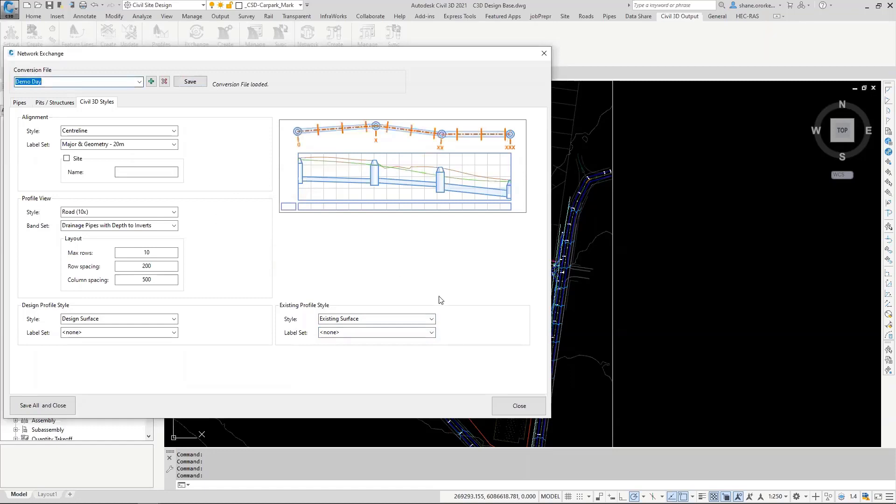
left_click(518, 415)
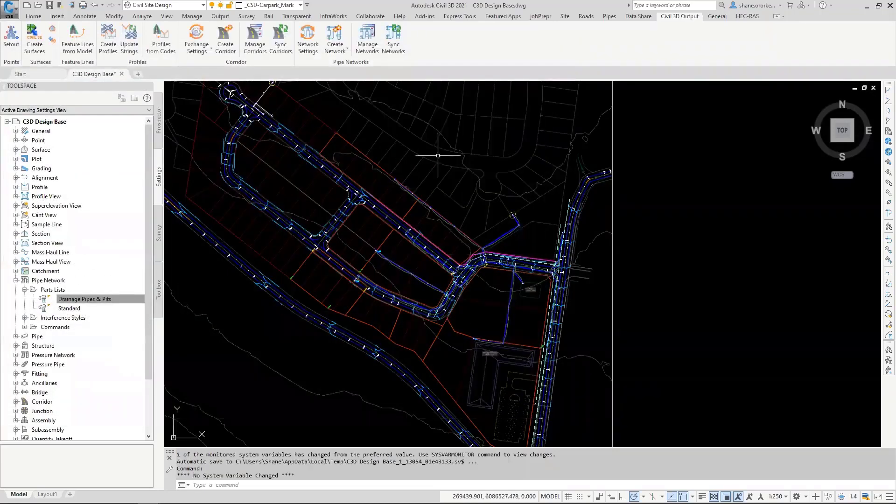
left_click(609, 16)
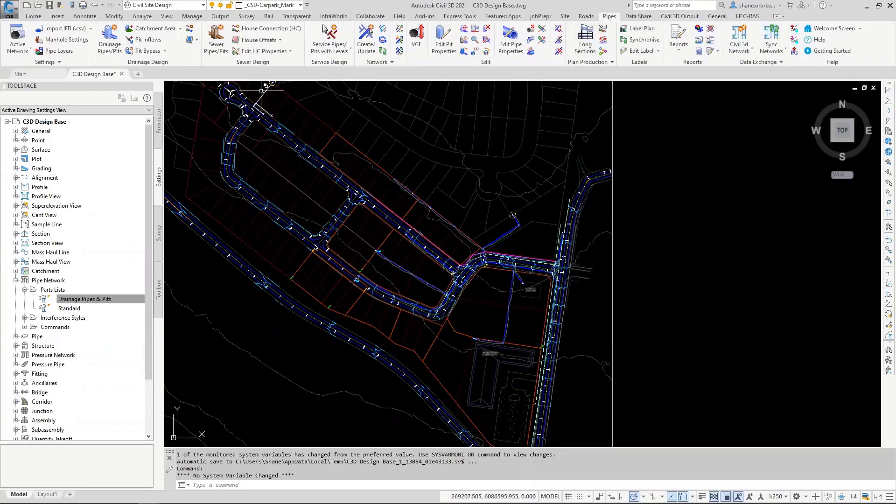
left_click(385, 31)
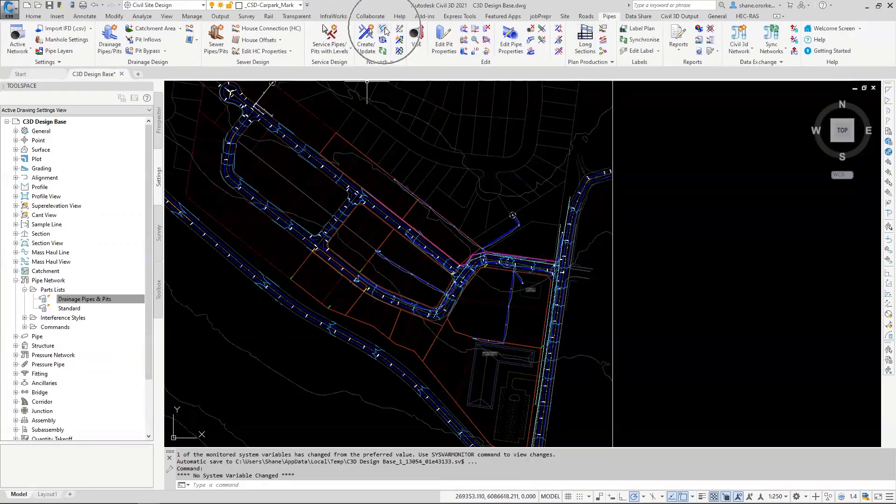
left_click(385, 31)
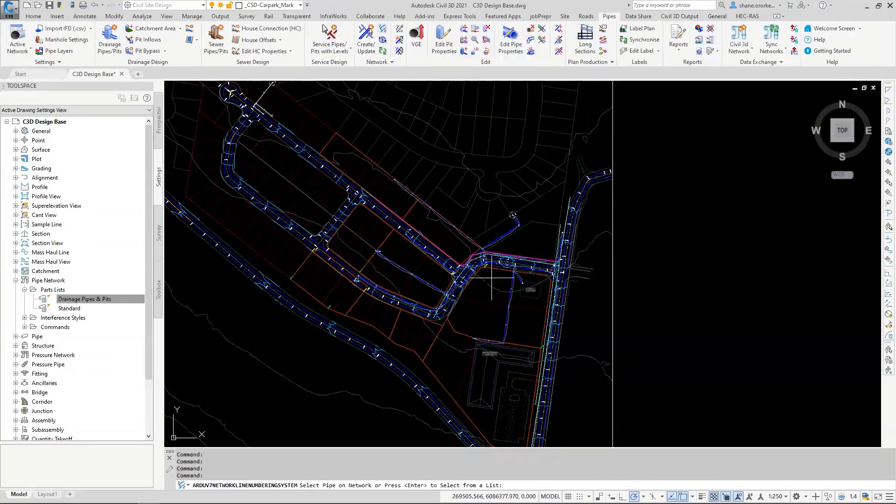
scroll(492, 248, "down", 3)
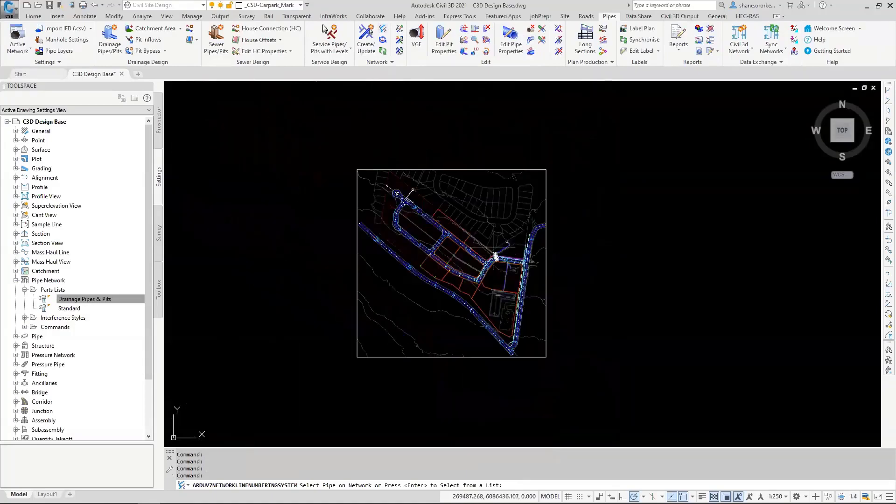
scroll(494, 250, "up", 5)
scroll(486, 228, "down", 2)
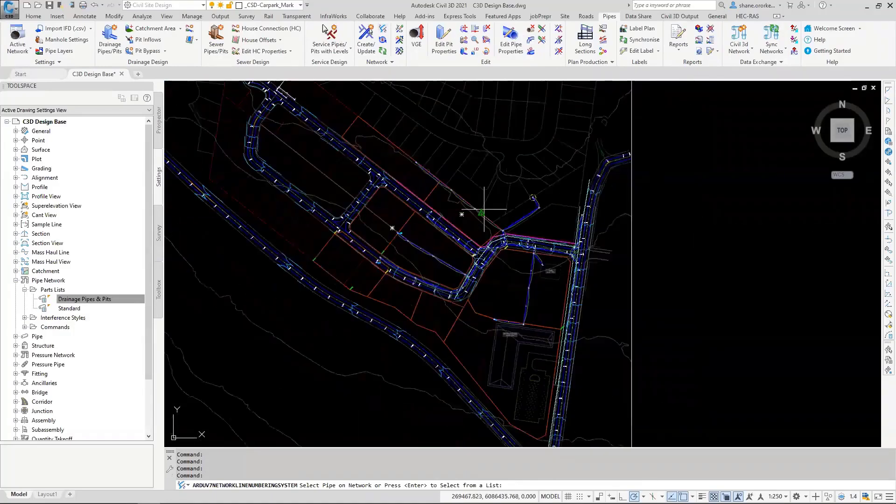
key("Escape")
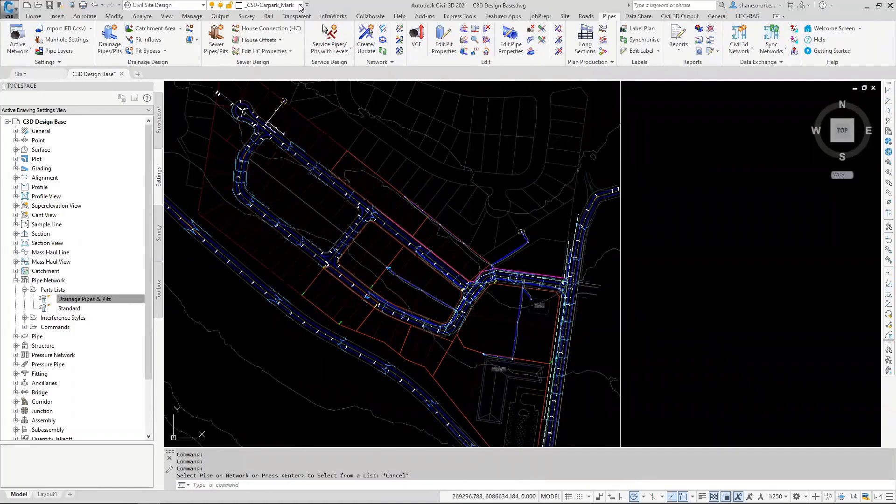
left_click(300, 5)
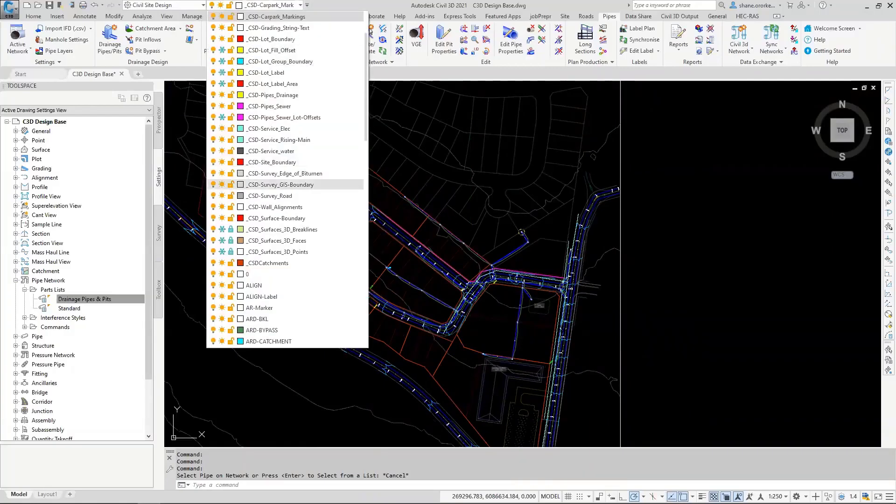
key("Escape")
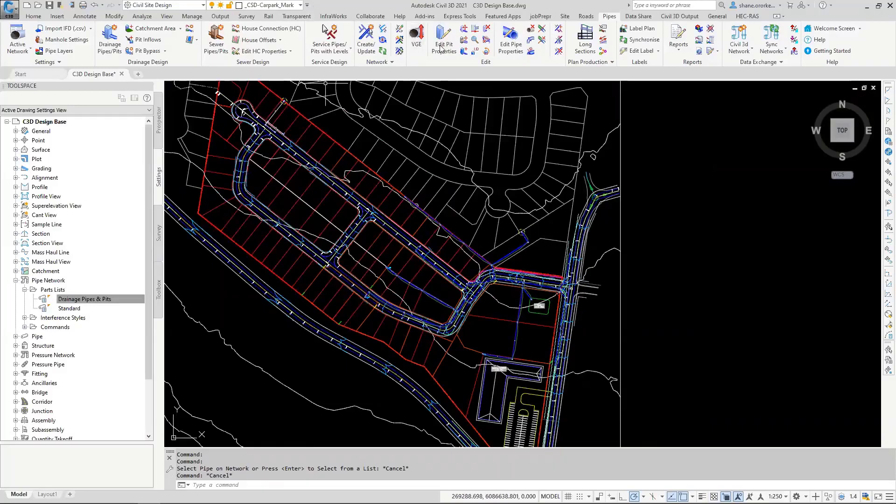
Start branch sequencing on the drainage pipe network and auto sequence its branches.
left_click(411, 36)
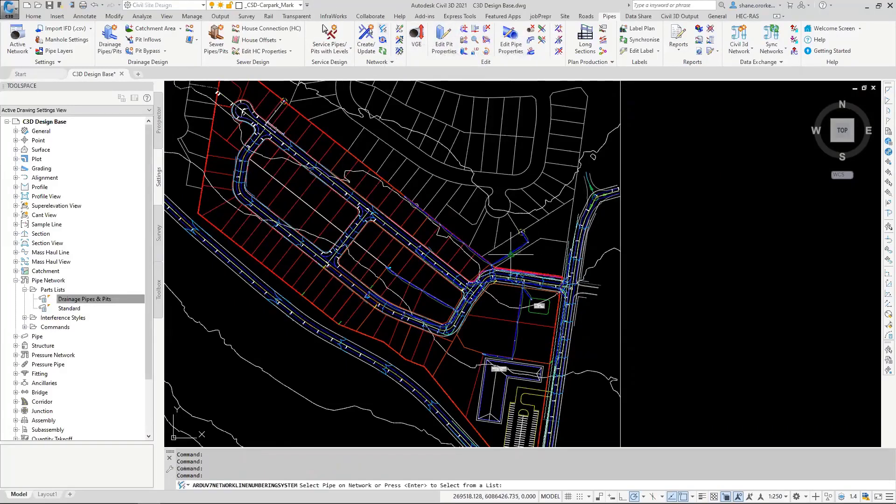
left_click(440, 279)
left_click(414, 266)
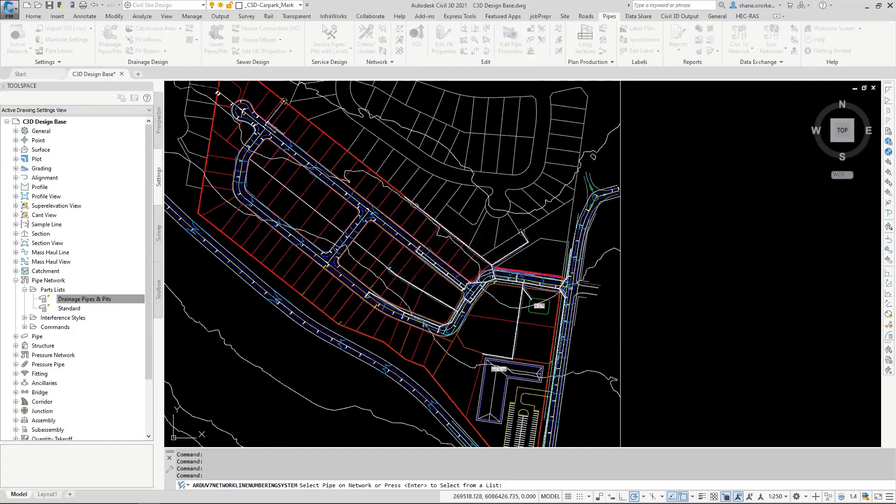
left_click_drag(427, 160, 221, 146)
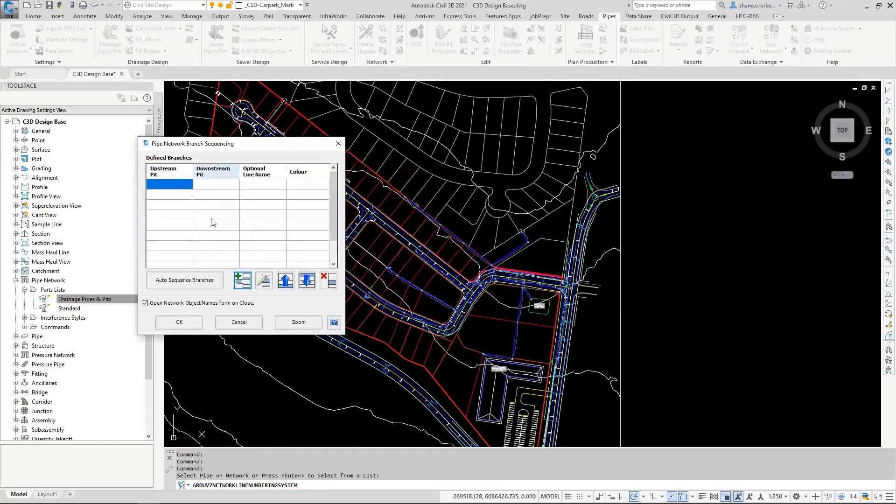
left_click(192, 284)
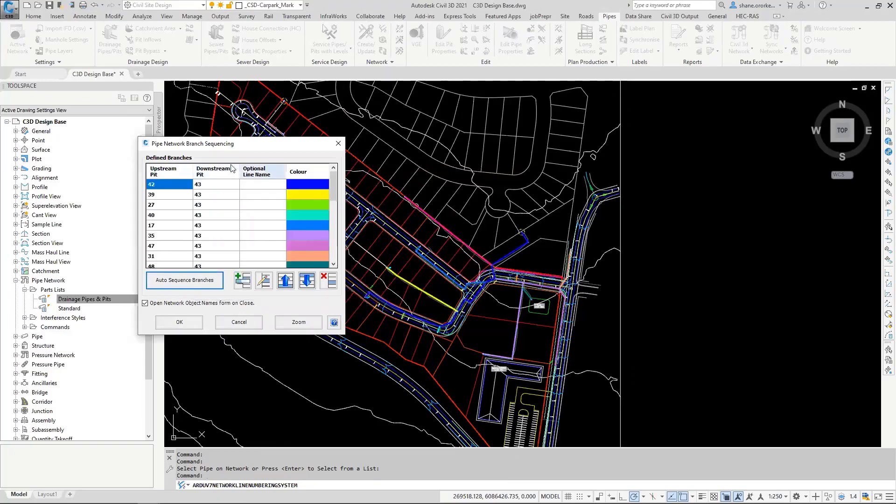
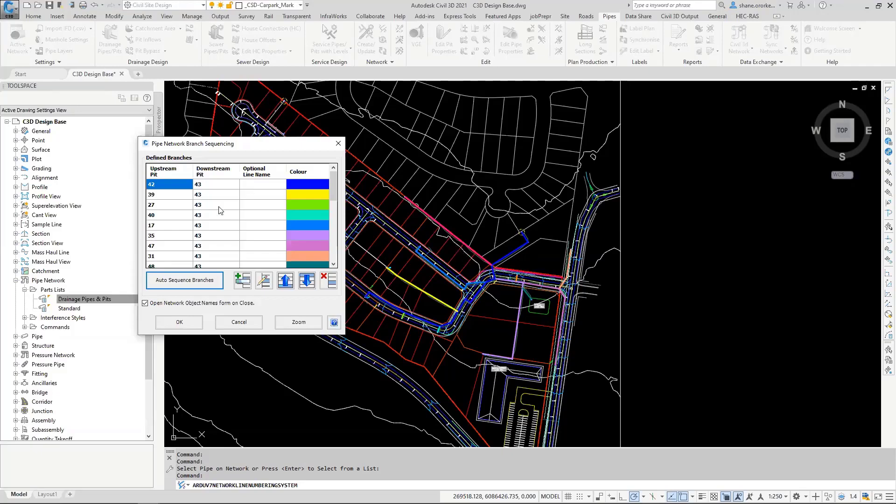
Move the branch with upstream pit 20 up to second place in the defined branches sequence.
scroll(304, 231, "down", 2)
left_click(303, 230)
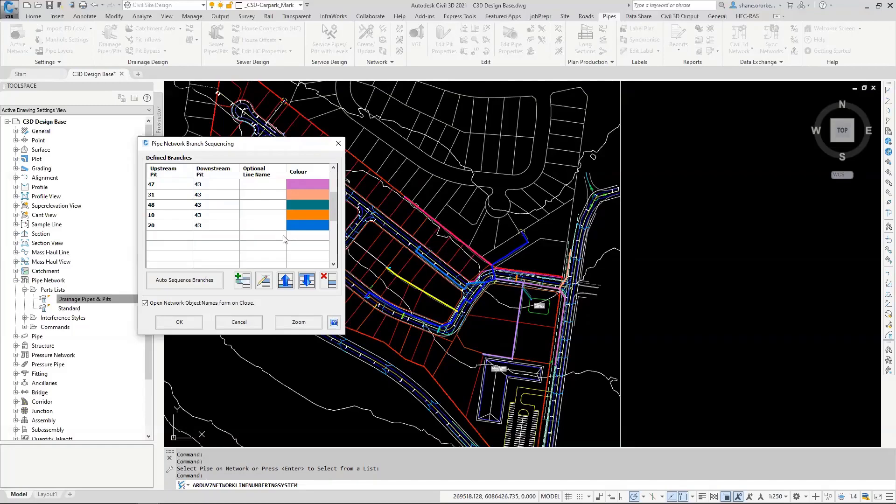
left_click(168, 227)
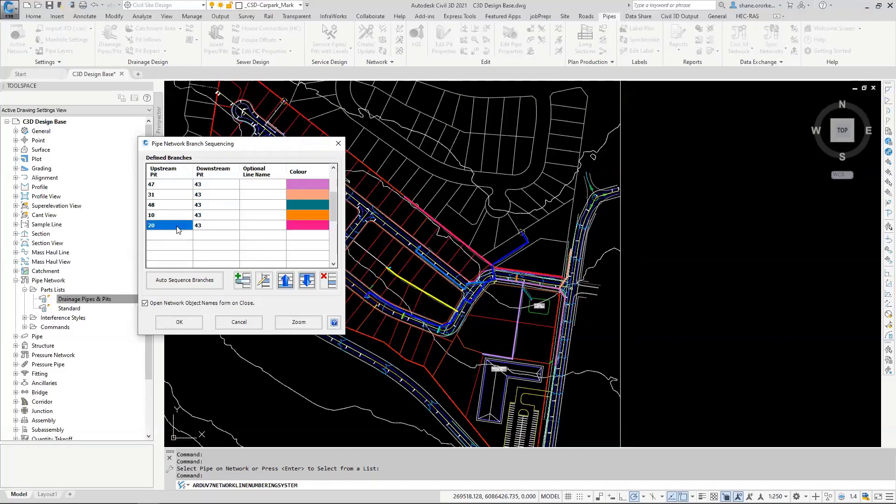
left_click(286, 281)
left_click(286, 280)
left_click(286, 281)
left_click(286, 281)
left_click(286, 280)
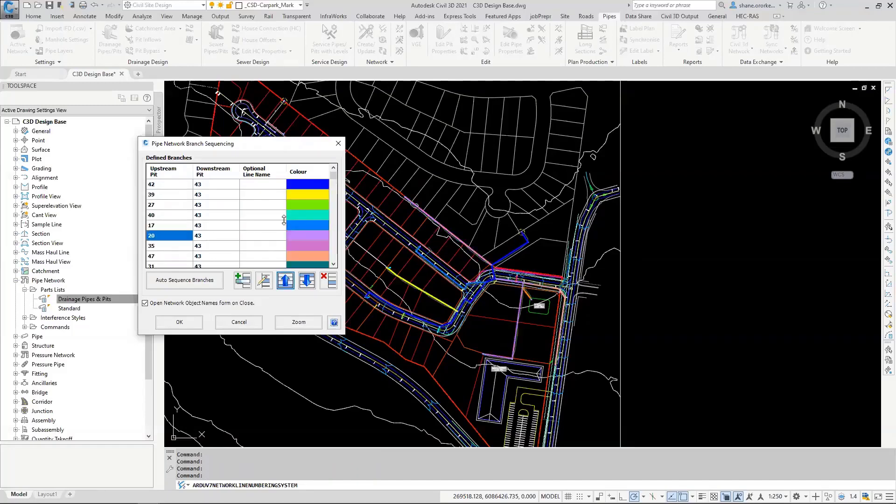
left_click(286, 281)
left_click(286, 280)
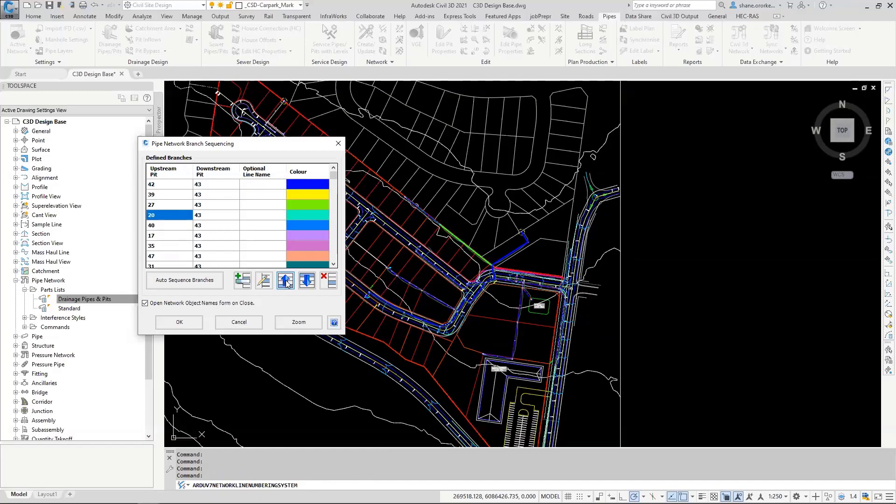
left_click(287, 280)
left_click(286, 281)
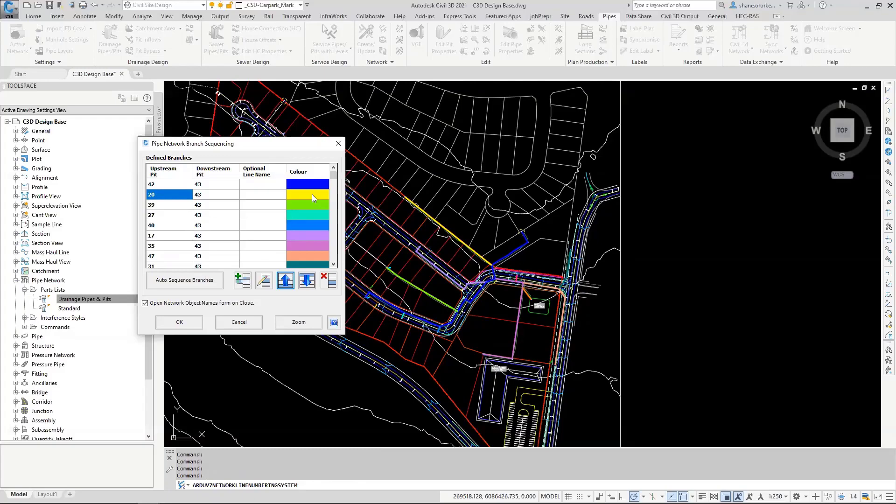
Enter XX as the optional line name for the branch with upstream pit 20.
left_click(252, 195)
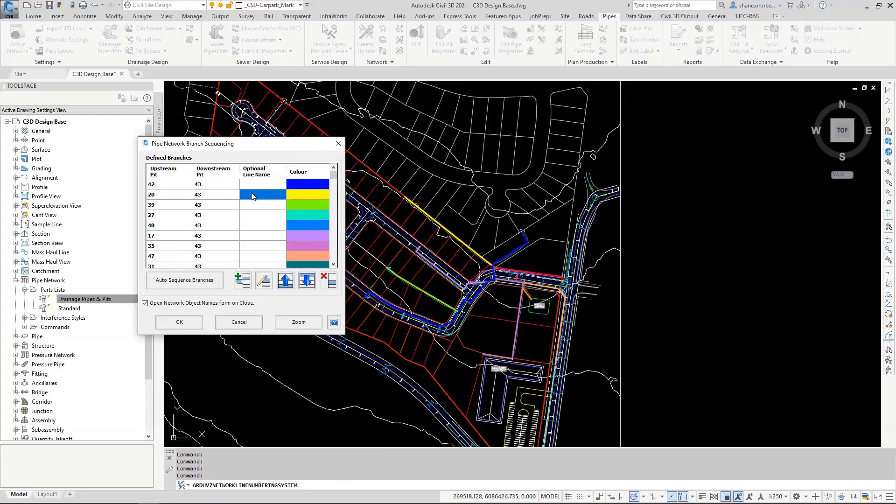
left_click(250, 192)
key("ctrl")
key("ctrl")
key("ctrl")
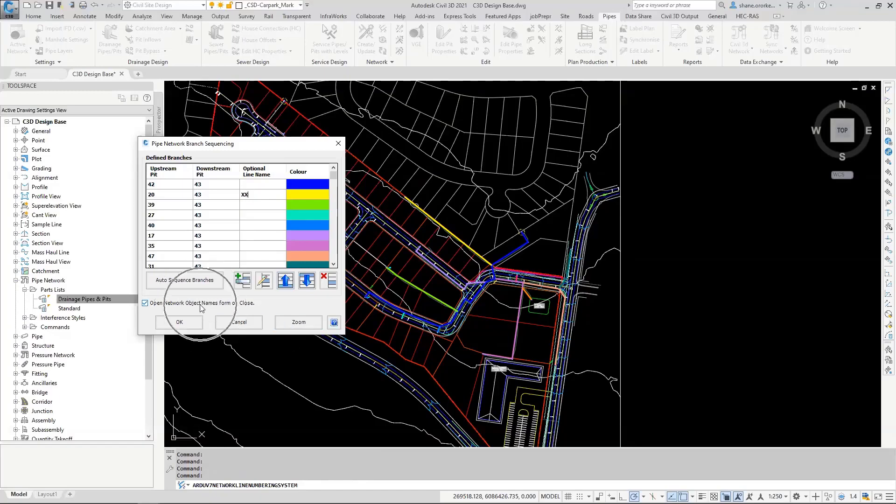
Accept the branch sequence and auto name the network objects with the Line Number.Pit Number naming style.
left_click(179, 322)
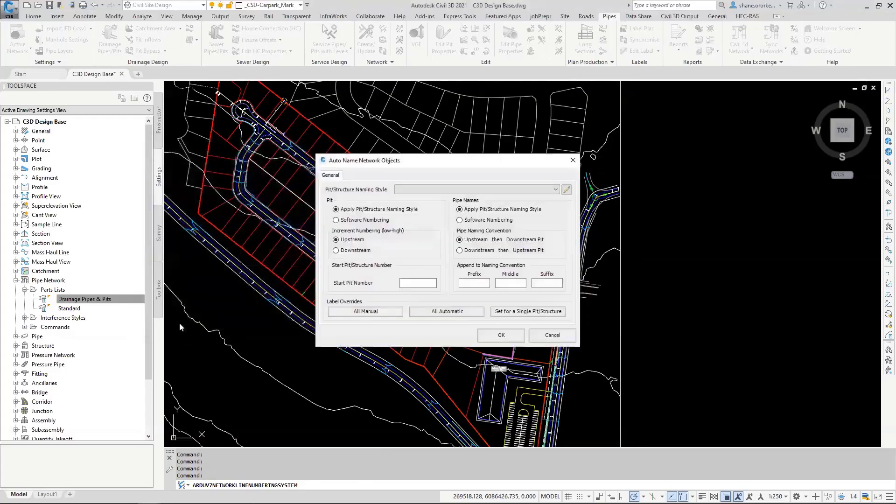
mouse_move(471, 163)
left_mouse_down()
mouse_move(373, 166)
mouse_move(254, 150)
left_mouse_up()
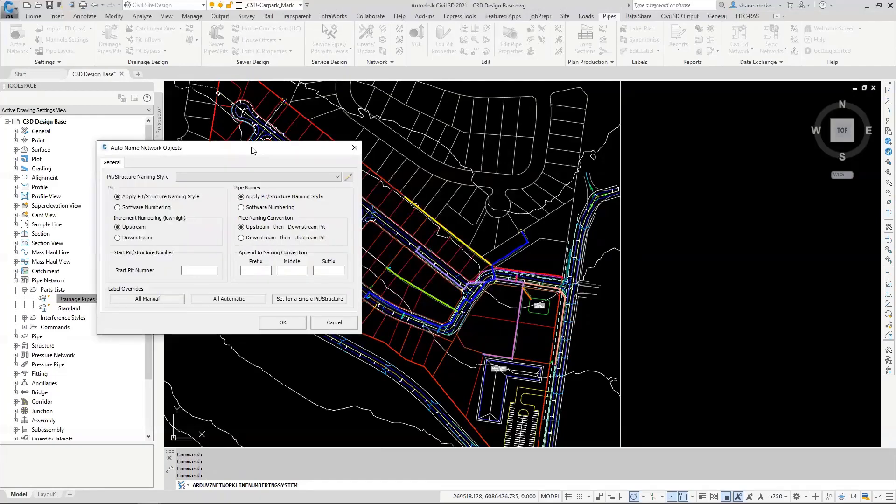
left_click(341, 177)
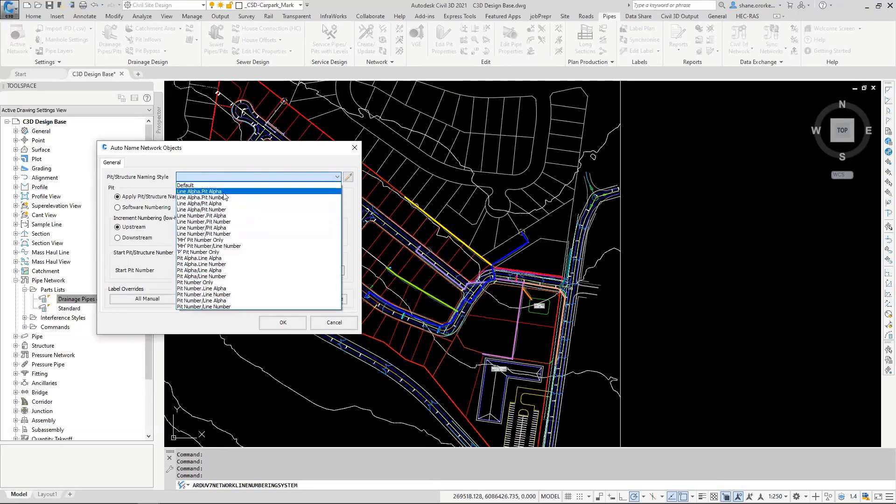
left_click(207, 222)
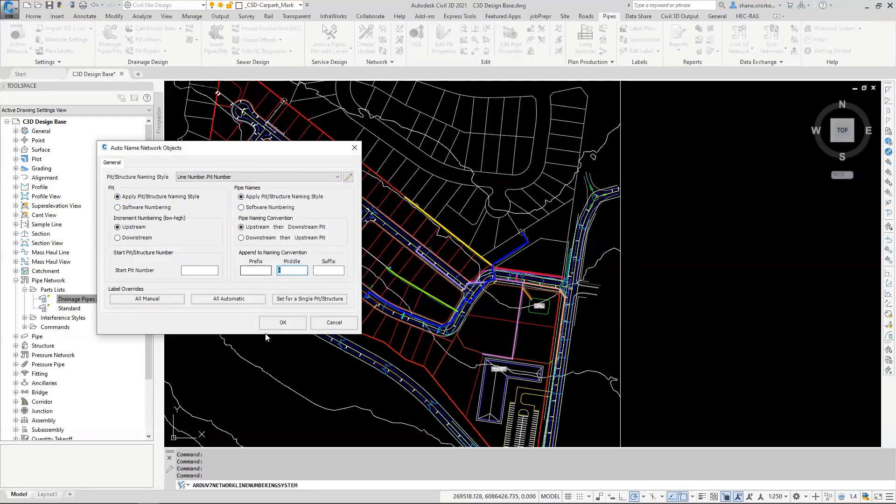
left_click(283, 322)
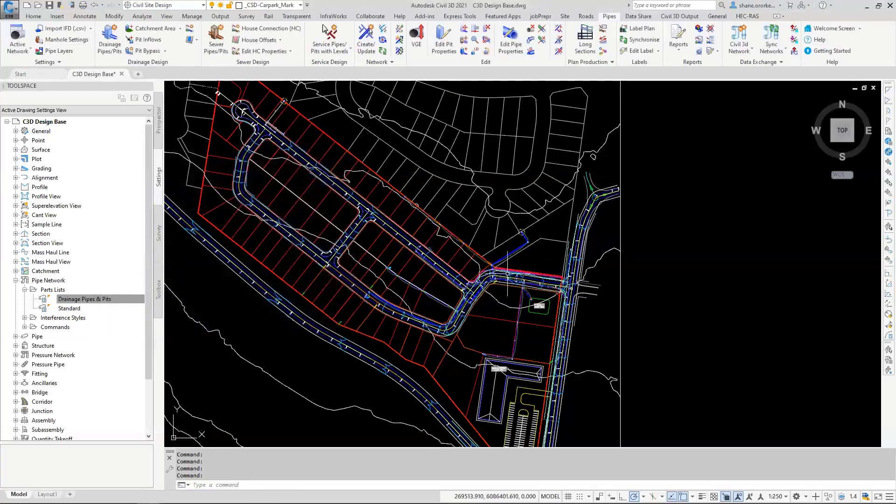
Give the pit at the junction of the northern branches a specified label instead of the network plotting sequence number.
scroll(507, 273, "up", 10)
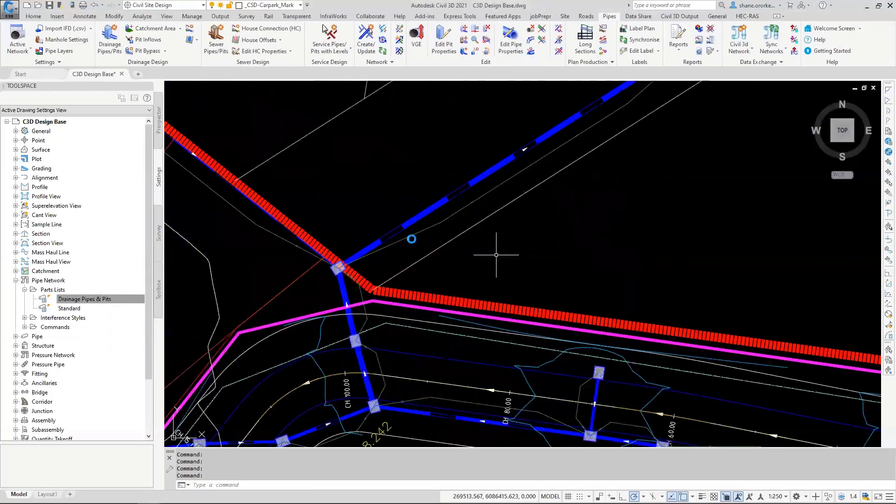
scroll(490, 245, "down", 4)
scroll(378, 241, "up", 4)
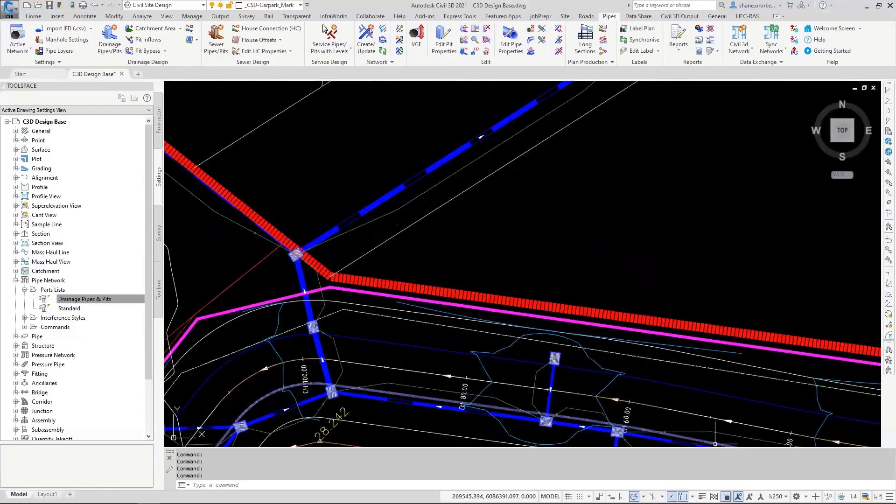
scroll(337, 224, "down", 2)
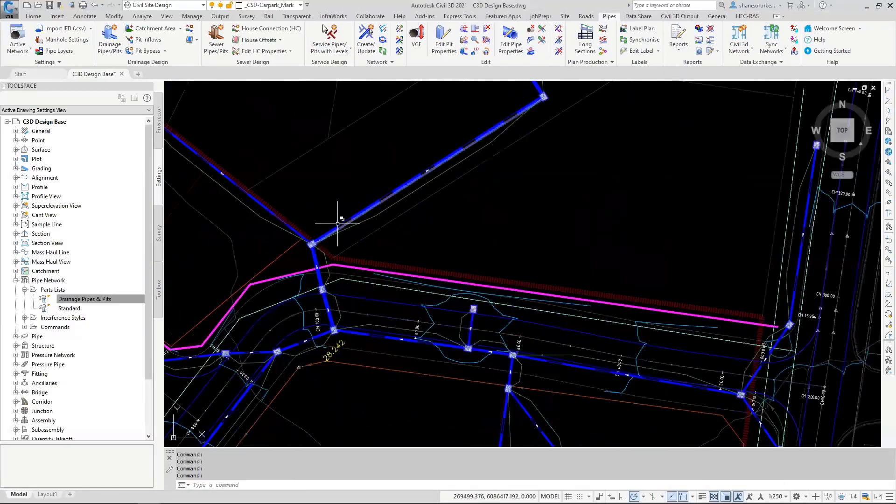
middle_click_drag(346, 196, 291, 251)
left_click(475, 51)
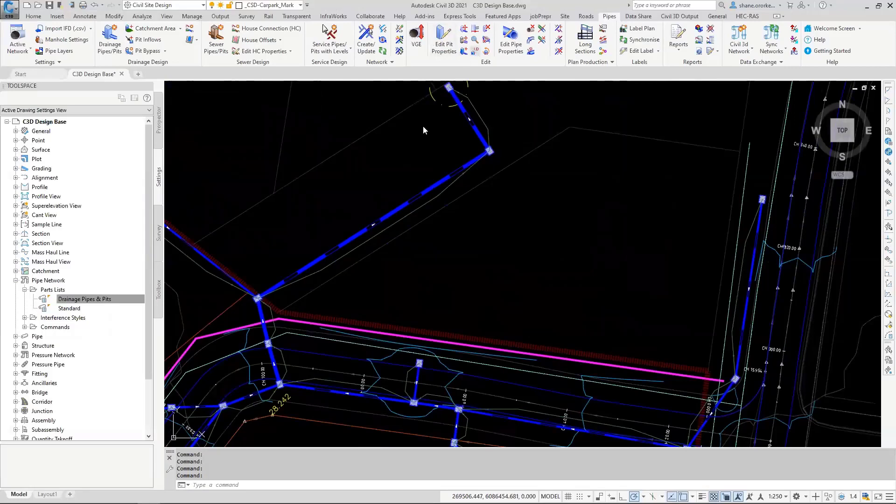
left_click(257, 298)
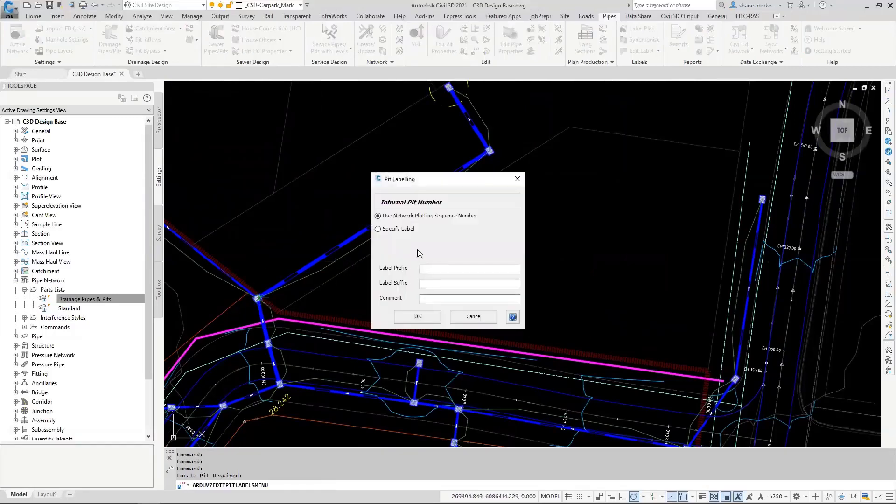
left_click(392, 231)
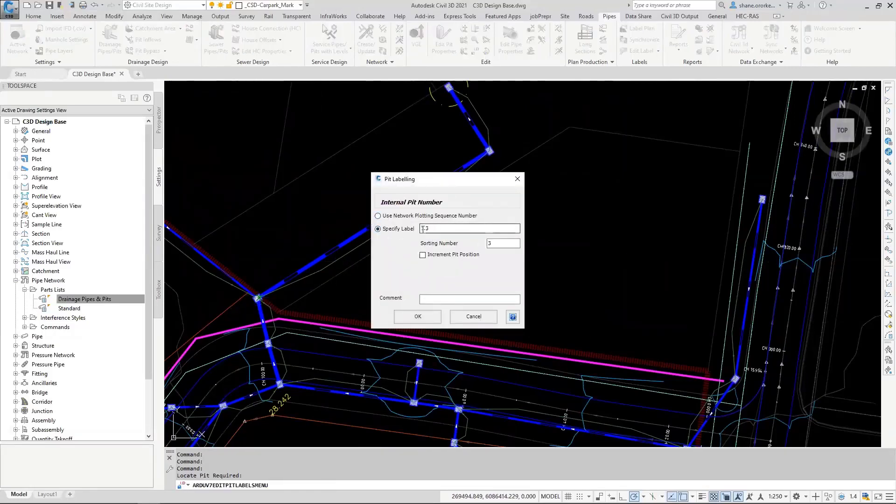
double_click(422, 229)
left_click(418, 316)
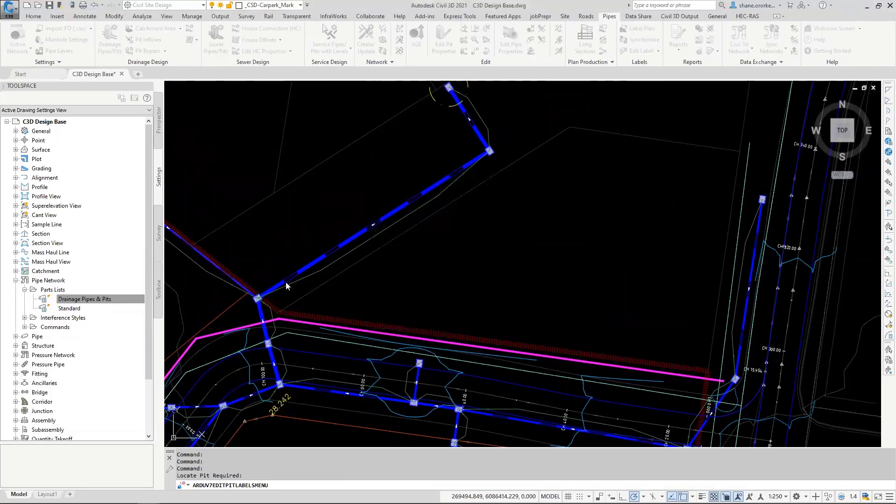
Start creating a Civil 3D pipe network from SW1 using the Demo Day conversion file.
scroll(336, 236, "down", 5)
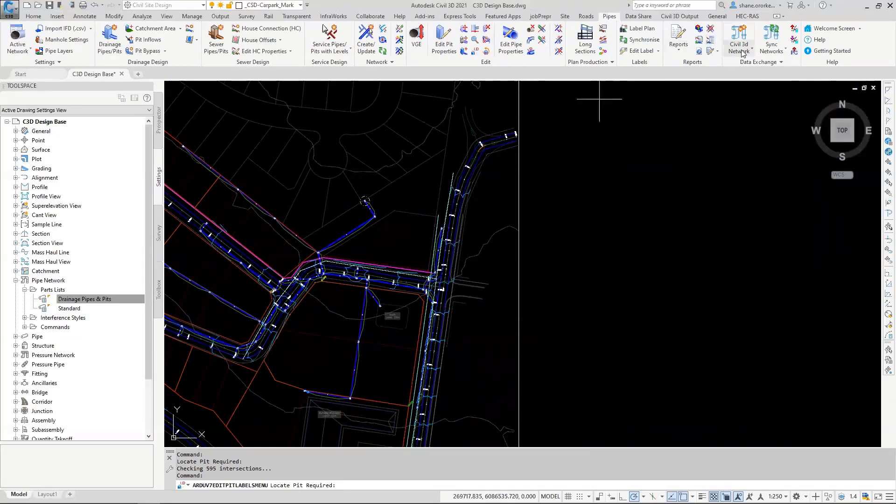
left_click(679, 17)
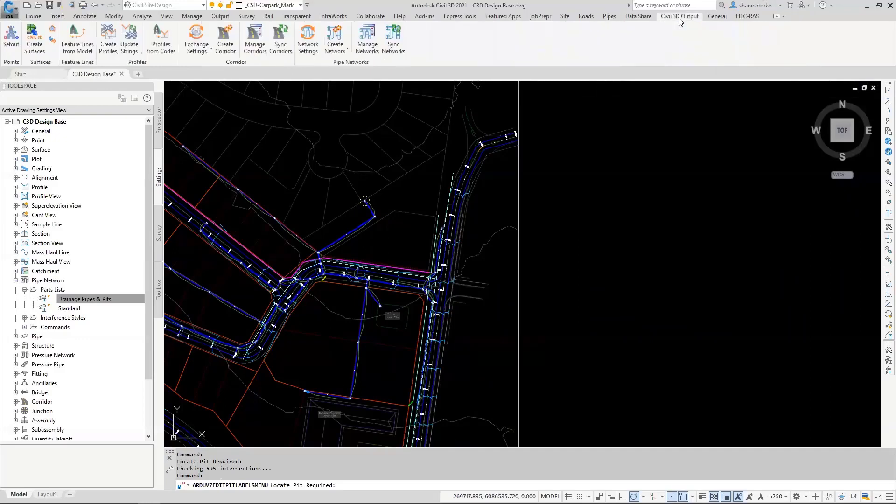
left_click(332, 36)
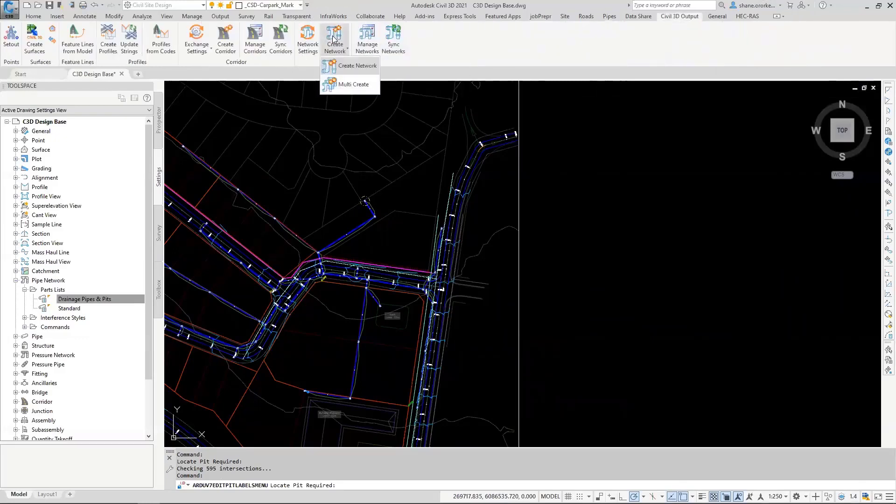
left_click(357, 68)
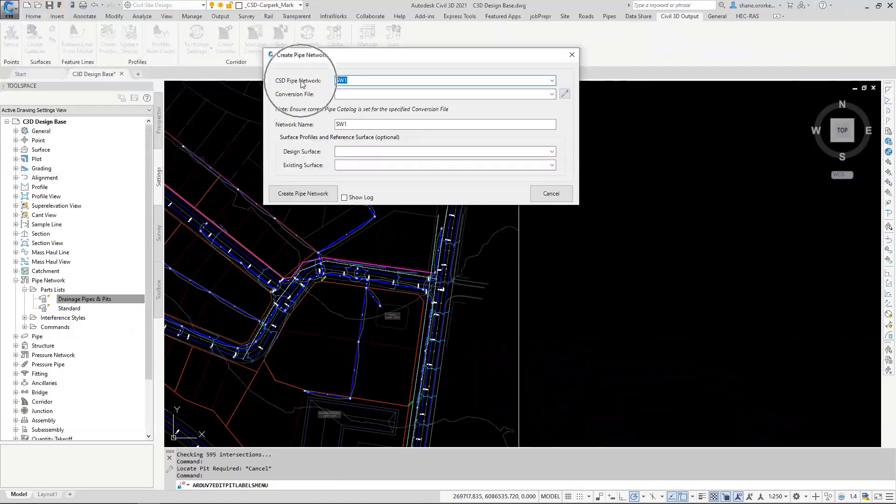
left_click(541, 94)
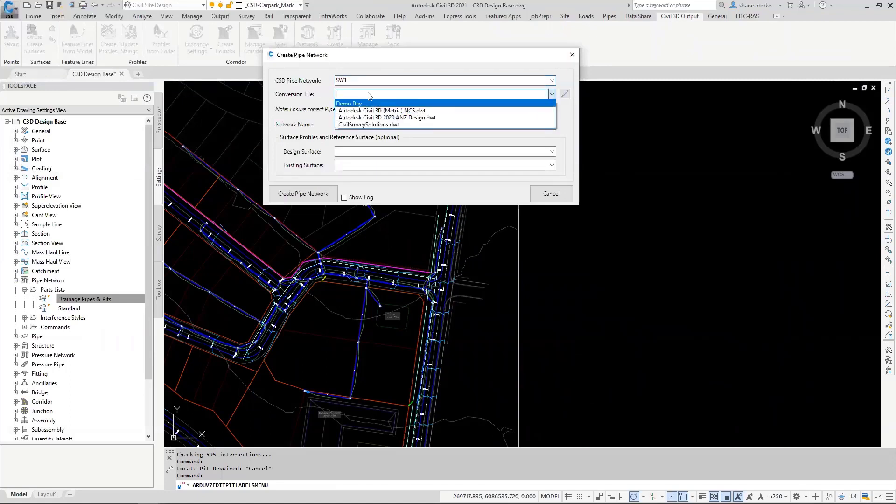
left_click(381, 104)
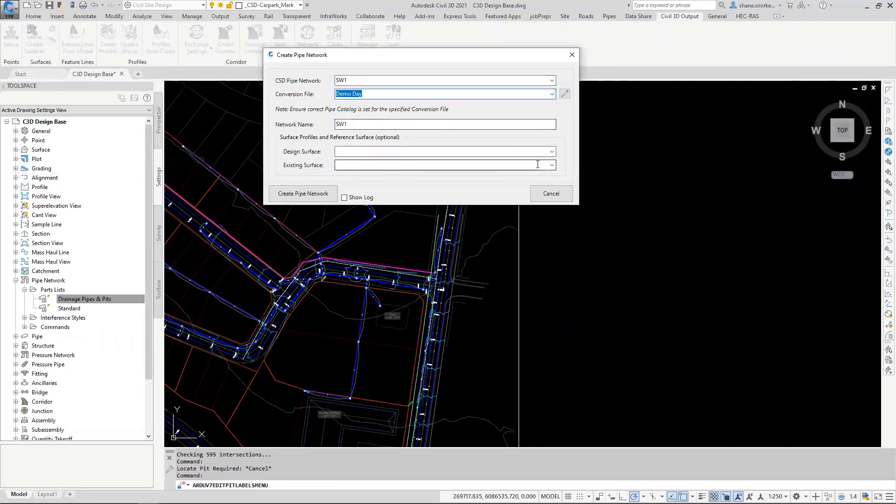
Set the network's design surface to C3D-TotalModel and its existing surface to NS.
left_click(362, 151)
left_click(360, 175)
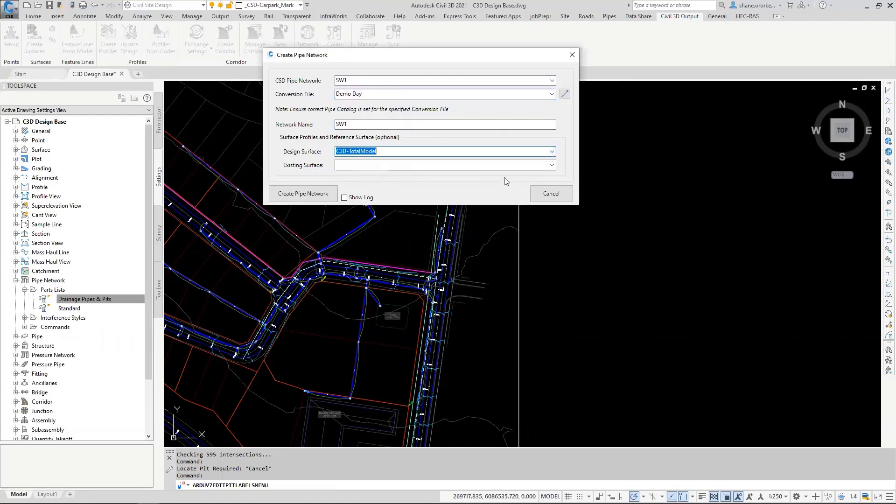
left_click(555, 169)
left_click(379, 185)
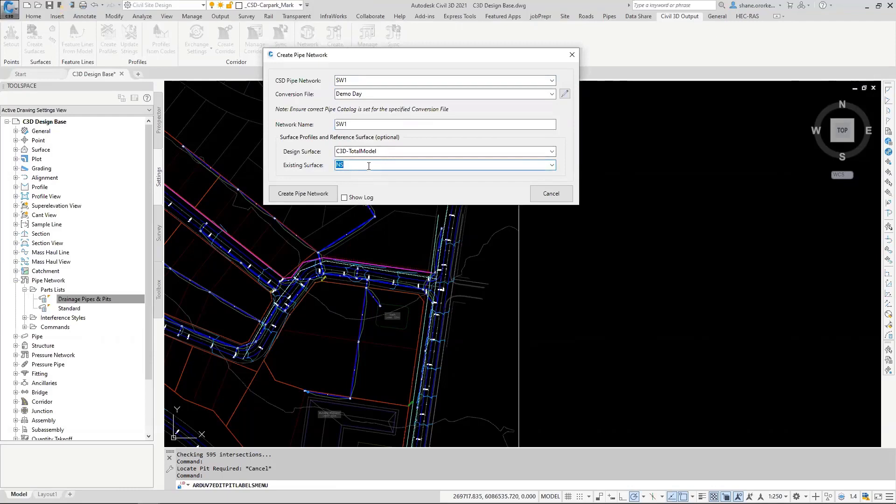
Create the pipe network and place its profile views in the empty space east of the site plan.
left_click(310, 194)
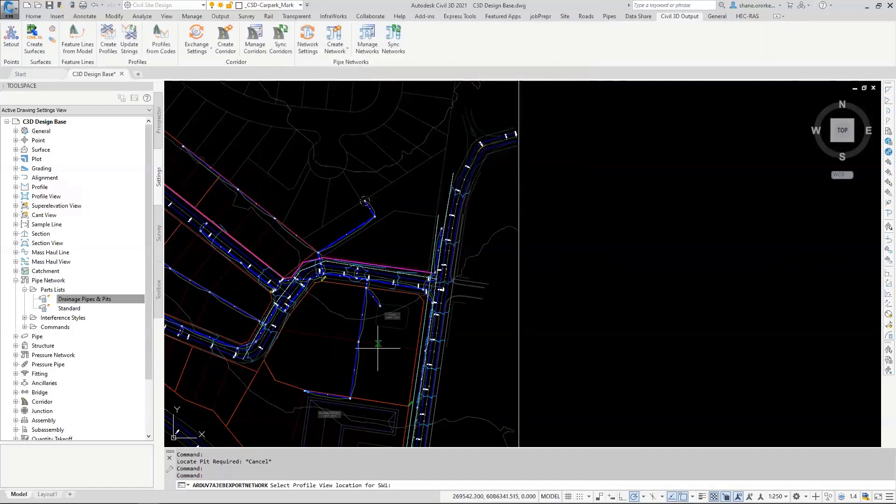
scroll(518, 253, "down", 4)
mouse_move(516, 254)
middle_mouse_down()
mouse_move(456, 240)
mouse_move(410, 245)
middle_mouse_up()
left_click(435, 138)
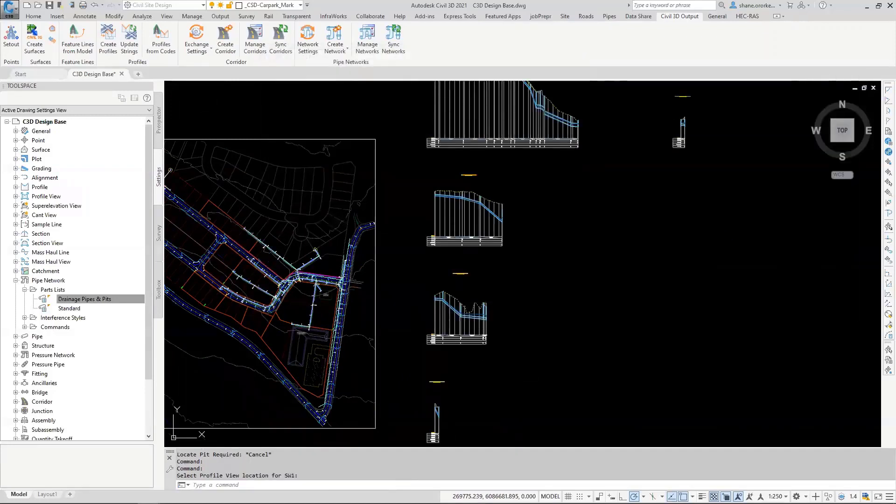
Examine the pipes, structures, surface lines and data bands in the SW1 Line 1 profile view.
mouse_move(459, 183)
middle_mouse_down()
mouse_move(465, 240)
mouse_move(521, 284)
mouse_move(523, 304)
middle_mouse_up()
scroll(502, 208, "up", 7)
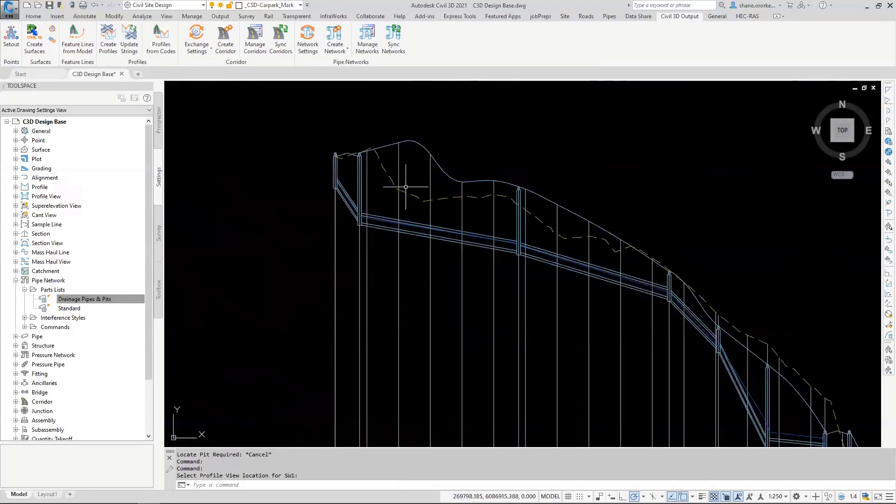
scroll(406, 187, "up", 4)
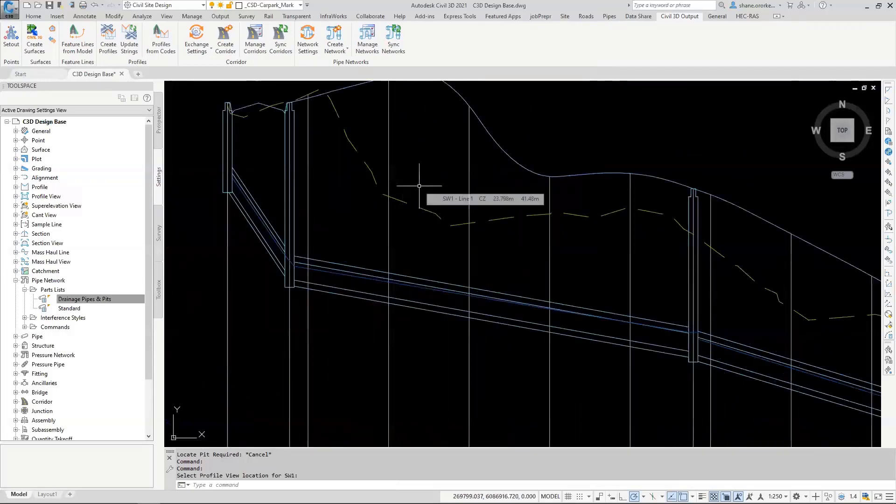
scroll(406, 201, "down", 5)
scroll(406, 206, "down", 4)
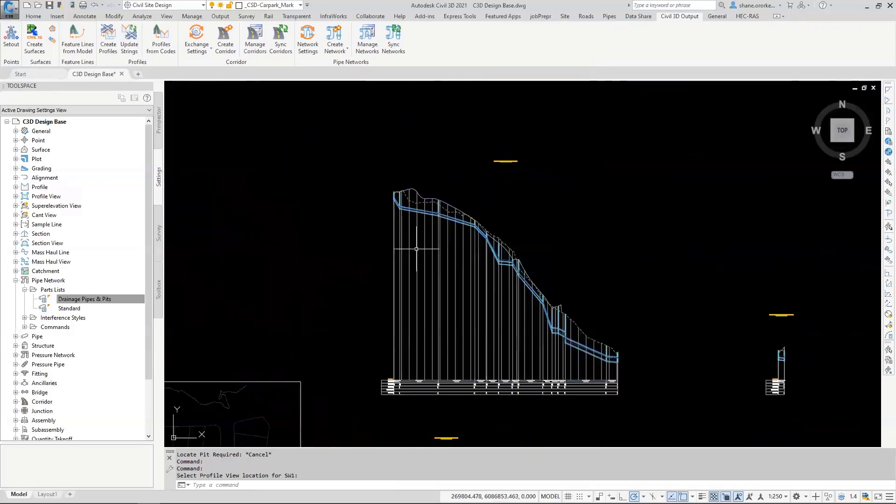
middle_click_drag(416, 247, 425, 178)
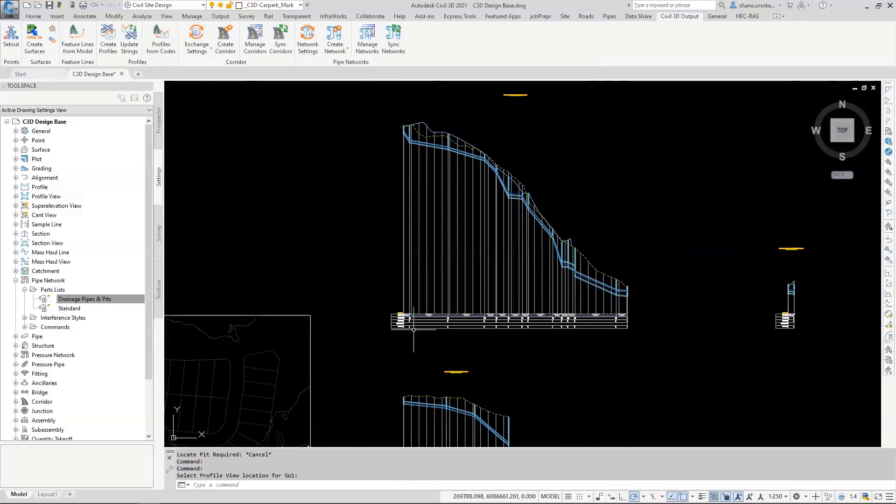
middle_click_drag(388, 316, 416, 252)
scroll(422, 259, "up", 8)
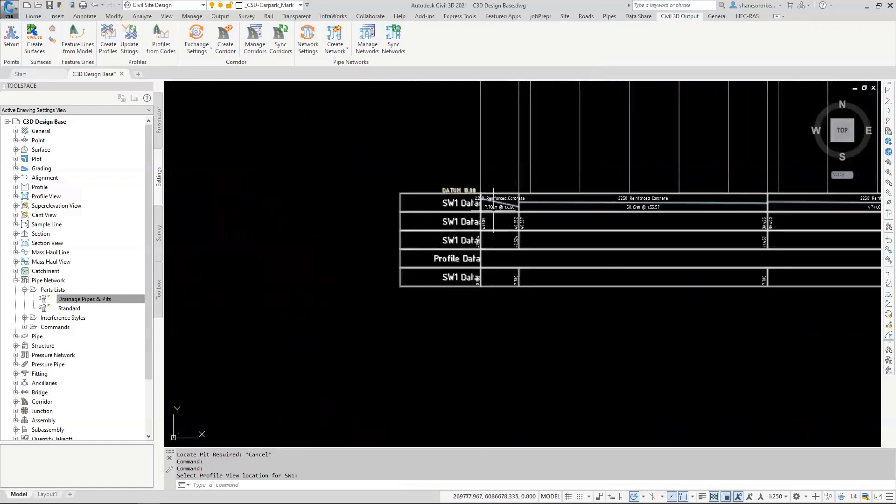
scroll(492, 219, "down", 8)
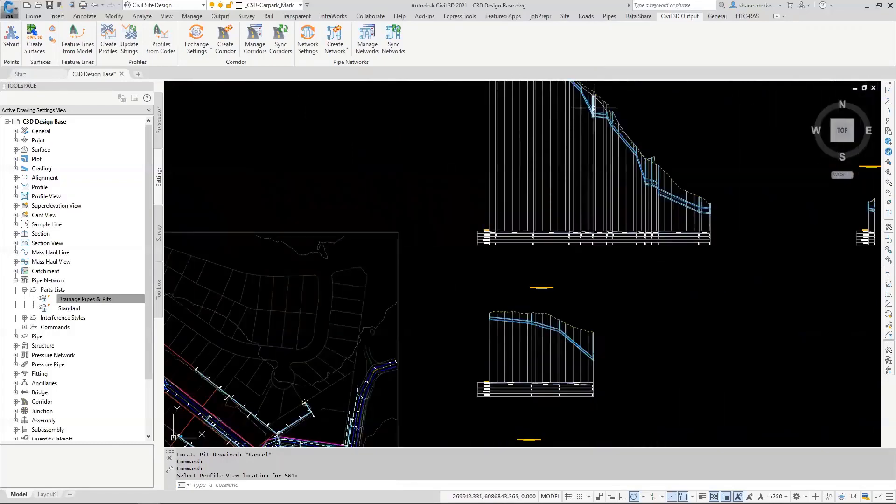
Inspect the converted pipes, structures and the SW1 Line 1 alignment along the northern branch in plan.
middle_click_drag(327, 357, 447, 221)
scroll(462, 234, "up", 10)
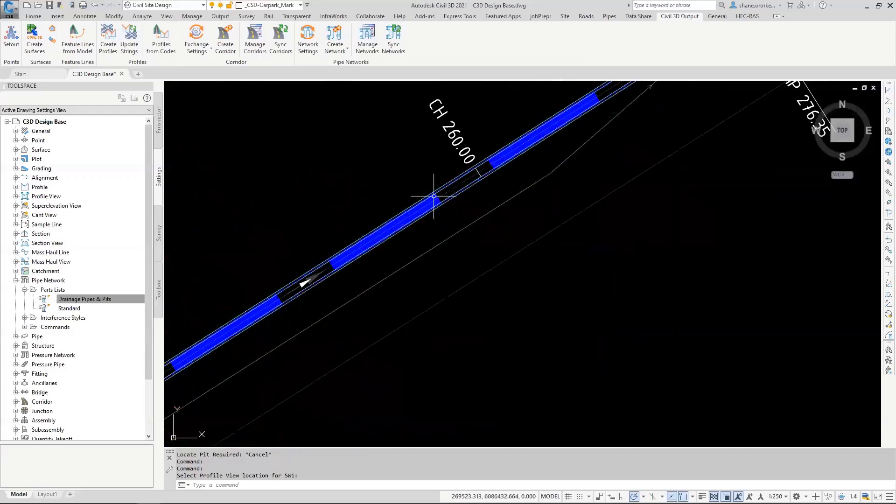
key("Escape")
left_click(449, 194)
scroll(422, 217, "down", 5)
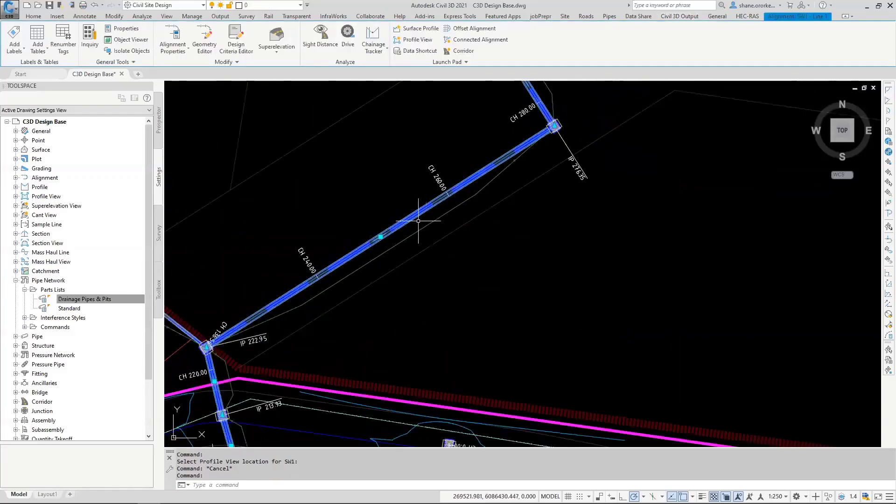
scroll(425, 200, "up", 2)
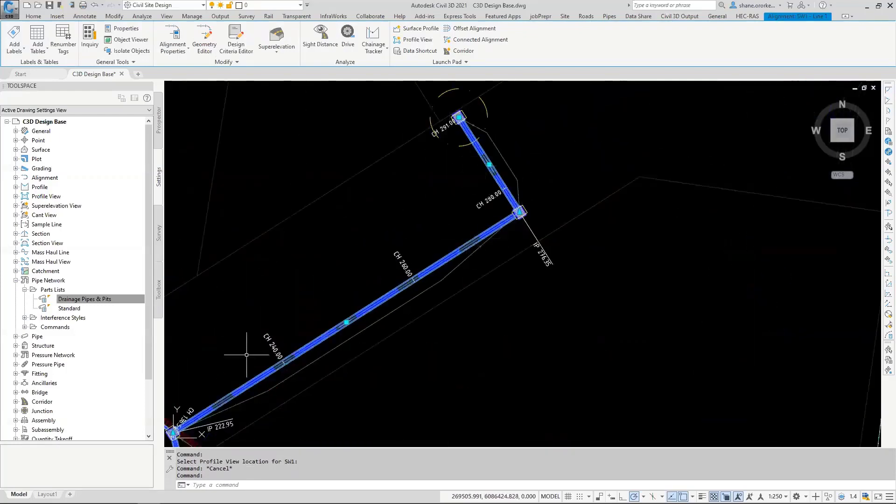
scroll(469, 221, "down", 6)
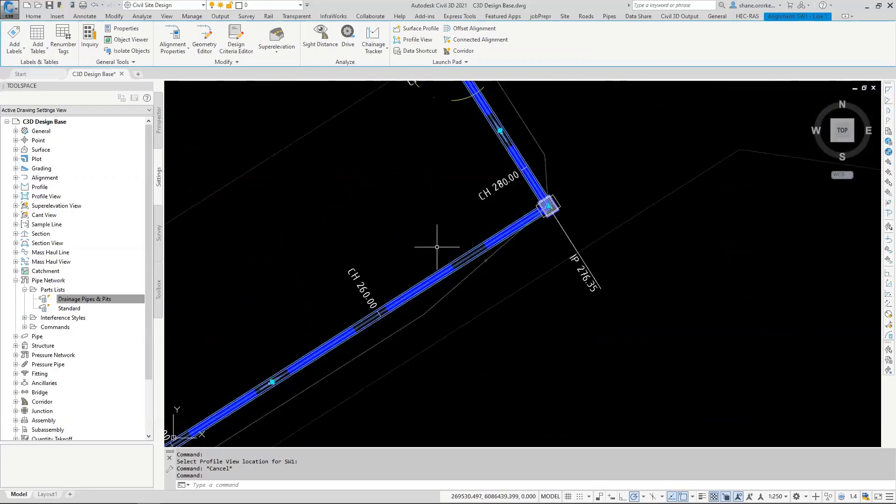
scroll(437, 280, "down", 4)
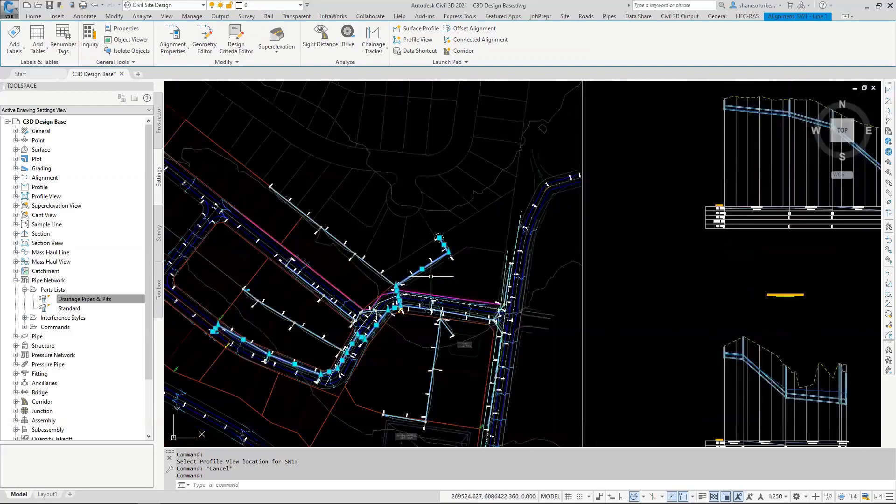
mouse_move(658, 202)
middle_mouse_down()
mouse_move(602, 366)
mouse_move(603, 307)
mouse_move(643, 150)
mouse_move(645, 157)
middle_mouse_up()
scroll(403, 218, "up", 2)
scroll(403, 218, "up", 8)
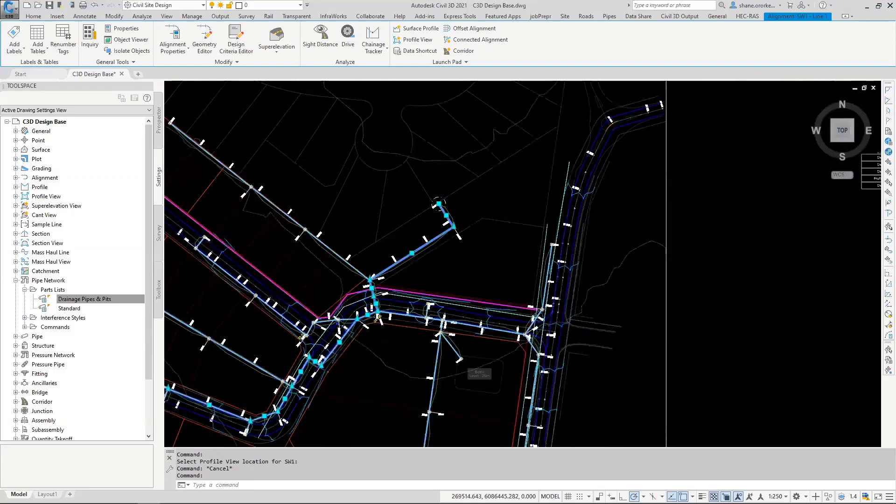
key("Escape")
key("Escape")
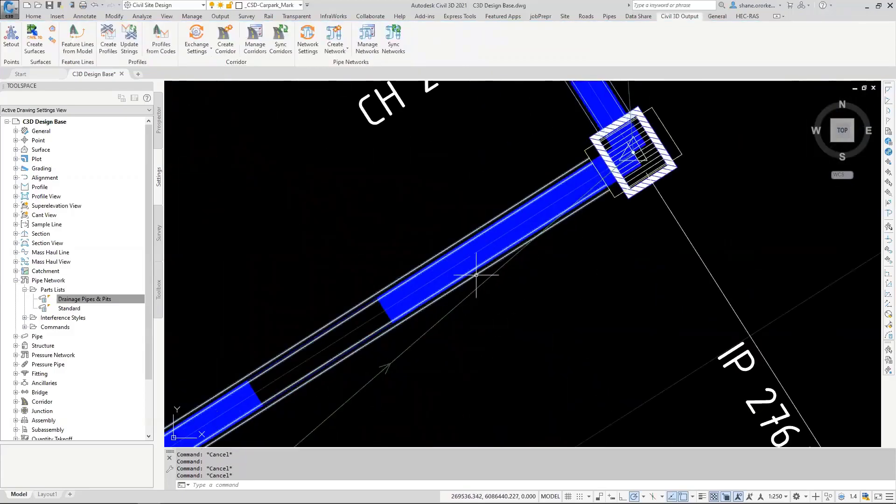
Review the gradient, invert levels, reference surface and alignment in the part properties of the pipe between structures 1.3 and 1.2.
left_click(477, 277)
scroll(410, 310, "down", 4)
scroll(420, 215, "down", 5)
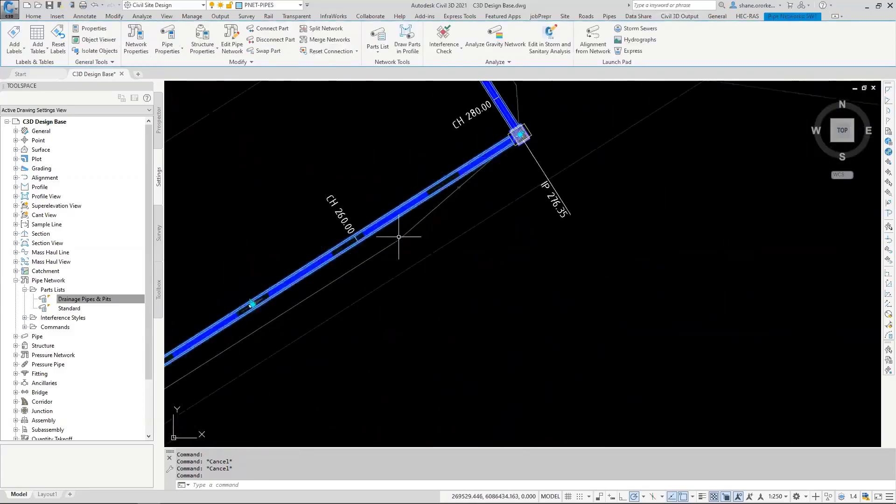
right_click(387, 226)
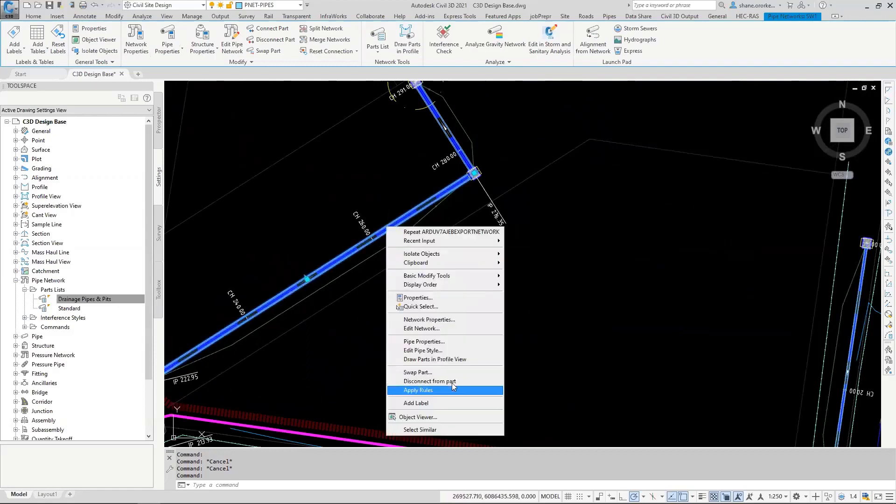
left_click(442, 343)
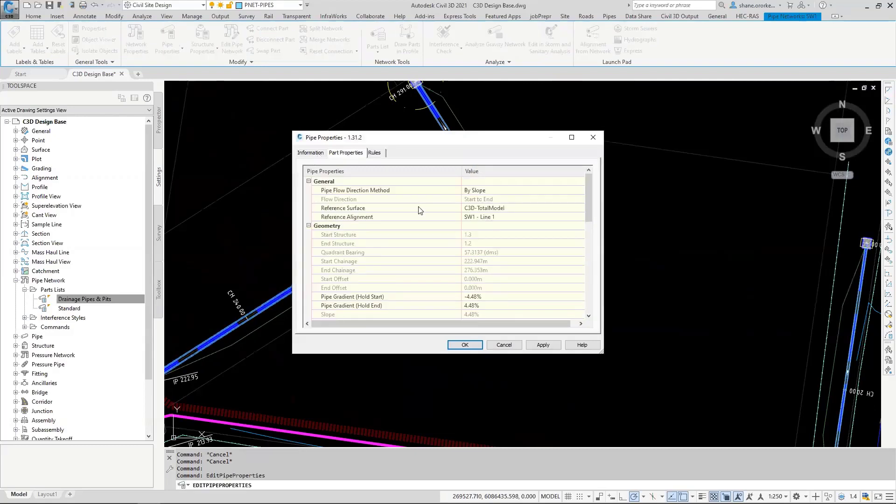
scroll(498, 247, "down", 3)
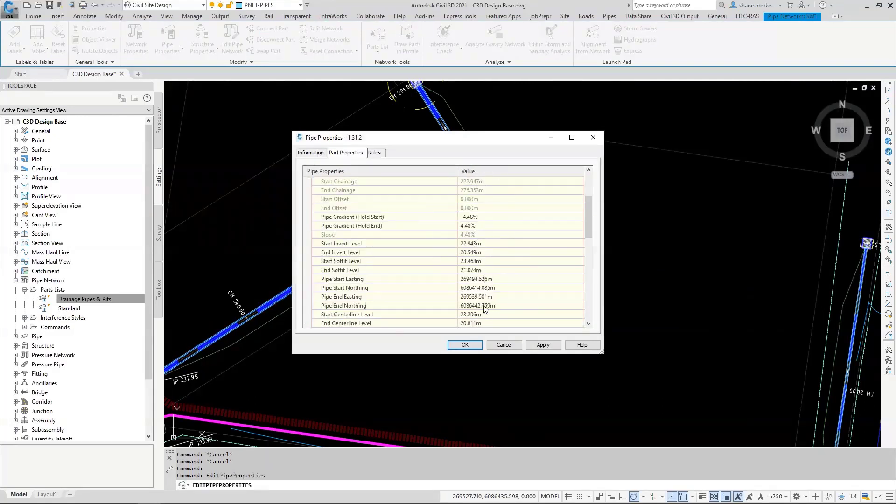
scroll(480, 312, "up", 3)
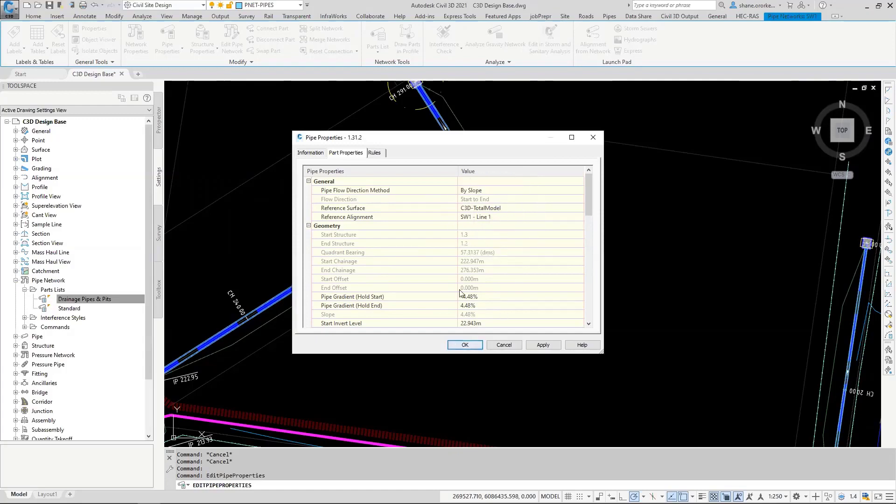
scroll(461, 291, "down", 5)
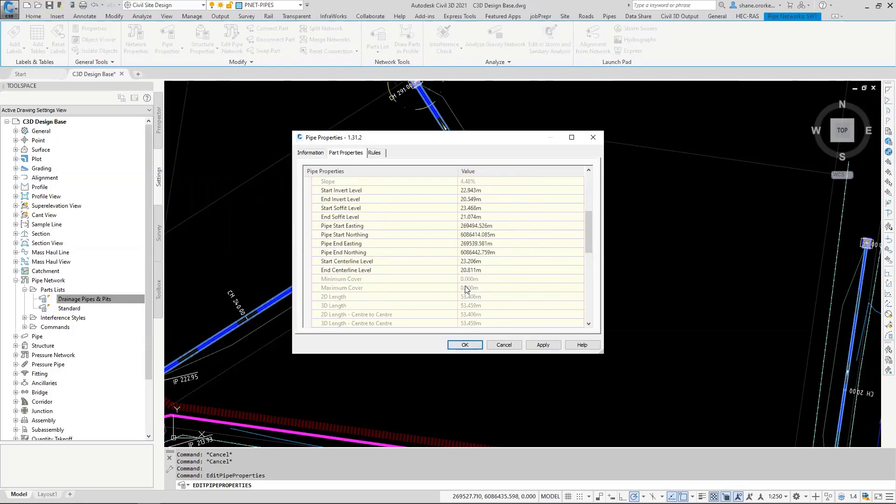
left_click(464, 345)
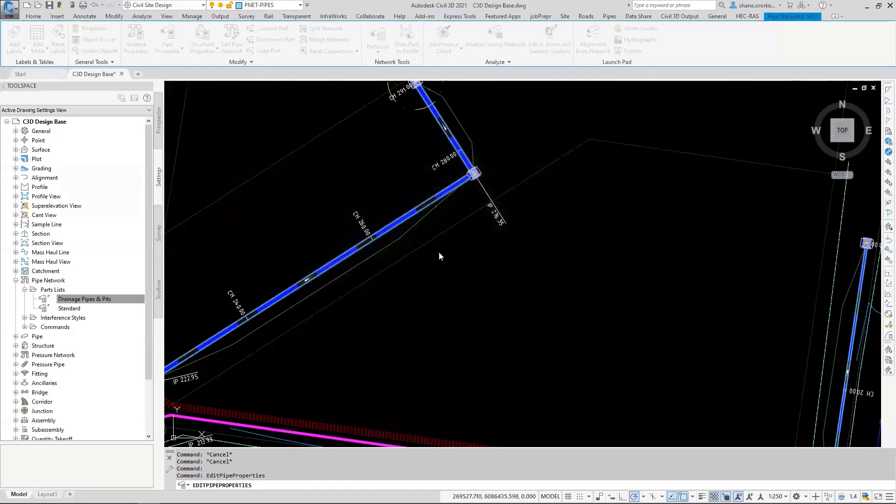
Select all similar network parts and examine the pipes and structures in 3D in the Object Viewer.
scroll(414, 186, "up", 5)
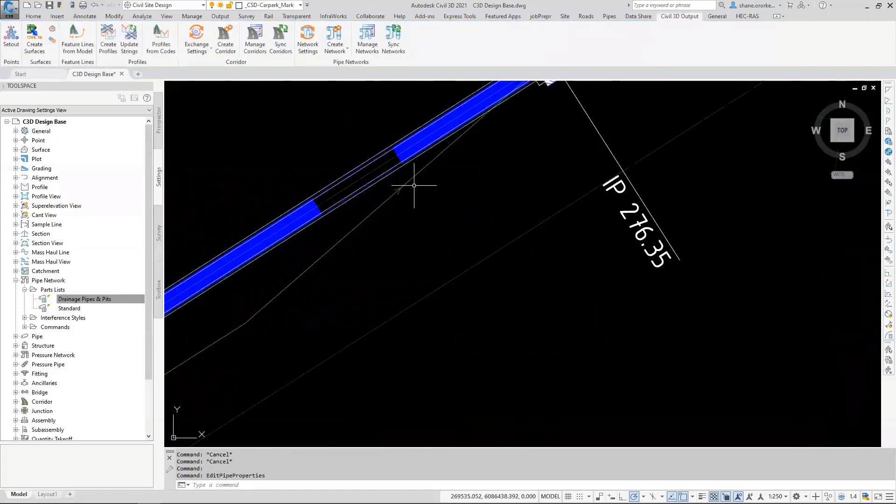
left_click(388, 177)
key("Escape")
left_click(387, 175)
middle_click_drag(528, 198, 480, 382)
scroll(491, 264, "up", 3)
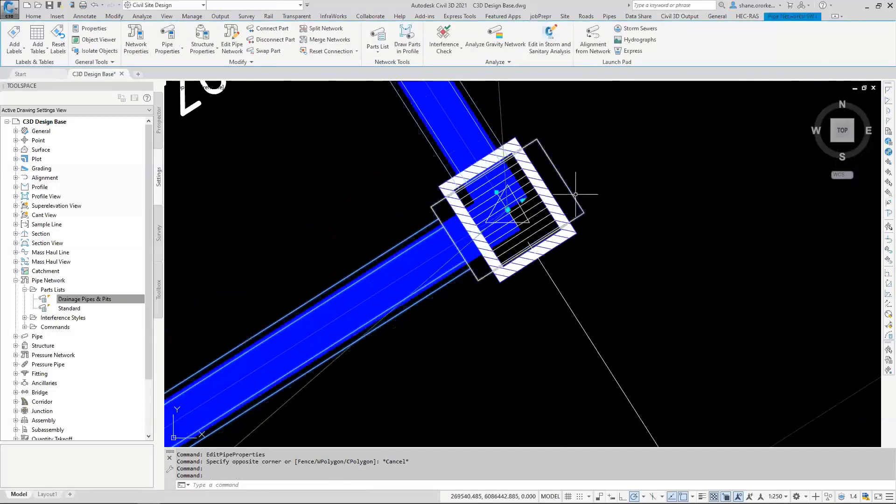
right_click(577, 196)
left_click(609, 326)
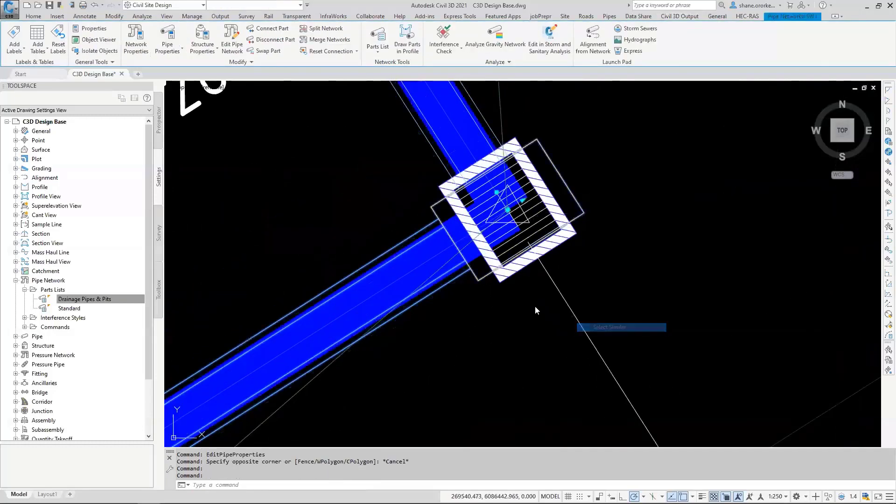
right_click(503, 312)
left_click(536, 432)
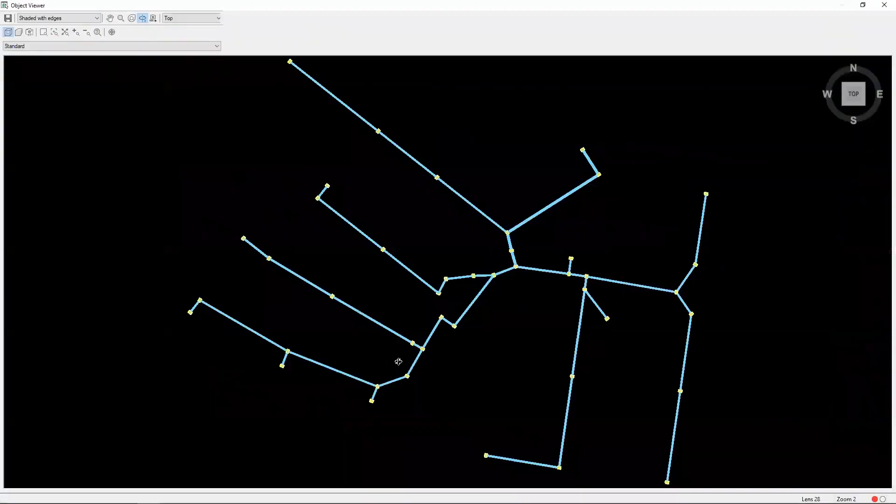
left_click_drag(398, 362, 424, 328)
scroll(490, 306, "up", 10)
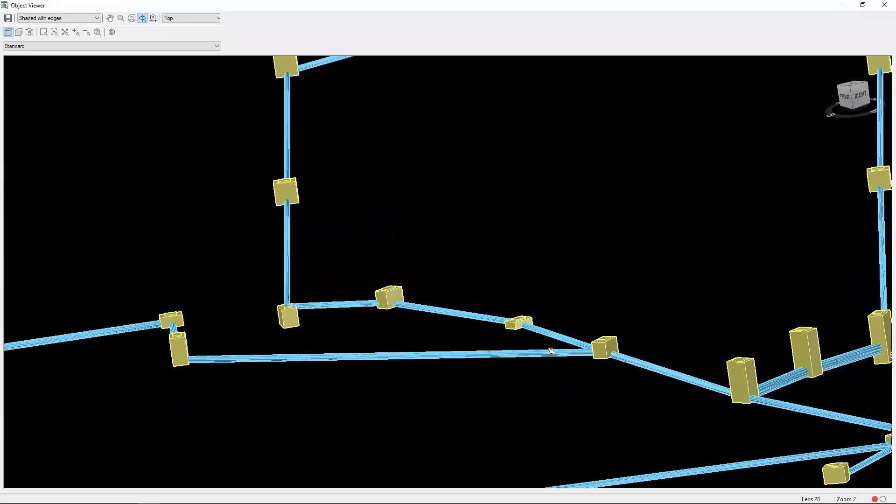
middle_click_drag(645, 263, 463, 123)
left_click_drag(519, 298, 486, 312)
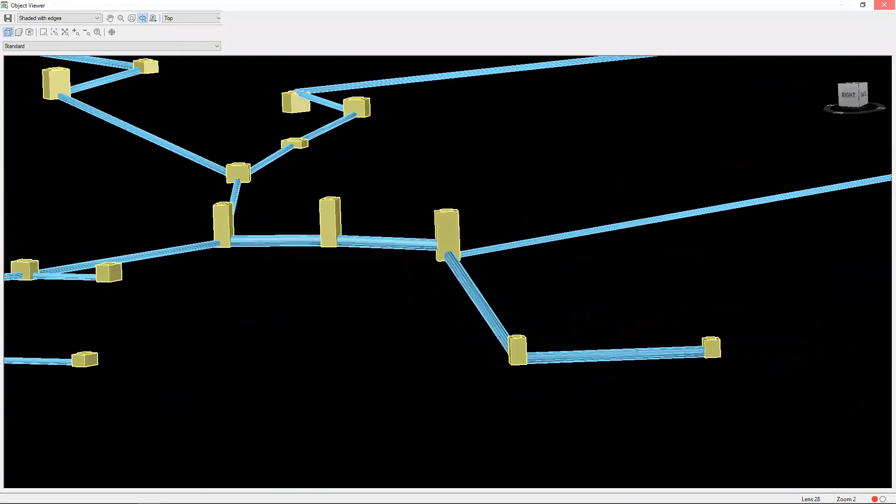
left_click(884, 5)
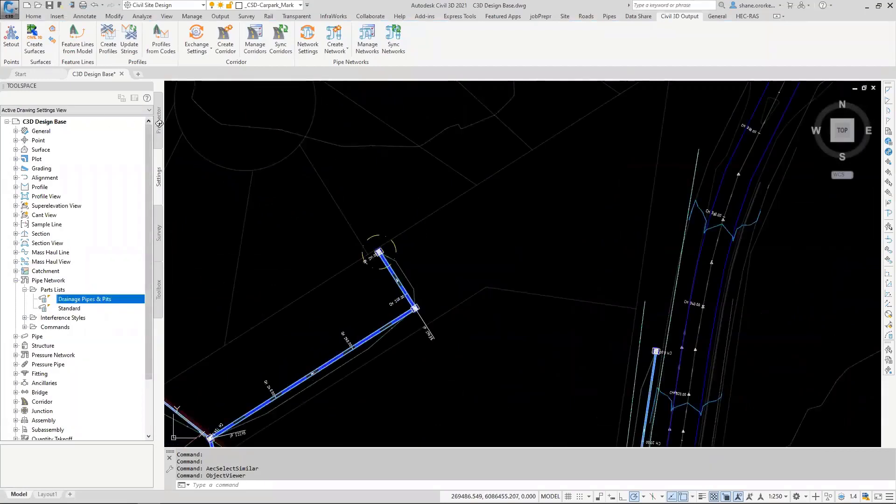
Review the lists of pipes and structures belonging to pipe network SW1 in the Prospector.
left_click(157, 122)
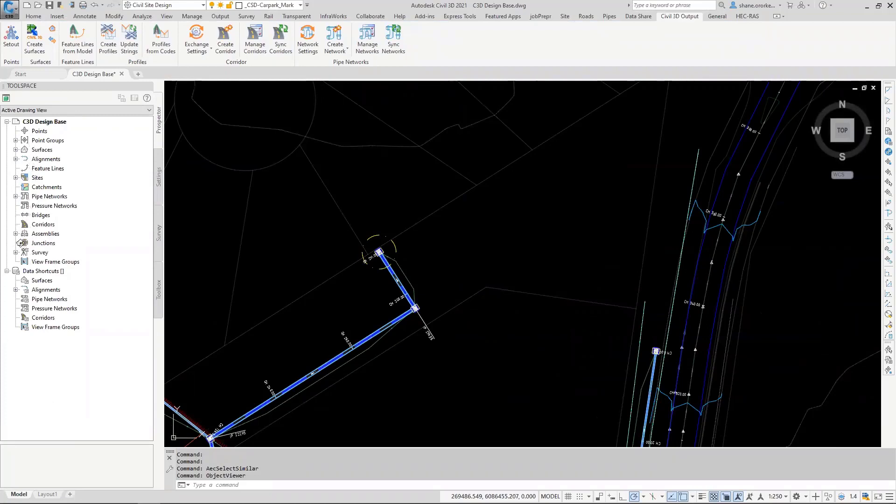
left_click(16, 197)
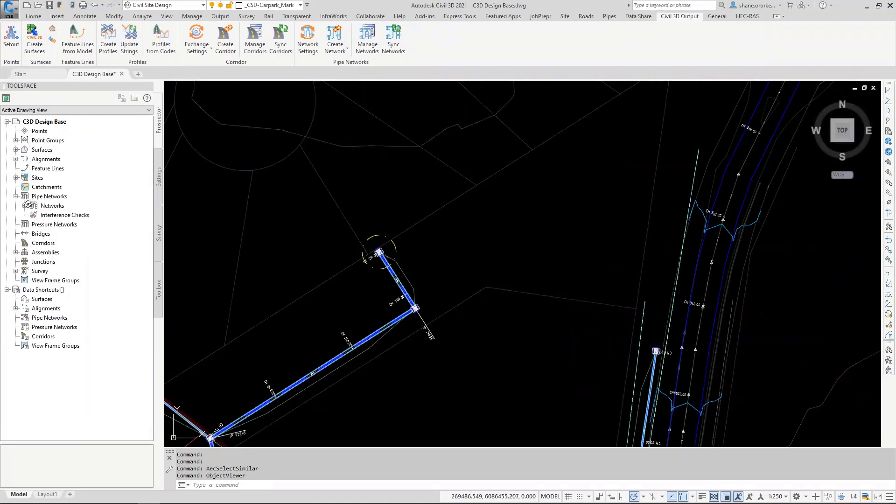
left_click(25, 205)
left_click(34, 215)
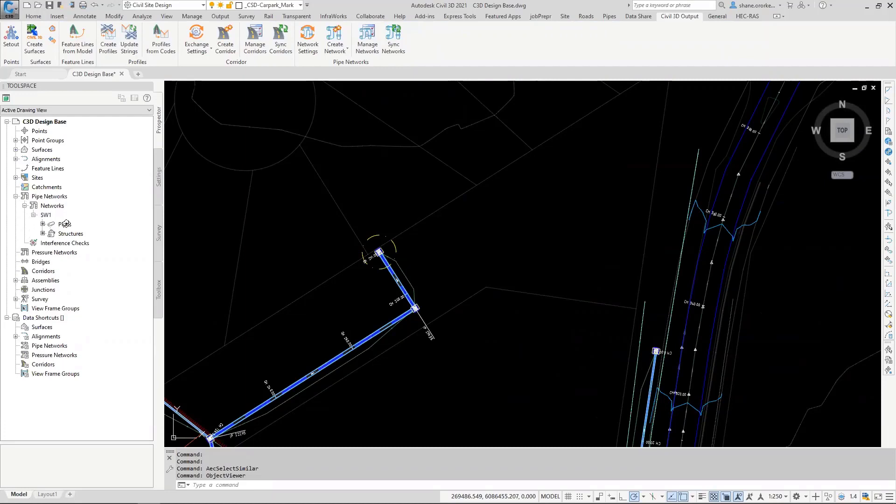
left_click(65, 224)
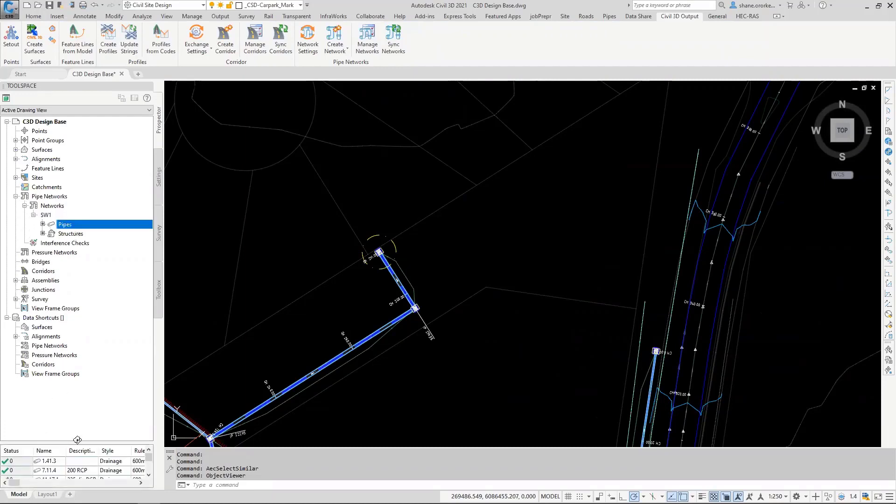
left_click_drag(77, 440, 84, 318)
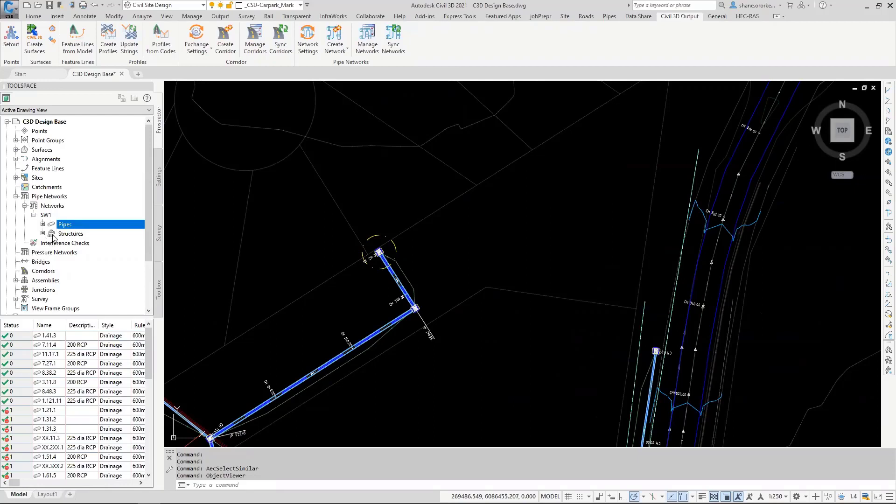
left_click(68, 234)
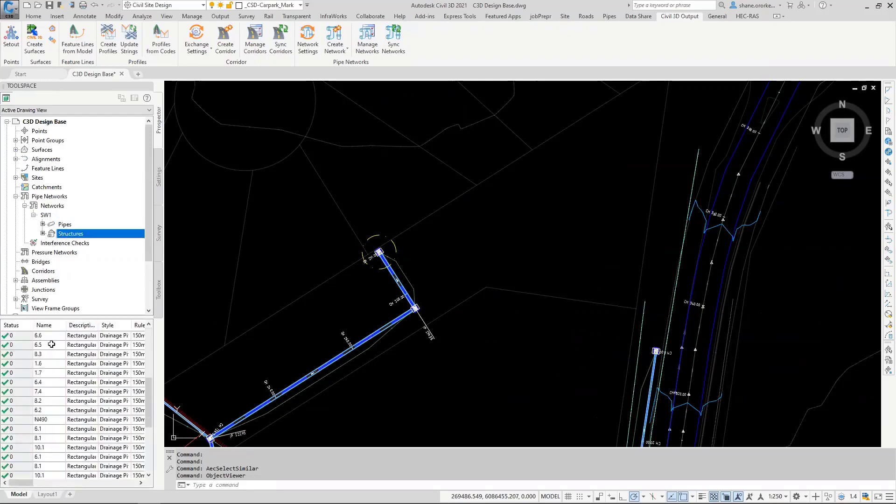
scroll(51, 344, "down", 2)
scroll(59, 370, "down", 3)
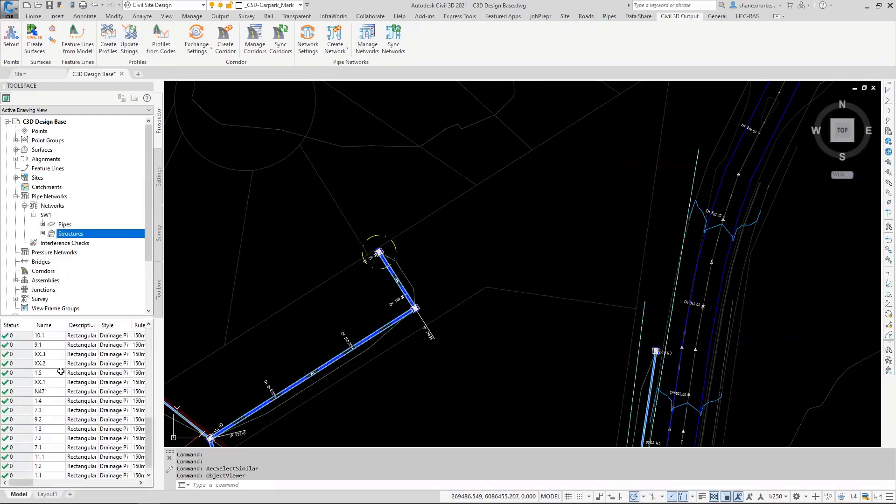
scroll(68, 378, "up", 7)
scroll(71, 358, "up", 3)
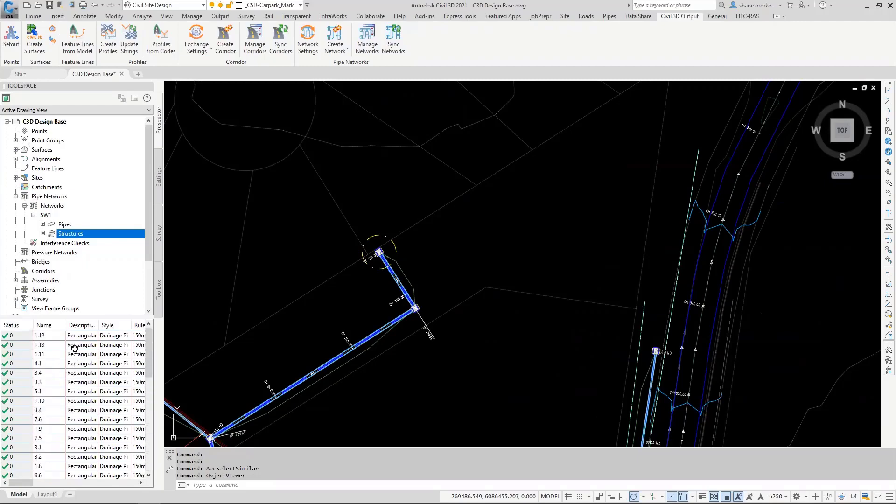
left_click(464, 344)
key("Escape")
key("Escape")
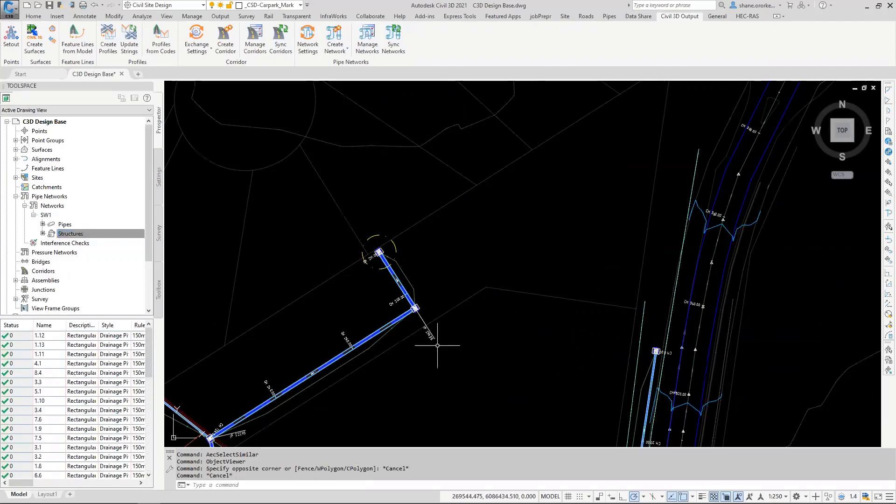
Move the CH 0.00 end pit of the Road 2 branch northwest to about 269396.6, 6086444.2 with Ignore Road, updating the Civil 3D network.
middle_click_drag(437, 341, 479, 303)
scroll(472, 248, "up", 5)
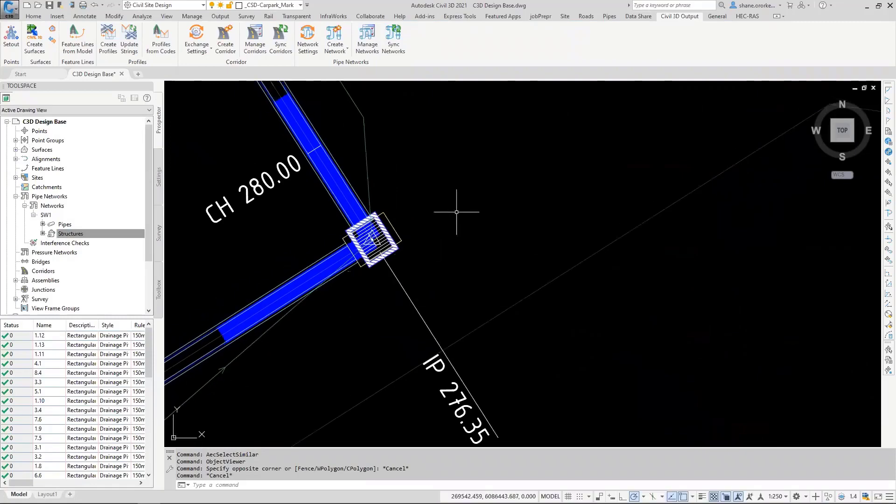
scroll(420, 244, "down", 5)
scroll(423, 244, "down", 2)
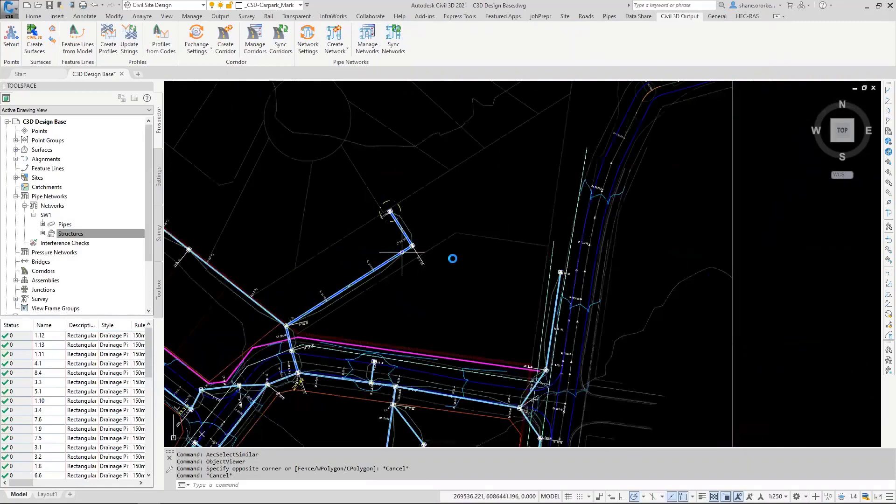
middle_click_drag(336, 279, 627, 259)
key("Escape")
key("Escape")
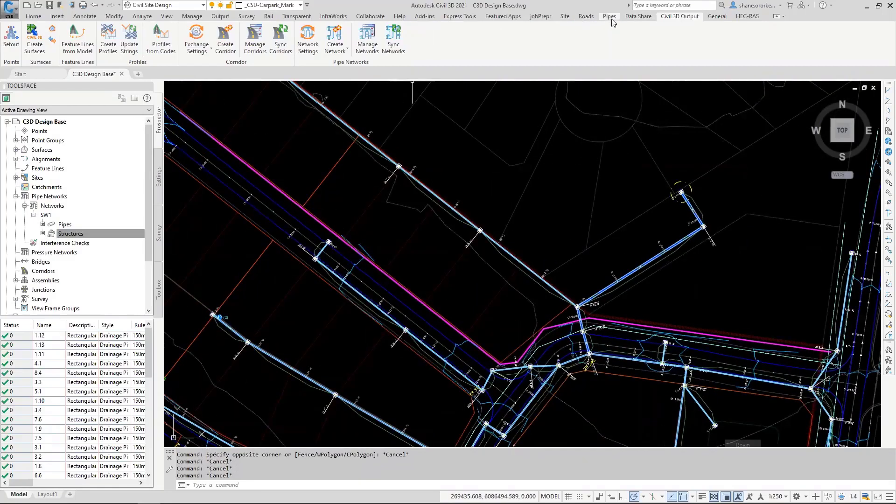
left_click(609, 17)
scroll(329, 244, "up", 6)
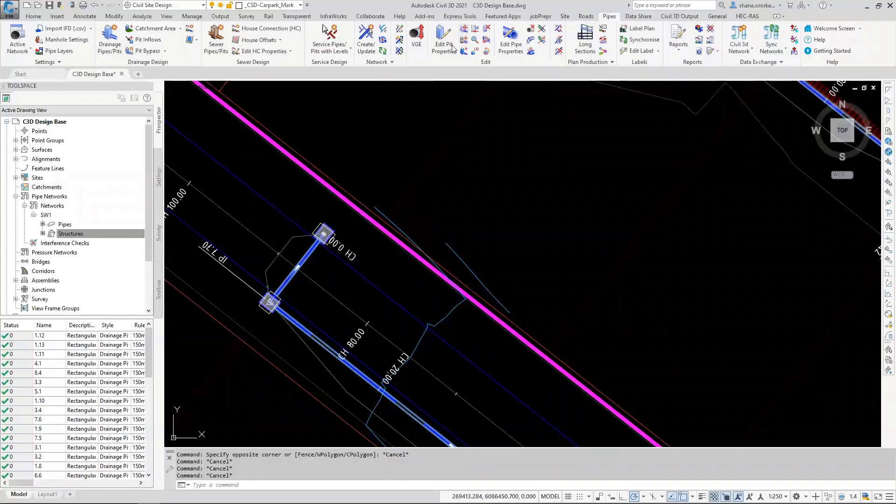
left_click(325, 31)
left_click(323, 233)
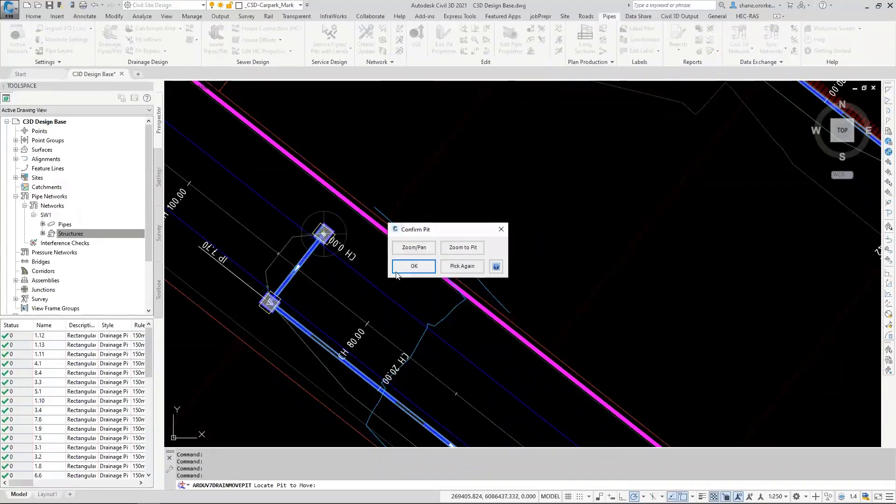
left_click(402, 267)
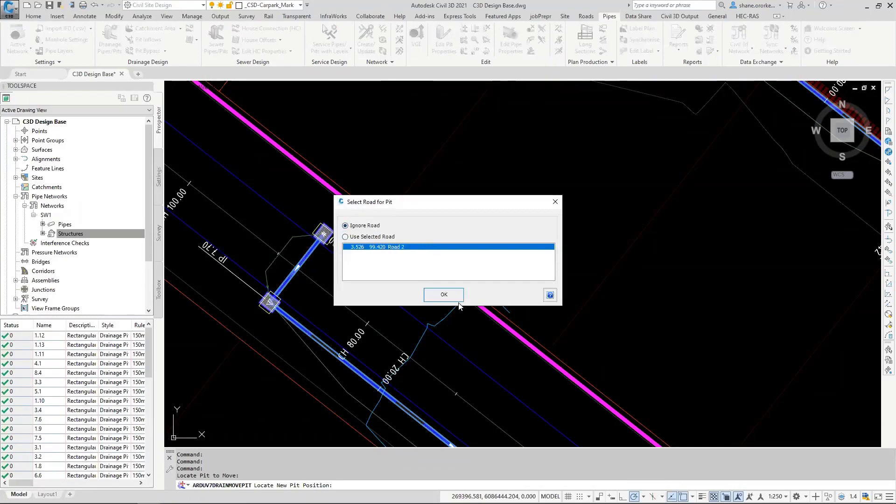
left_click(444, 295)
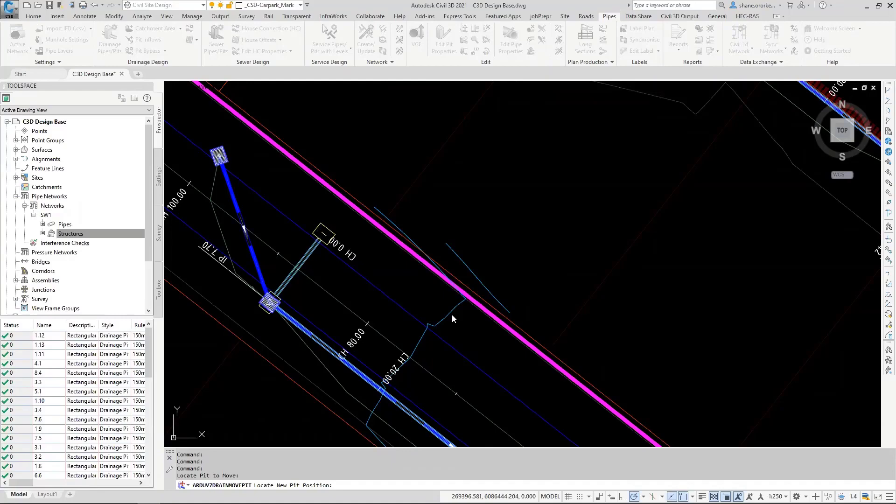
left_click(451, 314)
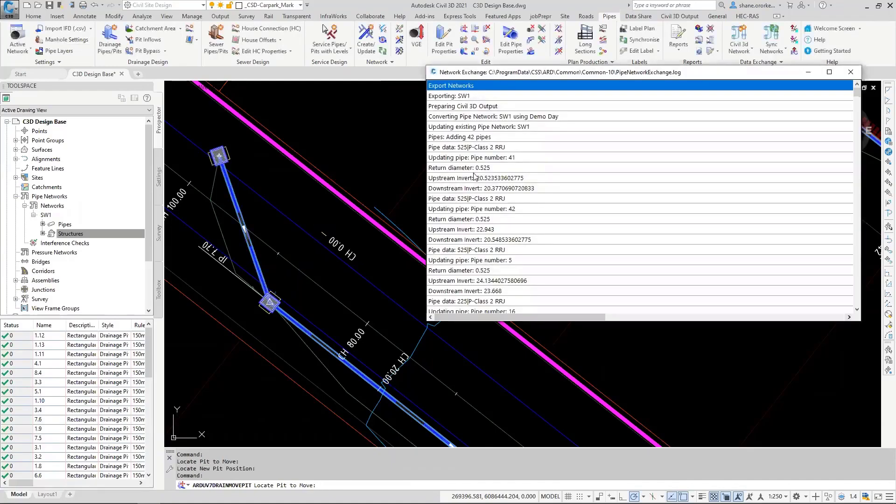
left_click(851, 72)
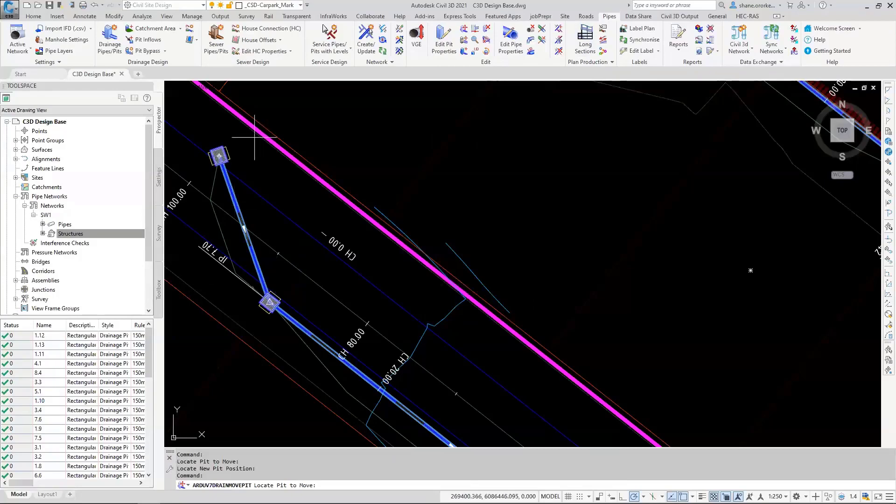
scroll(324, 334, "down", 3)
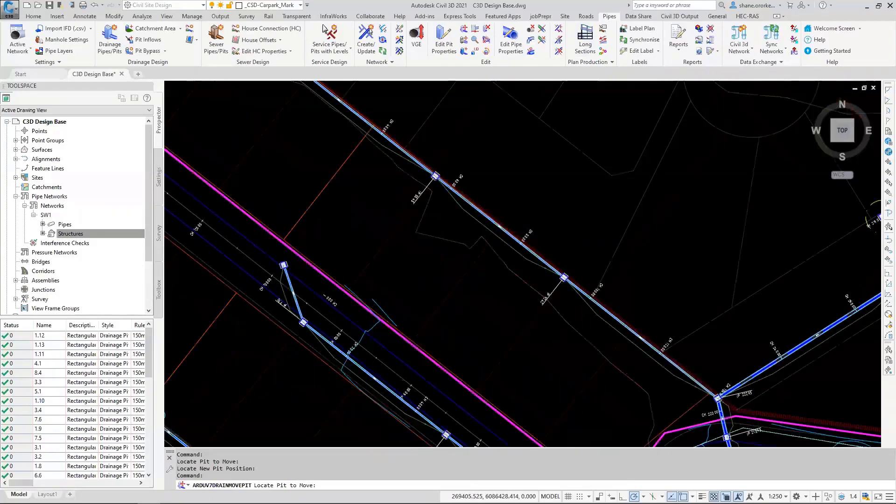
middle_click_drag(422, 367, 365, 252)
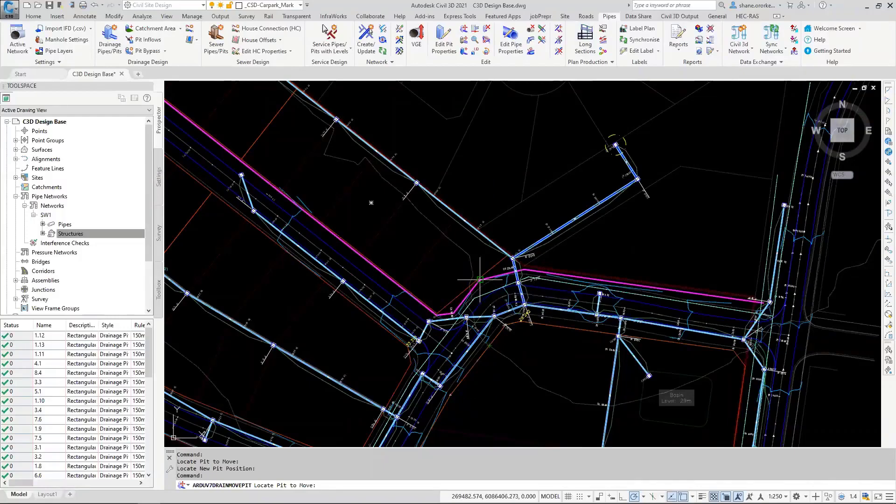
scroll(479, 282, "down", 2)
middle_click_drag(379, 244, 447, 238)
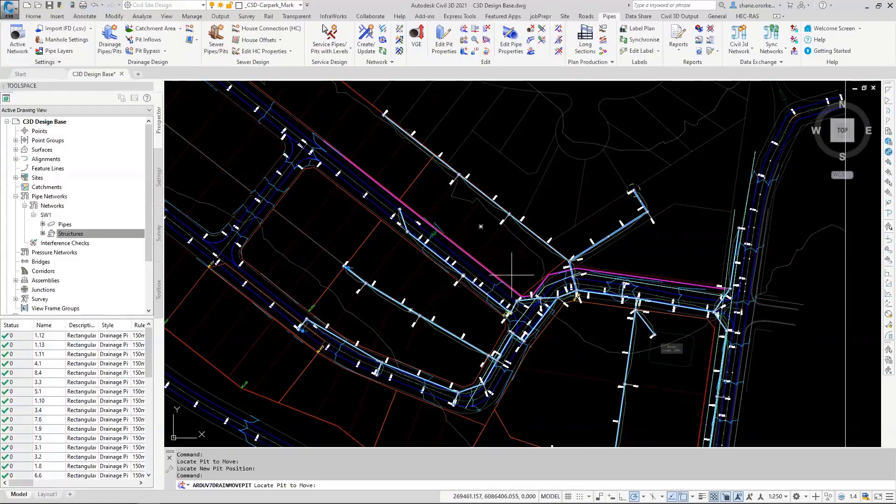
End the pit move command and add plan labels to the entire SW1 pipe network, starting from structure 1.2.
middle_click_drag(544, 266, 480, 267)
scroll(513, 242, "up", 10)
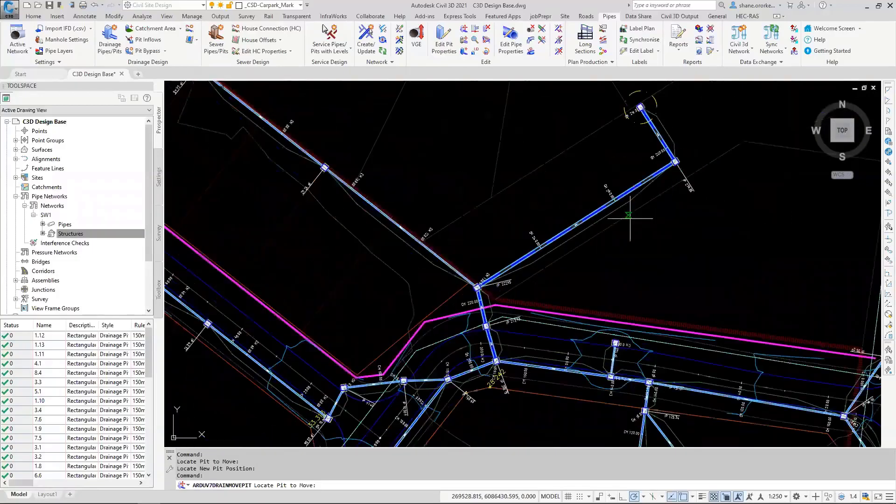
key("Escape")
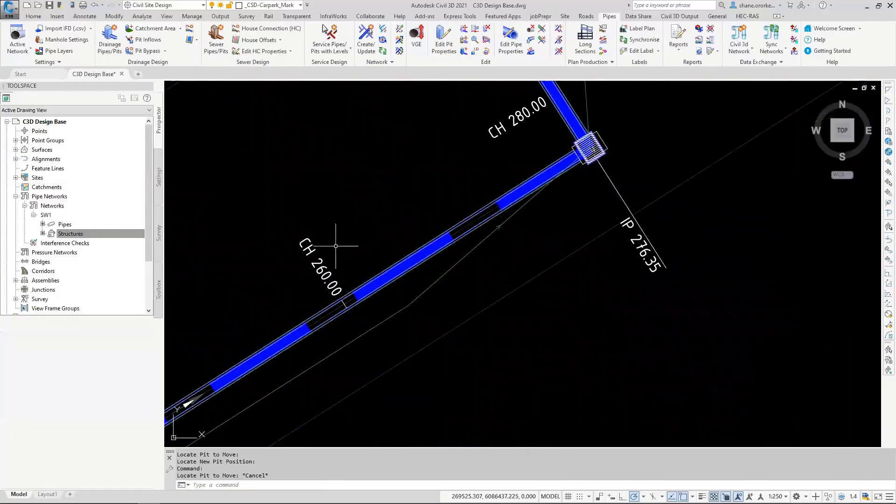
left_click(590, 141)
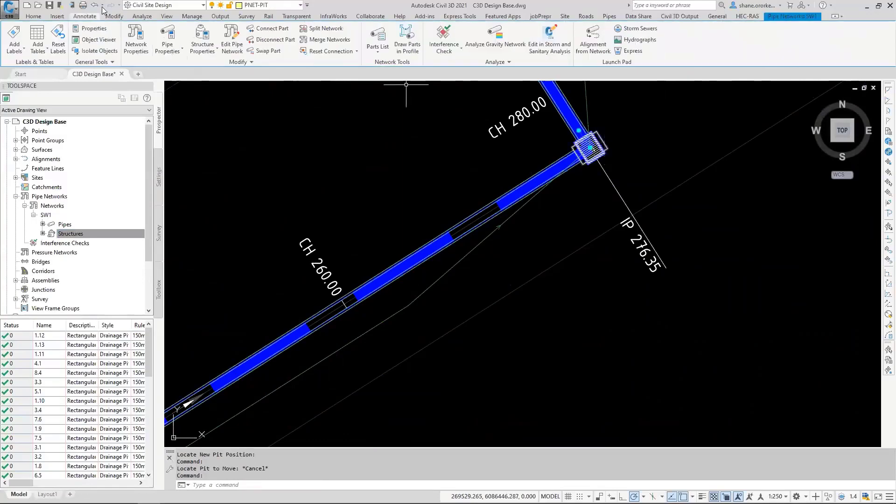
left_click(16, 52)
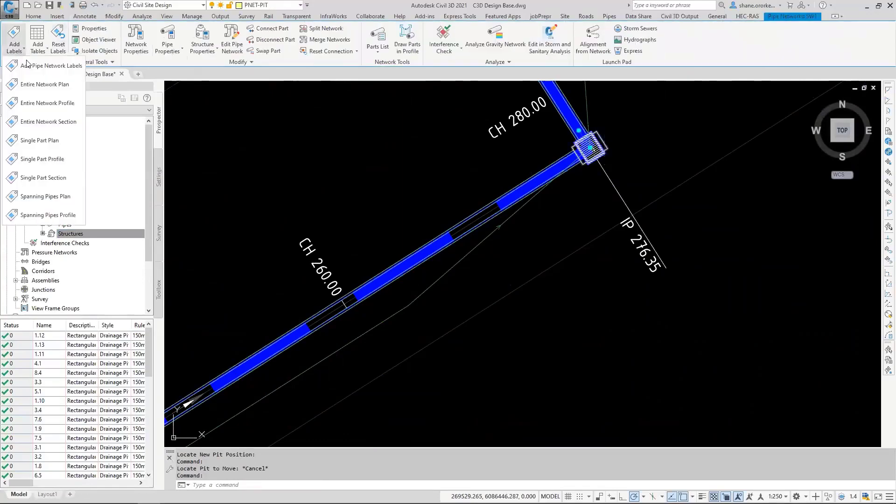
left_click(45, 84)
Examine the pipe and structure labels in plan, from structures 1.1 and 1.2 down to the junctions around 6.1 and 6.2.
scroll(584, 281, "down", 2)
middle_click_drag(528, 208, 446, 266)
scroll(447, 262, "down", 2)
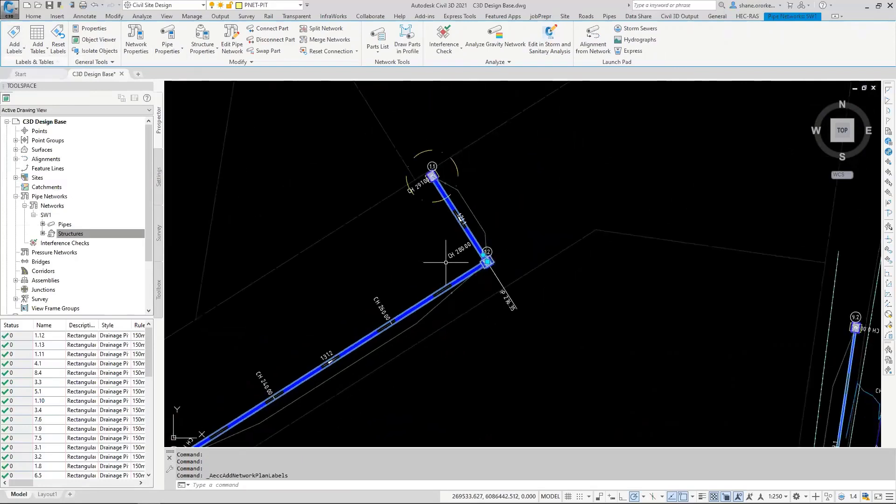
mouse_move(388, 319)
middle_mouse_down()
mouse_move(428, 294)
mouse_move(438, 308)
middle_mouse_up()
scroll(566, 276, "up", 2)
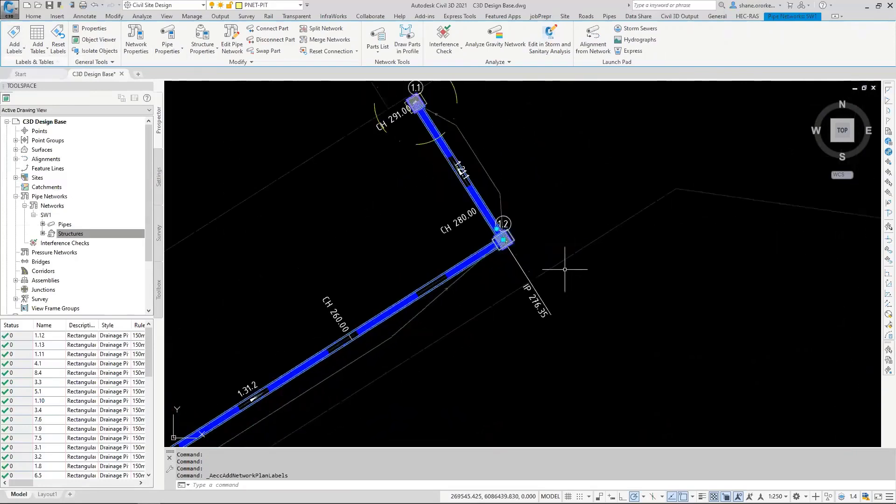
scroll(494, 228, "up", 4)
scroll(496, 229, "down", 6)
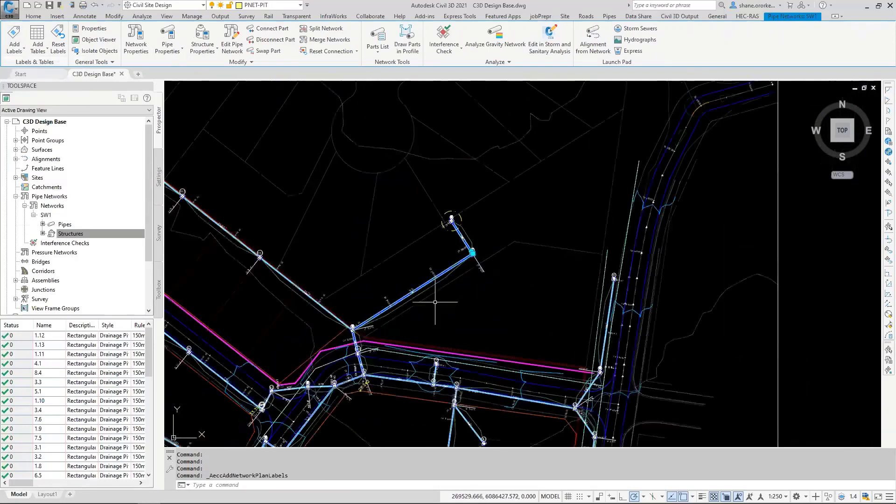
middle_click_drag(335, 353, 433, 258)
scroll(441, 252, "up", 6)
middle_click_drag(408, 316, 529, 226)
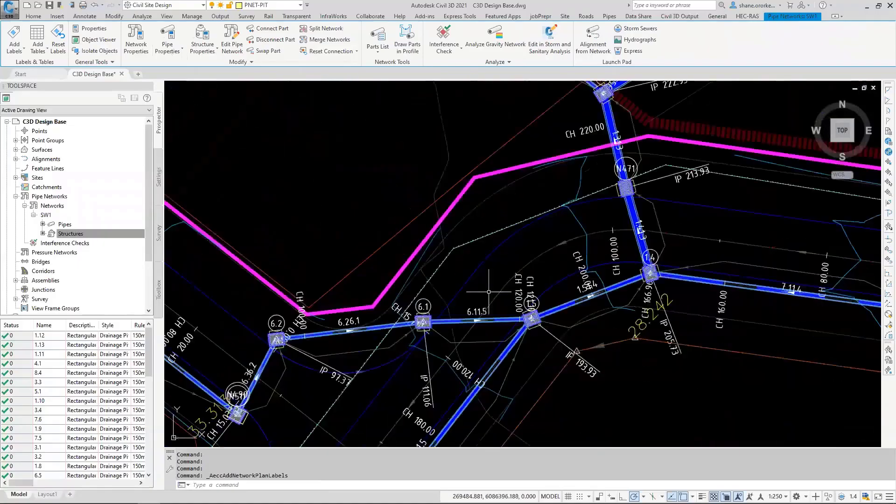
scroll(447, 295, "up", 4)
middle_click_drag(375, 307, 486, 200)
scroll(498, 190, "down", 8)
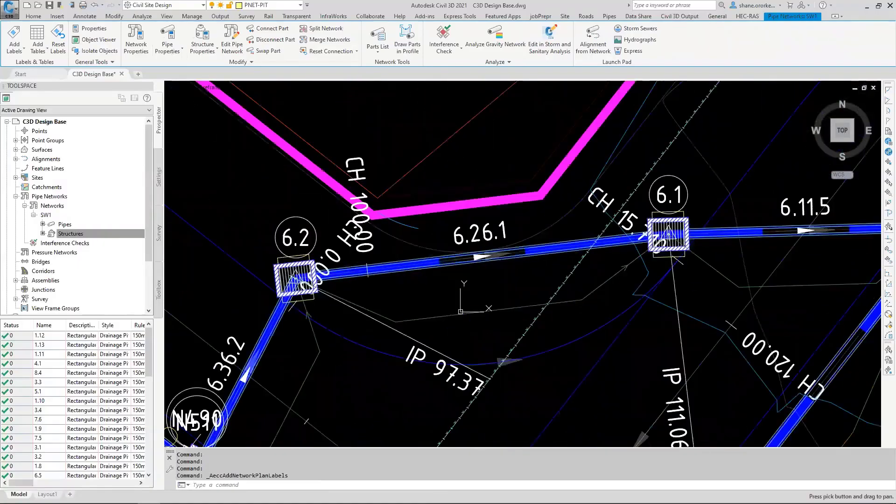
scroll(545, 222, "down", 10)
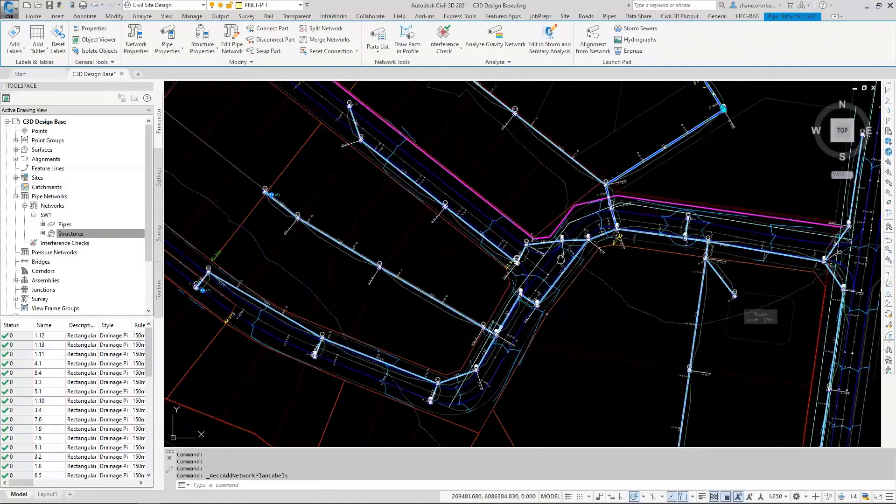
middle_click_drag(407, 204, 443, 241)
Look over the drawn long sections and open the vertical grading editor for network SW1 at upstream pit 1.13.
scroll(582, 173, "up", 10)
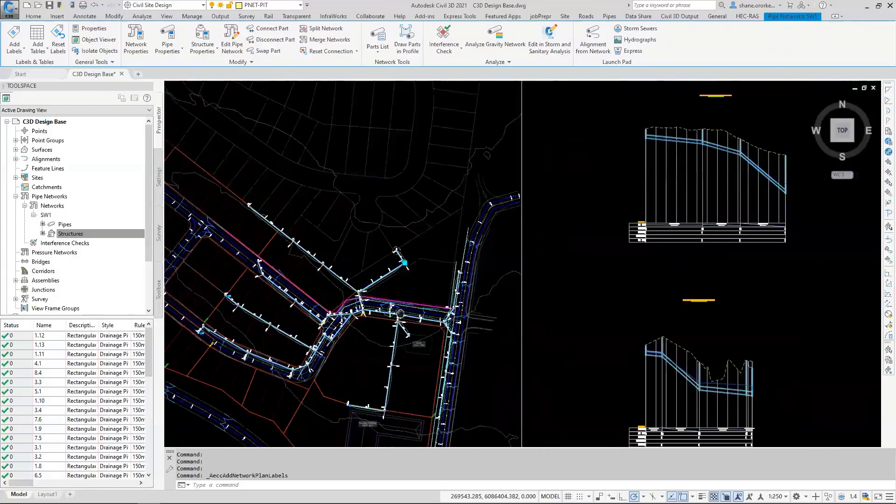
scroll(582, 172, "down", 6)
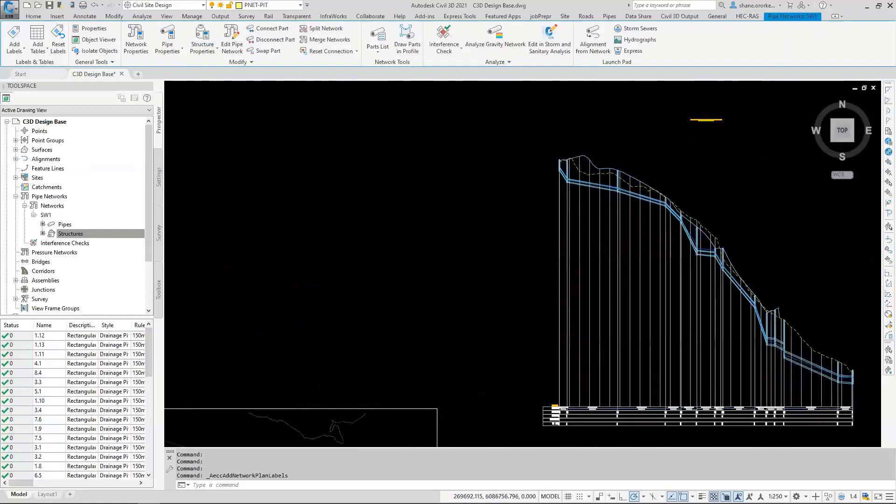
scroll(455, 337, "down", 2)
mouse_move(440, 350)
middle_mouse_down()
mouse_move(490, 234)
mouse_move(536, 184)
middle_mouse_up()
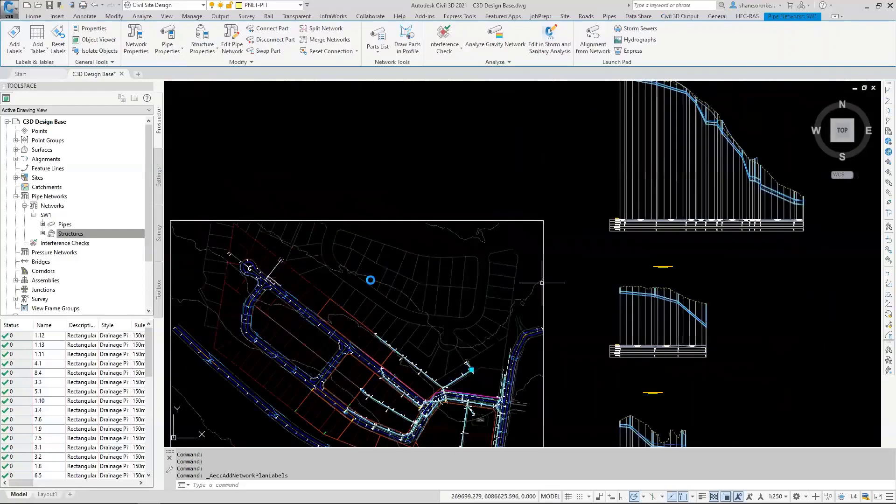
scroll(336, 374, "up", 6)
middle_click_drag(336, 375, 338, 86)
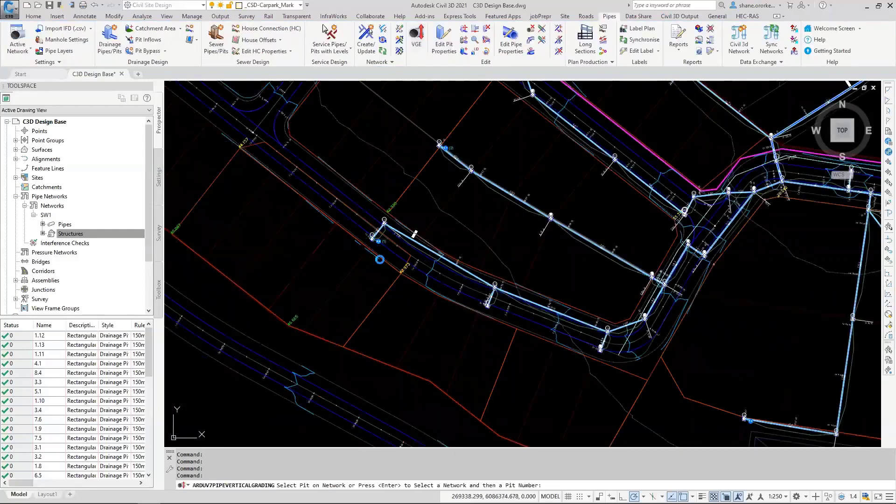
left_click(379, 256)
left_click(422, 268)
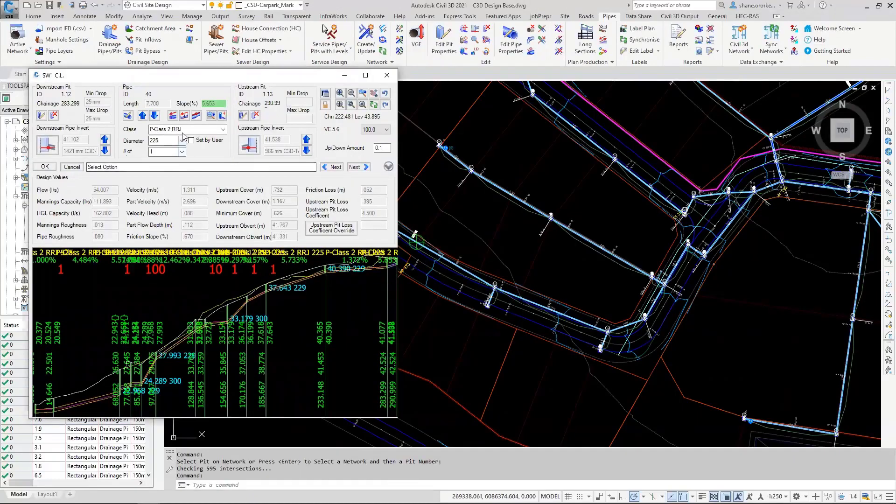
Limit the vertical grading display to 2 pipes around pipe 40 and move the editor window clear of the drawing.
left_click(362, 93)
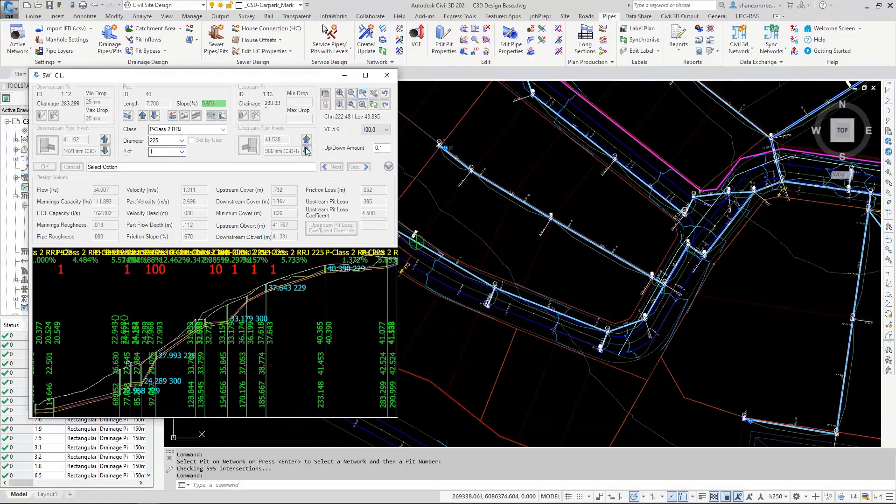
left_click(147, 91)
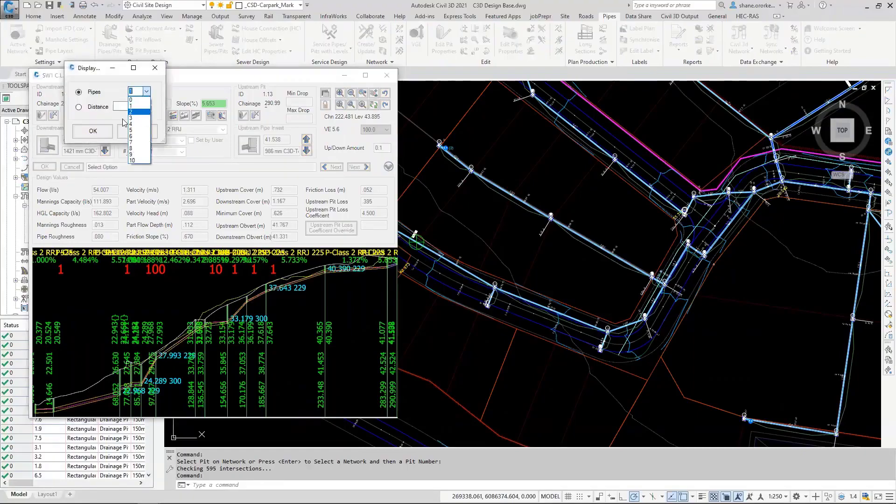
left_click(135, 106)
left_click(93, 131)
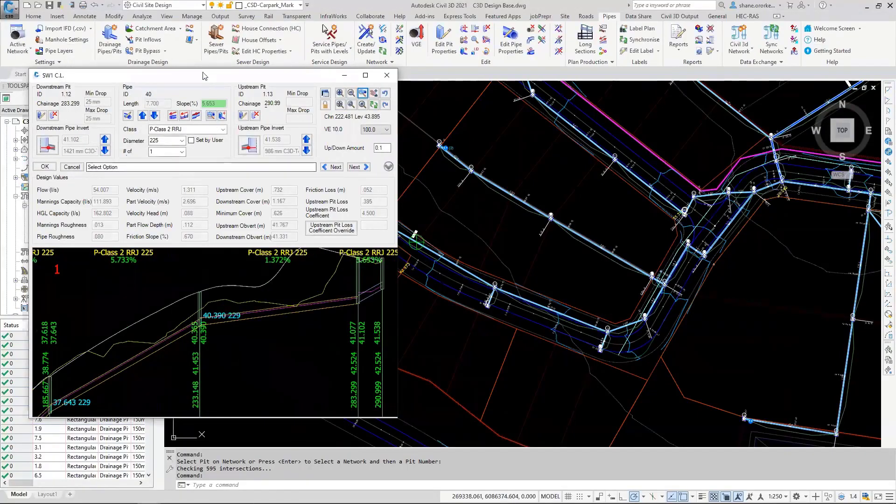
left_click_drag(204, 76, 186, 30)
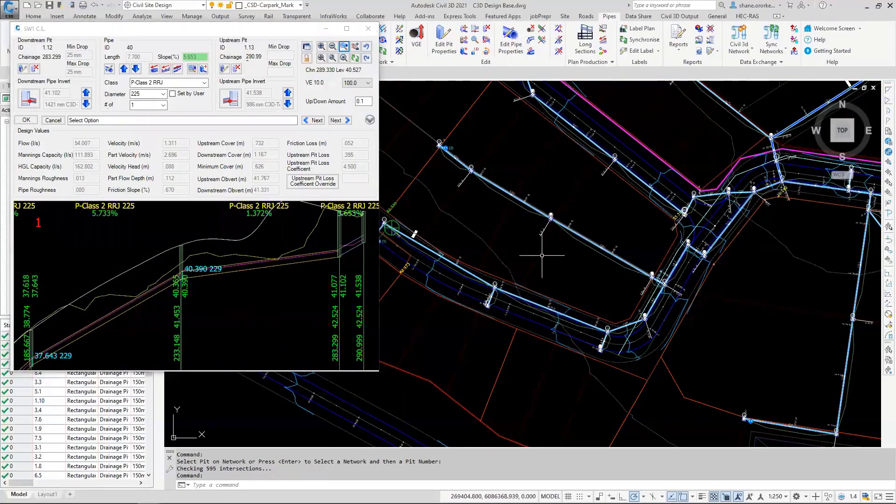
With the main line's long section in view, set the diameter of the pipe between pits 1.12 and 1.13 to 300.
scroll(539, 253, "down", 5)
middle_click_drag(744, 340, 488, 340)
scroll(485, 247, "up", 8)
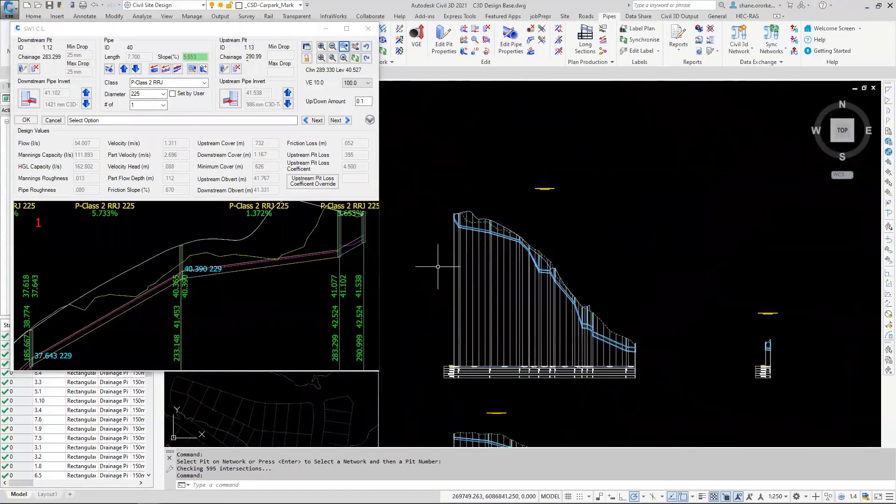
middle_click_drag(470, 208, 521, 240)
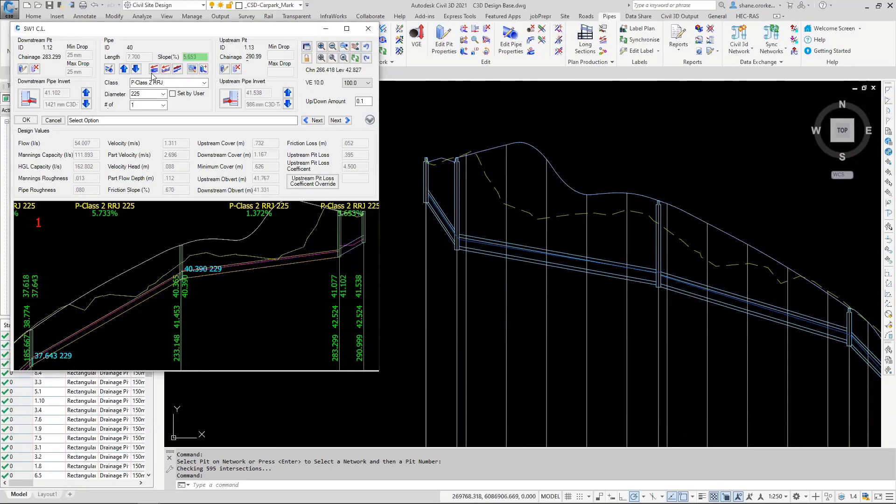
left_click(164, 94)
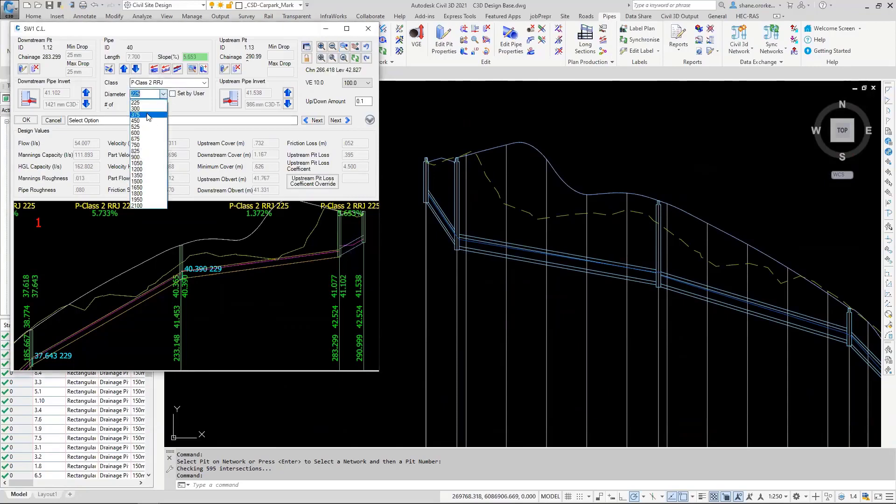
left_click(138, 108)
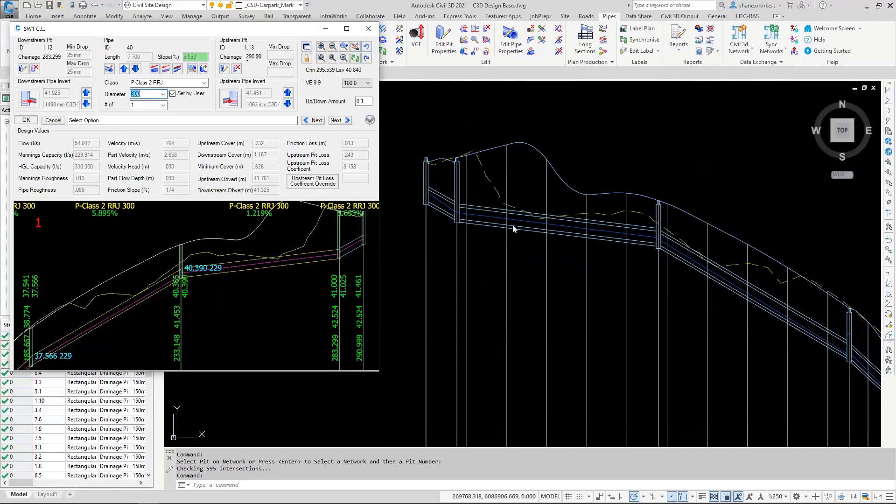
Lower the pipe between pits 1.11 and 1.12 by 0.4 m in 0.1 m increments and accept the grading edits.
left_click(224, 271)
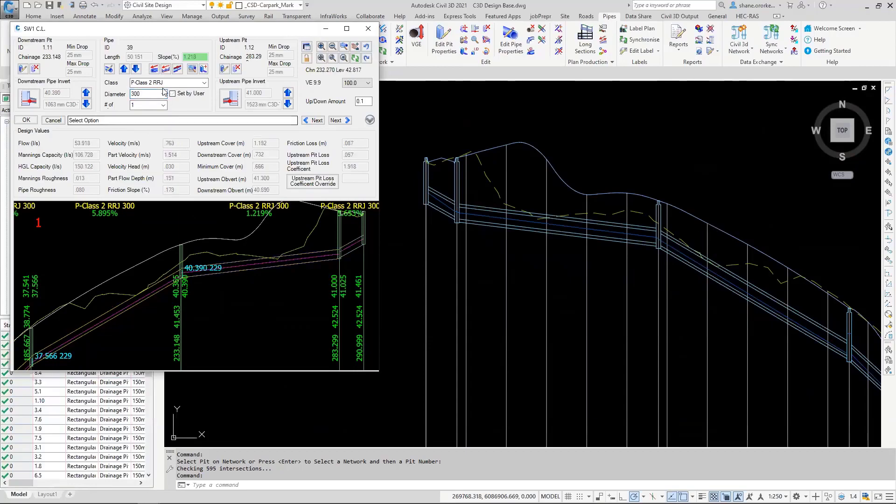
left_click(135, 69)
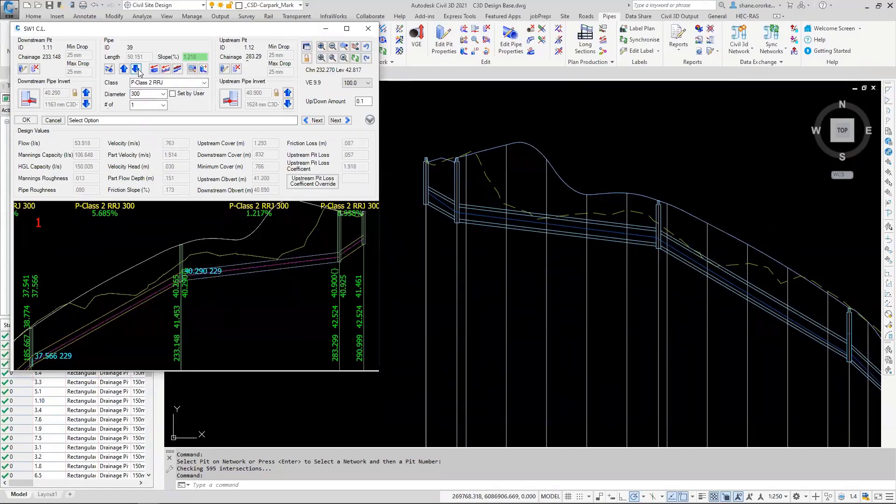
left_click(136, 69)
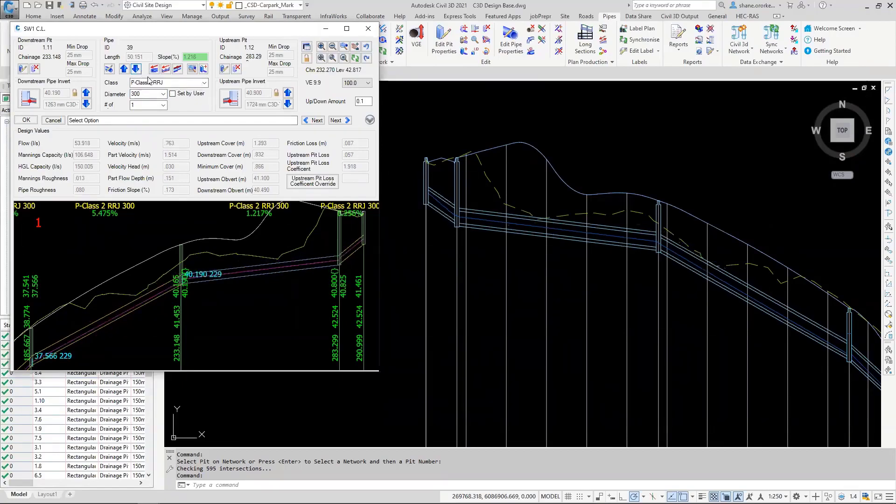
left_click(135, 69)
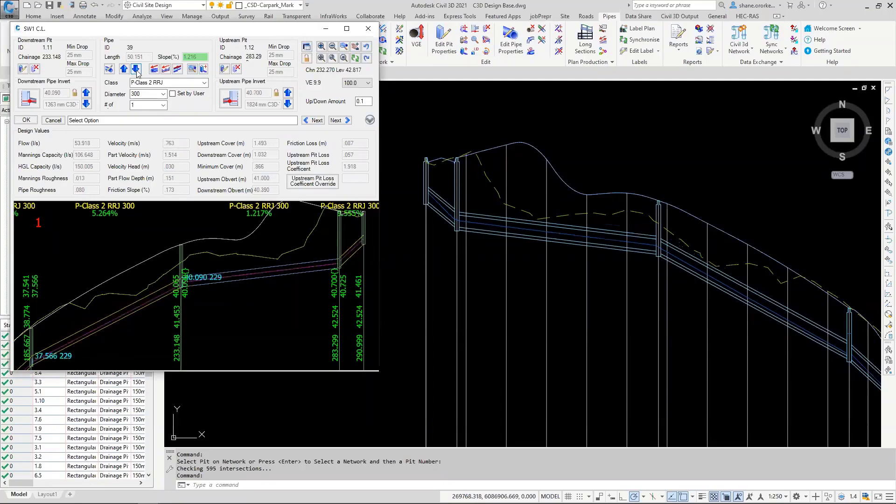
left_click(136, 69)
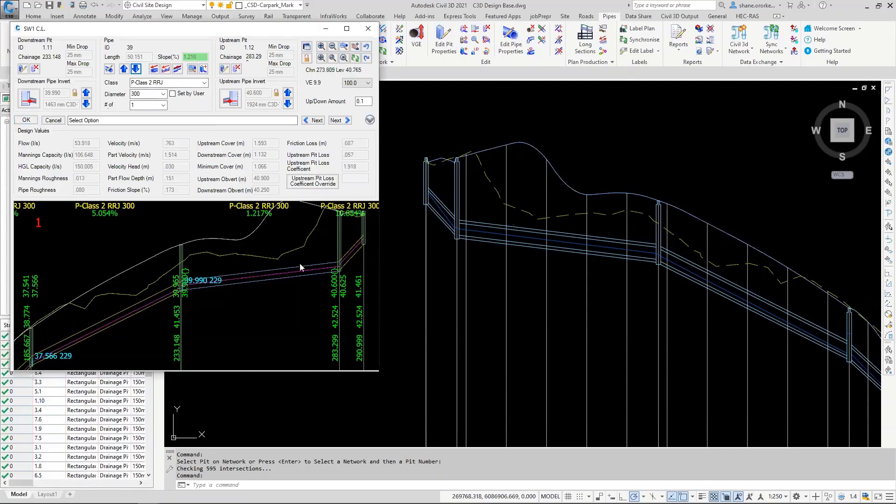
left_click(27, 121)
Open the Civil 3D network manager and check the Sync and Dynamic settings of SW1.
mouse_move(515, 361)
middle_mouse_down()
mouse_move(513, 161)
mouse_move(515, 191)
middle_mouse_up()
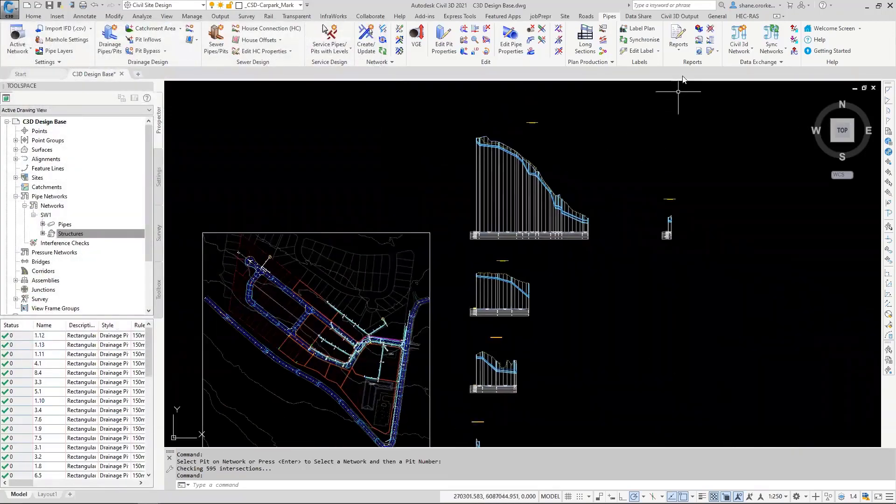
left_click(680, 16)
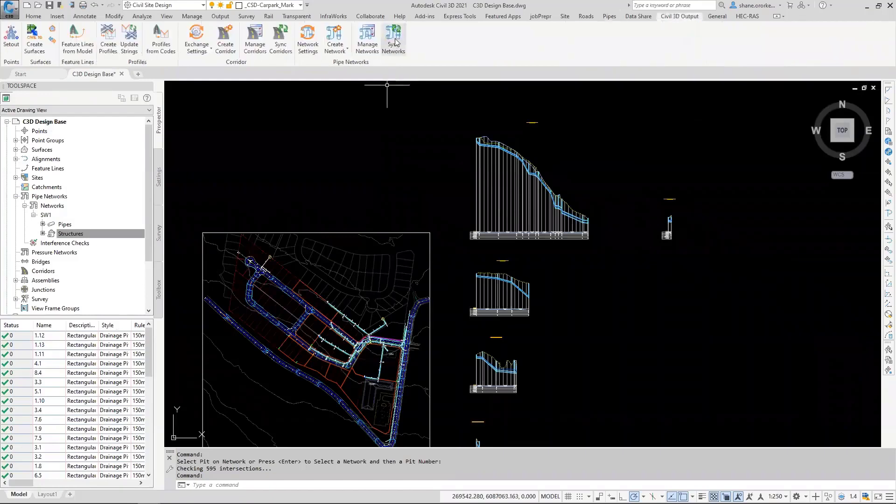
left_click(365, 39)
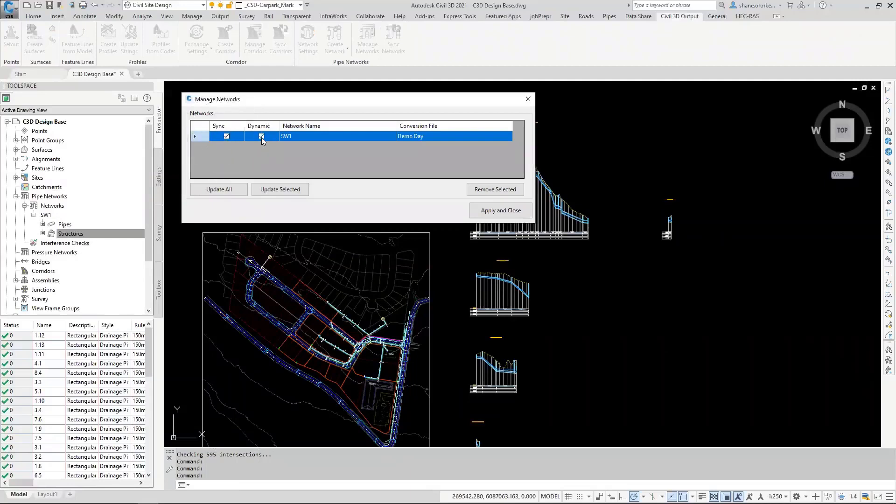
left_click(395, 38)
left_click(395, 38)
key("ctrl")
left_click(261, 137)
Review the conversion file and surface options for updating SW1, and close the network manager without updating.
left_click(276, 190)
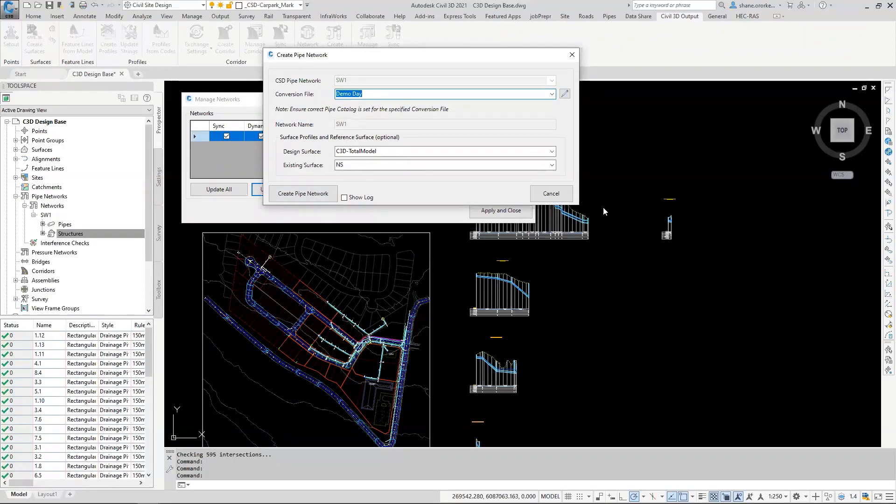
left_click(551, 194)
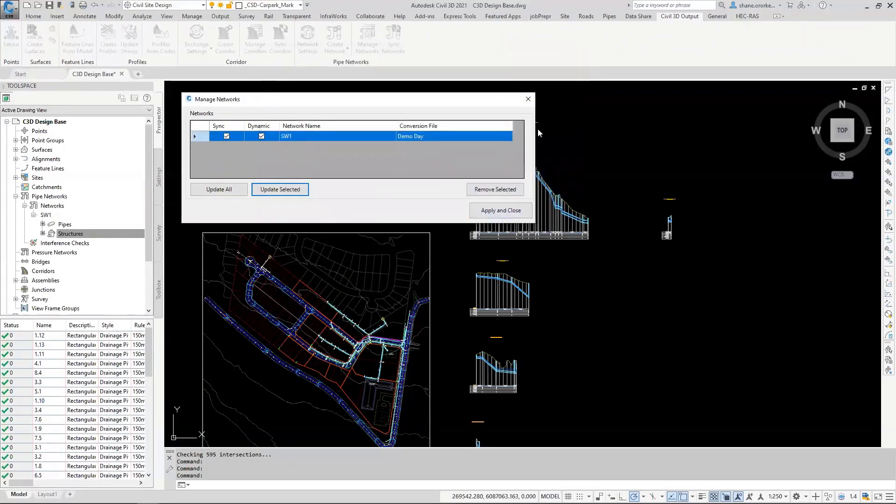
left_click(527, 99)
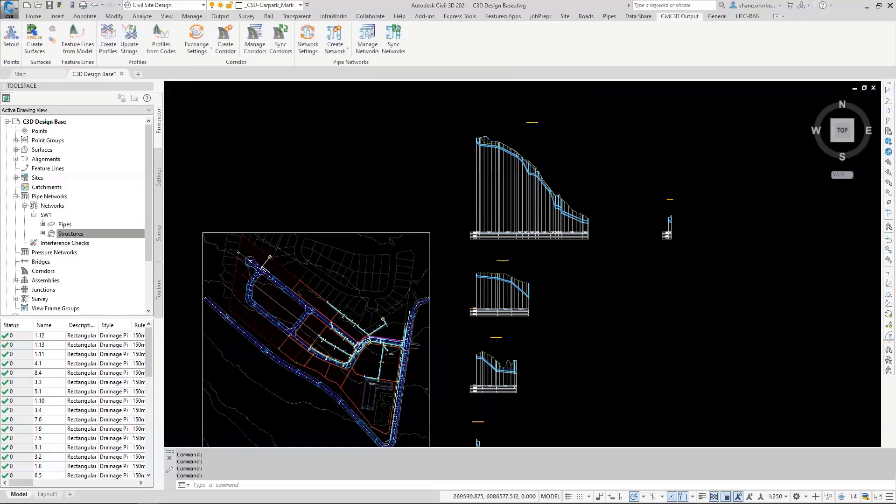
Look over the full set of long sections and the labelled pipe network in plan.
scroll(405, 269, "down", 4)
middle_click_drag(355, 249, 333, 207)
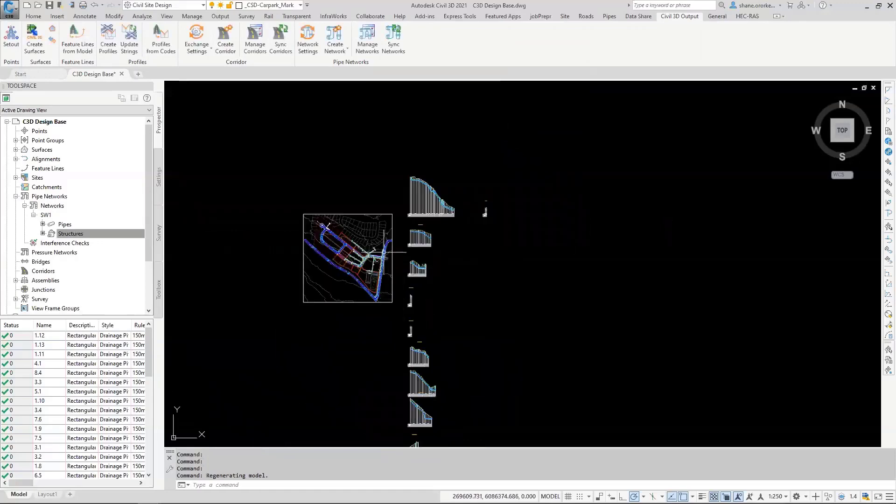
middle_click_drag(377, 235, 384, 214)
scroll(408, 256, "down", 2)
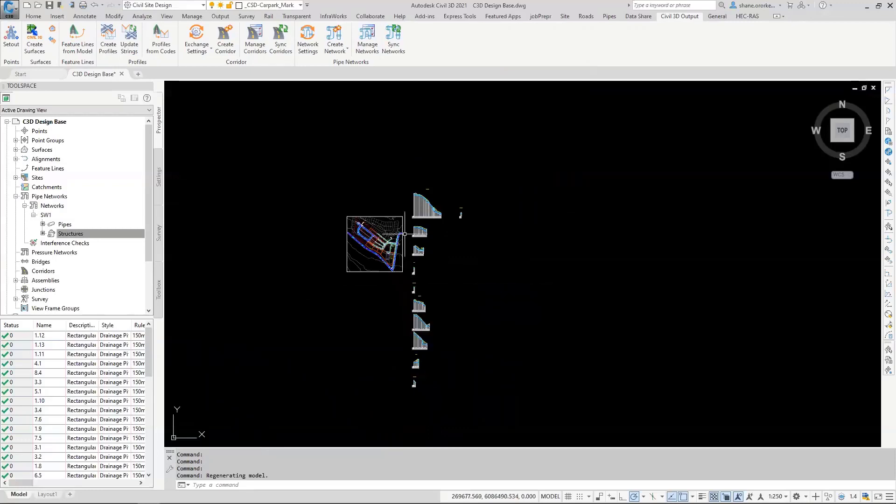
scroll(386, 238, "up", 6)
scroll(369, 246, "up", 8)
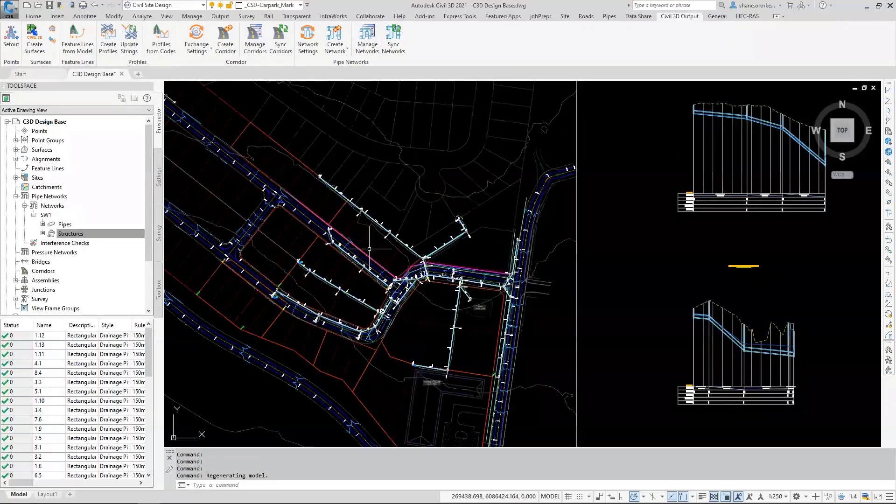
middle_click_drag(497, 311, 382, 279)
scroll(401, 269, "down", 2)
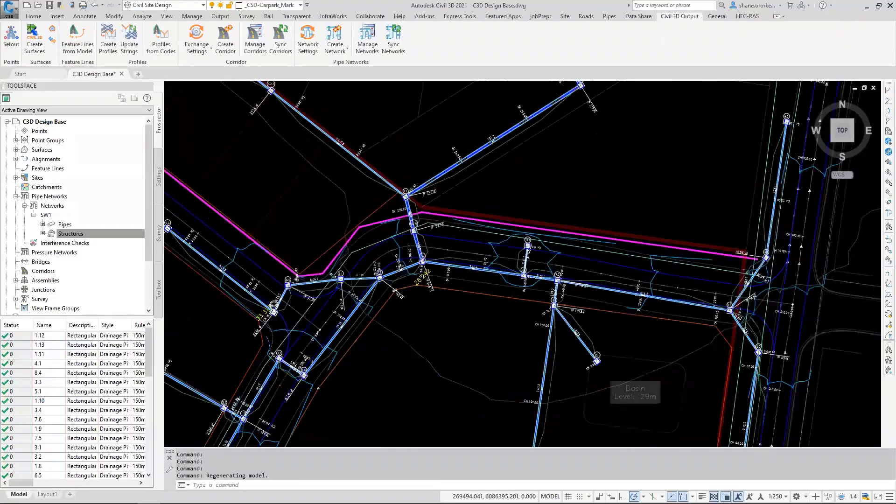
Set the sewer pipe defaults to pipe class P-Class 3 RRJ, type 300, structure family Standard Cylindrical 1050 and structure name 1050.
scroll(396, 280, "down", 4)
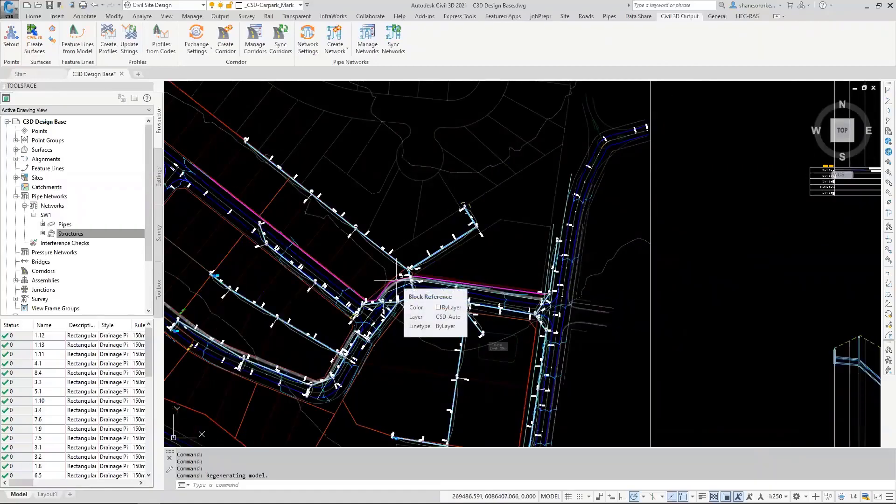
left_click(609, 17)
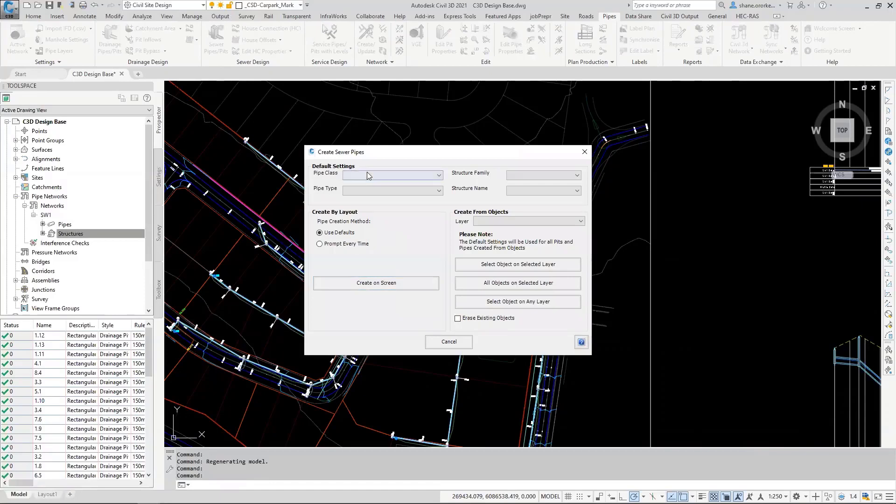
left_click(369, 174)
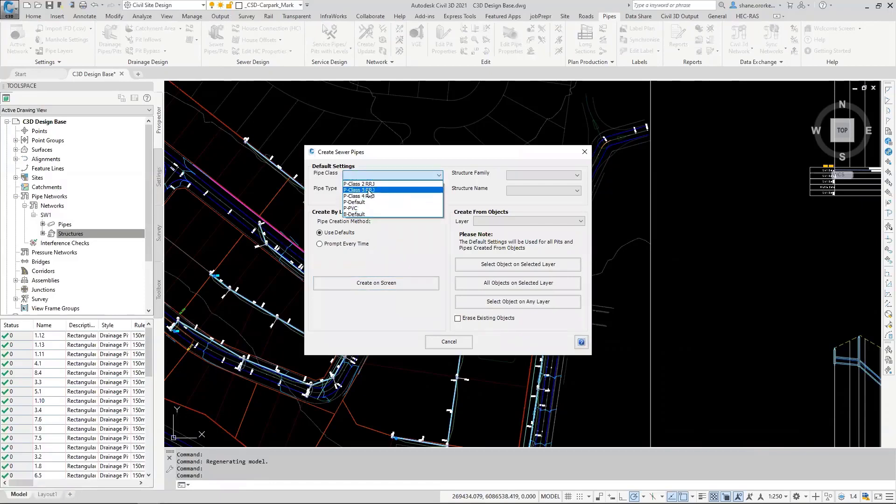
left_click(370, 190)
left_click(397, 190)
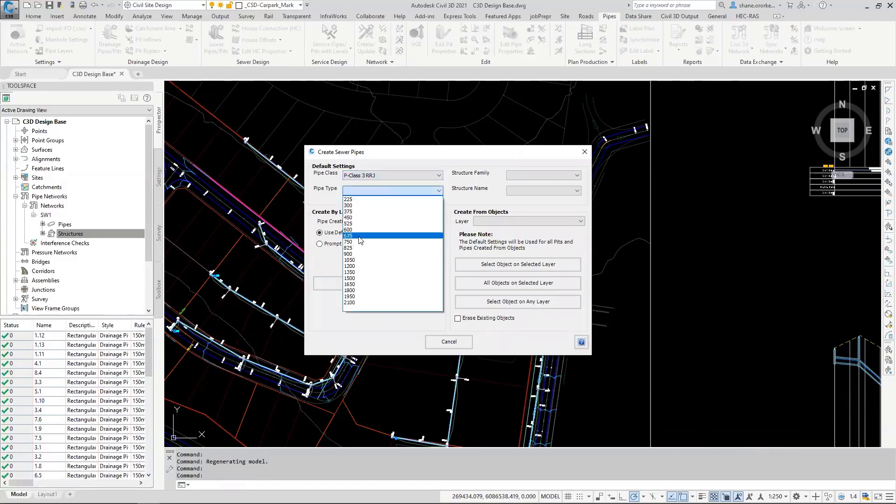
left_click(369, 198)
left_click(545, 176)
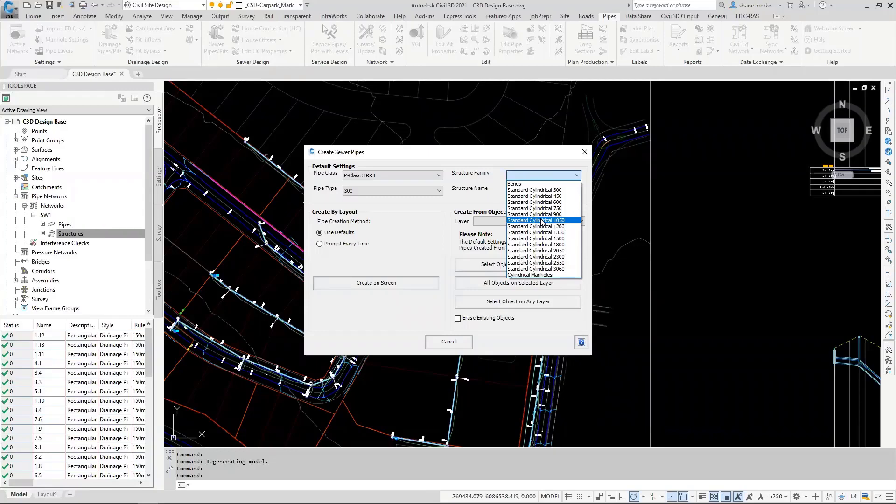
left_click(542, 221)
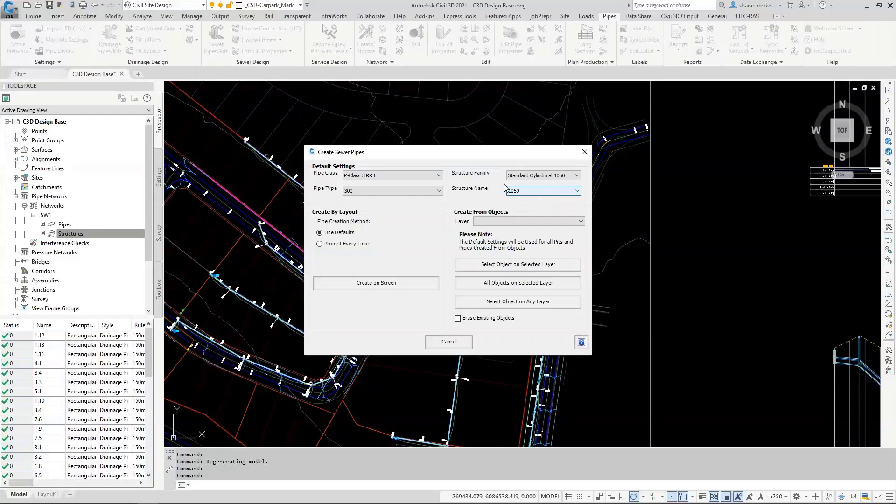
Create sewer pipes from the magenta polyline along the road, selecting it on any layer and erasing the existing object.
left_click(459, 320)
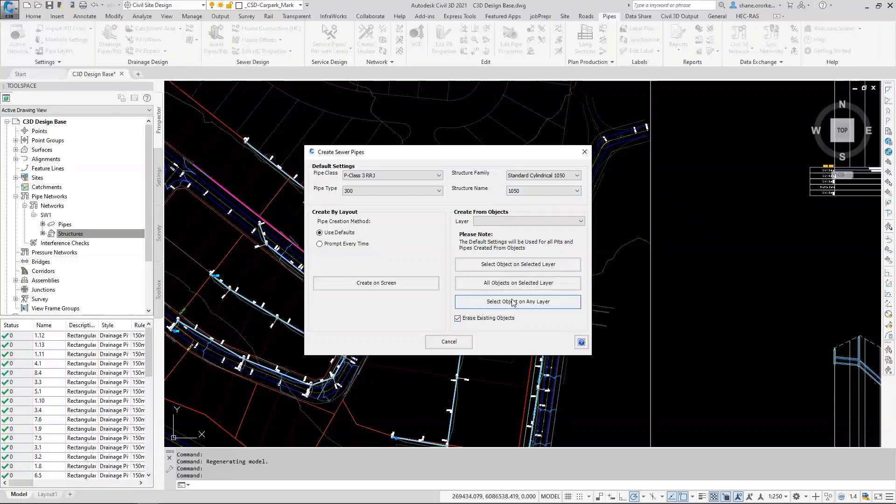
left_click(495, 301)
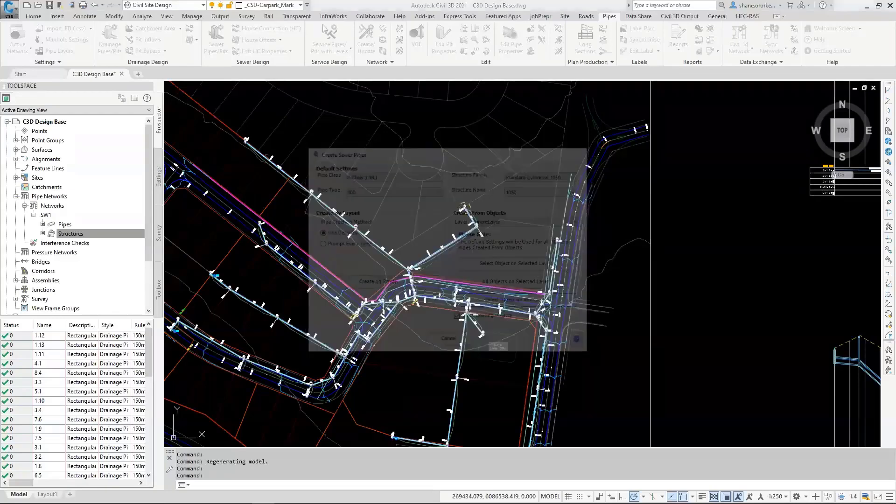
scroll(327, 261, "up", 4)
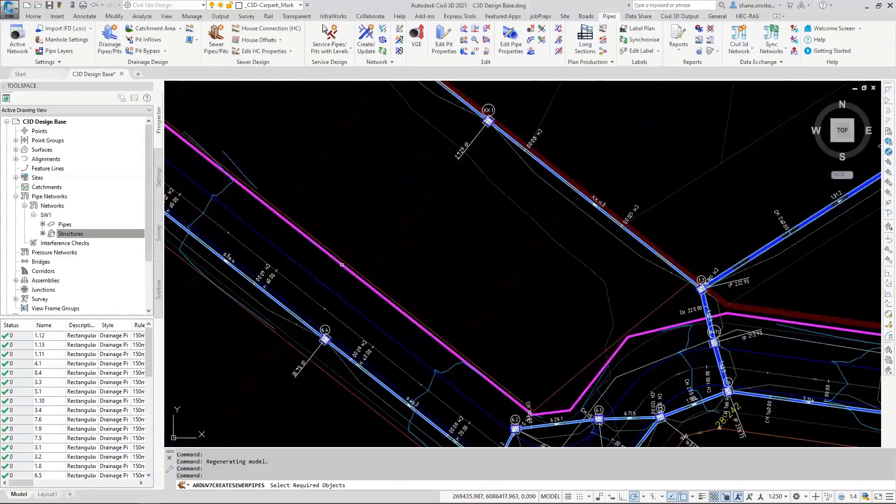
left_click(341, 264)
left_click(380, 300)
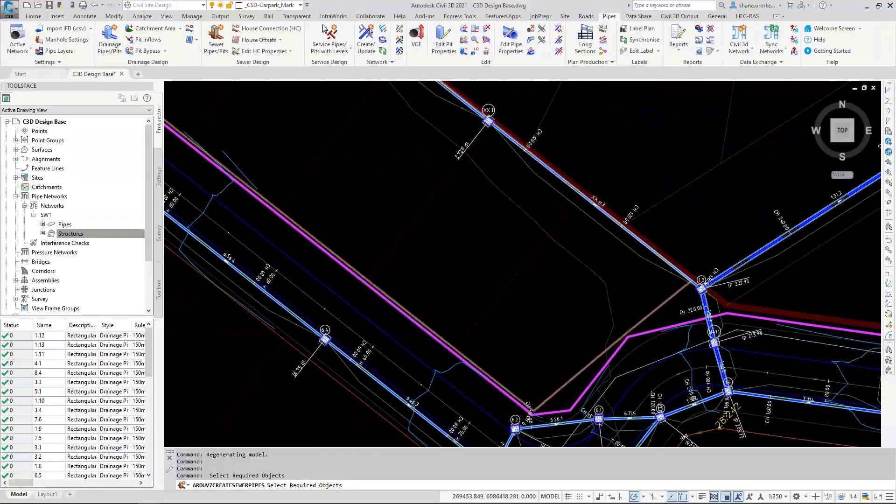
scroll(450, 259, "down", 4)
scroll(354, 266, "down", 2)
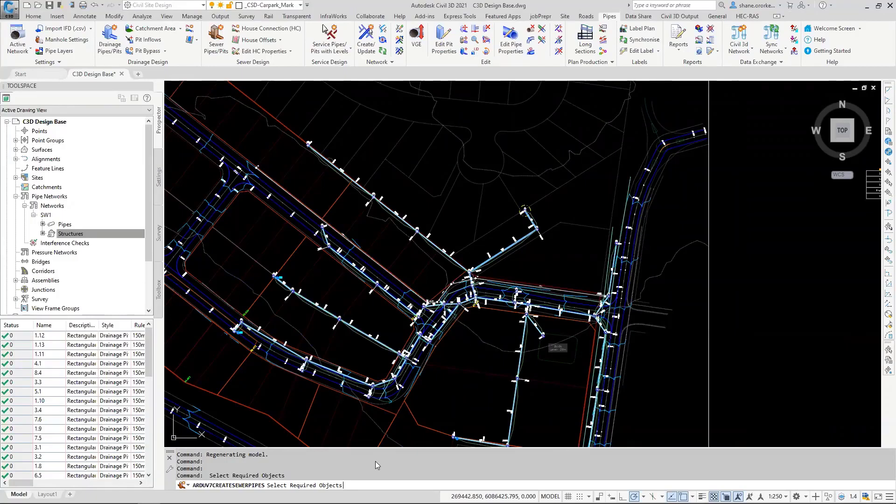
left_click(384, 393)
middle_click_drag(508, 447, 401, 442)
key("Escape")
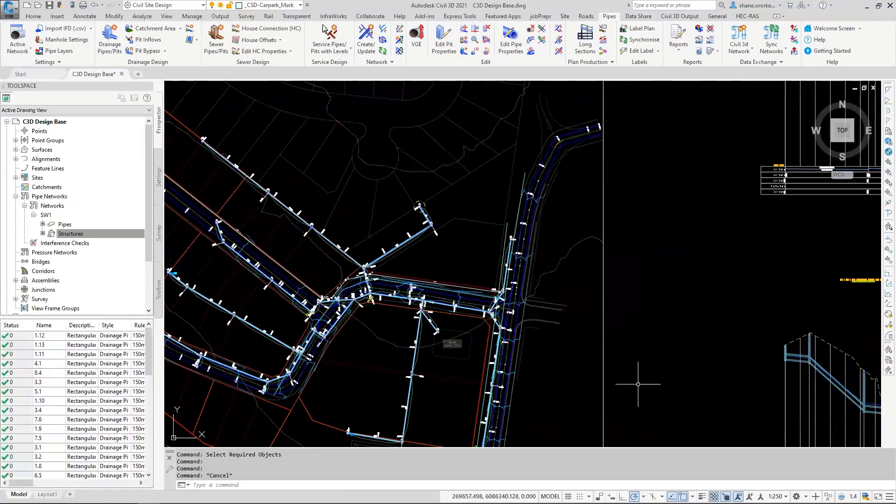
Examine the new sewer line's pits and pipes from its eastern end pit to its upstream end.
scroll(479, 283, "up", 4)
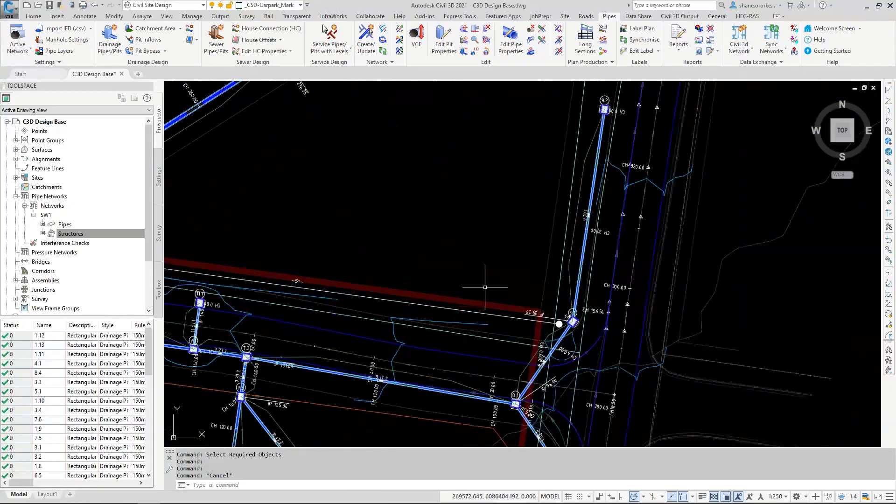
scroll(480, 289, "down", 4)
scroll(472, 289, "up", 4)
scroll(560, 303, "up", 9)
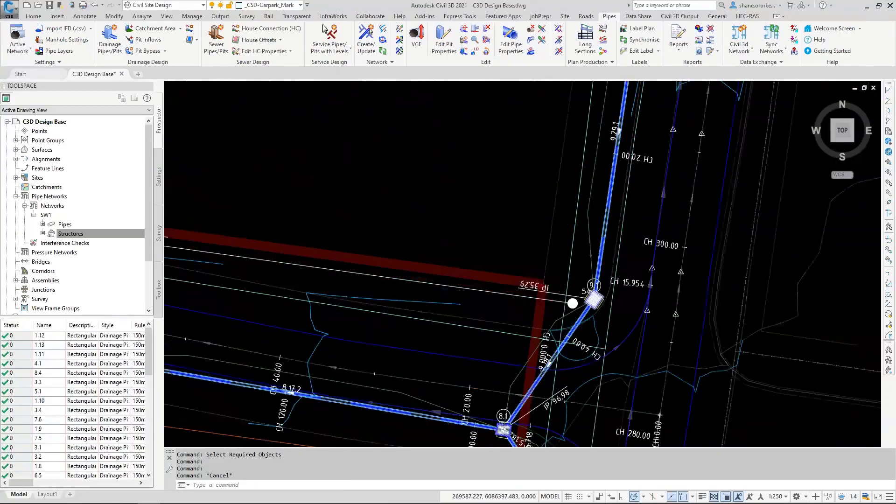
scroll(539, 296, "down", 5)
scroll(540, 296, "down", 4)
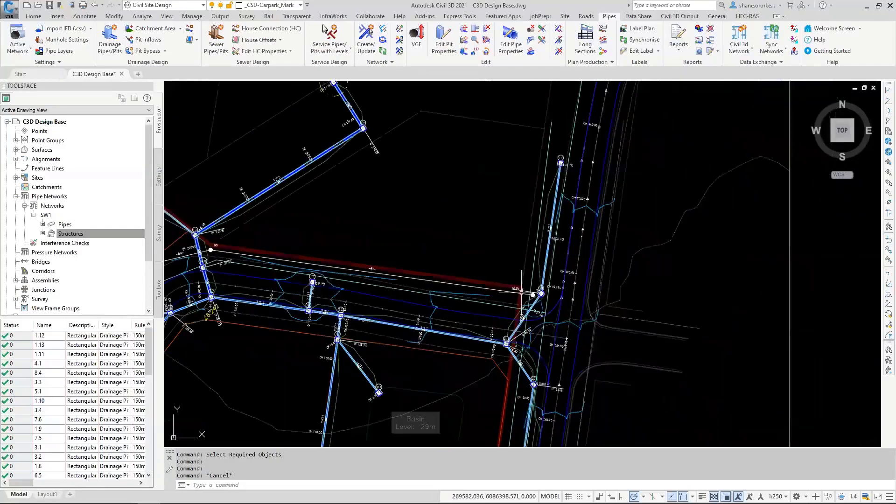
scroll(521, 293, "down", 5)
scroll(522, 293, "up", 1)
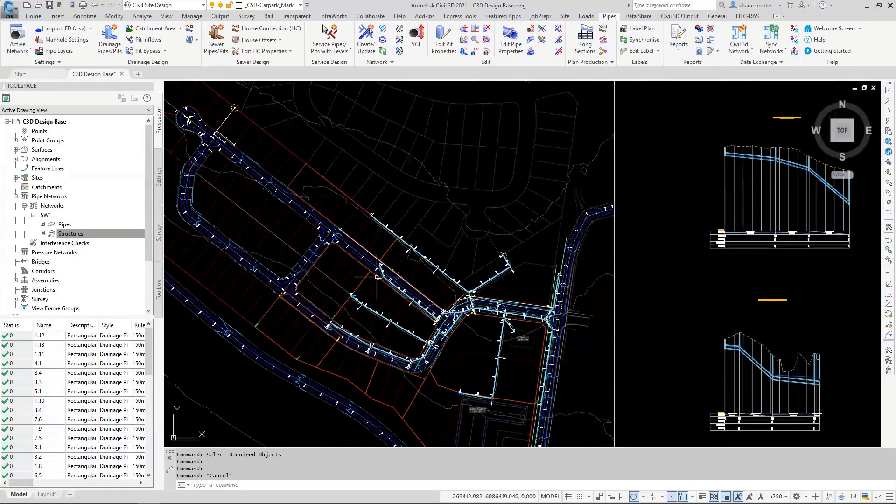
scroll(350, 236, "up", 9)
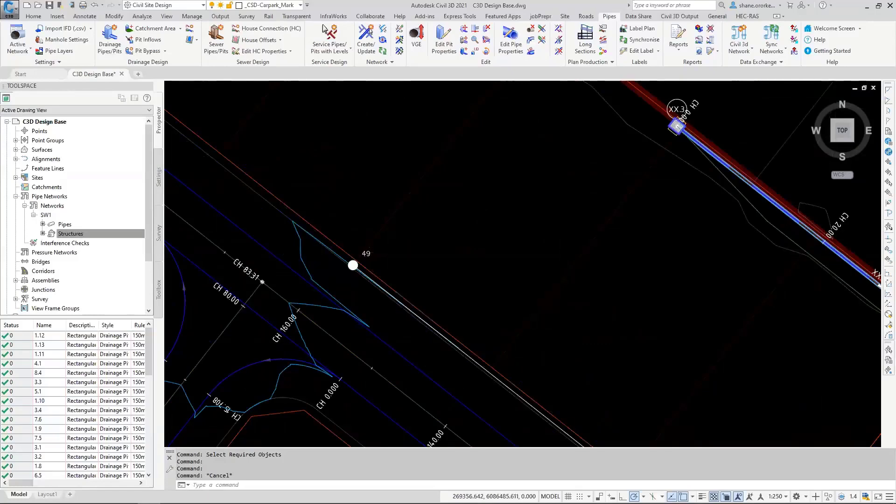
scroll(532, 335, "down", 6)
scroll(536, 340, "up", 8)
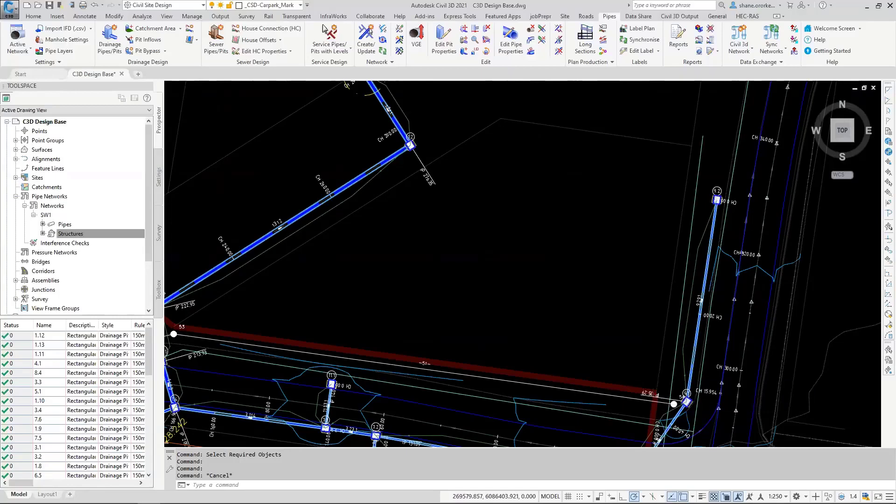
scroll(642, 365, "down", 3)
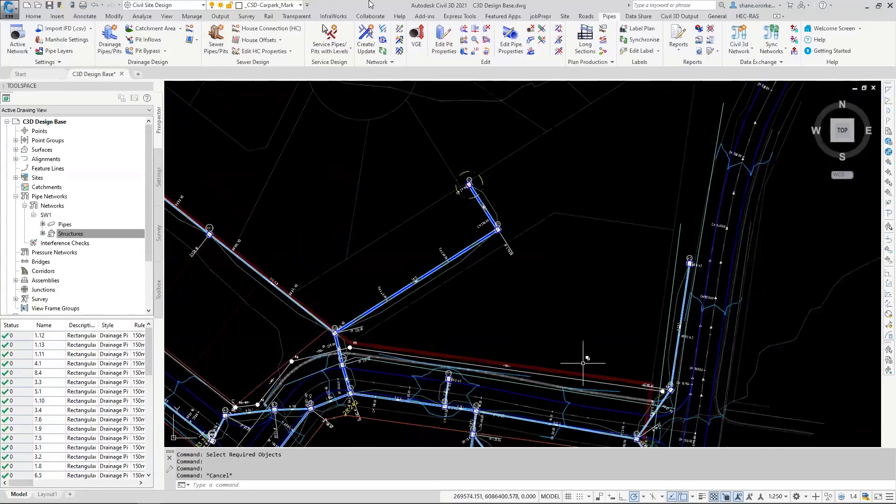
Create a non-pressurised sewer network named Sewer 1 with sewer type Default, using the sewer line's eastern pit as end pit.
left_click(364, 33)
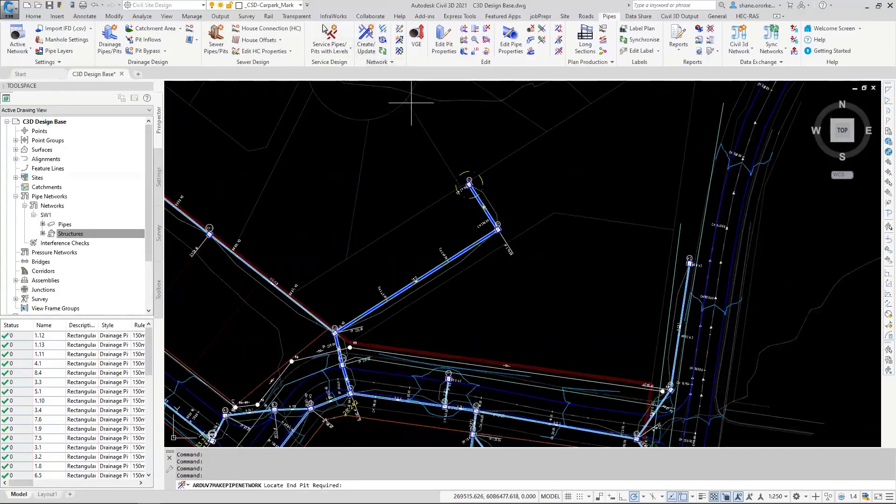
scroll(662, 391, "up", 4)
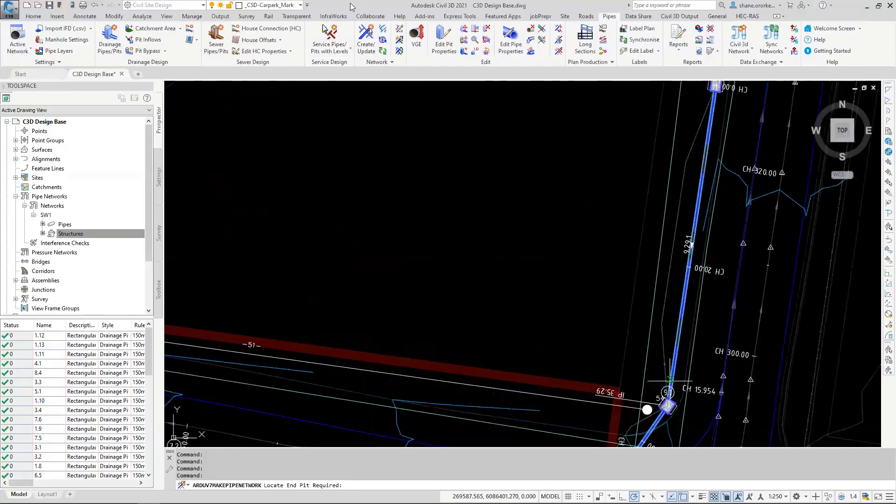
left_click(581, 306)
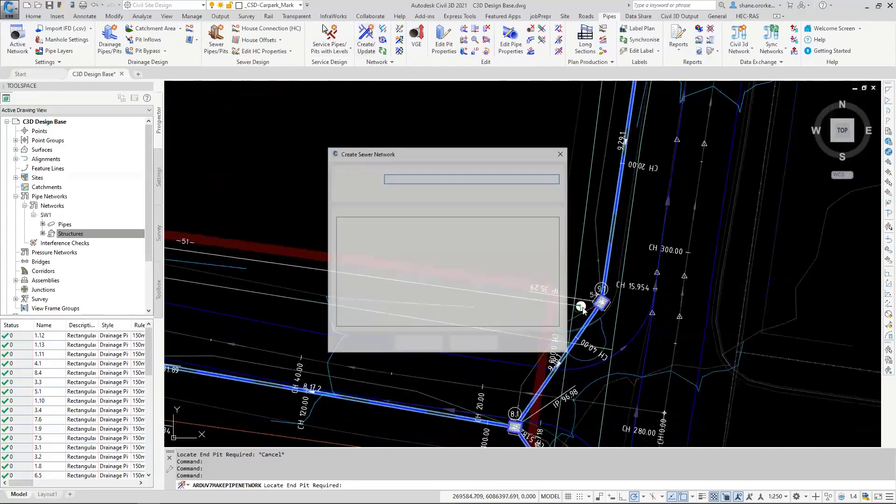
type("Sewer 1")
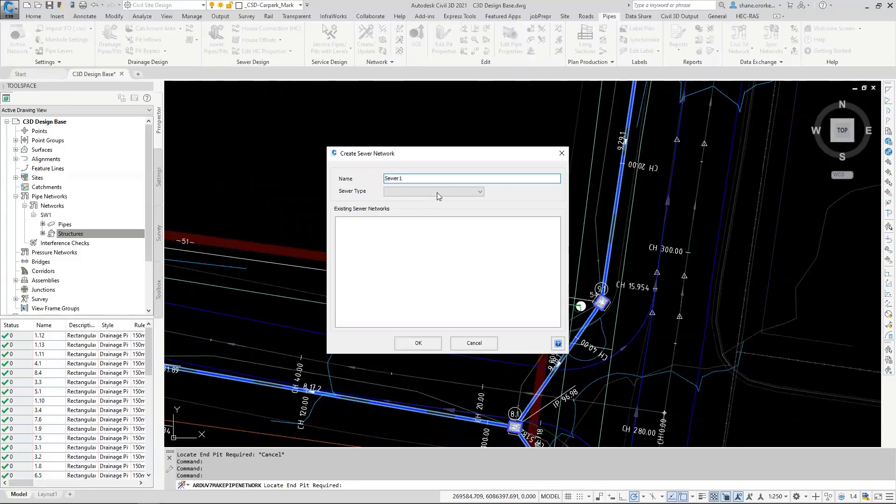
left_click(437, 193)
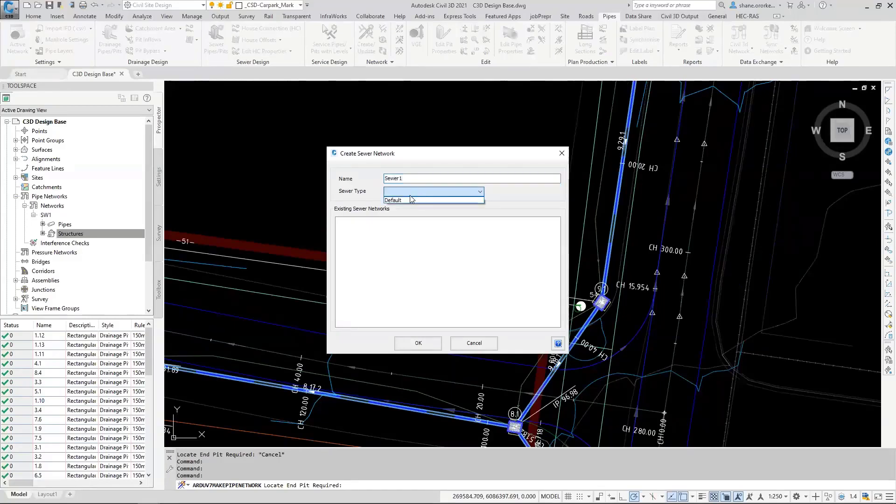
left_click(410, 198)
left_click(419, 344)
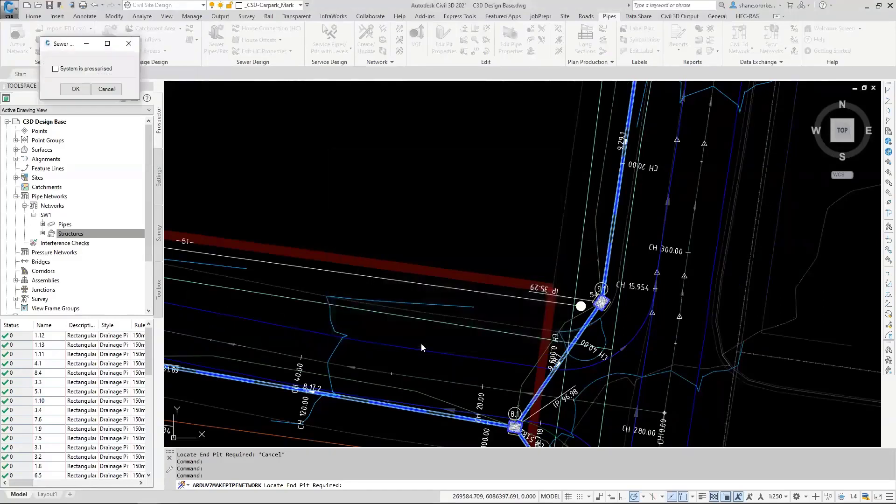
left_click(75, 89)
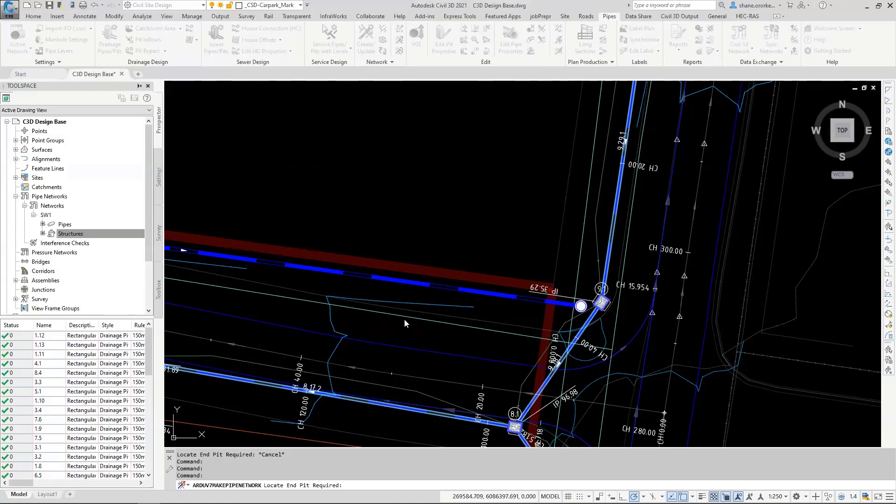
key("Escape")
Turn off Sync and Dynamic for the SW1 network in Manage Networks and apply the changes.
scroll(405, 318, "down", 2)
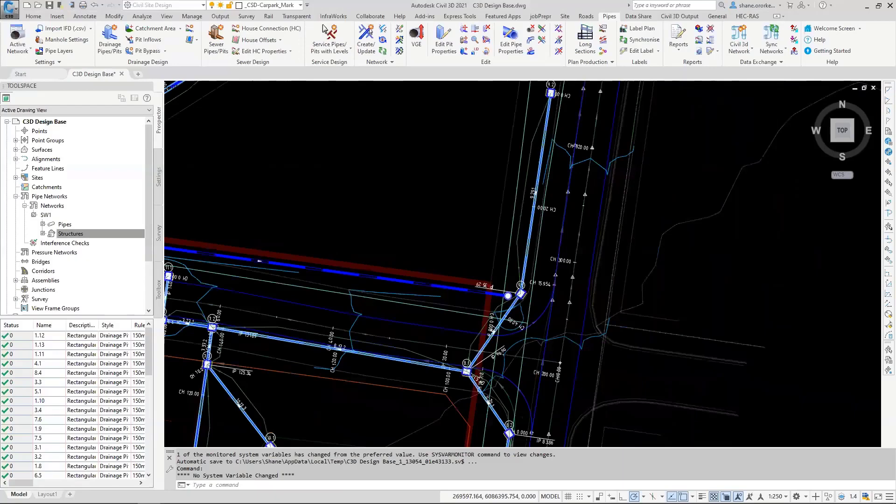
mouse_move(340, 240)
middle_mouse_down()
mouse_move(424, 242)
mouse_move(579, 268)
middle_mouse_up()
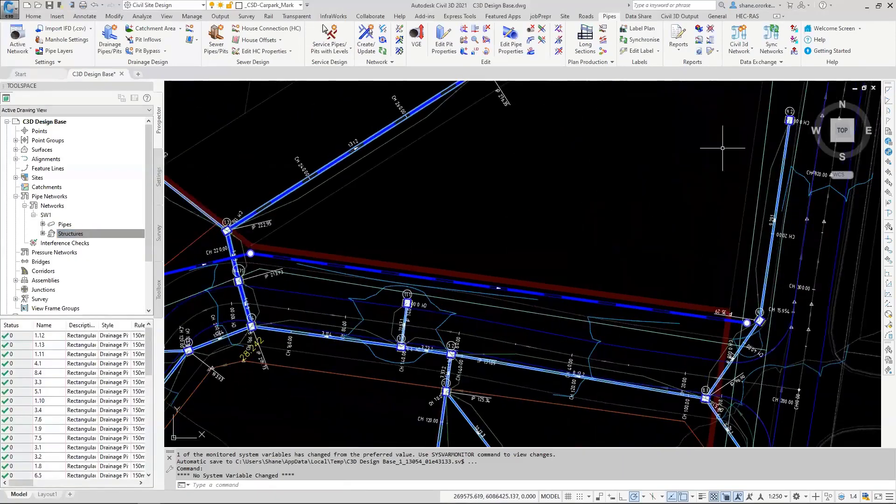
left_click(772, 48)
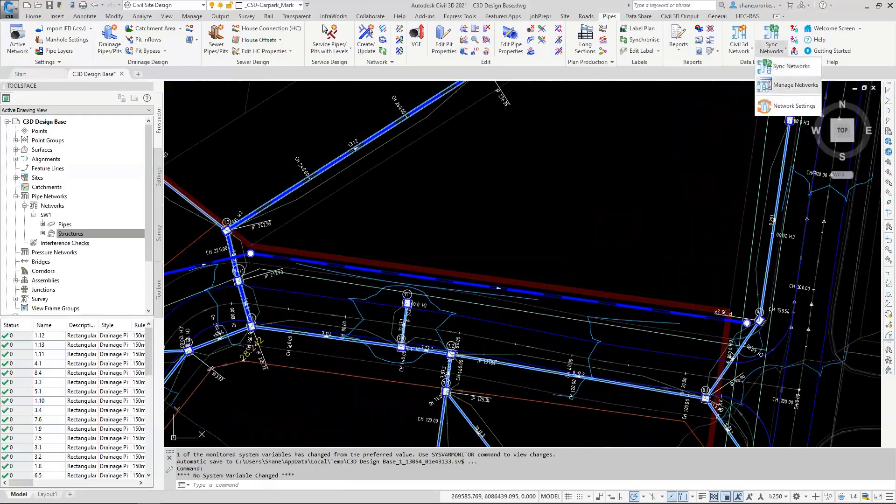
left_click(789, 85)
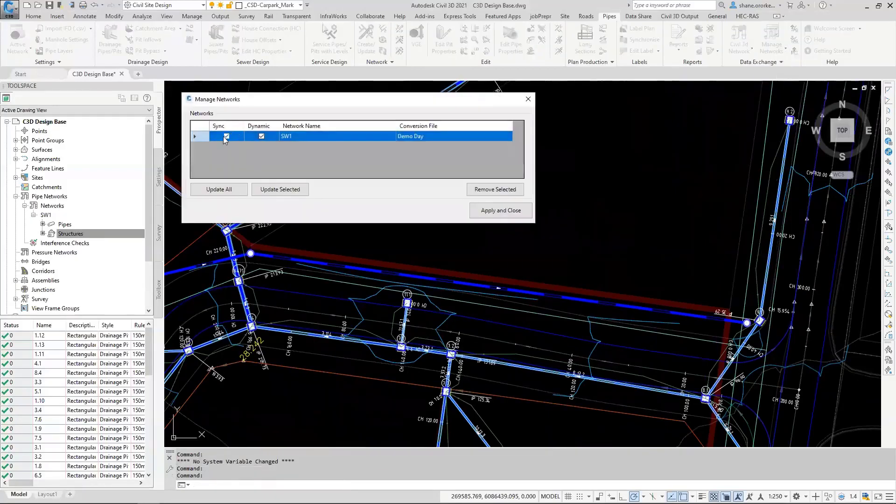
left_click(226, 137)
left_click(260, 136)
left_click(492, 211)
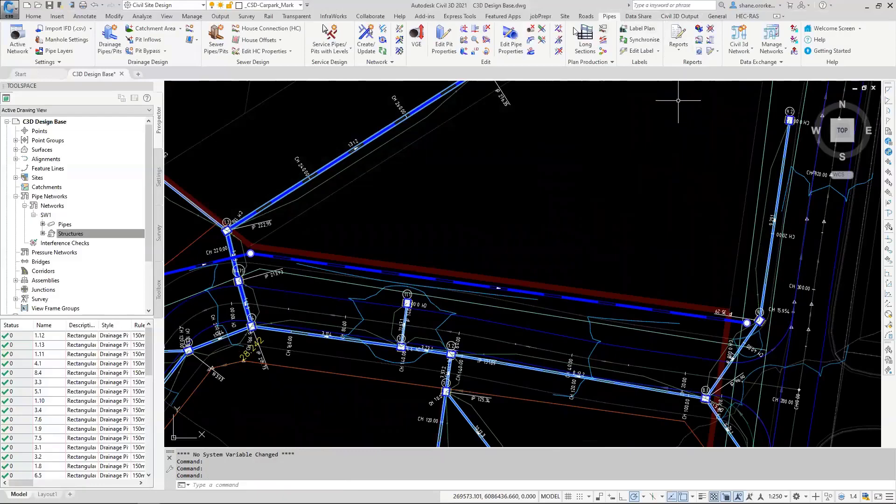
Auto-sequence the branches of the new sewer network and accept the result, keeping the object names form set to open on close.
left_click(382, 37)
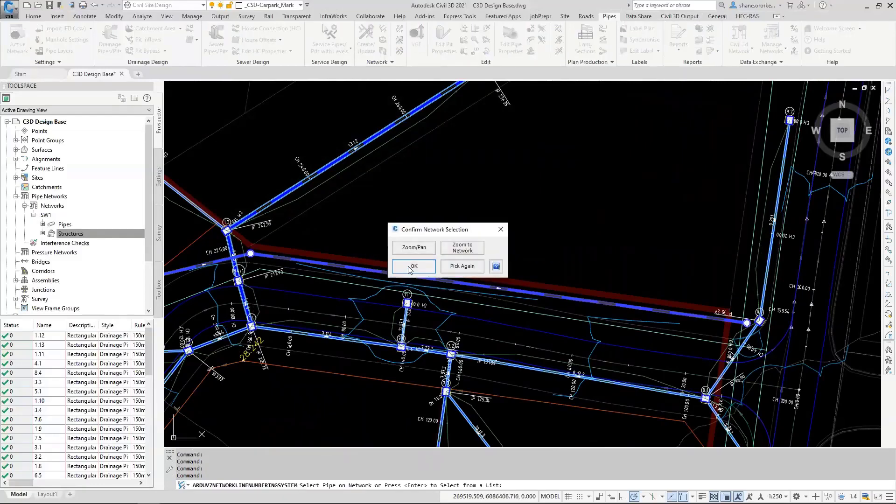
left_click(413, 262)
left_click(499, 288)
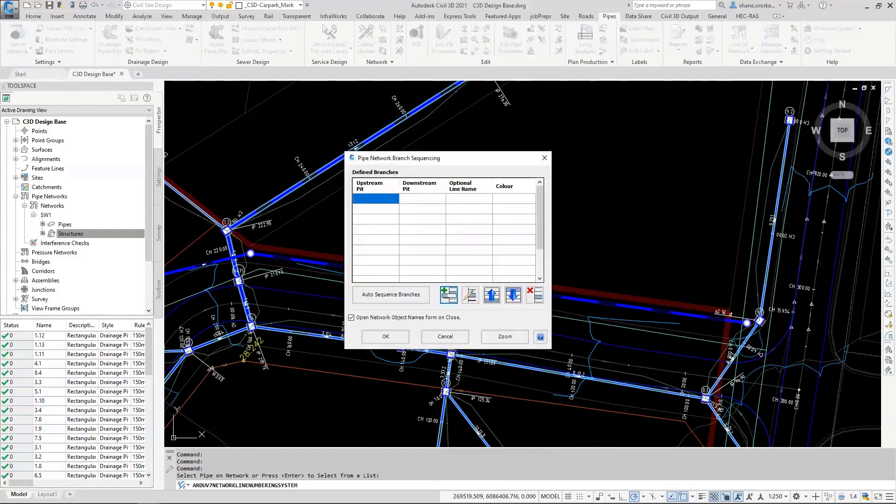
left_click(394, 297)
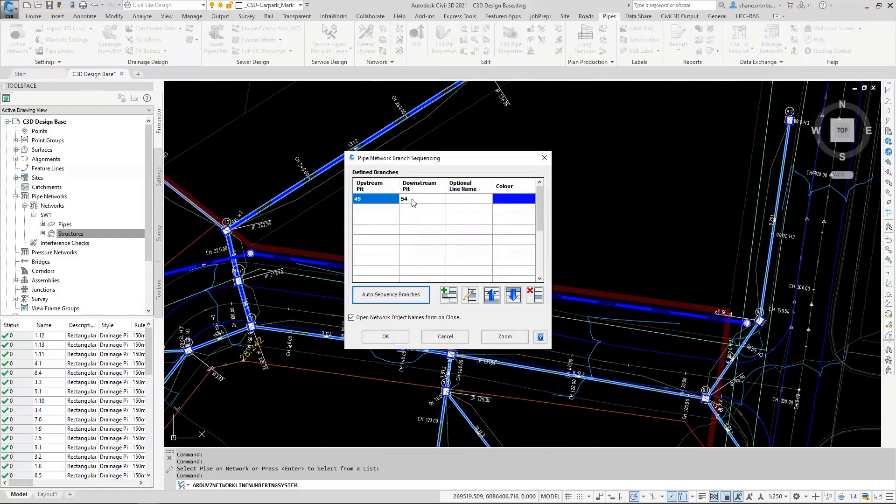
left_click(385, 336)
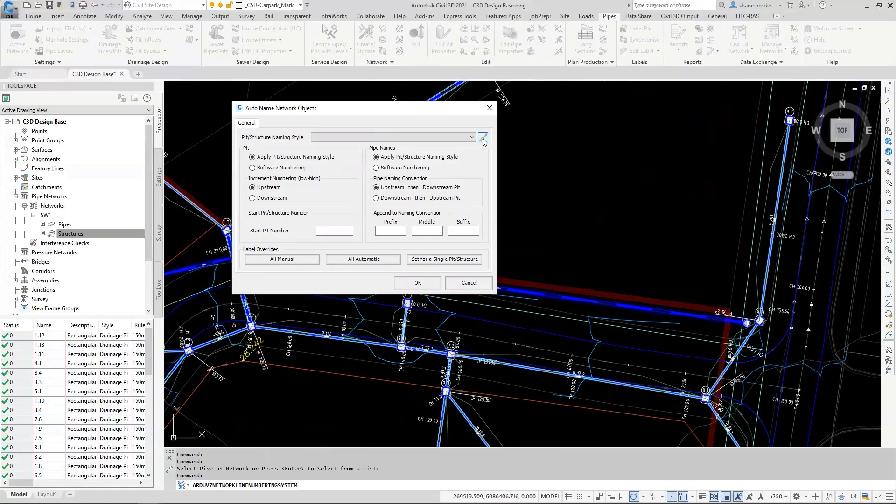
Add a new network labelling style named Manhole for the pit and structure names.
left_click(483, 137)
left_click(436, 129)
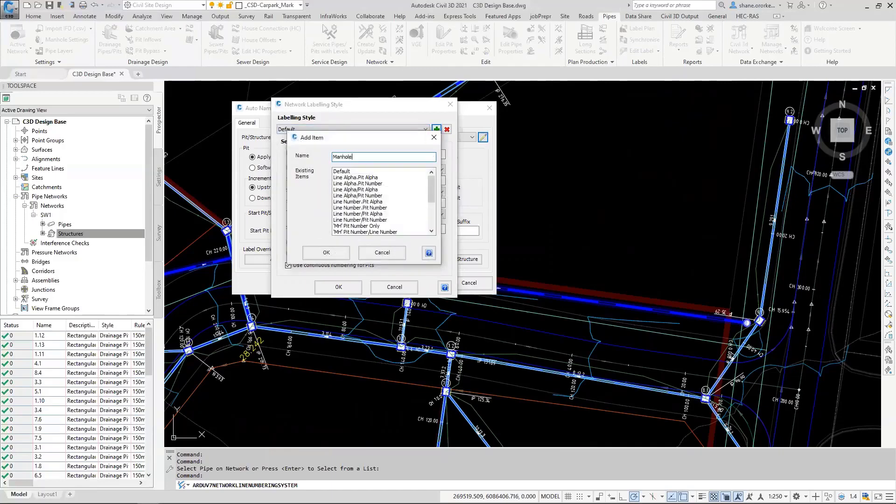
left_click(326, 253)
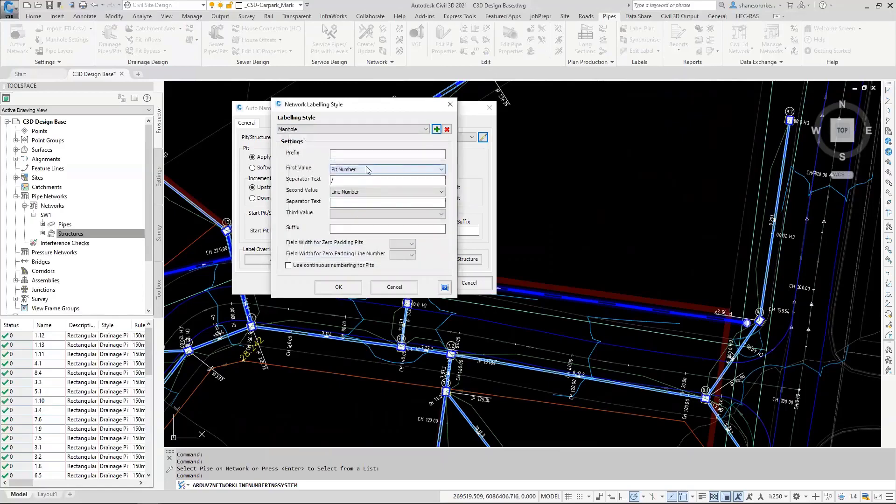
Give the Manhole labelling style the prefix MH- and keep Pit Number as its first value.
left_click(373, 154)
type("M")
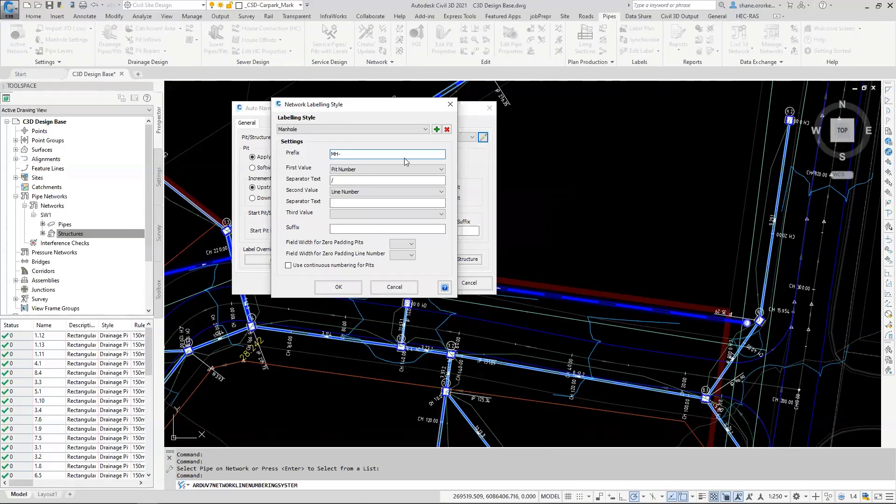
type("H-")
left_click(393, 169)
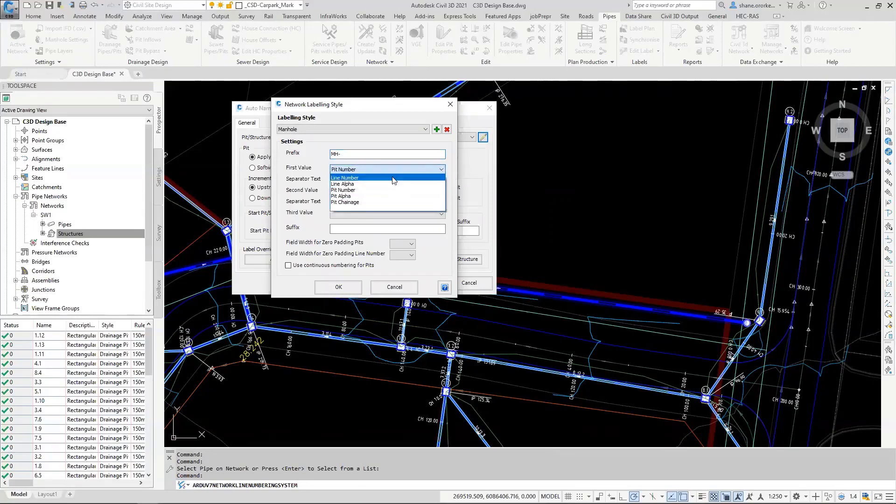
left_click(387, 191)
left_click(344, 199)
Clear the Manhole style's separator text and second value, turn on continuous numbering for pits, and accept the style.
left_click(351, 180)
type("/")
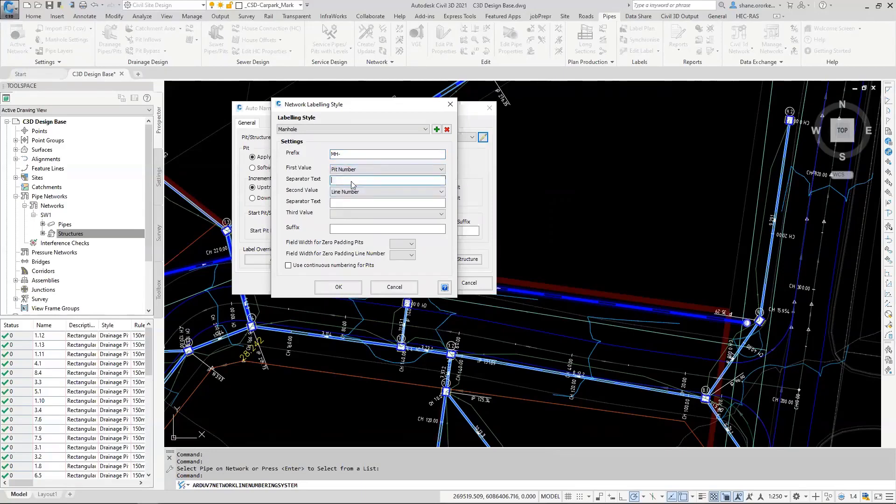
left_click(350, 191)
left_click(341, 230)
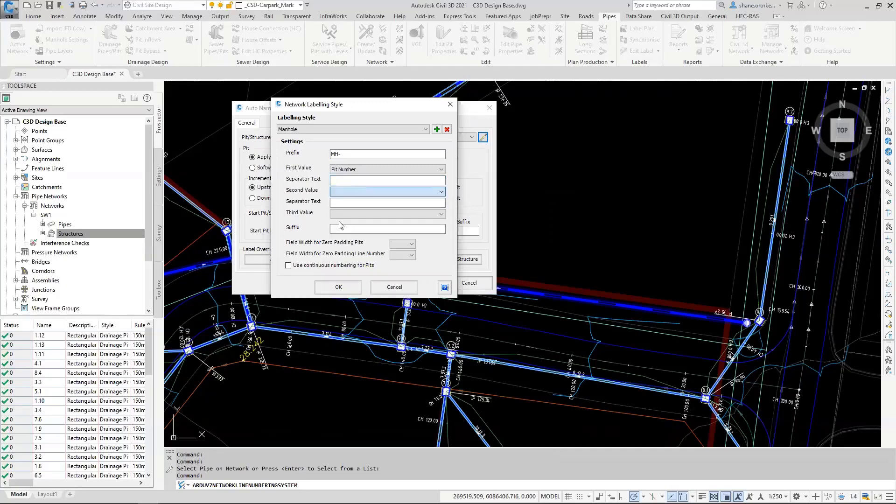
left_click(326, 266)
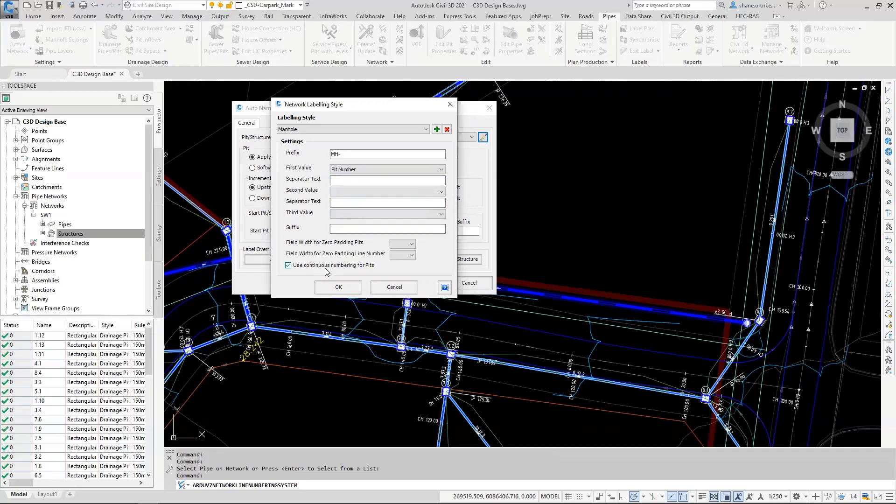
left_click(338, 287)
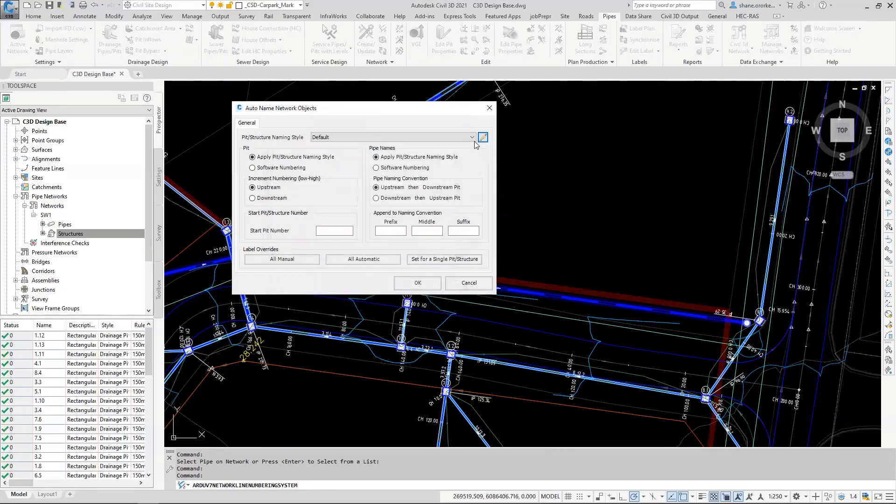
Auto-name the sewer network's pits and pipes with the Manhole naming style.
left_click(472, 137)
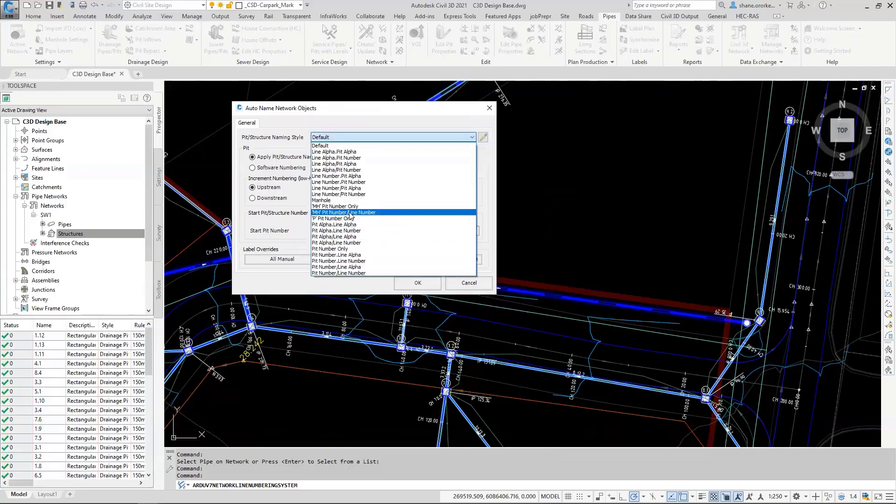
left_click(331, 200)
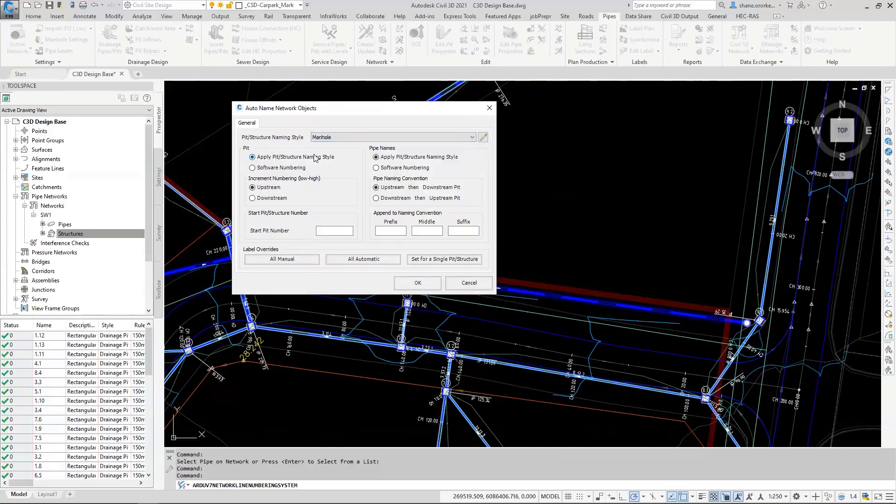
left_click(426, 231)
left_click(330, 231)
left_click(417, 282)
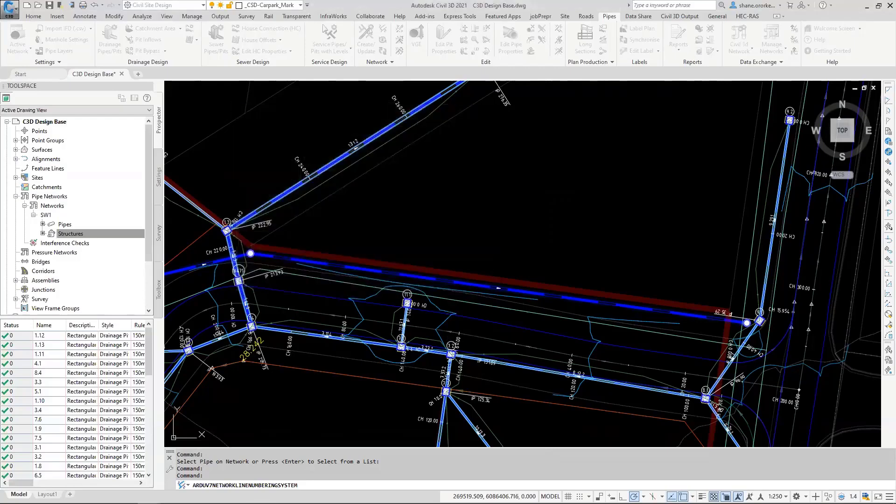
Set up a new Civil 3D pipe network from Sewer1 using the Demo Day conversion file.
scroll(237, 250, "down", 5)
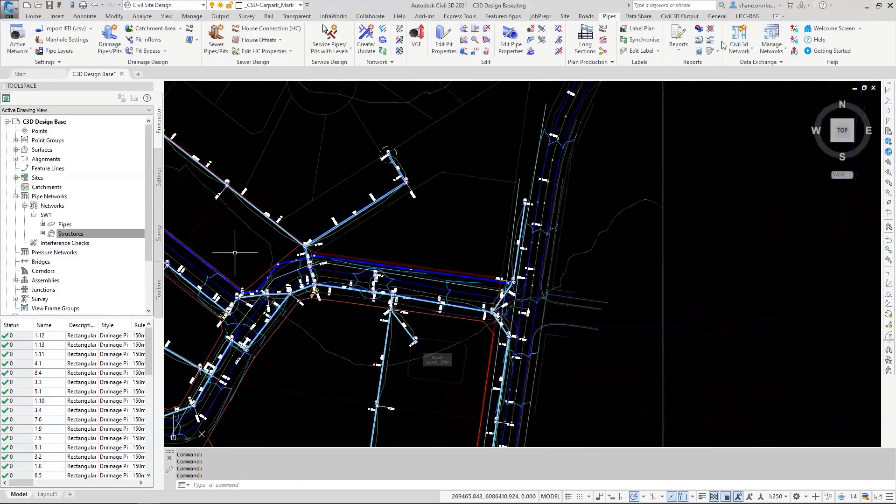
left_click(682, 17)
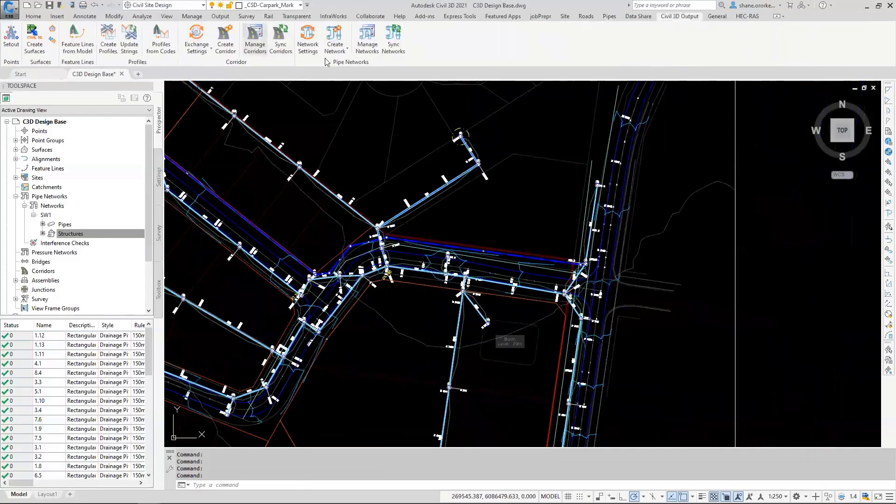
left_click(337, 36)
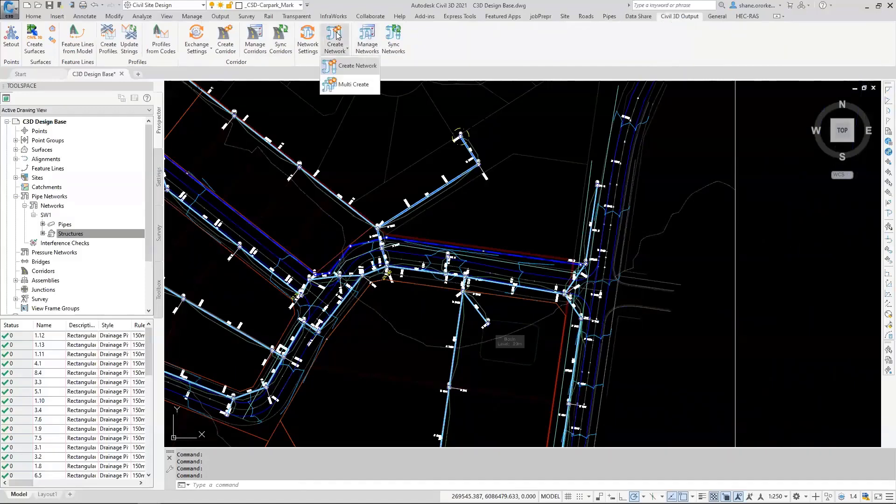
left_click(350, 70)
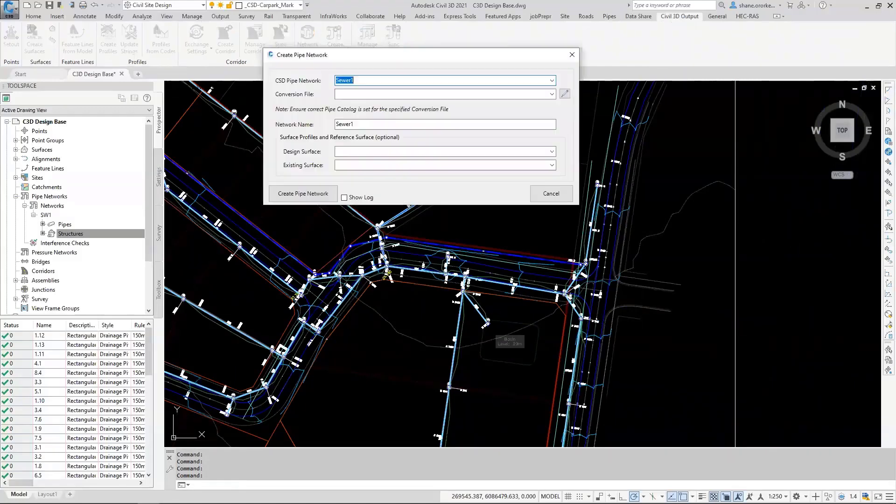
left_click(552, 94)
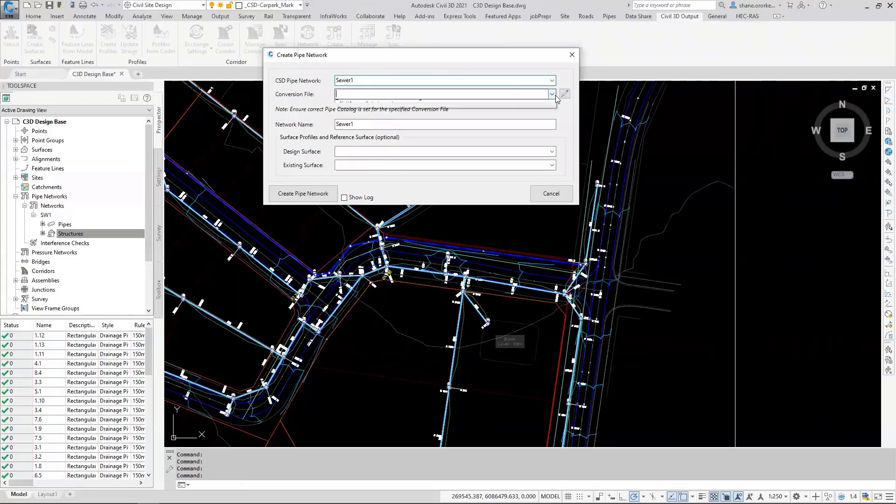
left_click(354, 104)
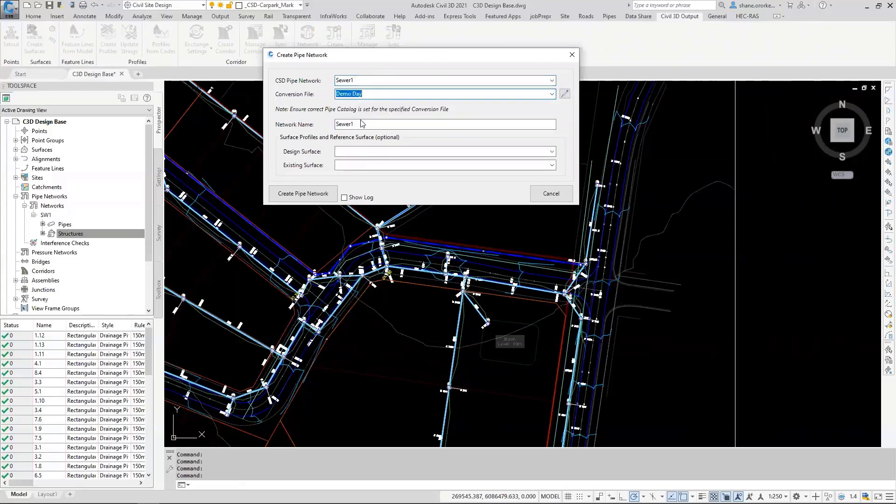
Choose C3D-TotalModel as design surface and NS as existing surface, and create the Sewer1 pipe network.
left_click(445, 153)
left_click(550, 151)
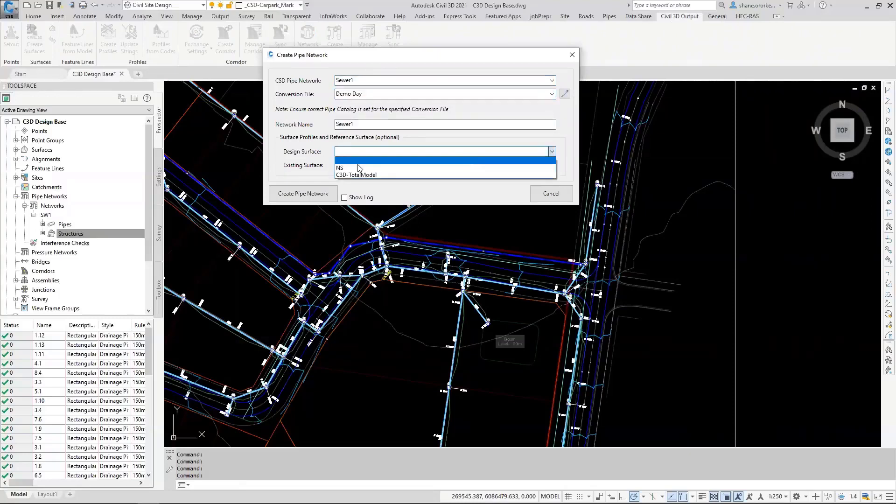
left_click(358, 171)
left_click(553, 165)
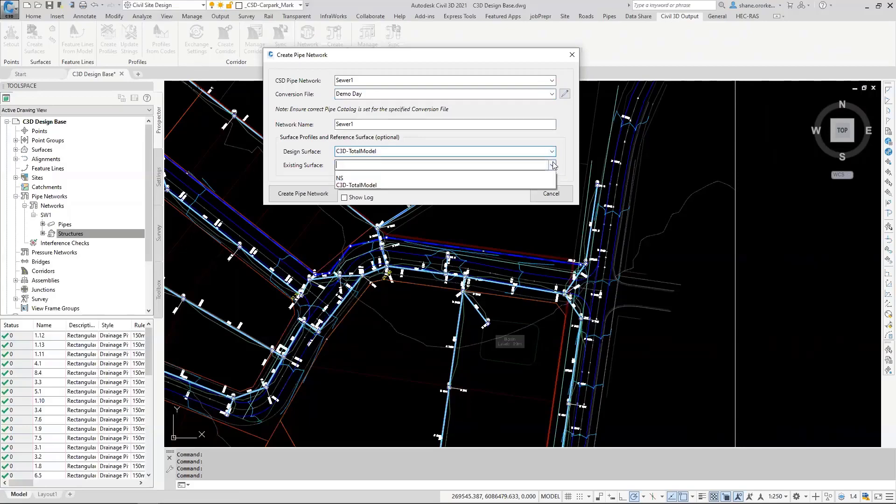
left_click(371, 178)
left_click(300, 198)
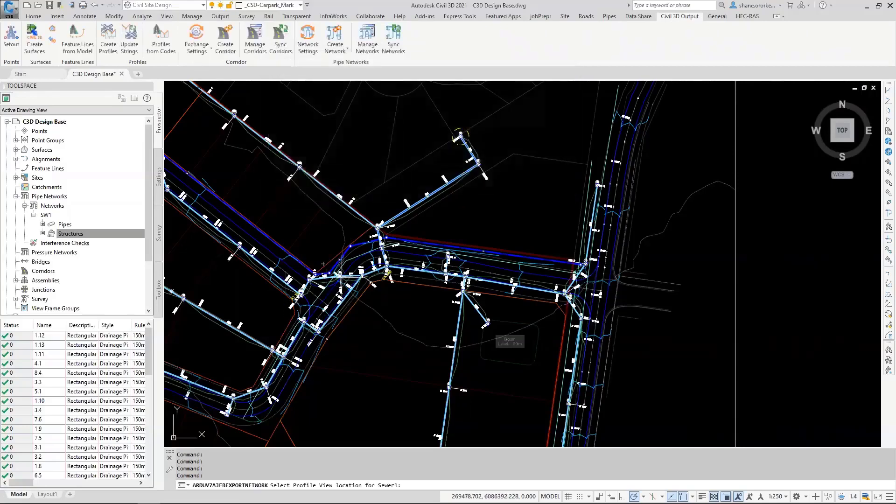
Place the Sewer1 profile view in the empty area east of the existing profile views and inspect it.
scroll(341, 276, "down", 8)
middle_click_drag(561, 274, 386, 225)
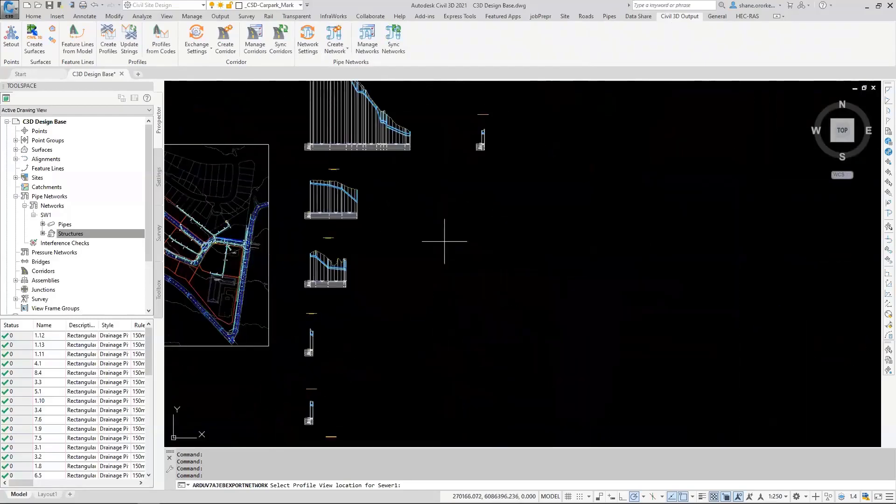
left_click(443, 261)
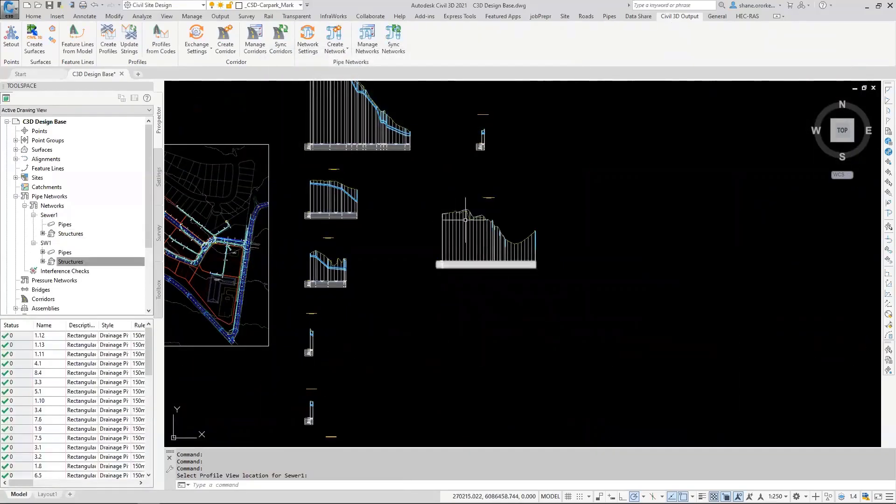
middle_click_drag(460, 217, 571, 234)
scroll(580, 245, "up", 8)
scroll(567, 208, "down", 6)
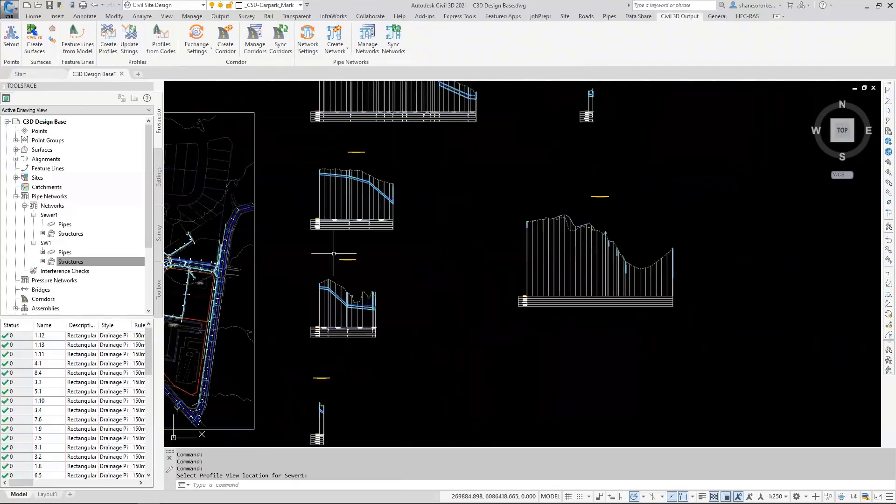
Load the Demo Day conversion file in the network exchange settings and show its pipe conversions.
middle_click_drag(384, 243, 612, 249)
scroll(425, 277, "up", 10)
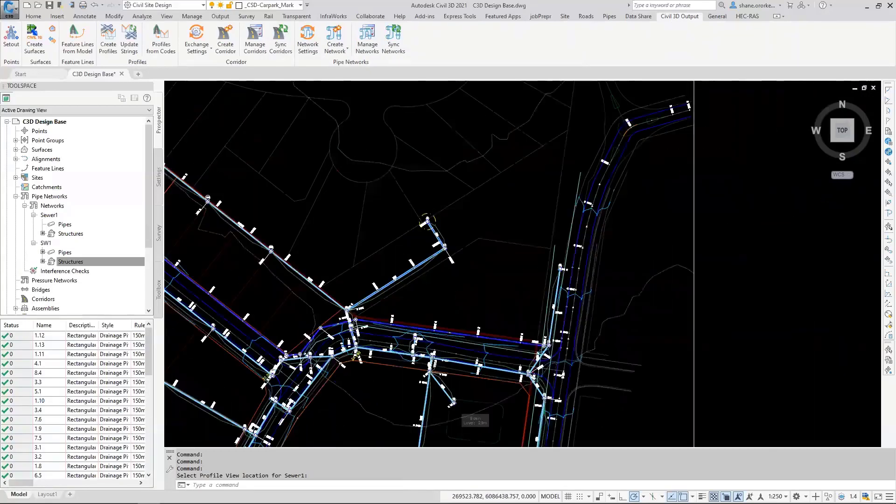
left_click(308, 36)
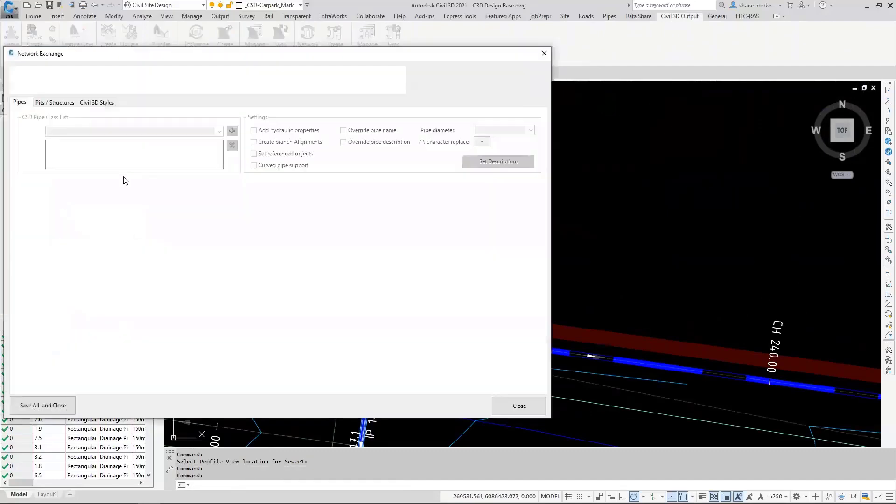
left_click(139, 81)
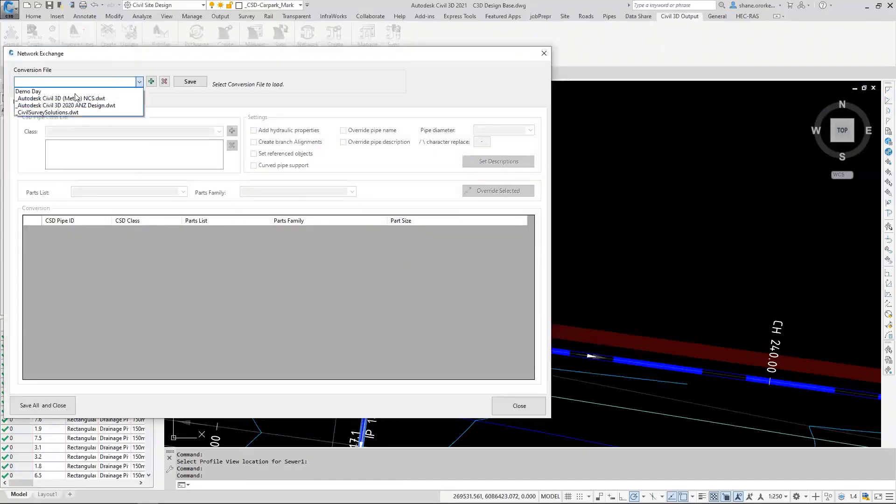
left_click(87, 98)
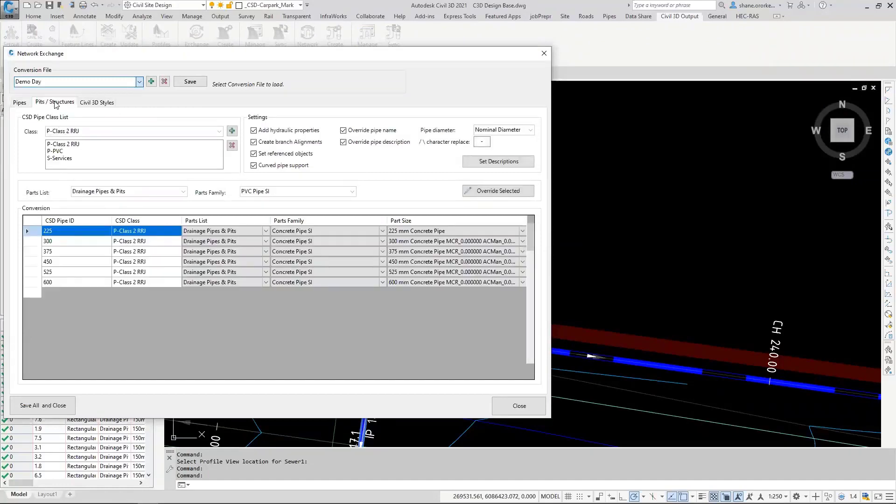
left_click(56, 102)
left_click(19, 103)
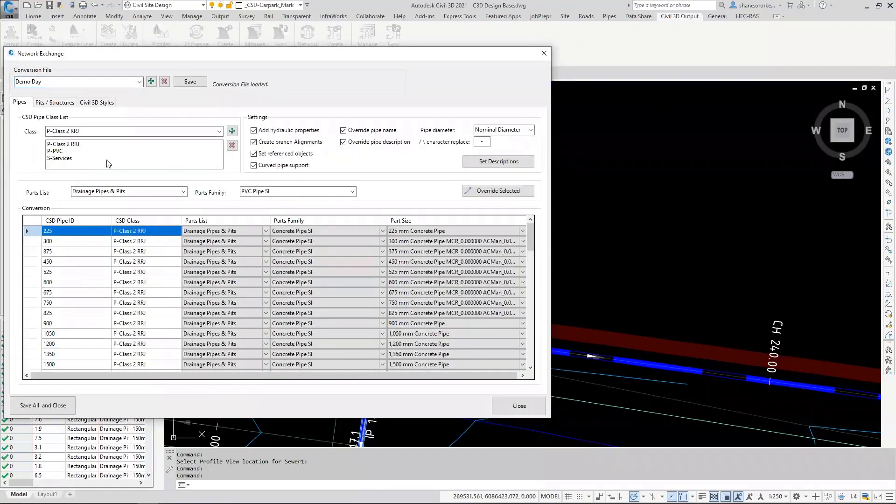
Add the P-Class 3 RRJ class to the pipe conversions, check its mapped PVC part sizes, and save all settings.
left_click(202, 134)
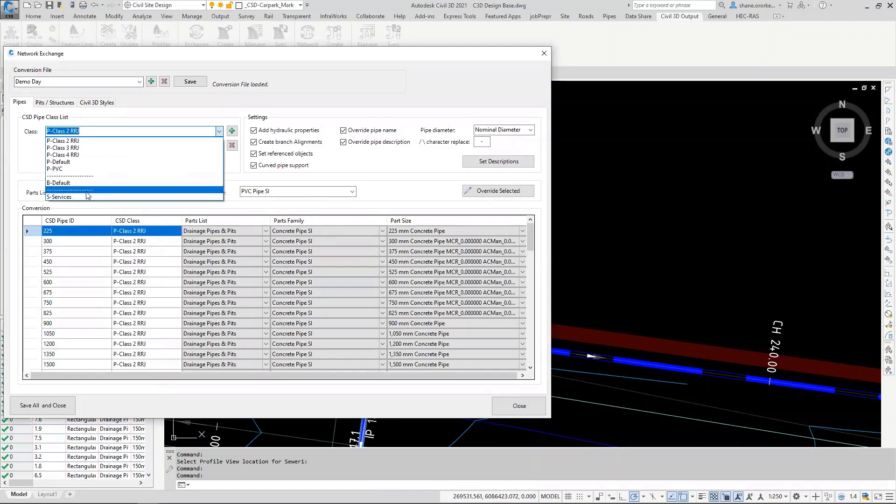
left_click(82, 148)
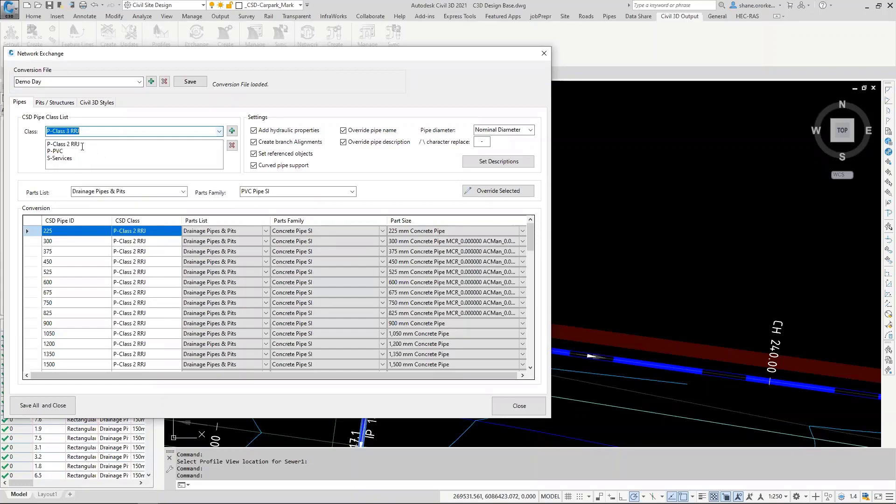
left_click(232, 132)
left_click_drag(529, 235, 535, 365)
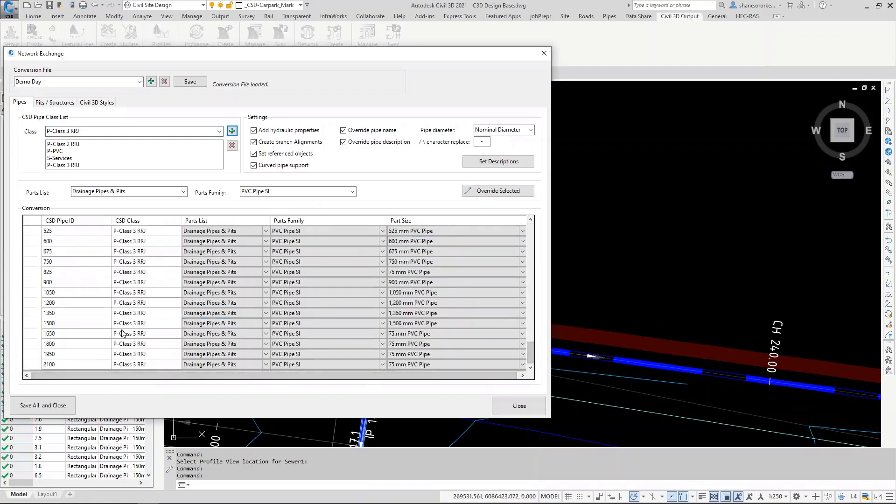
left_click(401, 292)
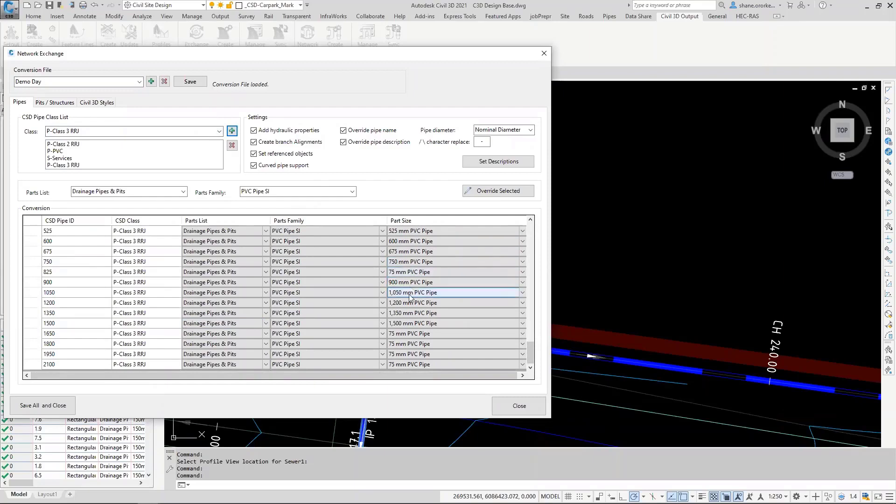
left_click(426, 334)
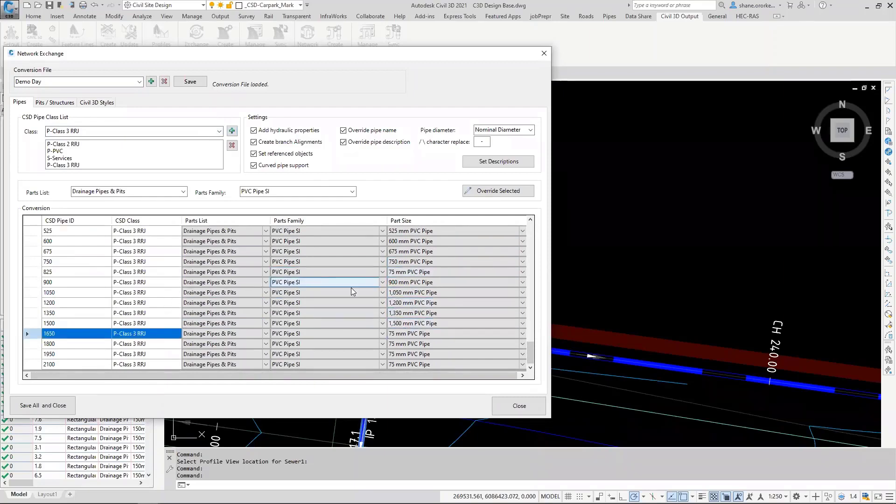
left_click(75, 403)
Sync the pipe networks with the updated conversion settings and inspect the sewer pipe in plan.
left_click(395, 38)
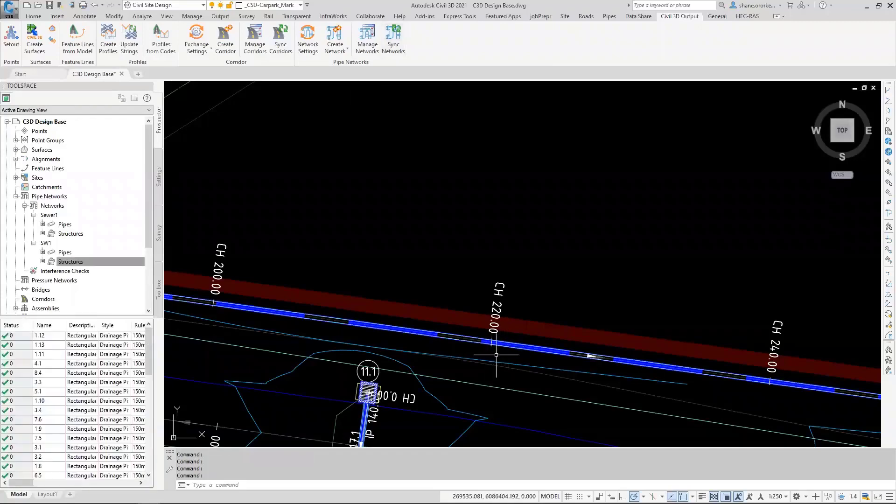
scroll(480, 345, "up", 8)
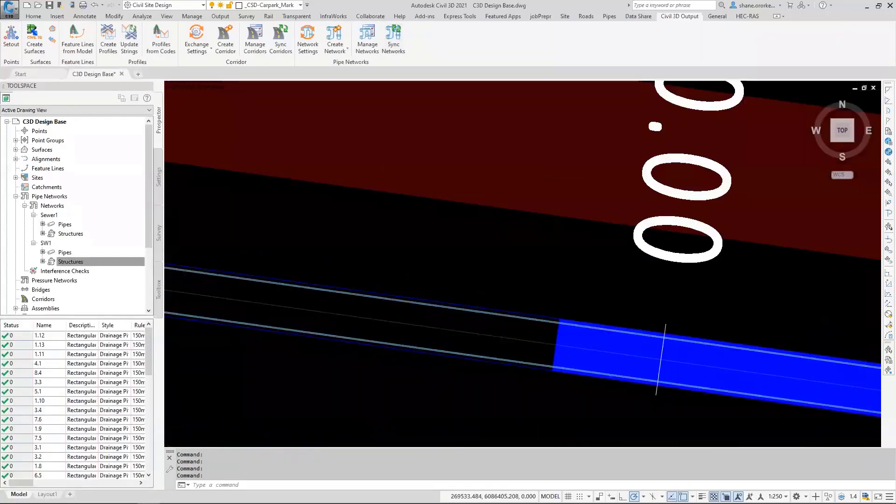
Inspect the synced sewer pipe in plan and in its profile view.
scroll(661, 359, "down", 8)
mouse_move(513, 341)
middle_mouse_down()
mouse_move(469, 293)
mouse_move(414, 275)
middle_mouse_up()
scroll(408, 284, "down", 2)
scroll(406, 294, "up", 6)
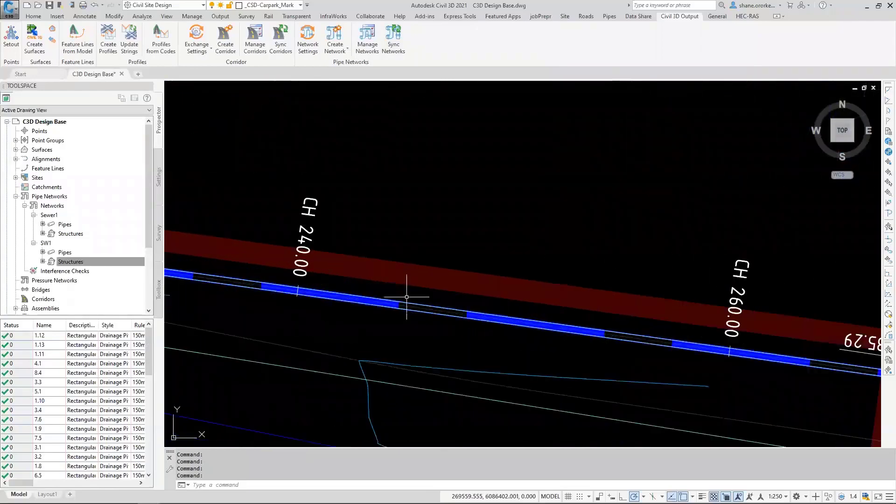
mouse_move(407, 297)
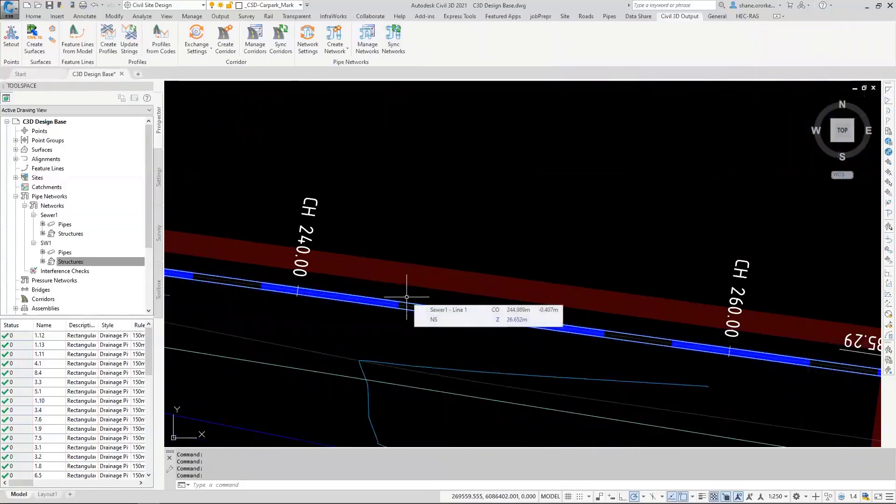
scroll(628, 214, "down", 5)
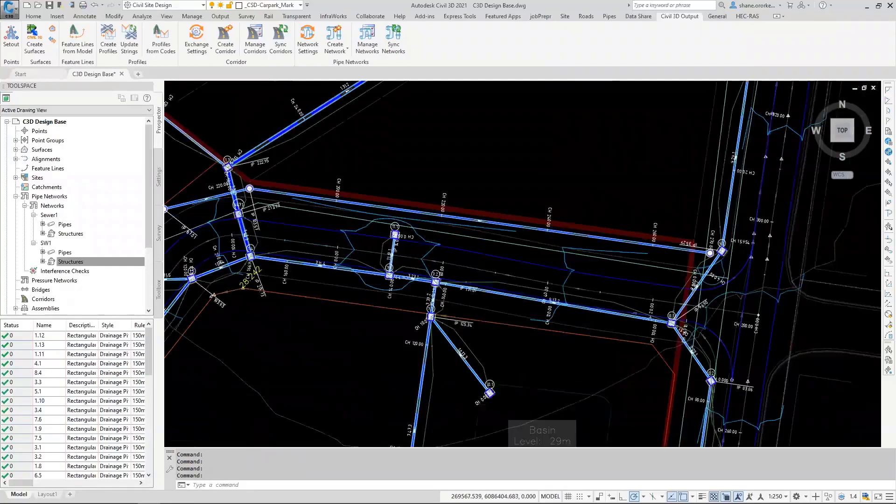
scroll(629, 220, "down", 4)
middle_click_drag(653, 234, 290, 244)
scroll(626, 177, "up", 2)
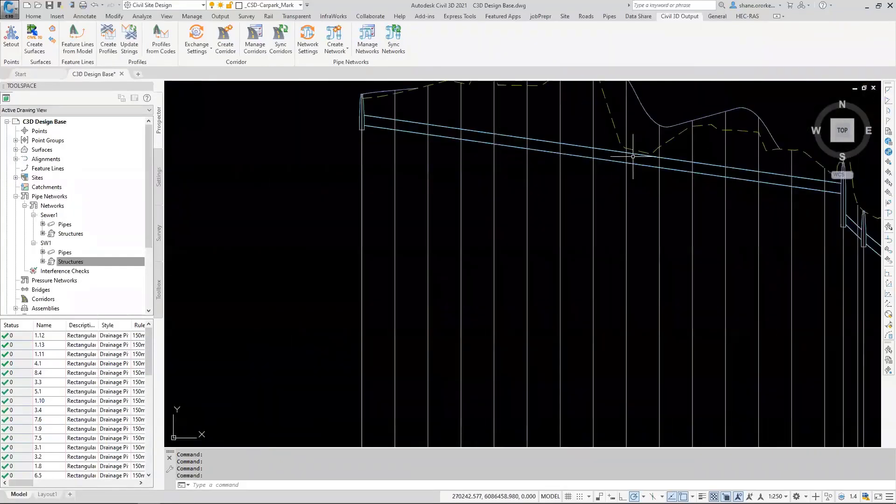
scroll(632, 157, "down", 3)
scroll(622, 164, "down", 4)
middle_click_drag(386, 215, 503, 213)
scroll(513, 175, "up", 6)
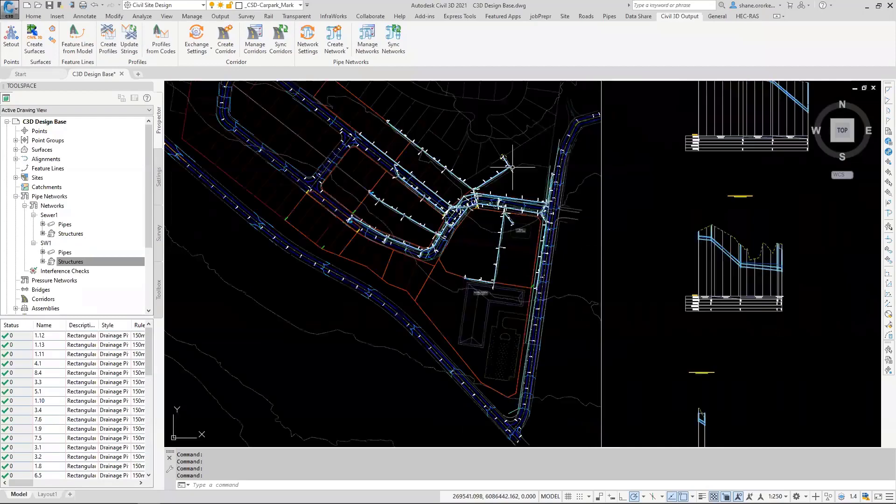
Draw a six-point zigzag polyline crossing the sewer and stormwater pipes around the road bend.
scroll(429, 214, "up", 4)
middle_click_drag(434, 213, 547, 167)
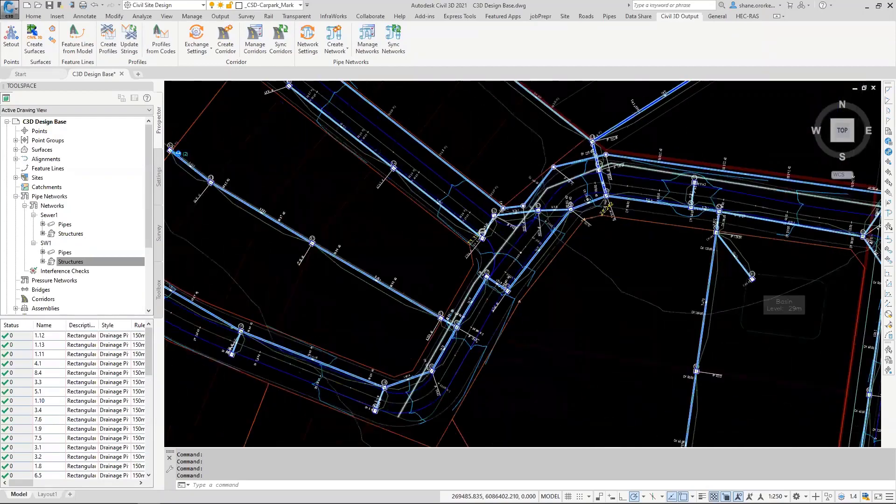
scroll(562, 178, "up", 2)
type("pl")
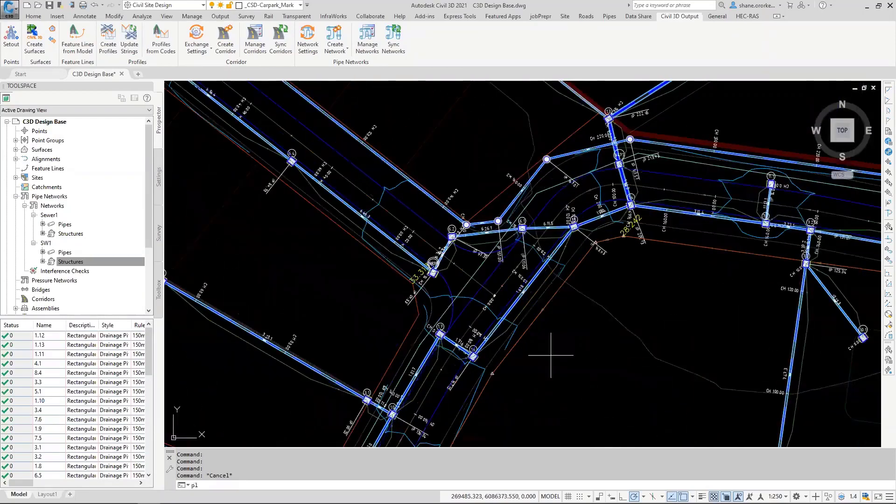
key("Return")
left_click(587, 307)
left_click(488, 146)
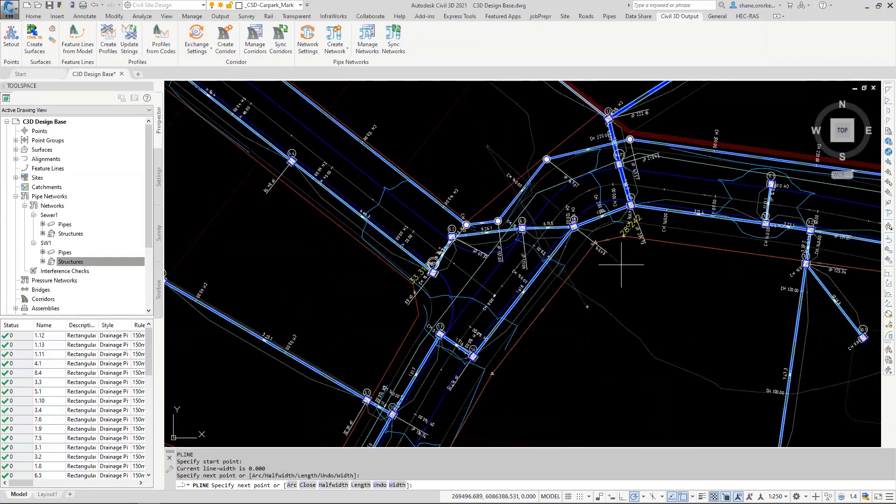
left_click(631, 258)
left_click(579, 129)
left_click(719, 116)
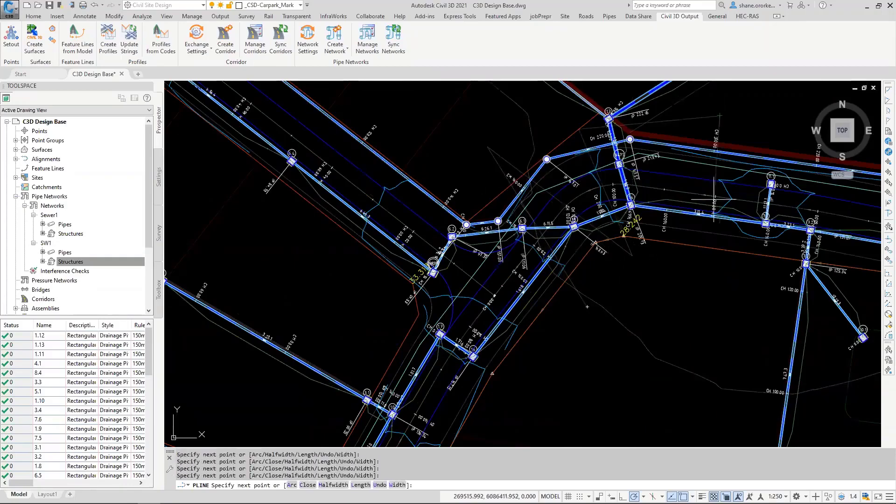
left_click(699, 278)
key("Return")
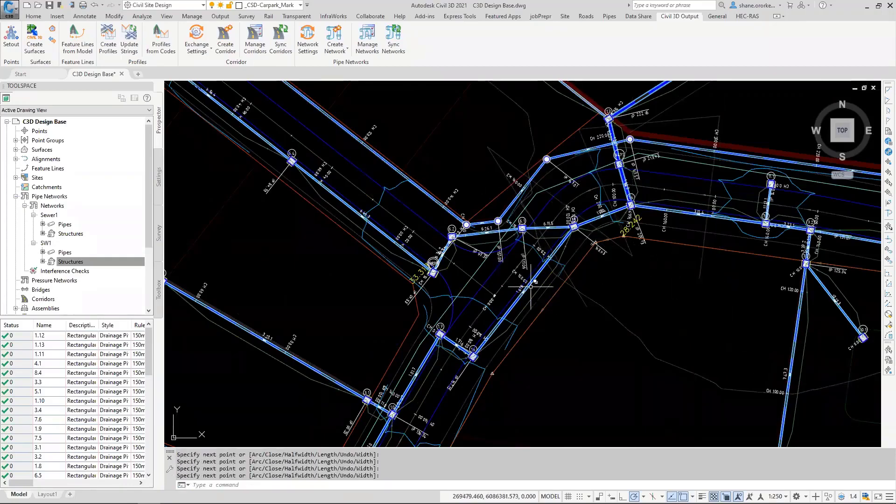
Create a Gas 150 service with levels named gassy1 from the zigzag polyline, 1000 mm deep from the surface.
left_click(610, 16)
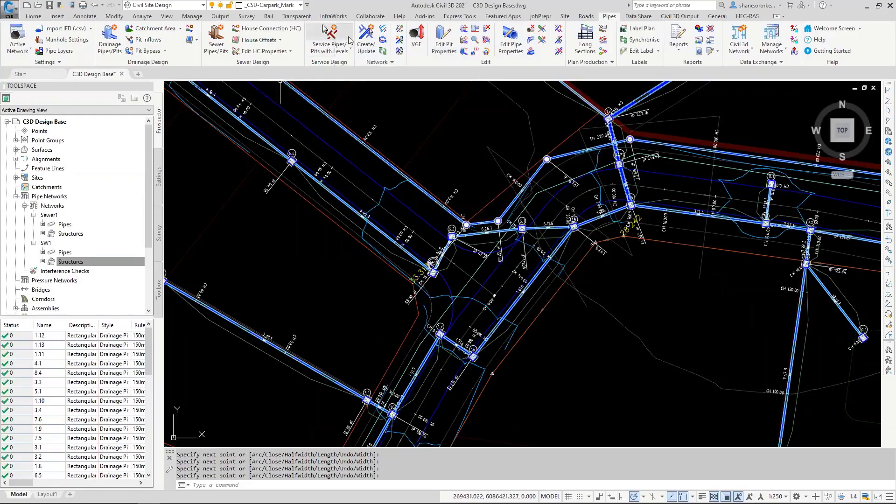
left_click(321, 48)
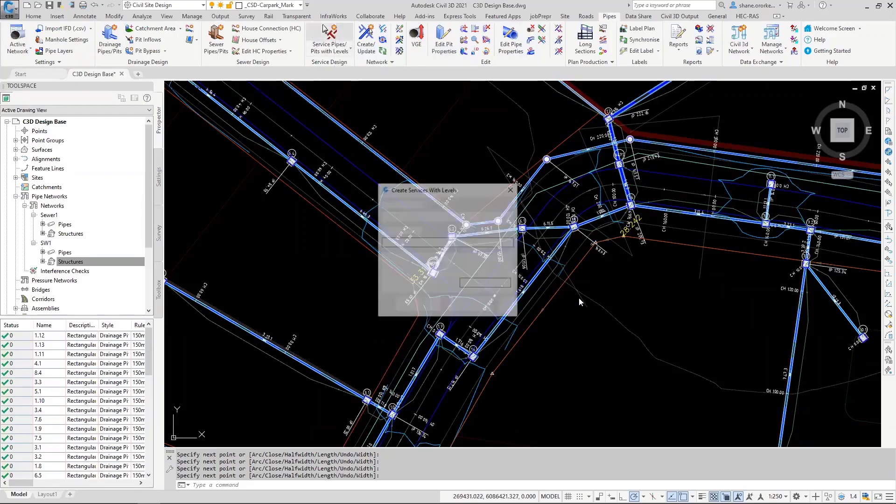
left_click(439, 216)
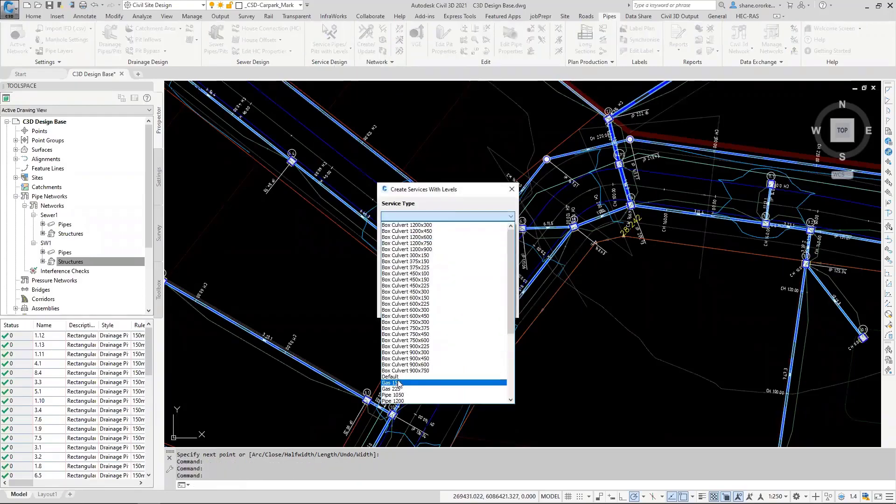
left_click(400, 384)
left_click(427, 243)
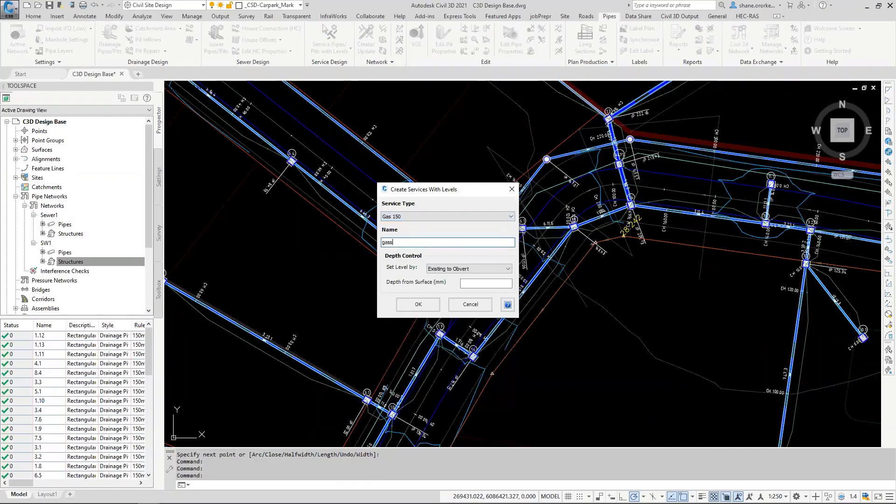
left_click(498, 285)
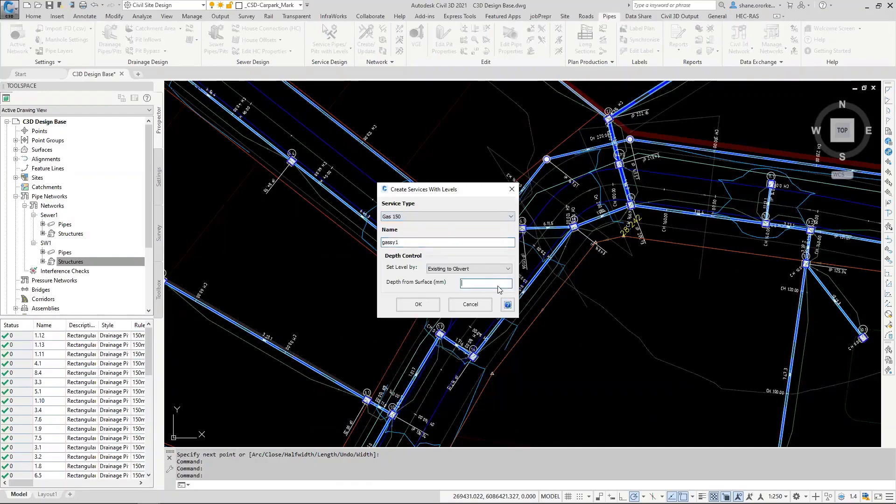
type("1000")
left_click(420, 306)
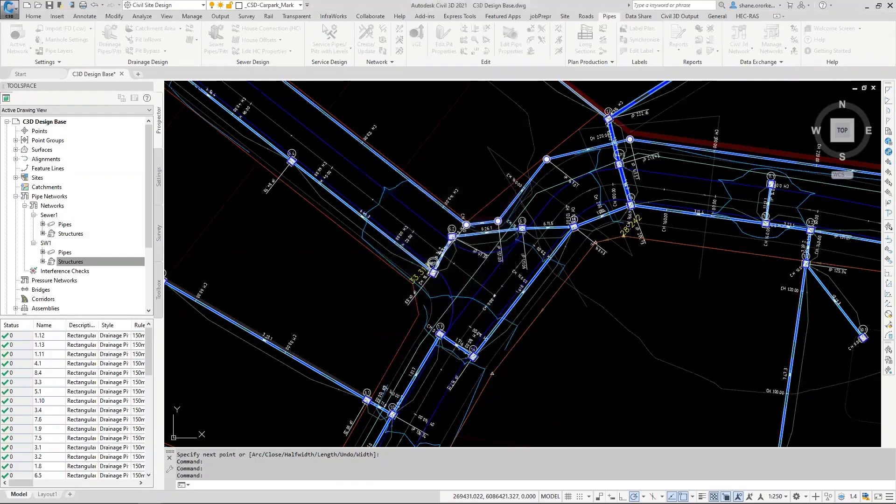
left_click(584, 301)
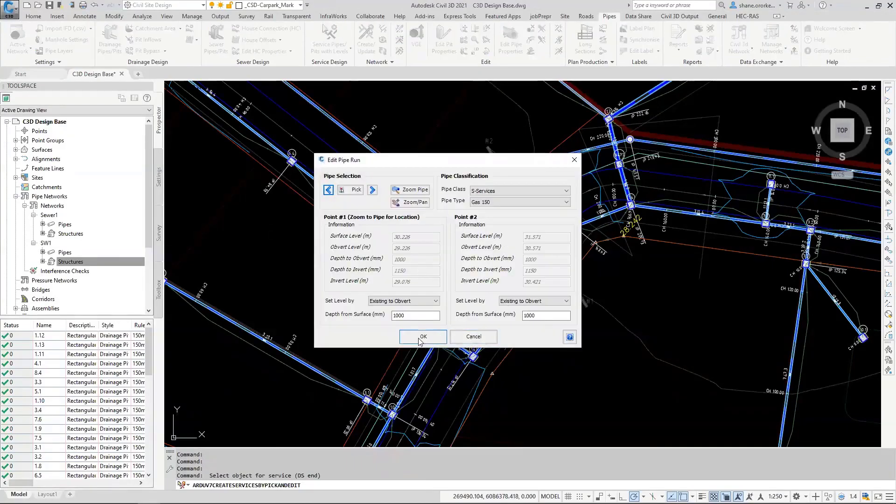
left_click(421, 337)
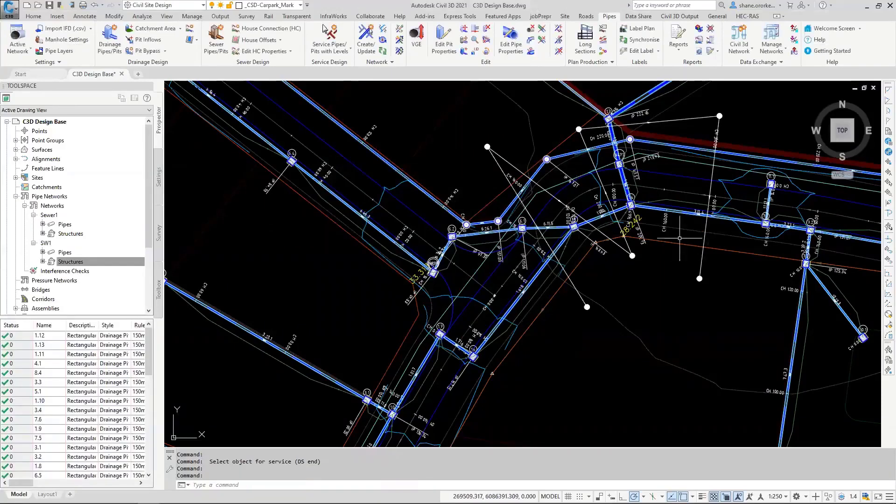
Draw a three-point inverted-V polyline across the road pipes east of the gas service.
middle_click_drag(658, 243, 490, 279)
type("pl")
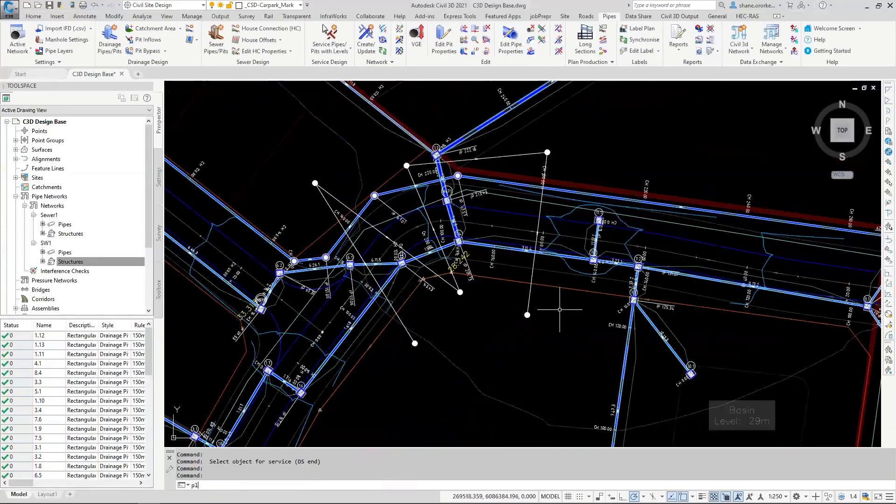
key("Return")
left_click(562, 323)
left_click(697, 187)
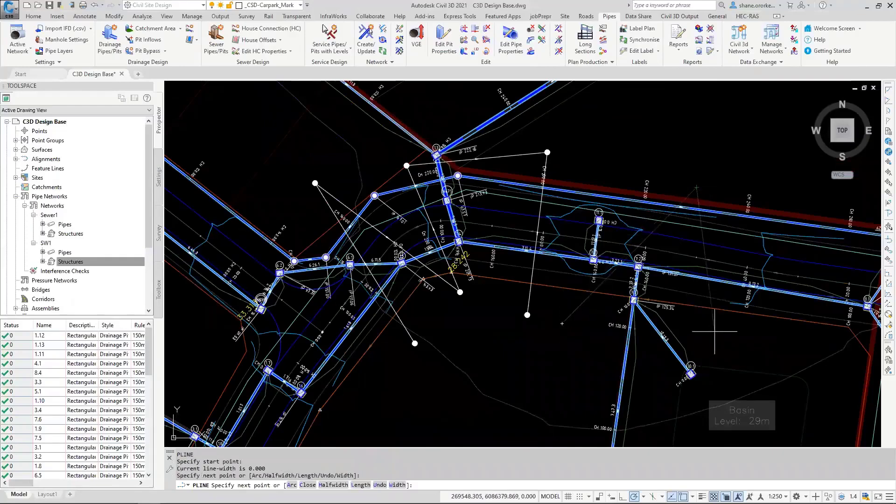
left_click(714, 331)
key("Return")
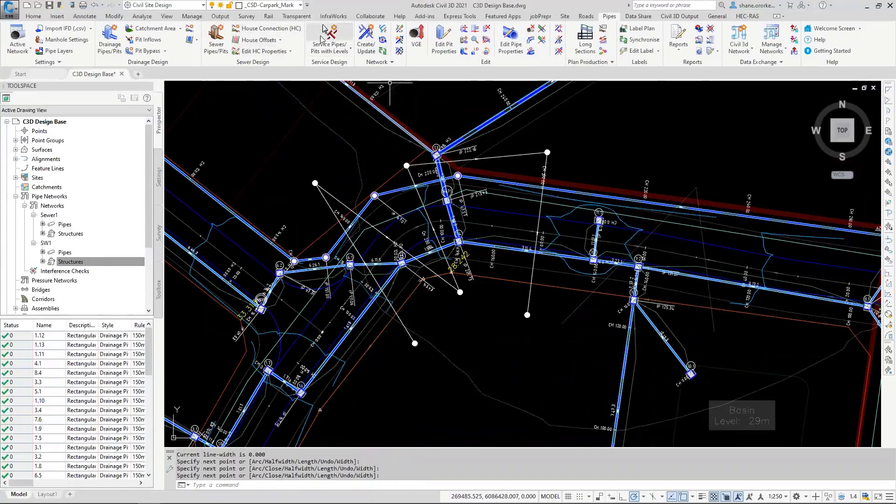
Create a Telstra 150x100 service with levels named telstra from the inverted-V polyline, entering its depth from the surface.
left_click(447, 216)
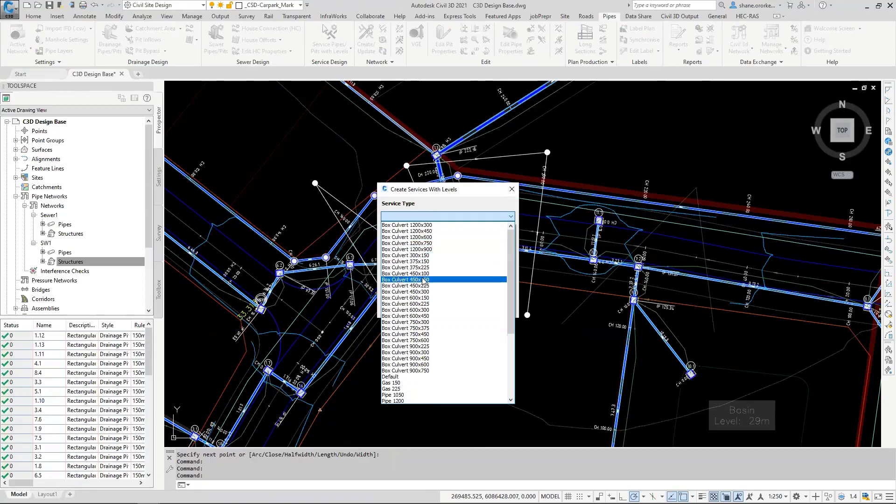
left_click_drag(510, 277, 498, 337)
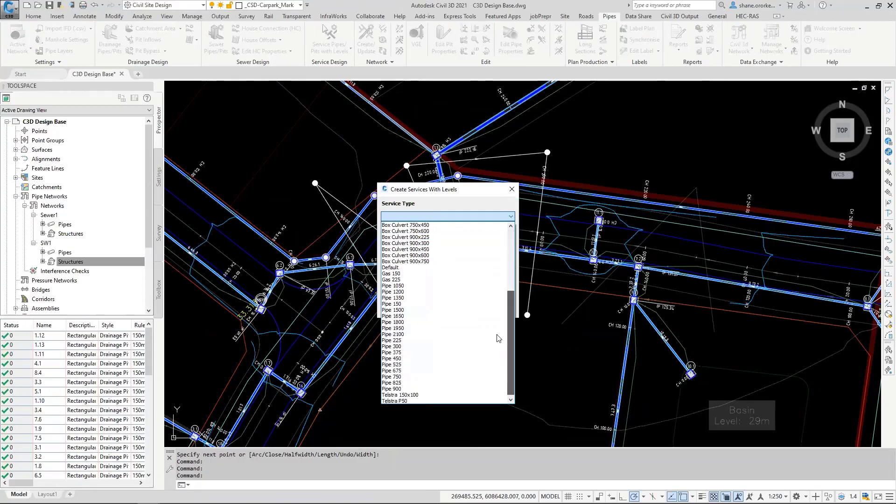
left_click(404, 395)
left_click(413, 241)
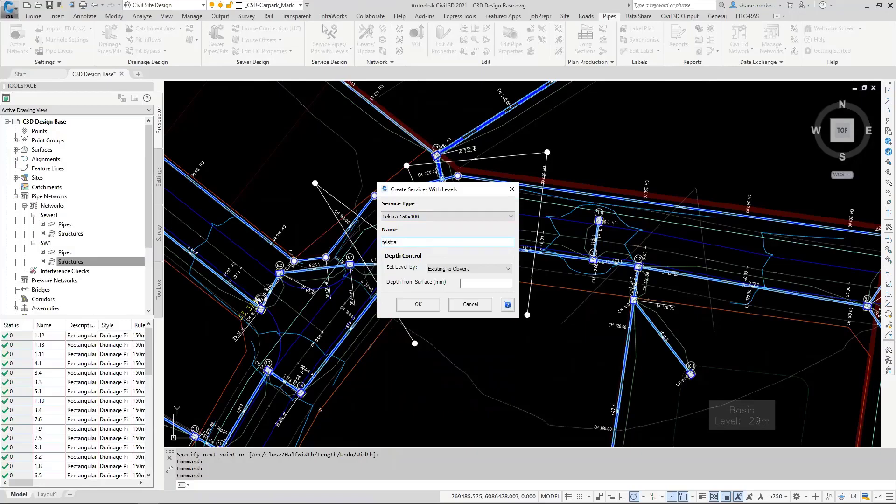
left_click(481, 286)
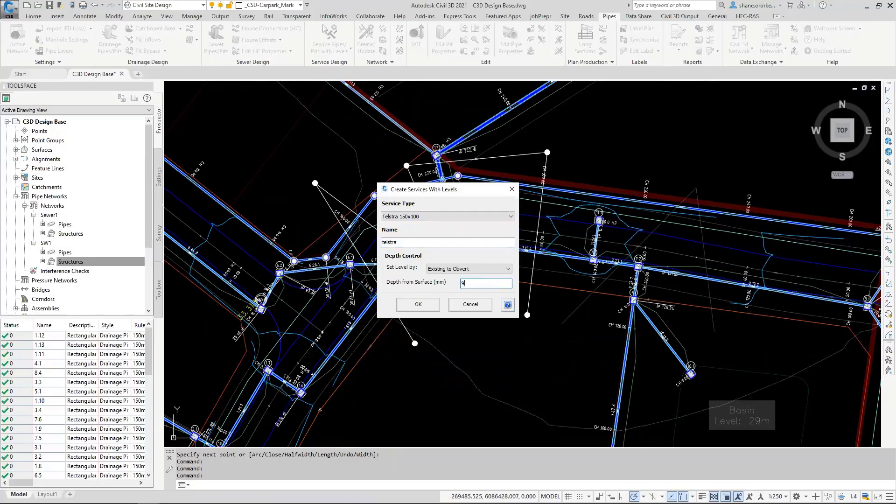
left_click(419, 304)
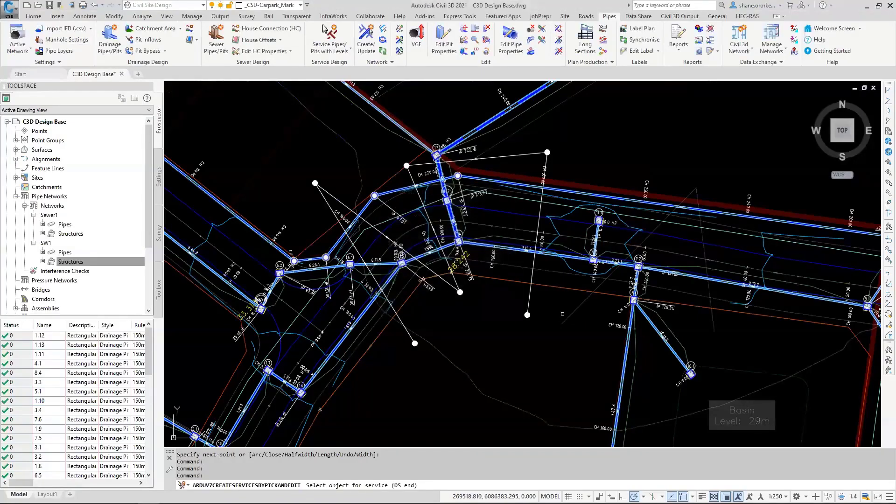
left_click(562, 314)
left_click(432, 334)
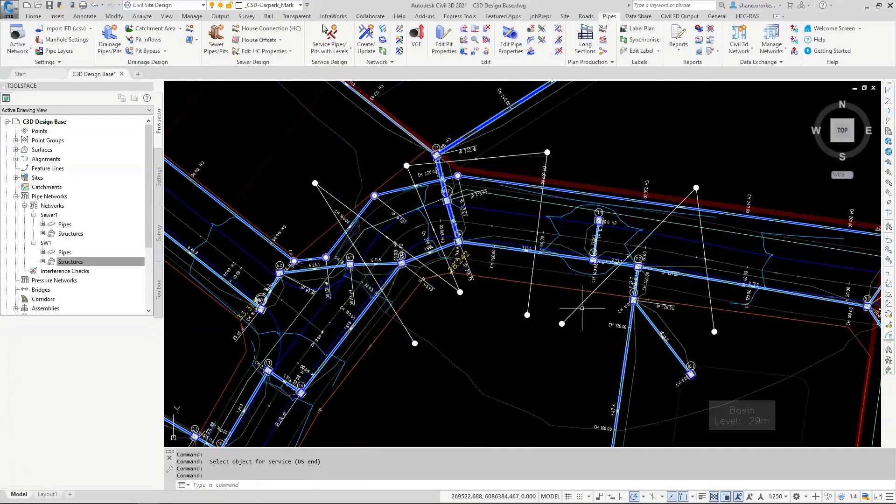
Create Civil 3D networks for gassy1 and telstra together, using C3D-TotalModel as design surface and choosing an existing surface.
scroll(478, 283, "down", 7)
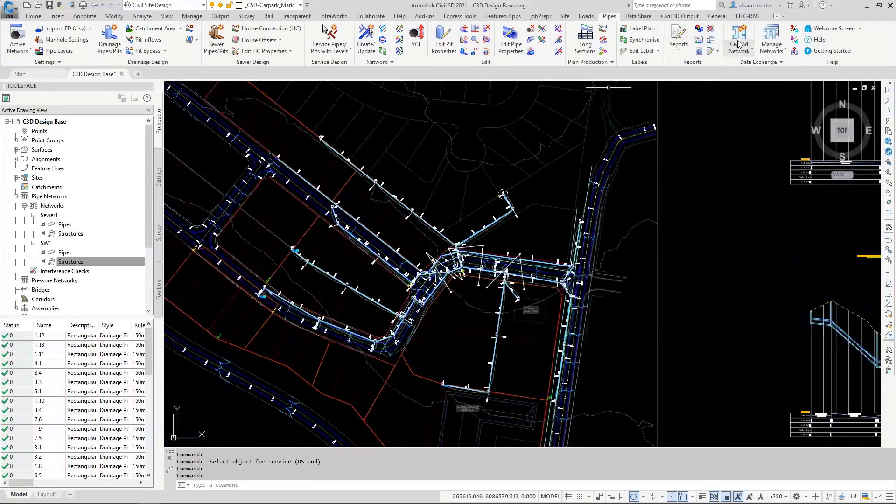
left_click(679, 17)
left_click(336, 50)
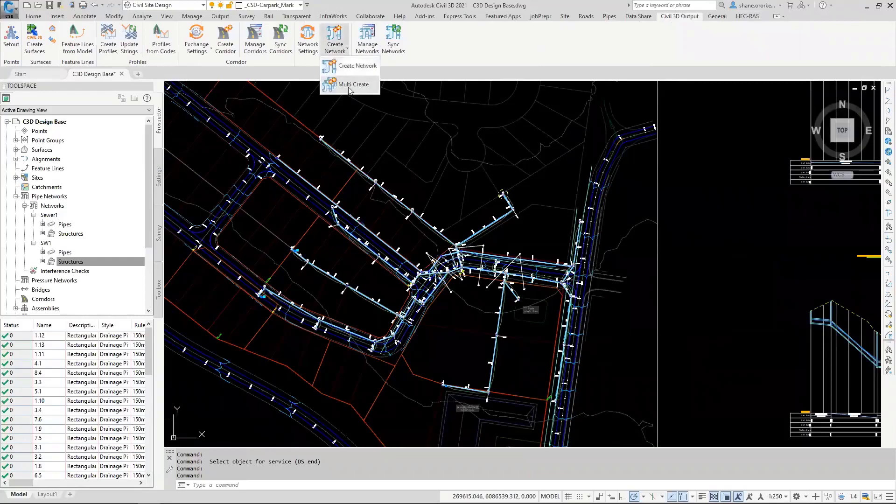
left_click(353, 84)
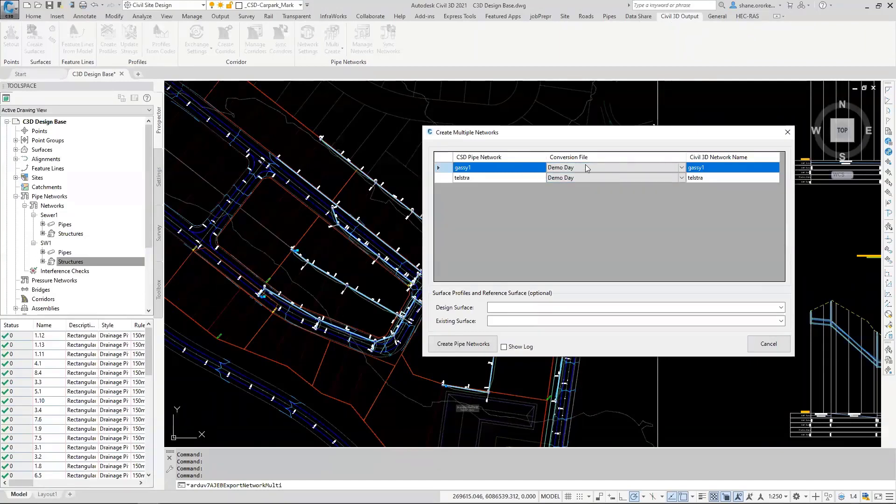
left_click(780, 307)
left_click(533, 331)
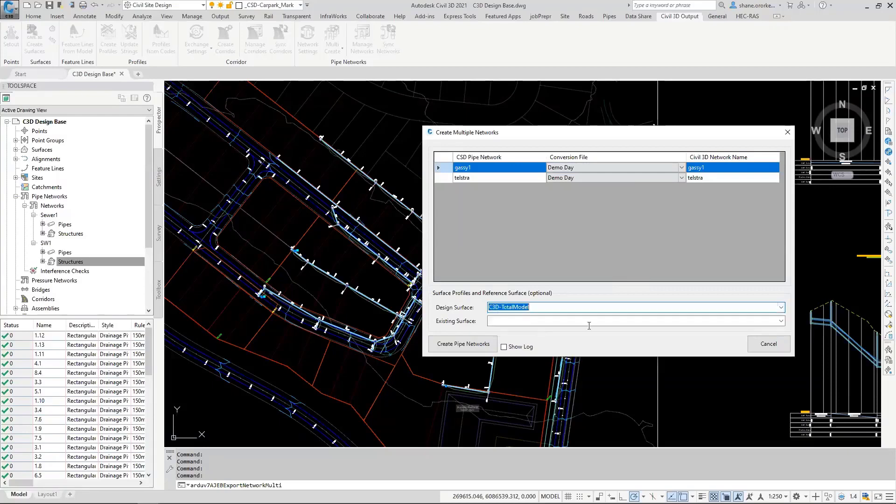
left_click(781, 321)
left_click(568, 342)
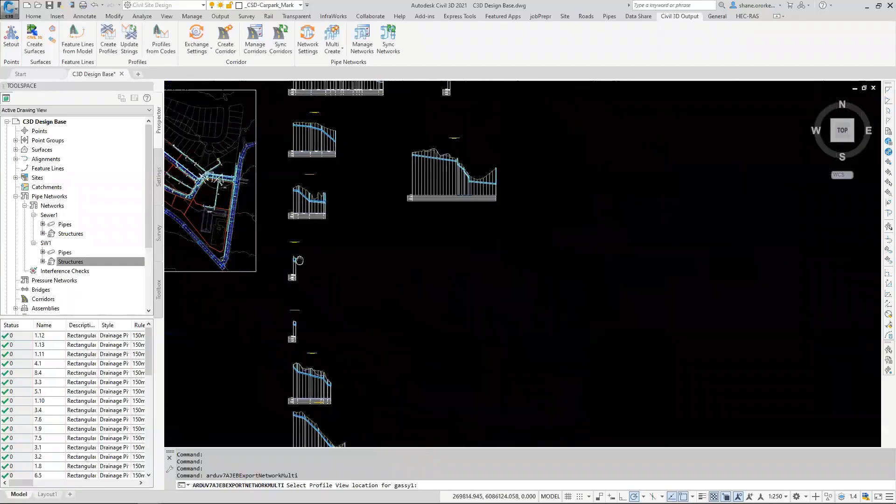
Place the gassy1 and telstra profile views one below the other in the empty area beneath the Sewer1 profile view.
middle_click_drag(299, 261, 291, 246)
left_click(414, 276)
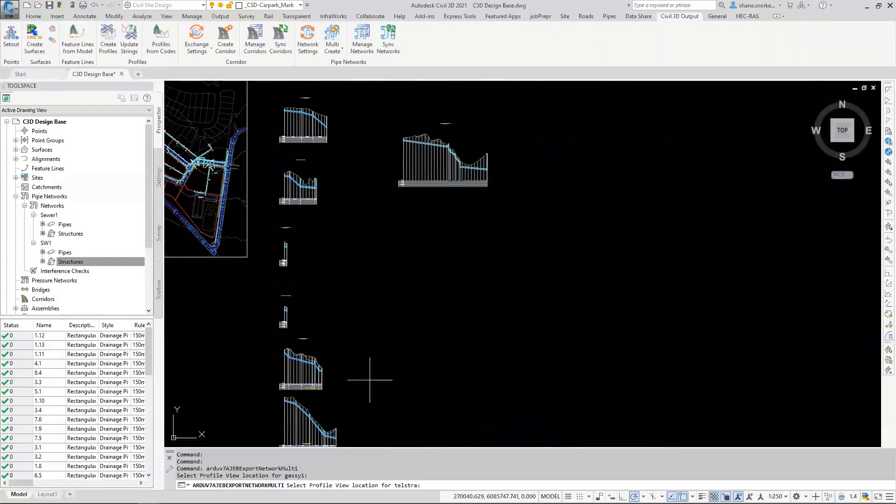
left_click(409, 371)
scroll(330, 258, "down", 2)
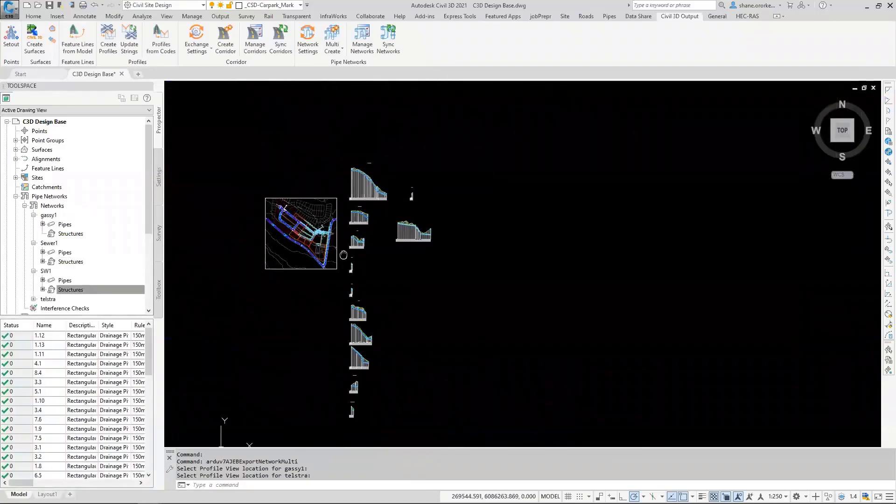
scroll(293, 216, "up", 6)
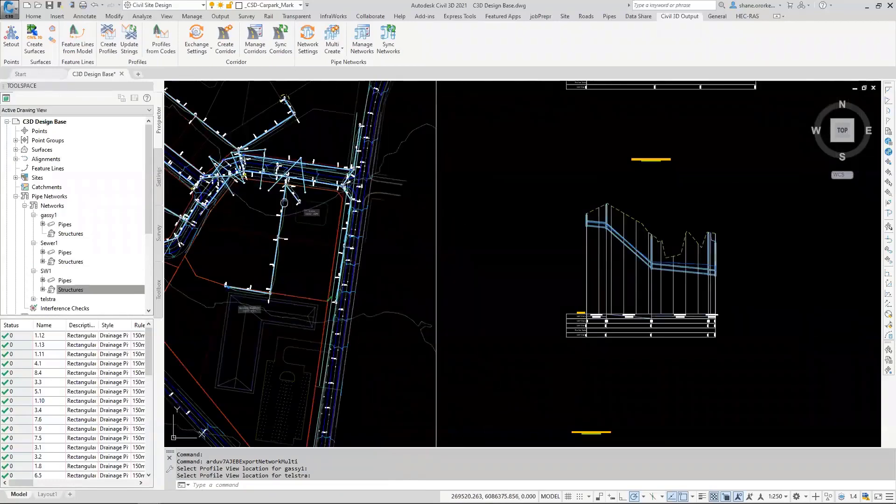
Auto-sequence the branches of the inverted-V Telstra network crossing the road, keeping the object names form set to open on close.
scroll(439, 252, "up", 4)
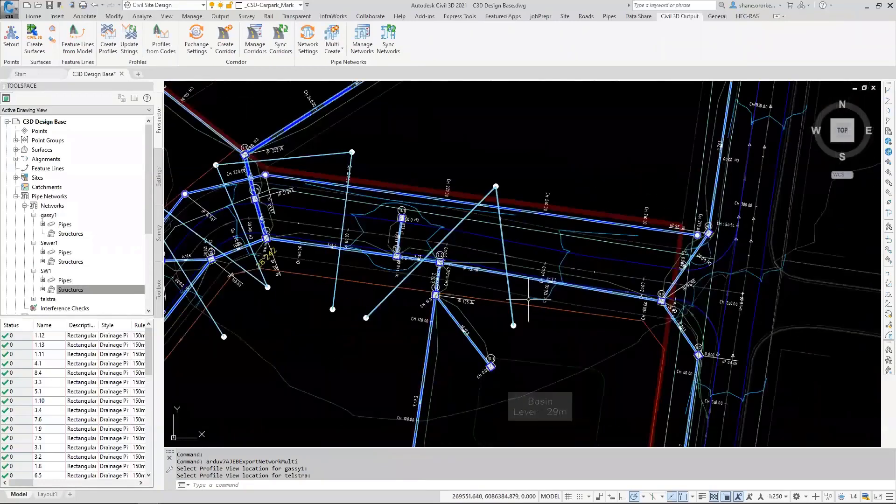
left_click(586, 15)
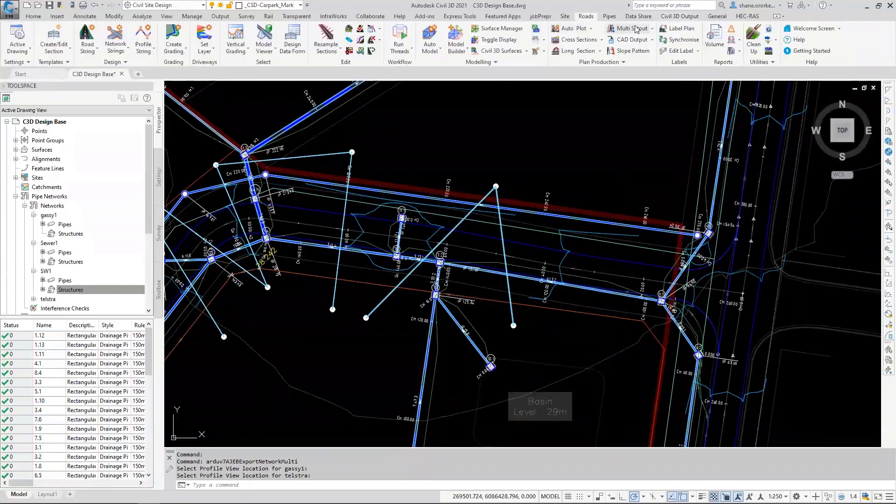
left_click(609, 16)
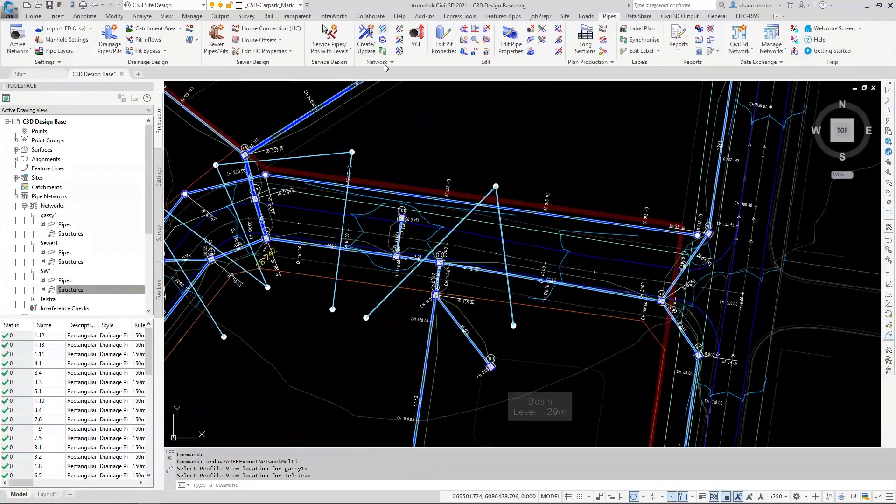
left_click(380, 303)
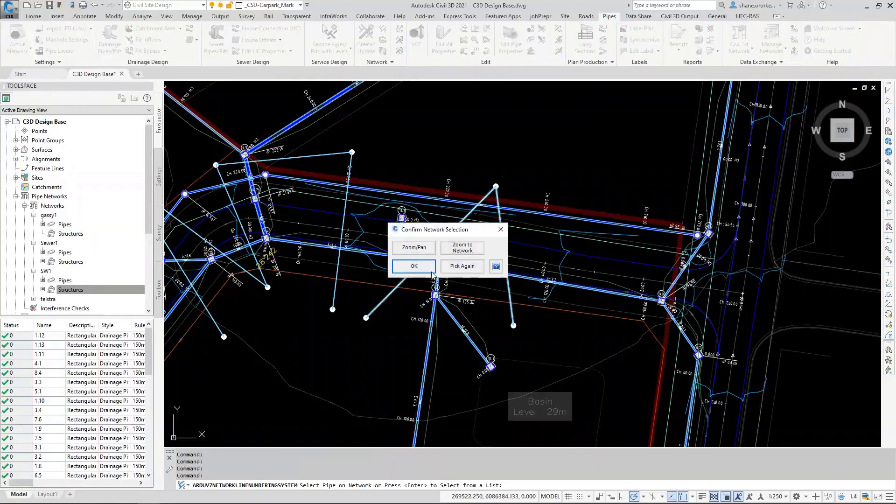
left_click(427, 271)
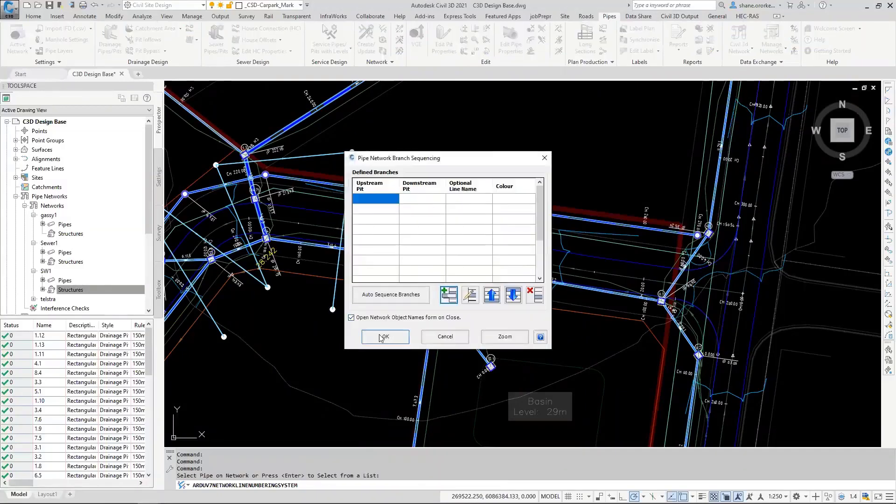
left_click(391, 295)
left_click(386, 337)
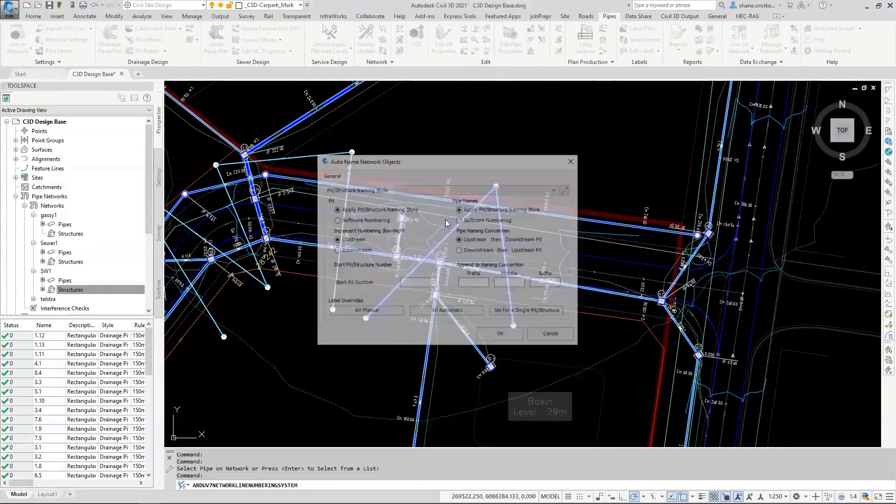
Auto-name the Telstra network's pits with the 'P' Pit Number Only style and a start pit number, and dismiss the exchange log.
left_click(545, 189)
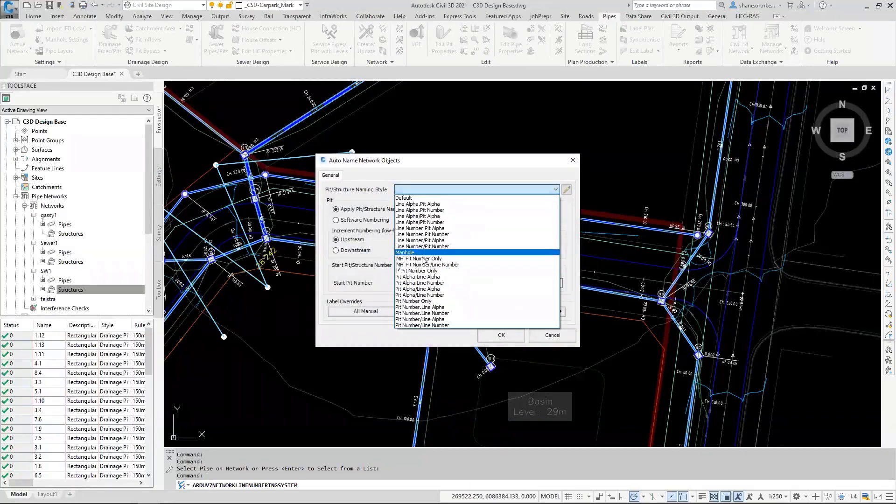
left_click(420, 271)
left_click(412, 283)
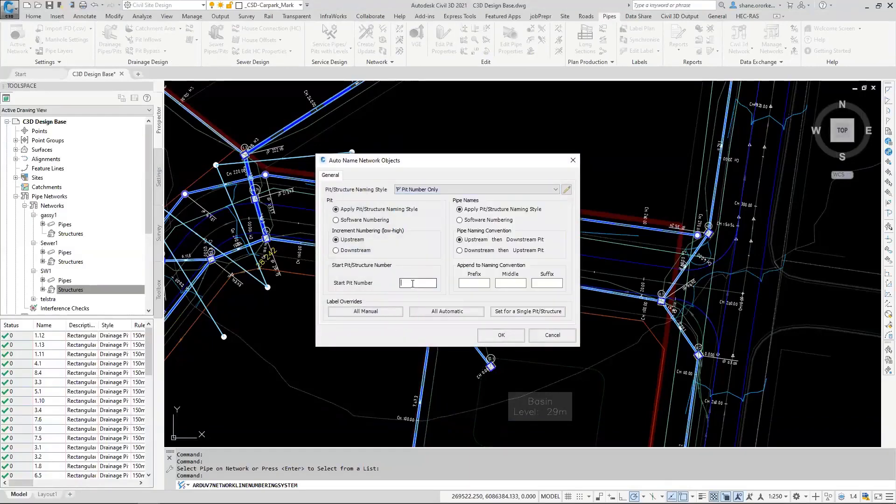
left_click(493, 335)
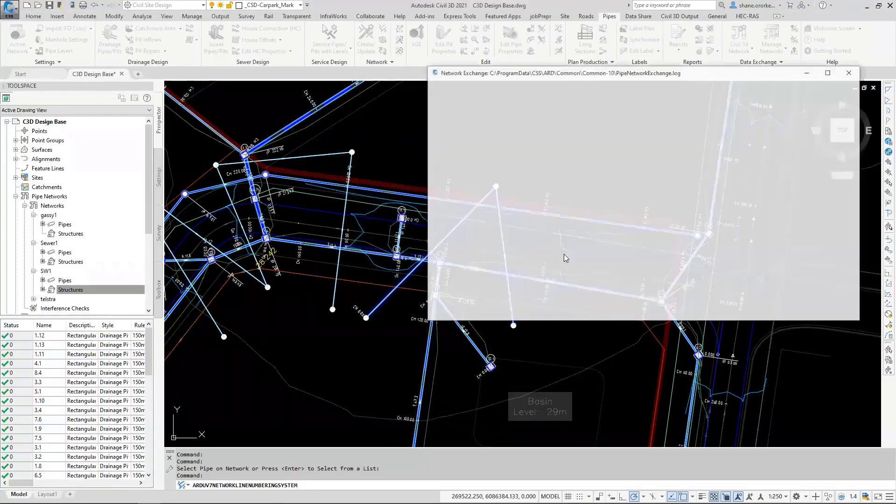
left_click(849, 73)
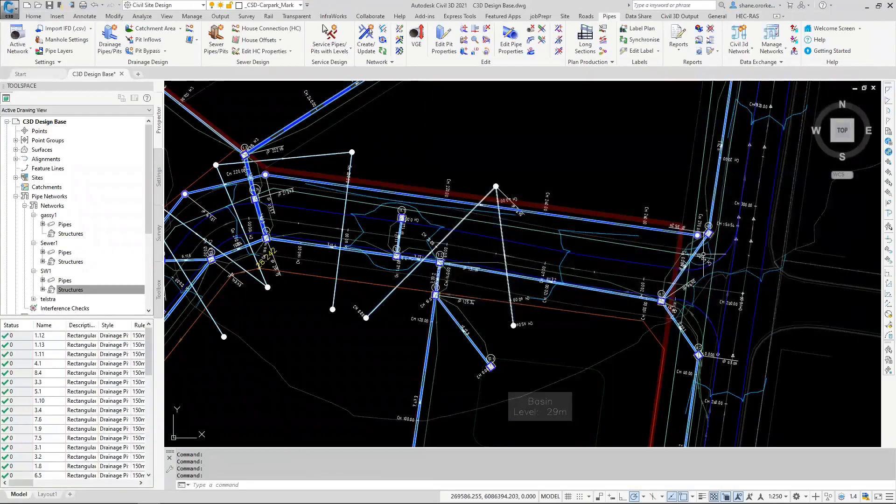
Examine the pipe and surface lines in the V-shaped service profile view and return to the site plan.
scroll(560, 326, "down", 12)
scroll(515, 349, "up", 13)
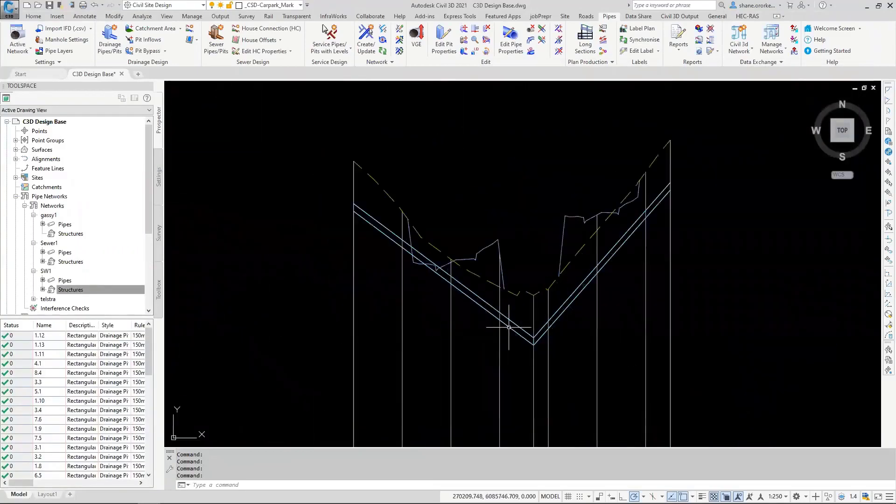
middle_click_drag(509, 327, 519, 242)
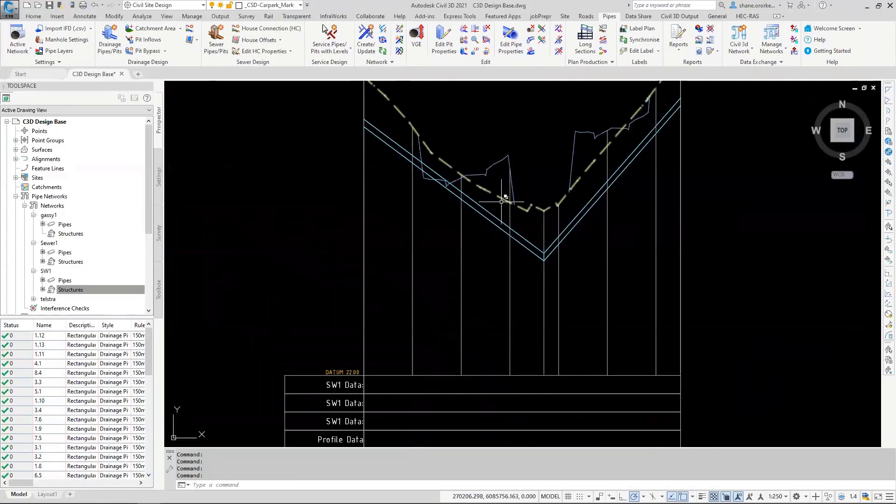
scroll(501, 202, "down", 12)
middle_click_drag(392, 201, 612, 272)
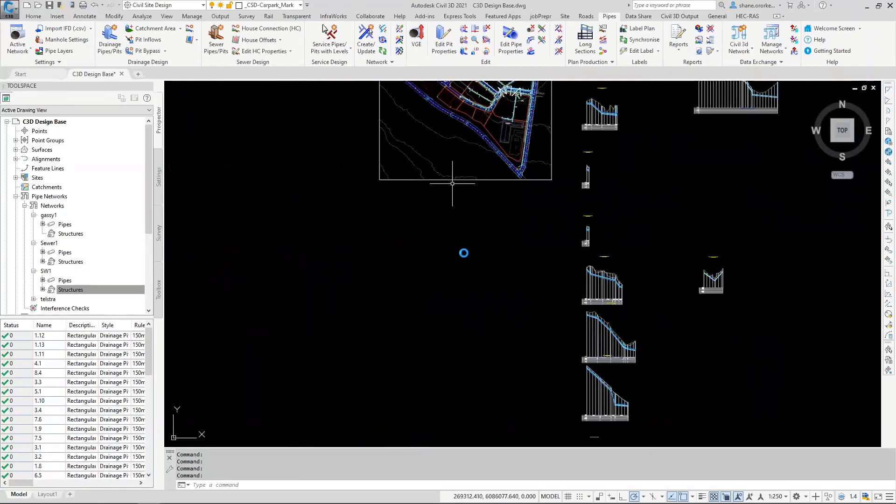
mouse_move(452, 184)
middle_mouse_down()
mouse_move(470, 266)
mouse_move(456, 310)
middle_mouse_up()
scroll(513, 216, "up", 2)
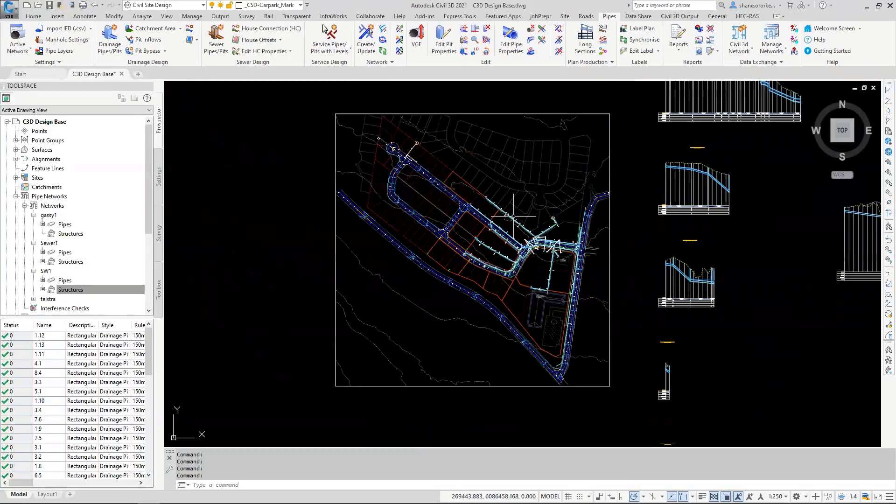
scroll(513, 217, "up", 3)
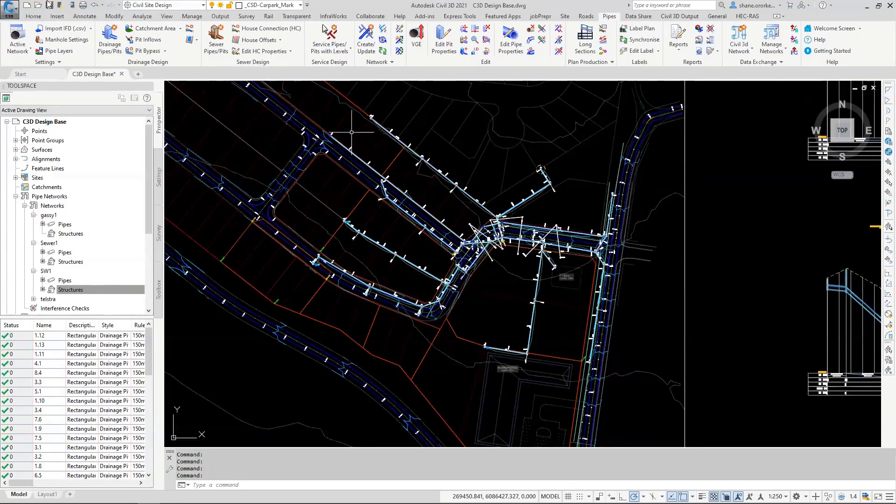
List the gassy1 pipes and make the SW1 network dynamic in the network manager, applying the change.
left_click(57, 225)
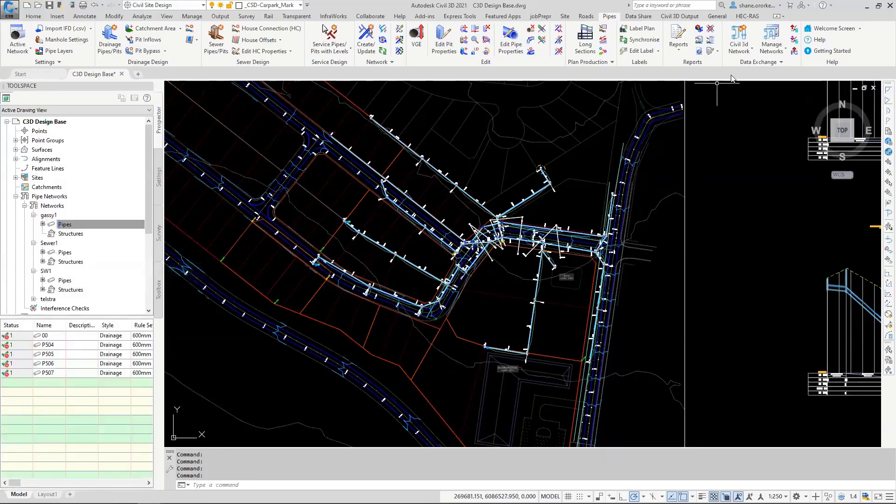
left_click(742, 52)
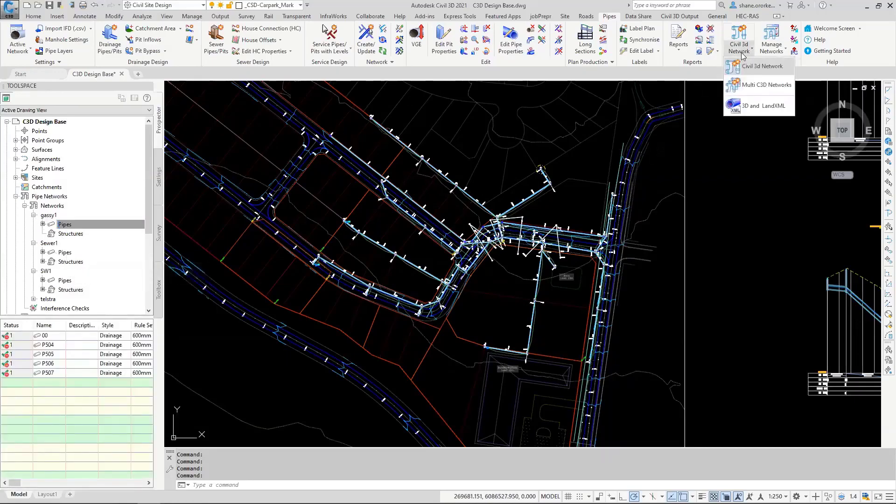
left_click(772, 48)
left_click(783, 86)
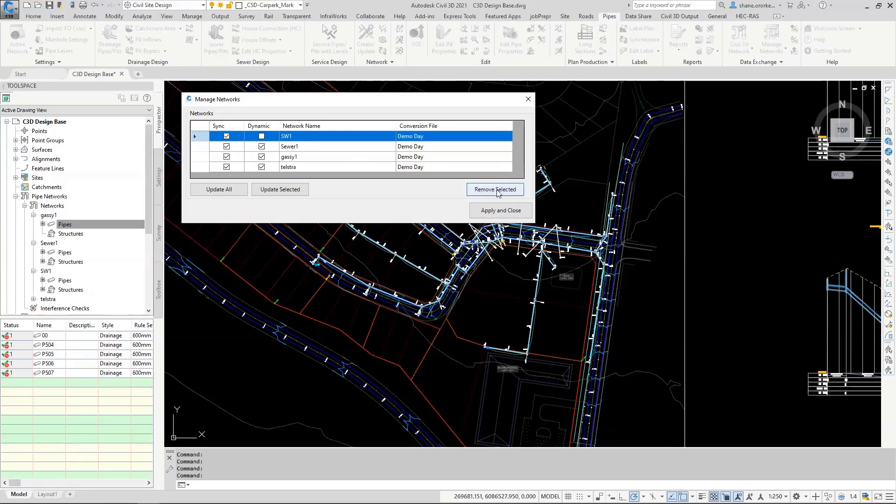
key("ctrl")
key("ctrl")
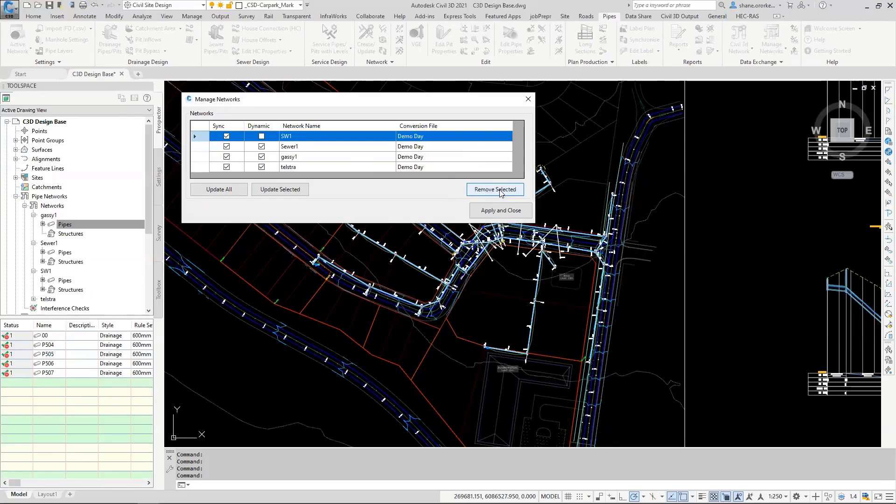
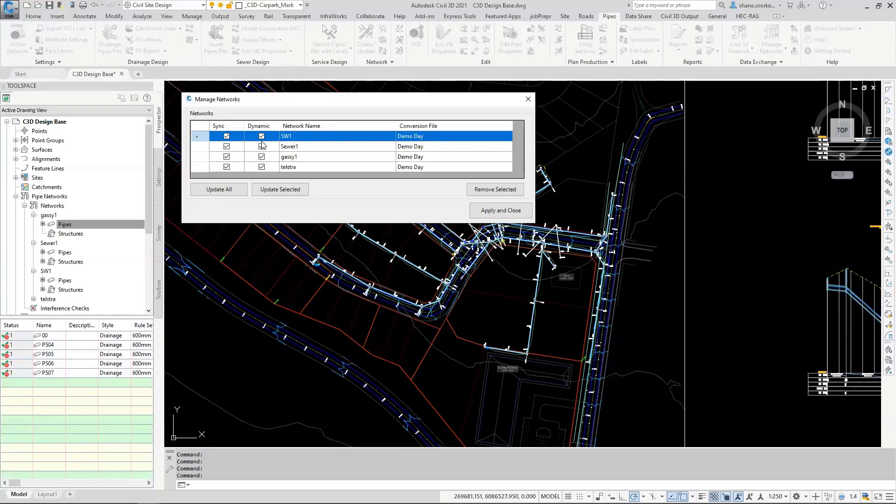
left_click(489, 214)
Collapse the gassy1 and Sewer1 networks, list the SW1 pipes and widen their Description column.
mouse_move(338, 218)
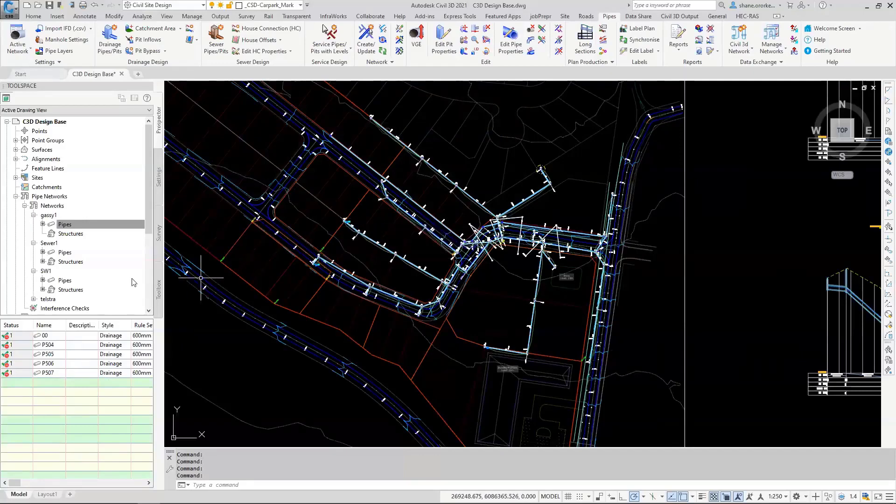
left_click(134, 220)
left_click(34, 215)
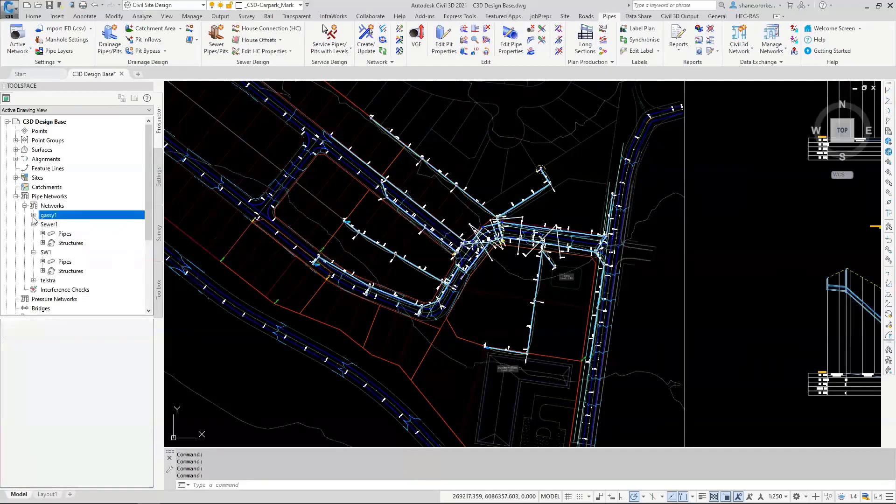
left_click(34, 224)
left_click(34, 233)
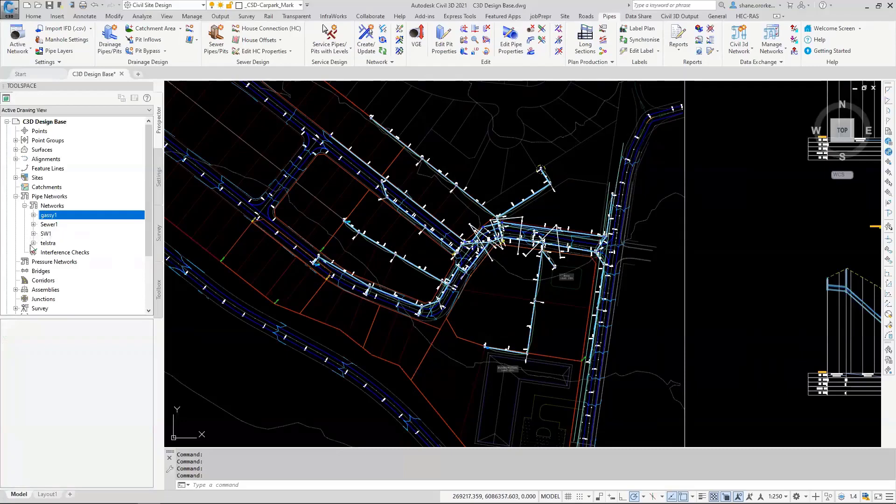
left_click(33, 234)
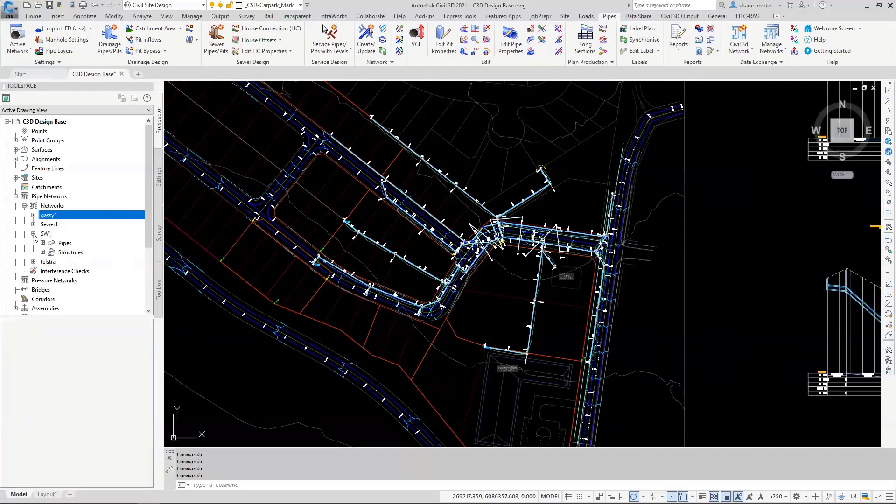
left_click(62, 244)
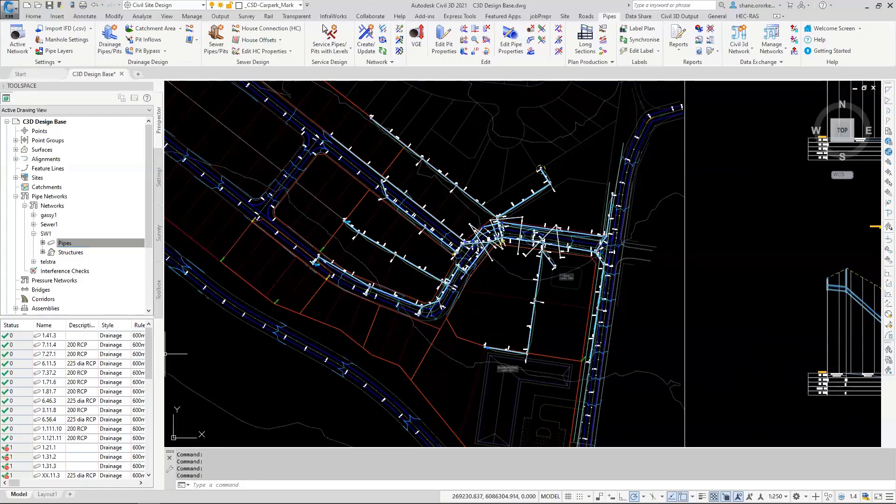
left_click_drag(98, 328, 120, 326)
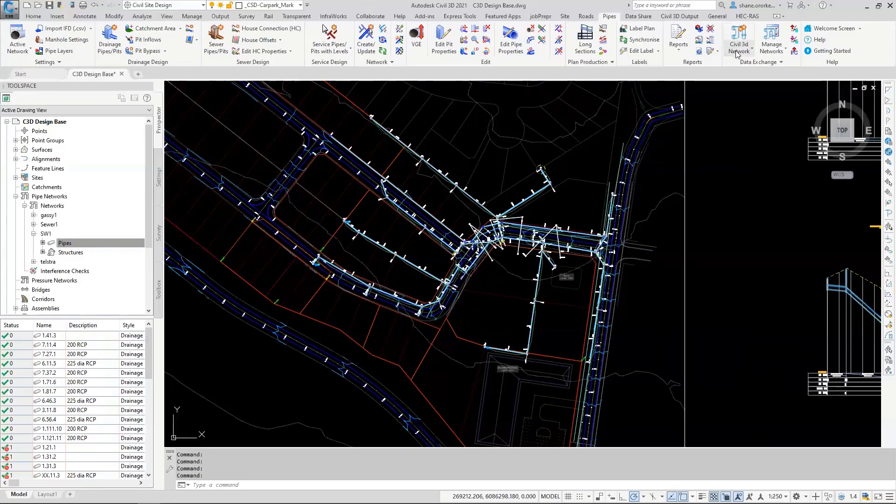
Load the Demo Day conversion file in the network exchange settings, review its pipe name and description overrides, and close it.
left_click(751, 48)
left_click(785, 48)
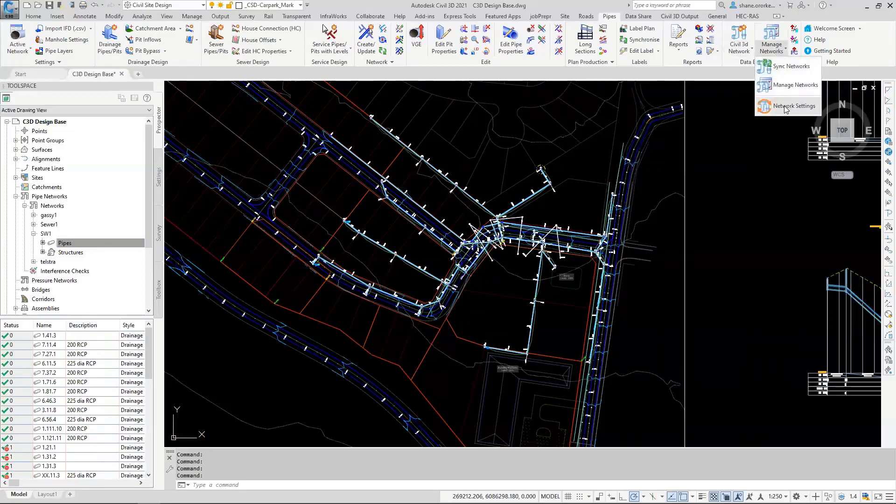
left_click(788, 106)
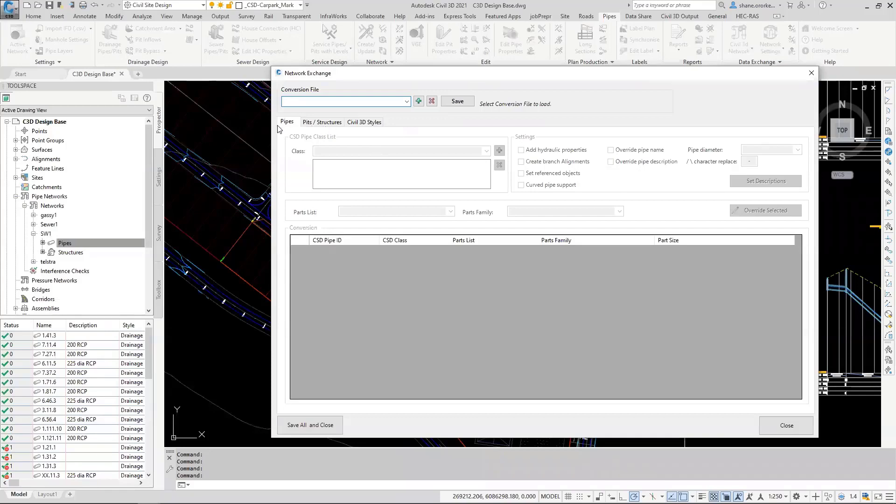
left_click(406, 102)
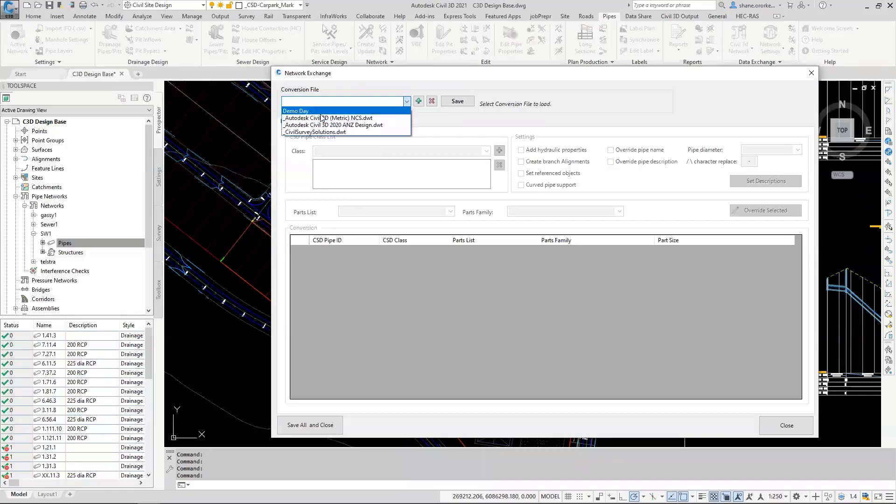
left_click(333, 120)
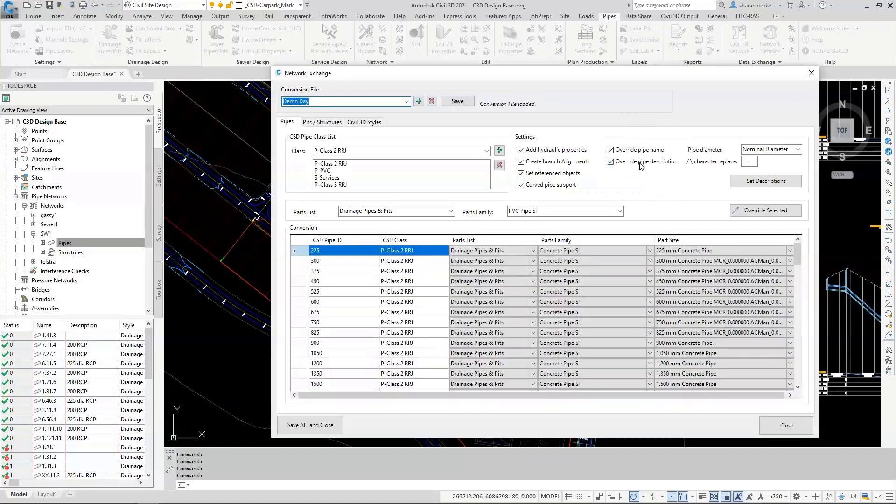
left_click(787, 426)
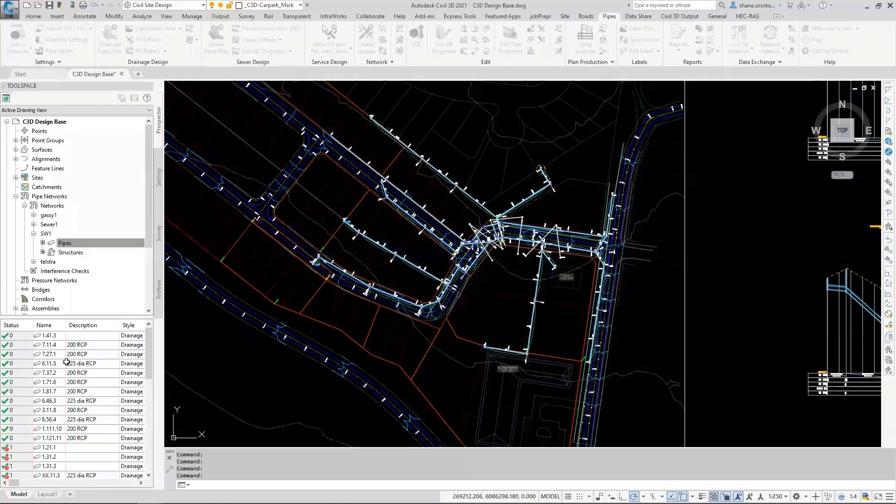
Browse the SW1 pipe descriptions, list the SW1 structures and widen the Description column to read their descriptions.
left_click(88, 345)
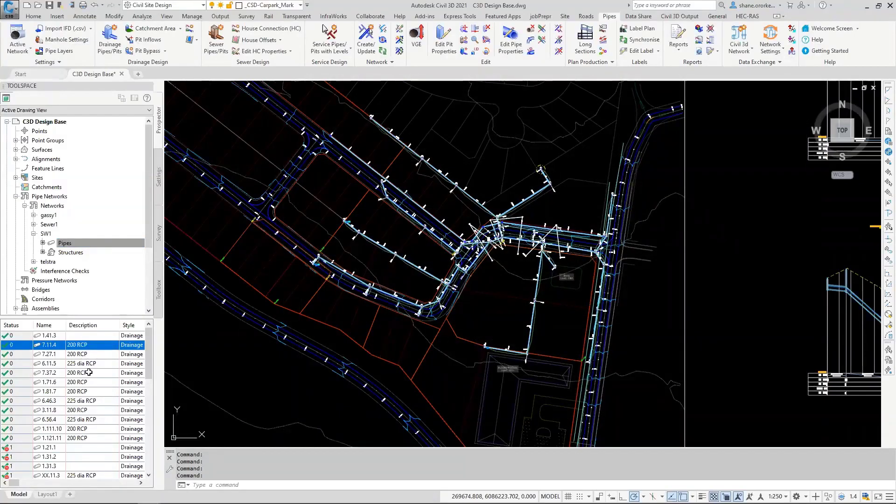
key("Down")
key("Down")
key("Down")
key("Down")
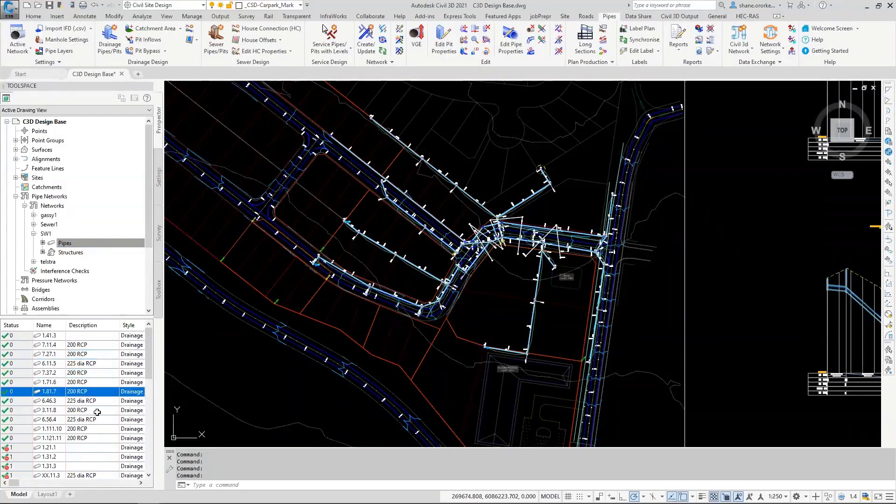
left_click(97, 411)
left_click(70, 252)
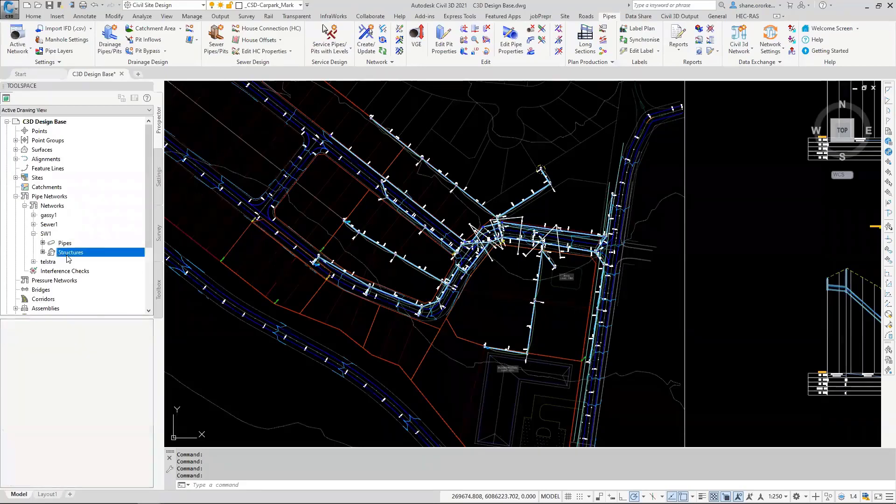
left_click_drag(125, 325, 159, 327)
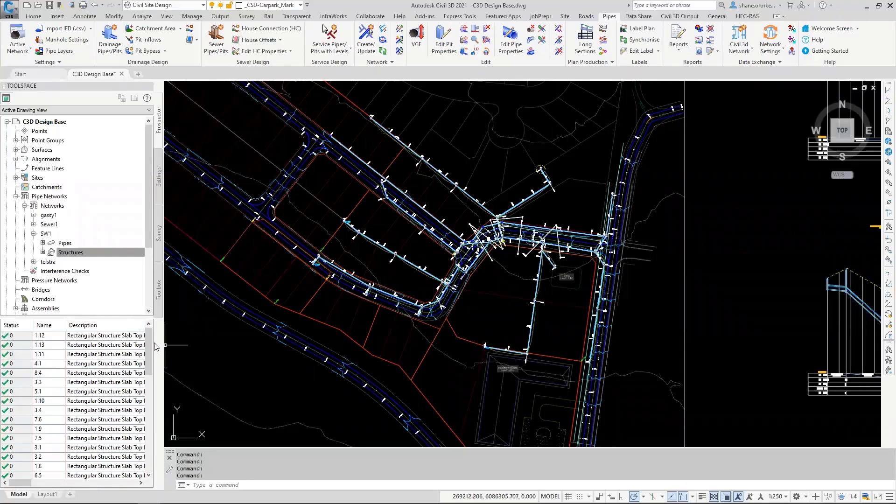
Open the description of SW1 structure 8.4 to read it in full, leave it and save the drawing.
left_click(102, 373)
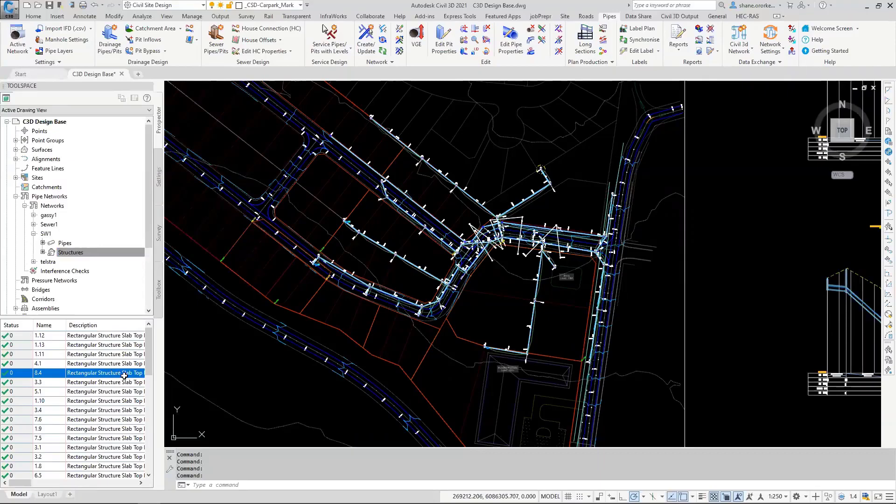
left_click(106, 372)
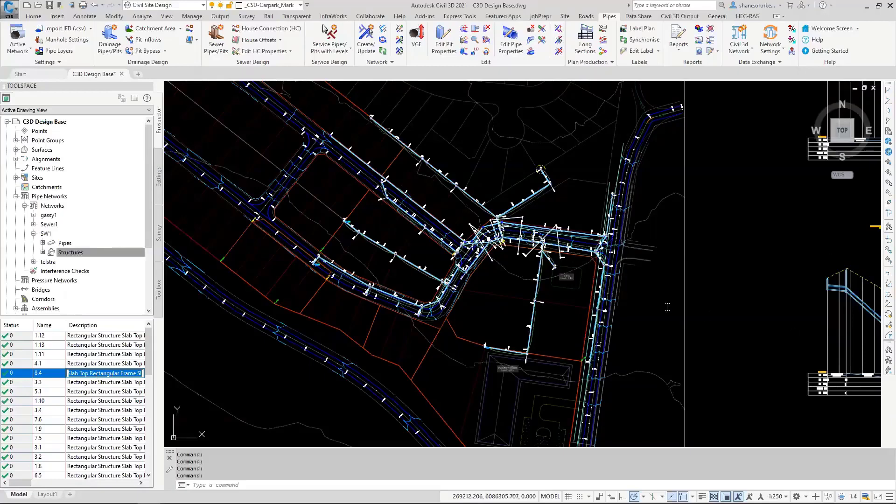
left_click(714, 302)
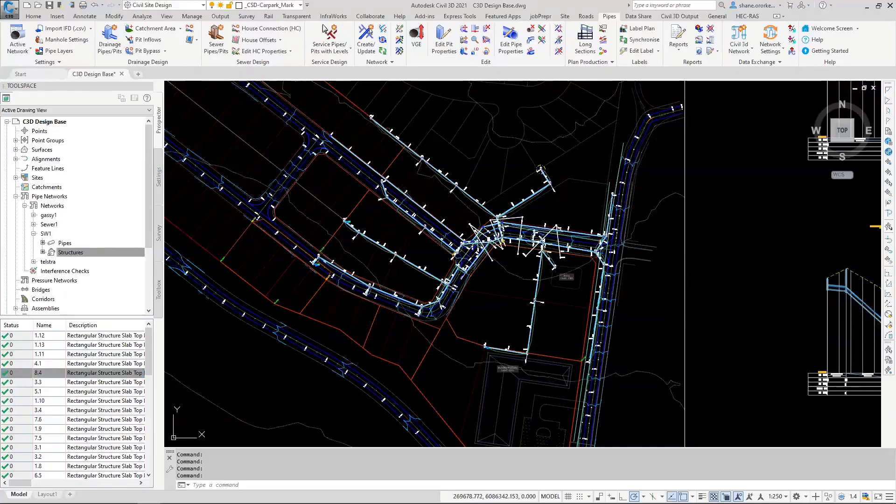
key("ctrl+s")
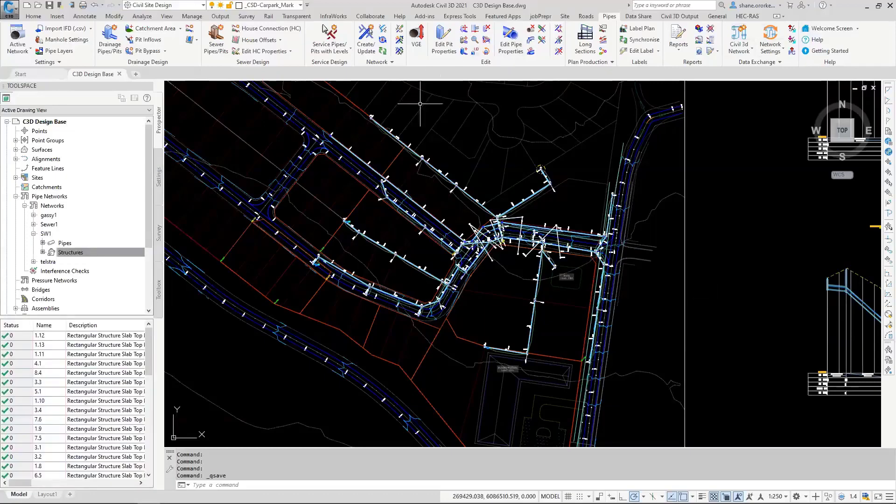
Accept the surface display settings and show the road model in a maximized 3D model viewer.
left_click(586, 15)
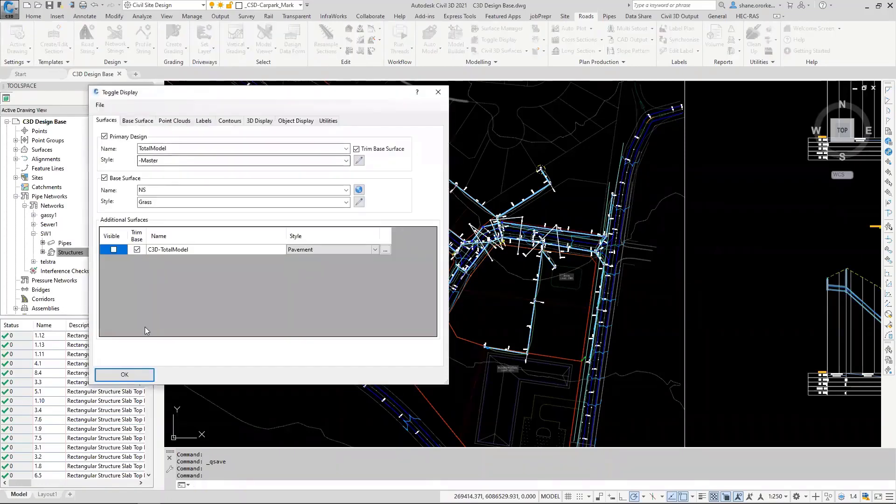
left_click(125, 373)
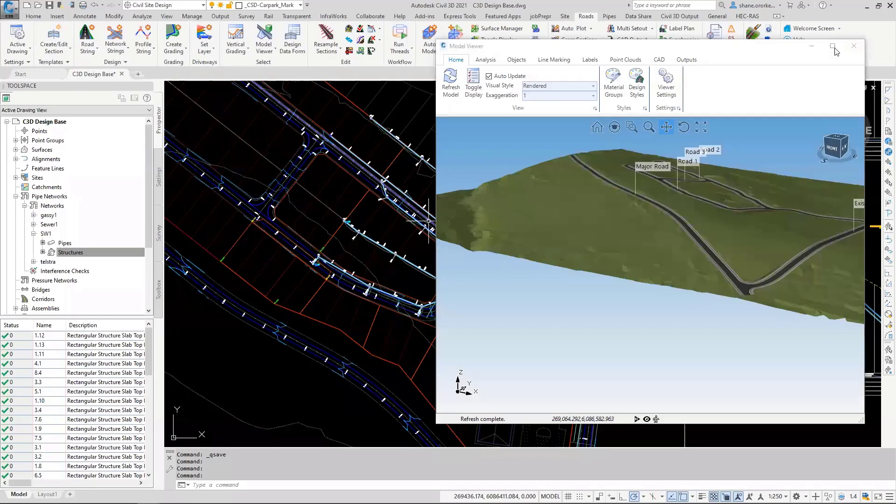
left_click(835, 45)
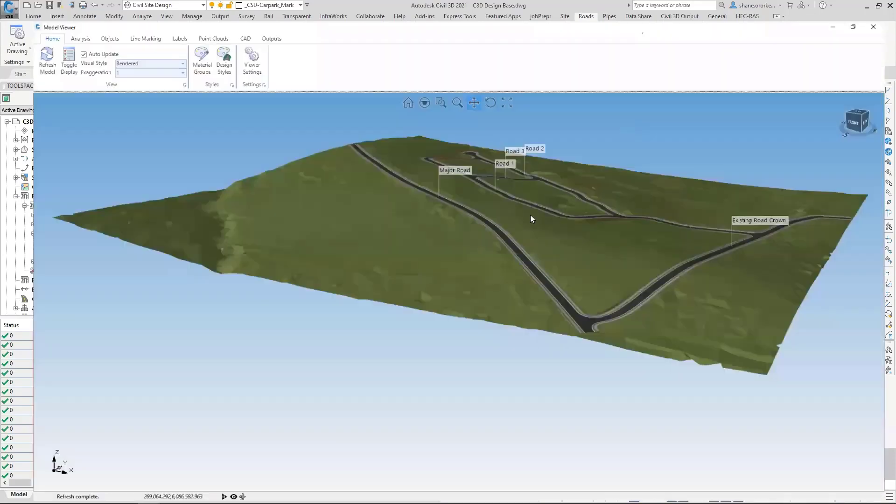
left_click(440, 267)
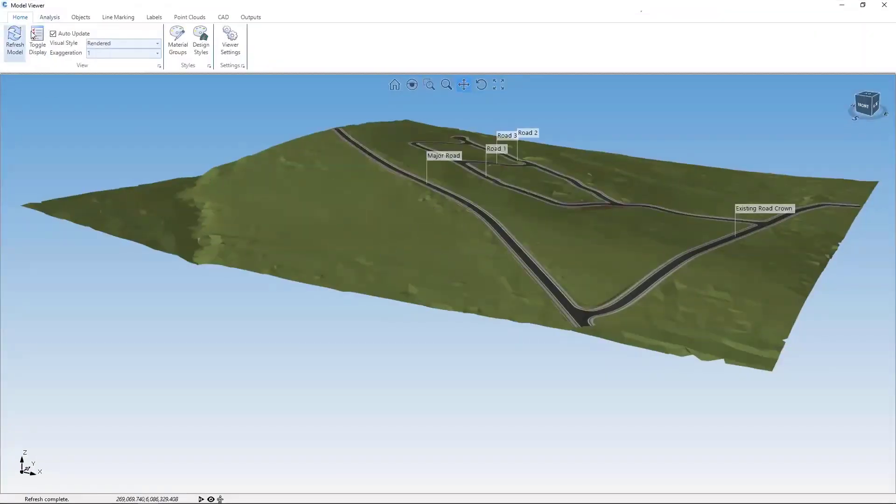
Turn on pipe network display in the model viewer and set Network2's colour to orange.
left_click(79, 18)
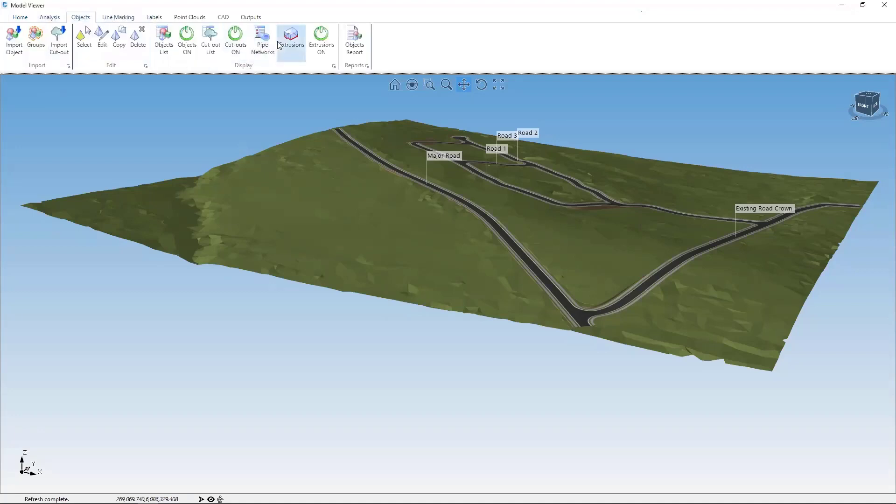
left_click(262, 36)
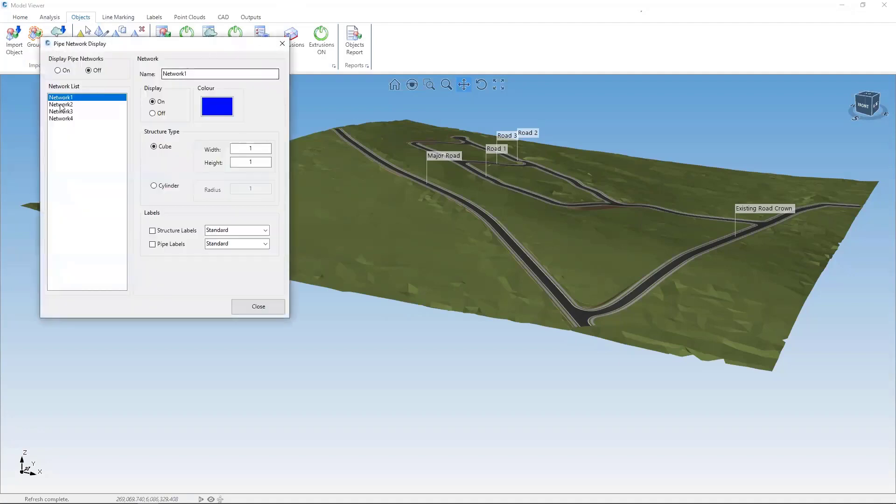
left_click(58, 71)
left_click(67, 104)
left_click(218, 110)
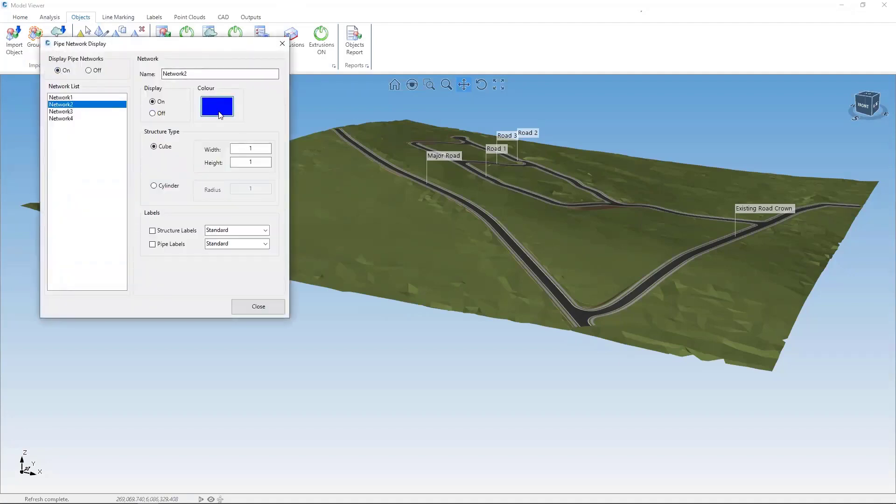
left_click(417, 176)
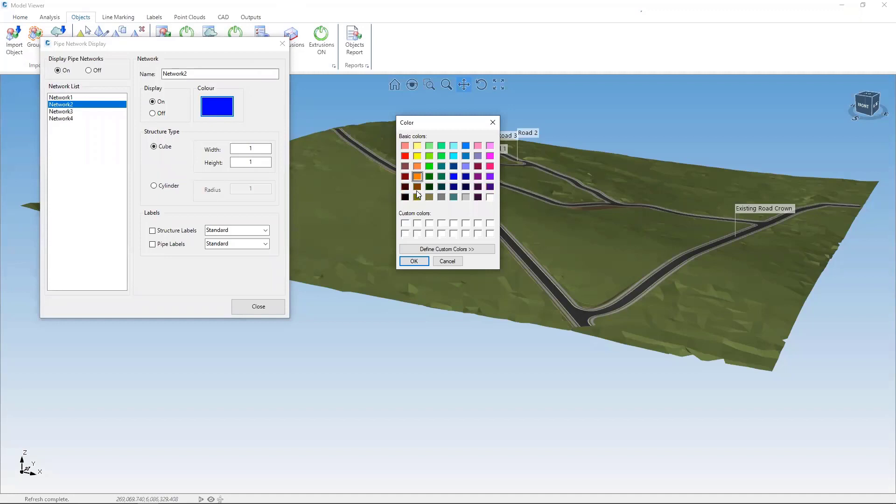
left_click(414, 261)
Set Network3's display colour to yellow.
left_click(69, 111)
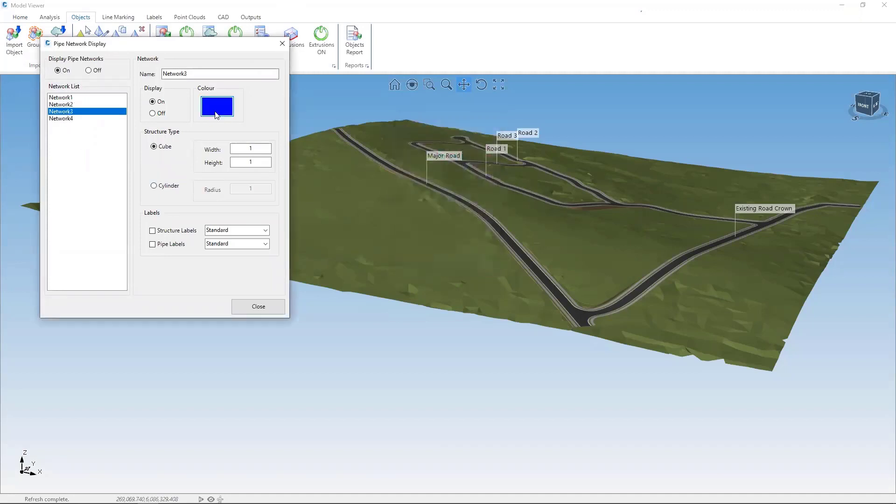
left_click(217, 106)
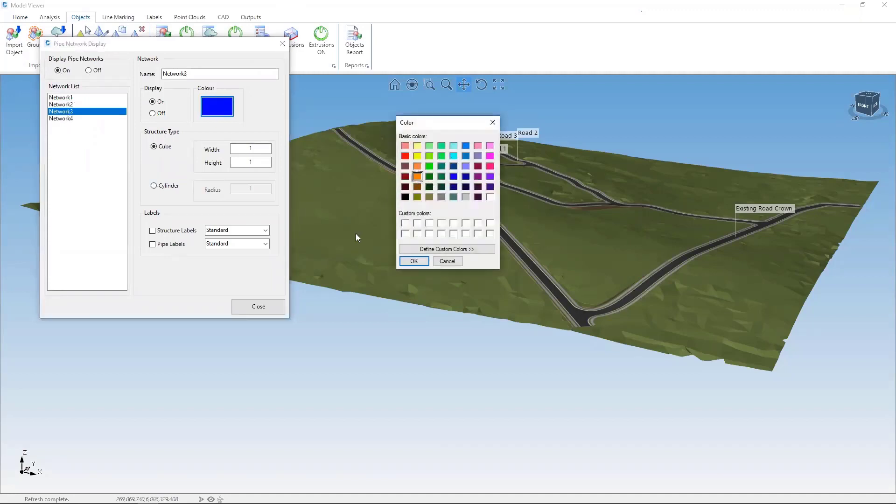
left_click(417, 156)
left_click(414, 261)
Set Network4's colour to red and its structure type to Cylinder with a radius of 1, and close the display settings.
left_click(69, 118)
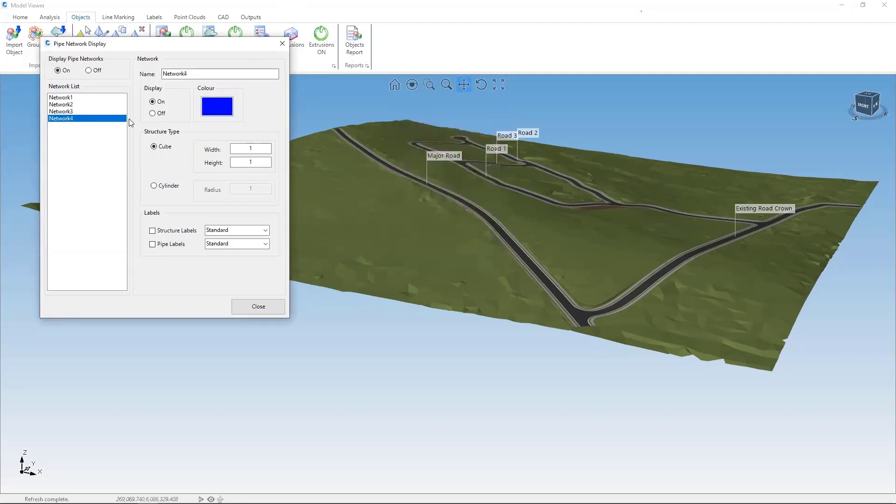
left_click(217, 111)
left_click(405, 156)
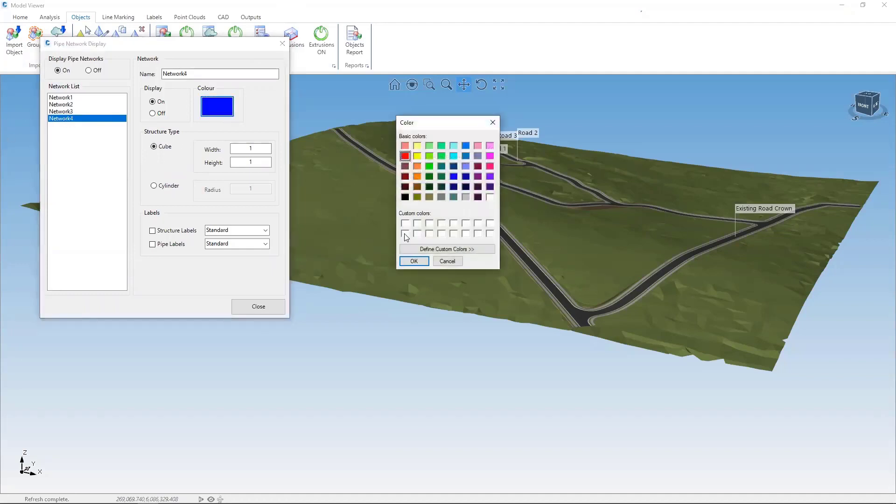
left_click(414, 261)
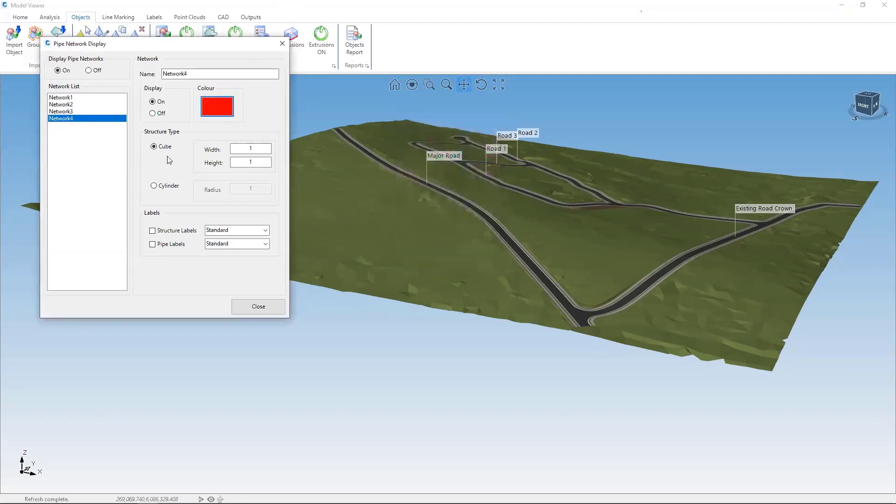
left_click(156, 186)
left_click(254, 188)
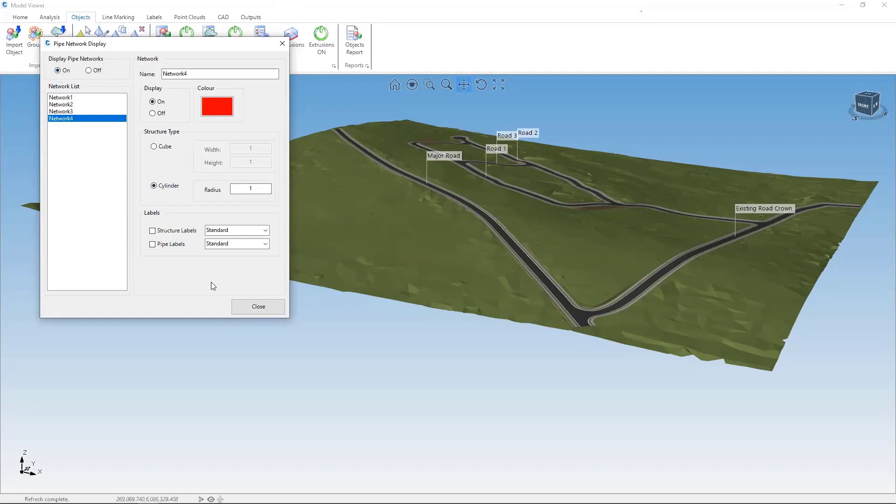
left_click(258, 307)
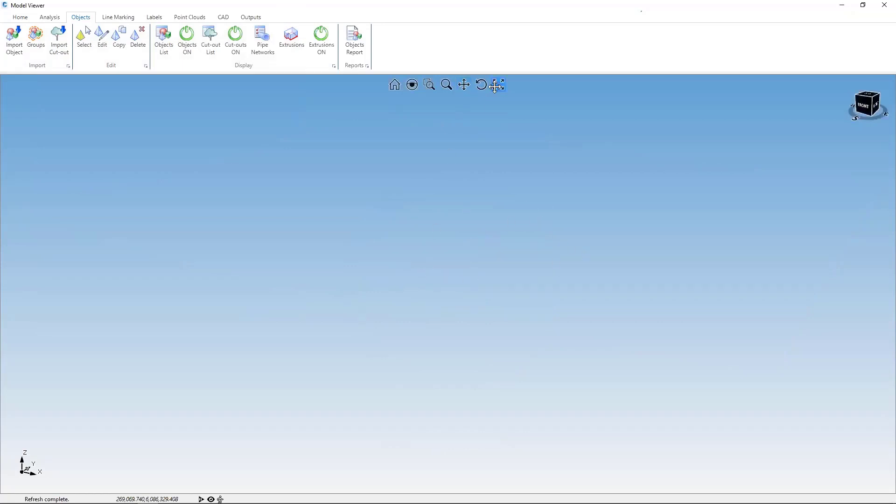
Pan around the model view to look for the roads and pipe networks.
left_click(464, 85)
left_click_drag(420, 175, 394, 200)
left_click_drag(394, 149, 423, 174)
left_click_drag(471, 233, 427, 183)
left_click_drag(406, 118, 383, 147)
left_click_drag(361, 134, 373, 186)
left_click_drag(388, 192, 369, 241)
Turn off the individual display of Network2 and Network4 in the pipe network display settings.
left_click(262, 41)
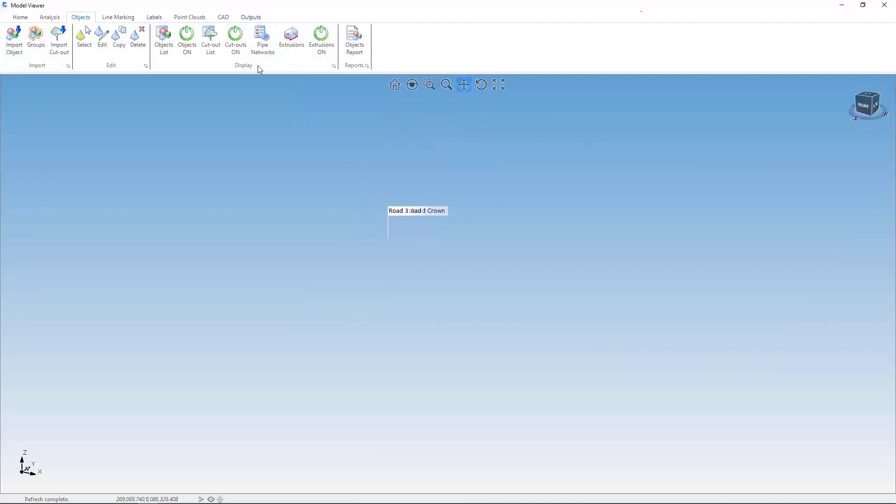
left_click(84, 118)
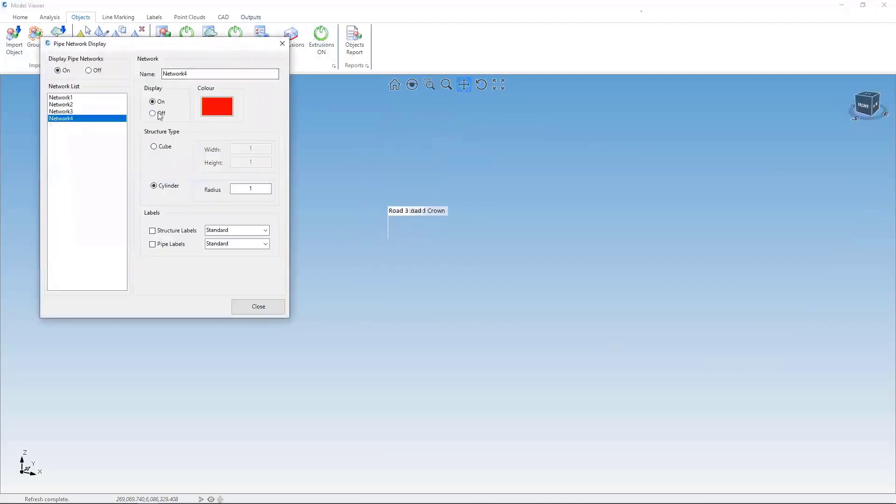
left_click(80, 113)
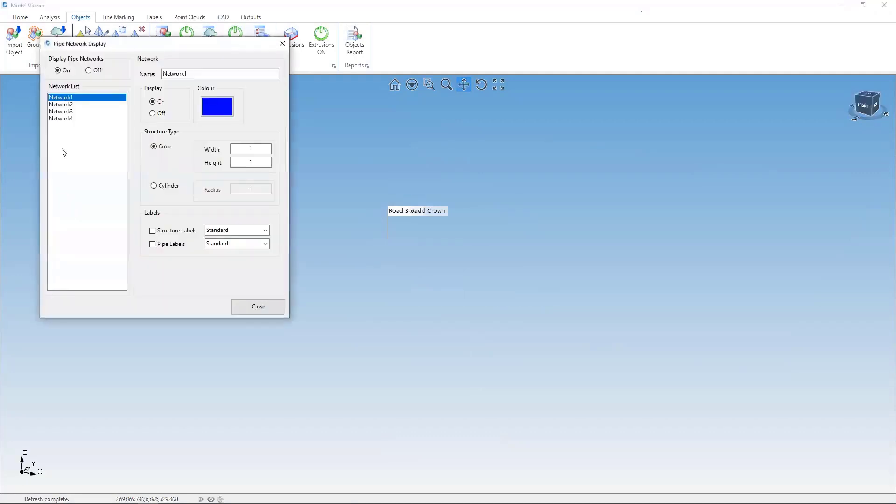
left_click(61, 105)
left_click(153, 113)
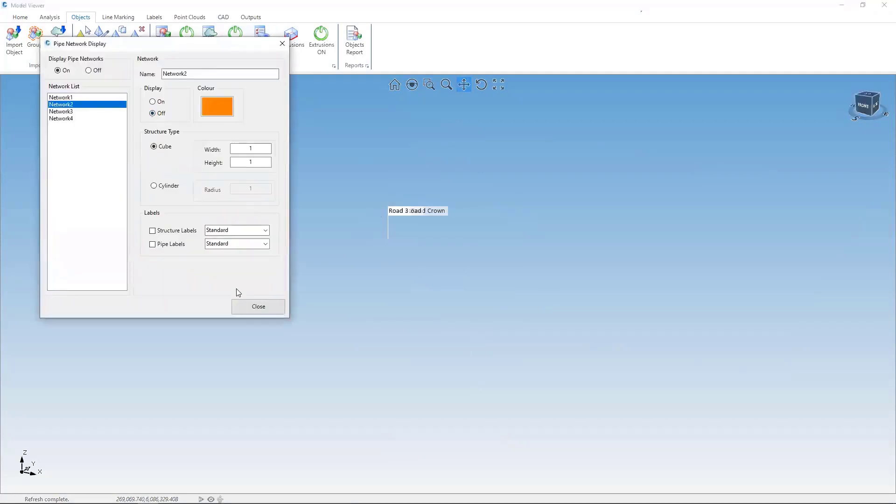
left_click(256, 306)
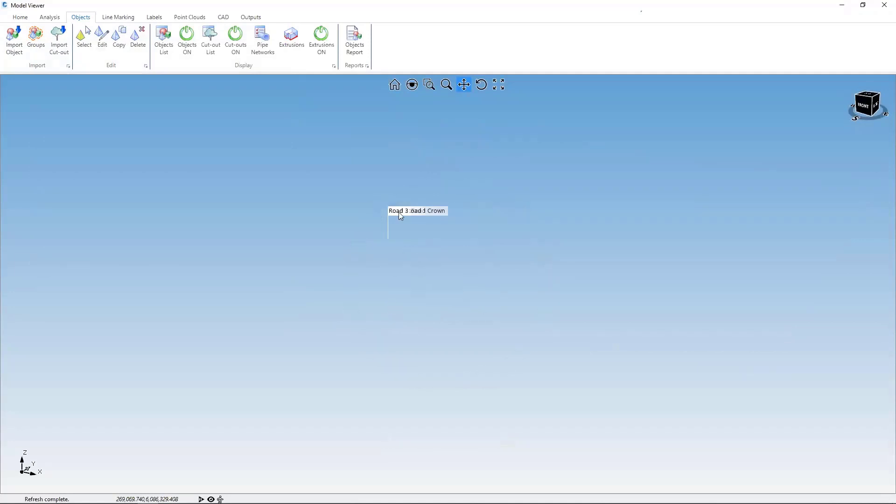
Turn off the display of all pipe networks and bring the whole road model back into view.
left_click(262, 41)
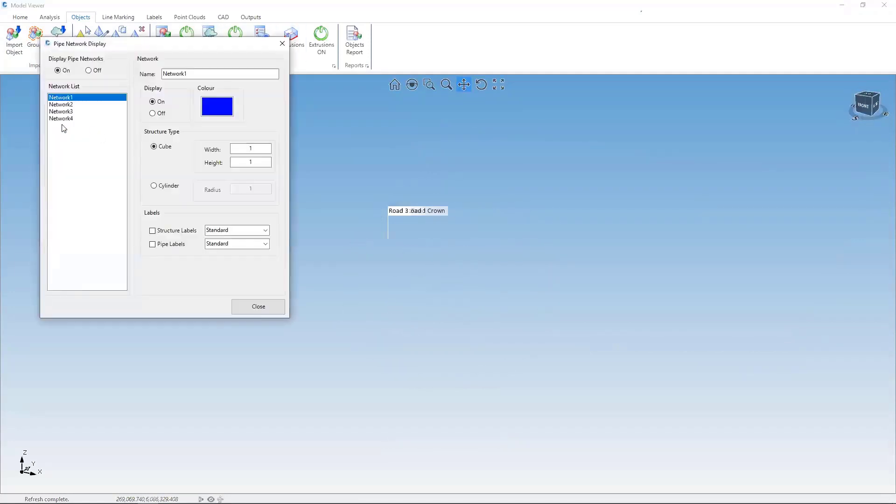
left_click(89, 70)
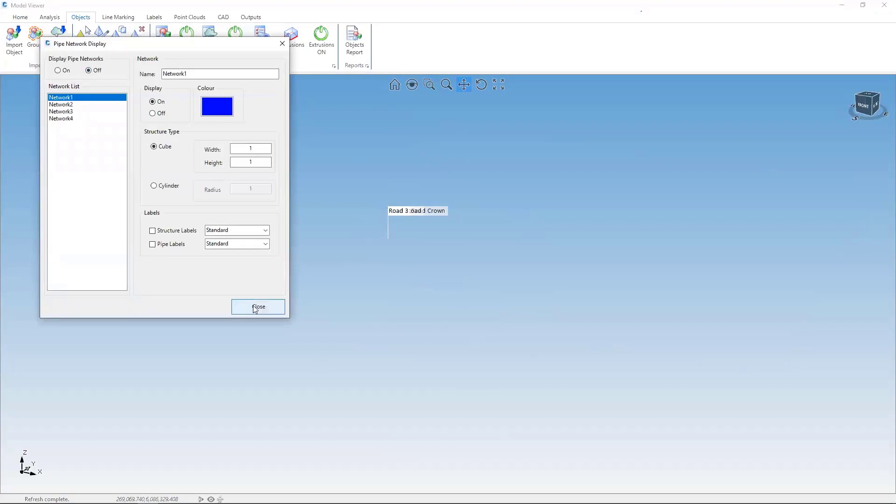
left_click(259, 307)
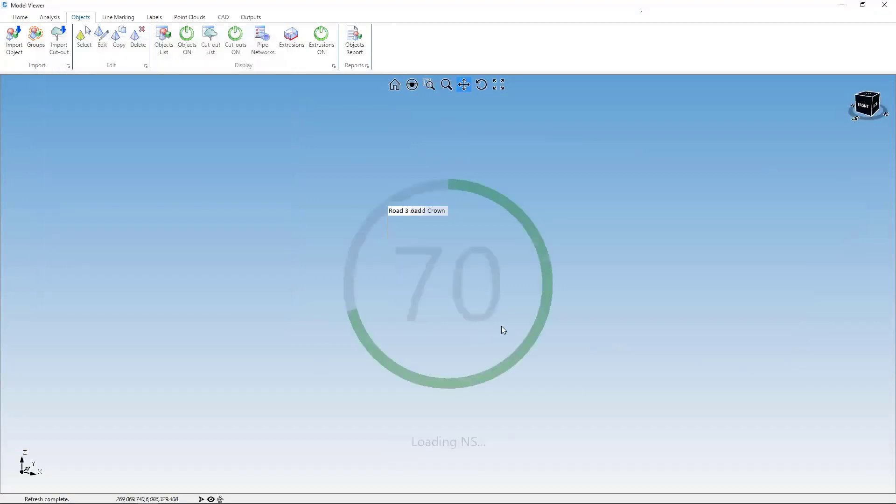
left_click(498, 84)
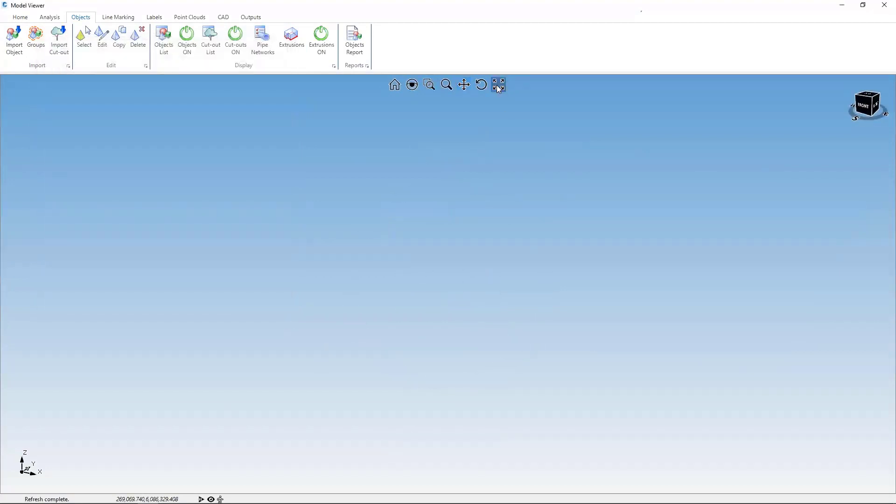
scroll(510, 256, "up", 5)
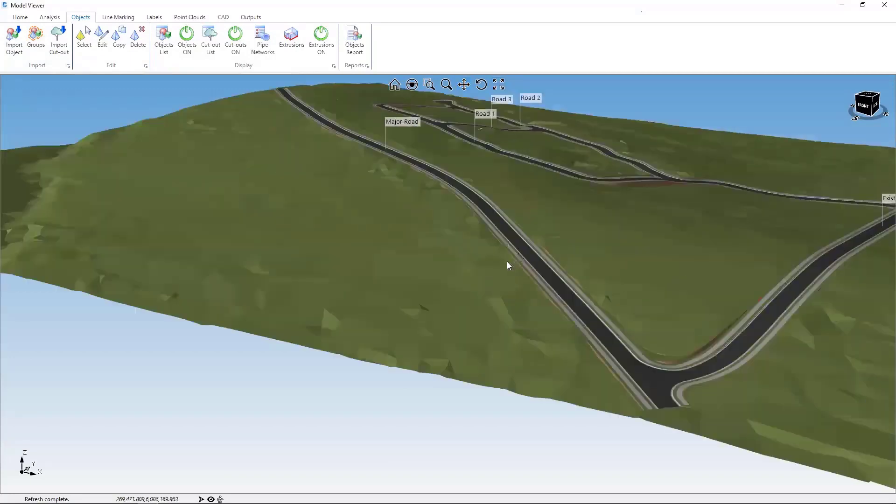
middle_click_drag(470, 244, 242, 39)
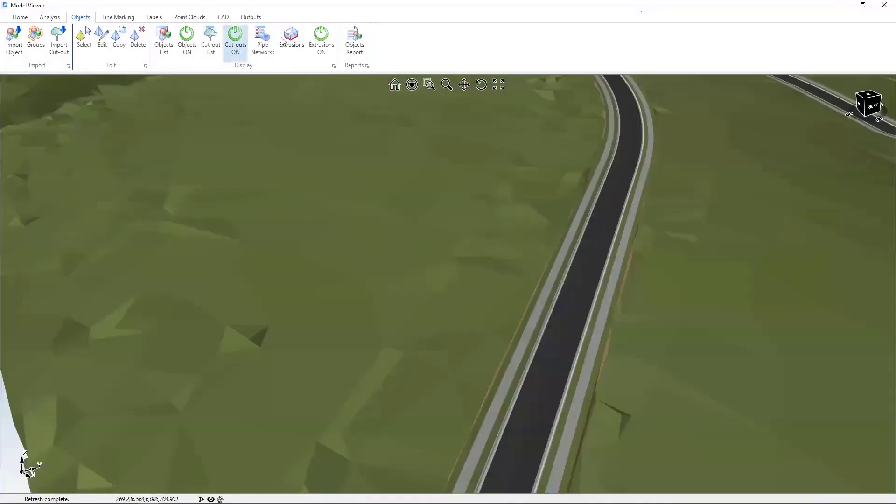
Turn the overall pipe network display back on, check the settings of Network2 to Network4, and view the terrain's underside for pipes.
left_click(269, 41)
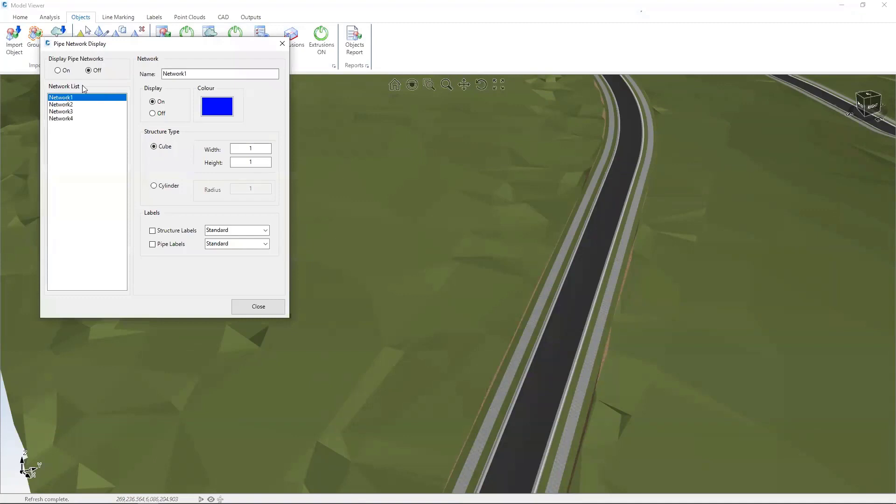
left_click(58, 71)
left_click(68, 105)
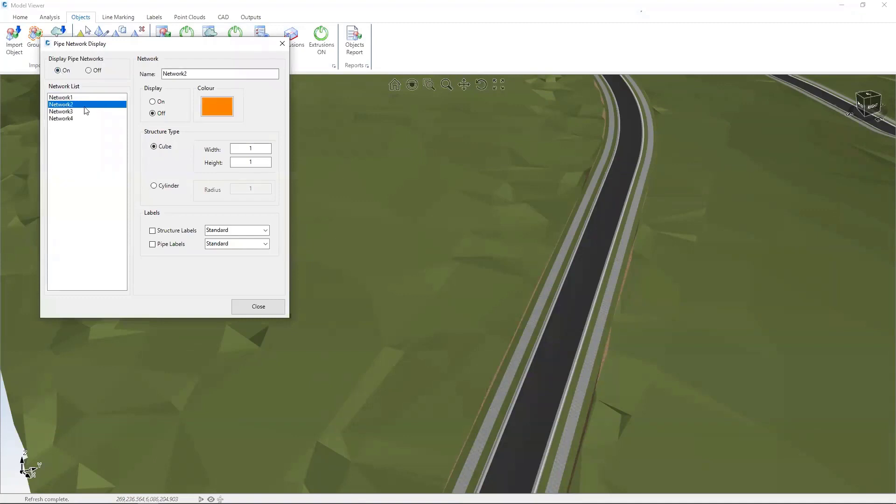
left_click(75, 112)
left_click(66, 118)
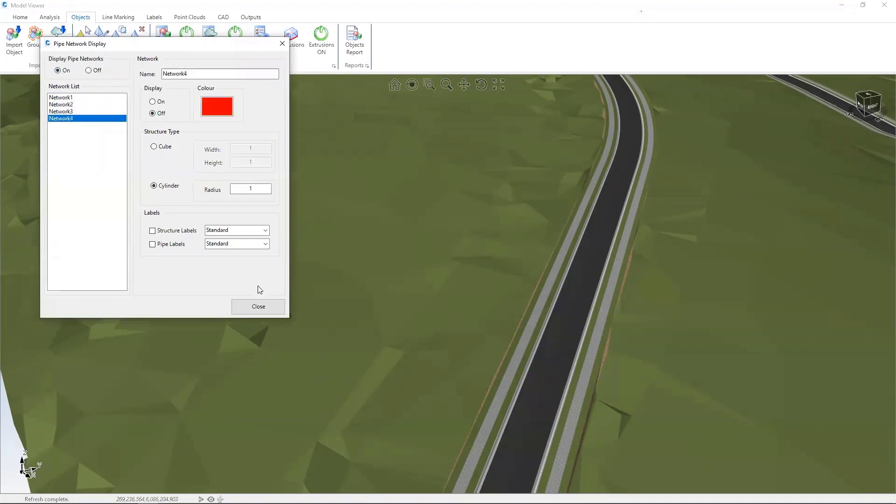
left_click(258, 307)
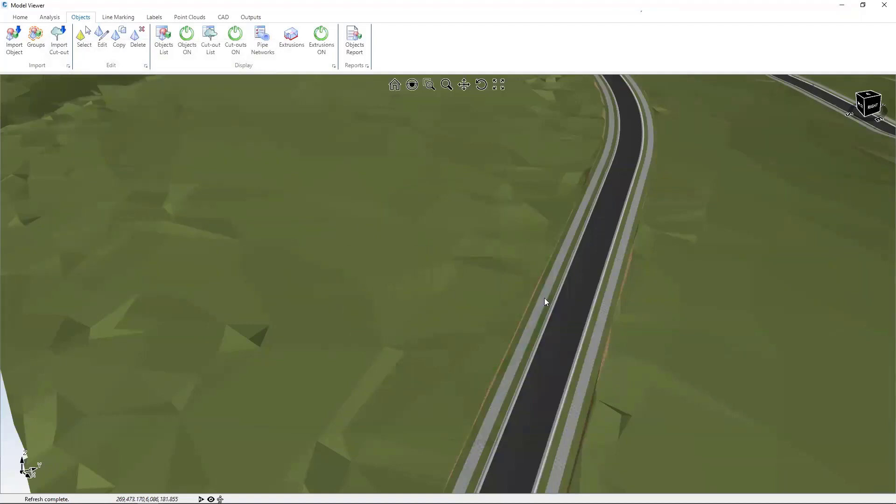
scroll(545, 300, "down", 5)
middle_click_drag(570, 356, 607, 352)
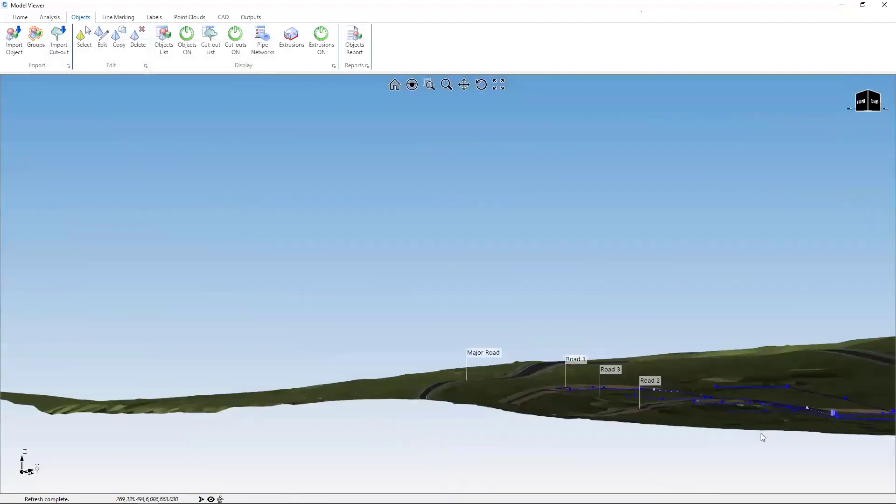
Turn on the display of Network2 in the pipe network display settings.
scroll(761, 437, "up", 10)
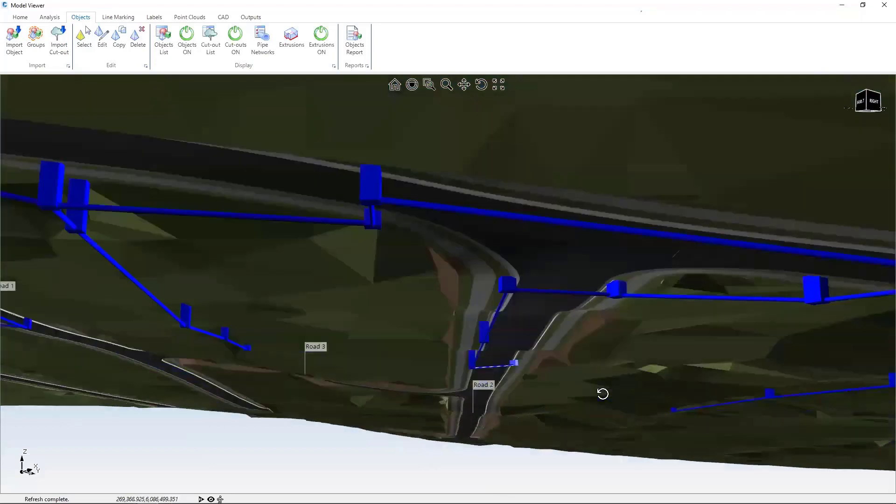
middle_click_drag(603, 394, 621, 396)
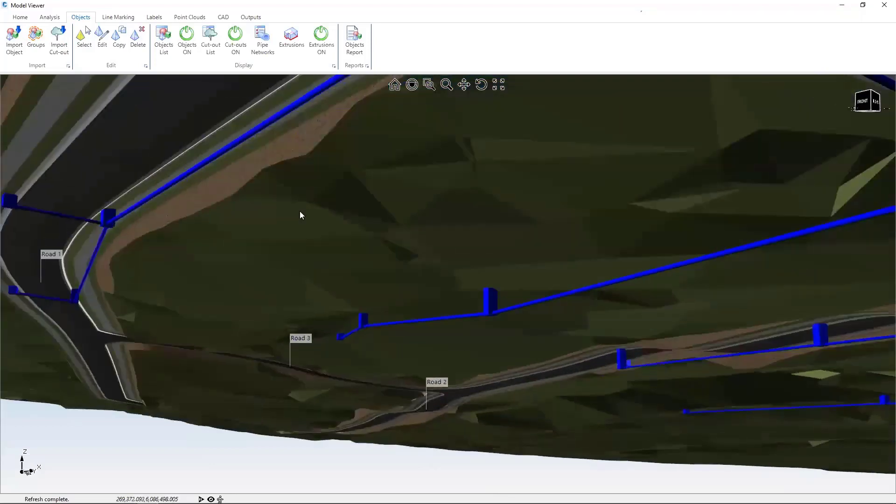
left_click(262, 39)
left_click(61, 104)
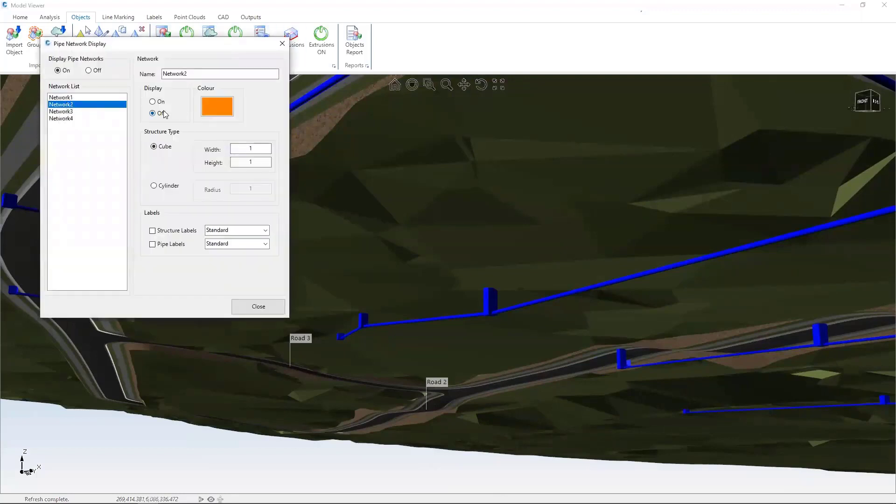
left_click(259, 307)
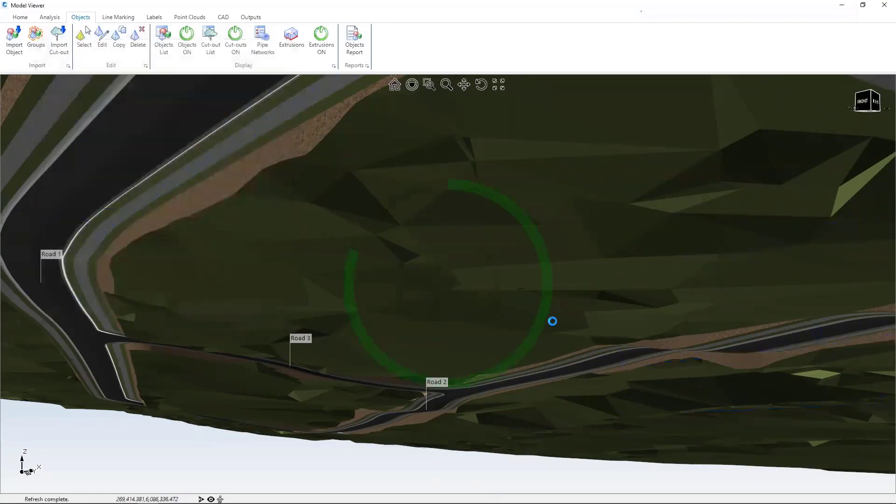
Examine the orange Network2 pipes and structures against the blue pipe network beneath the roads and terrain.
scroll(621, 380, "down", 5)
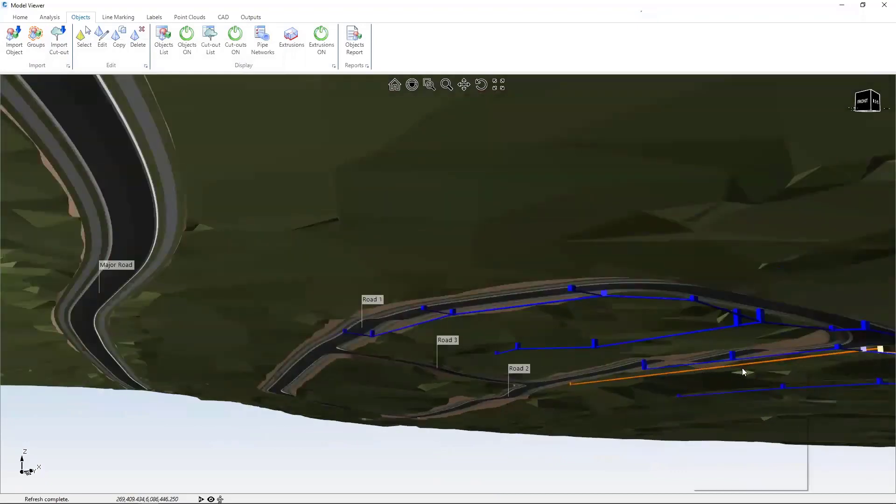
left_click(464, 84)
left_click_drag(701, 329, 224, 202)
mouse_move(644, 315)
left_mouse_down()
mouse_move(410, 279)
mouse_move(386, 261)
left_mouse_up()
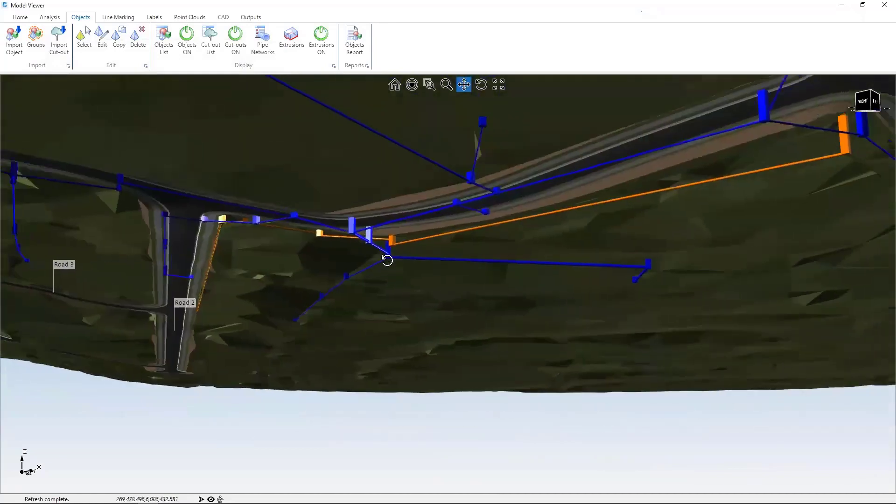
middle_click_drag(387, 260, 392, 269)
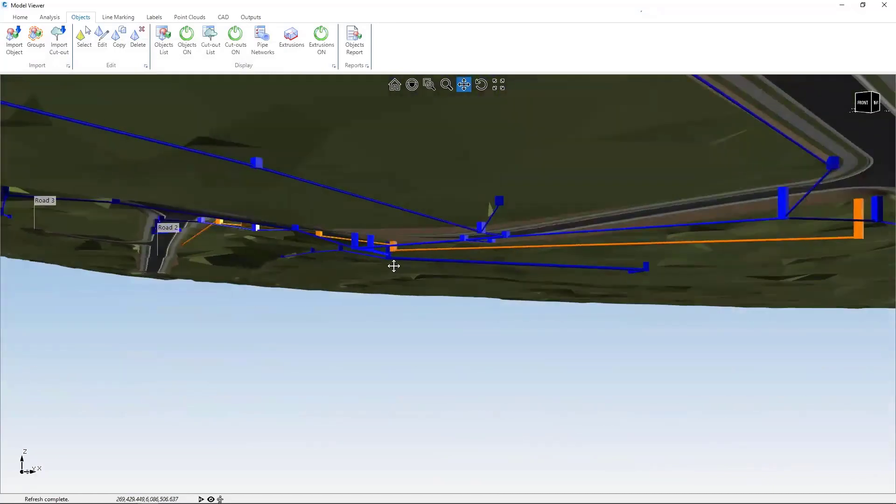
left_click_drag(394, 264, 436, 257)
scroll(437, 240, "up", 2)
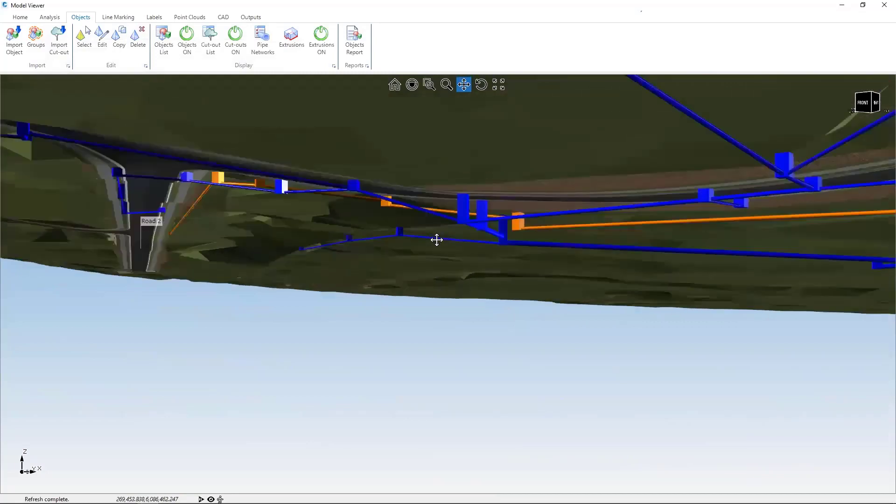
scroll(437, 240, "up", 2)
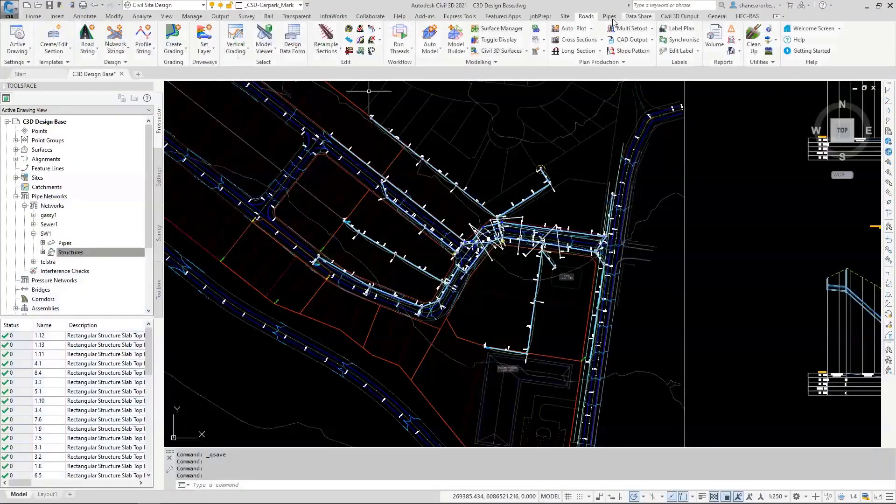
left_click(138, 55)
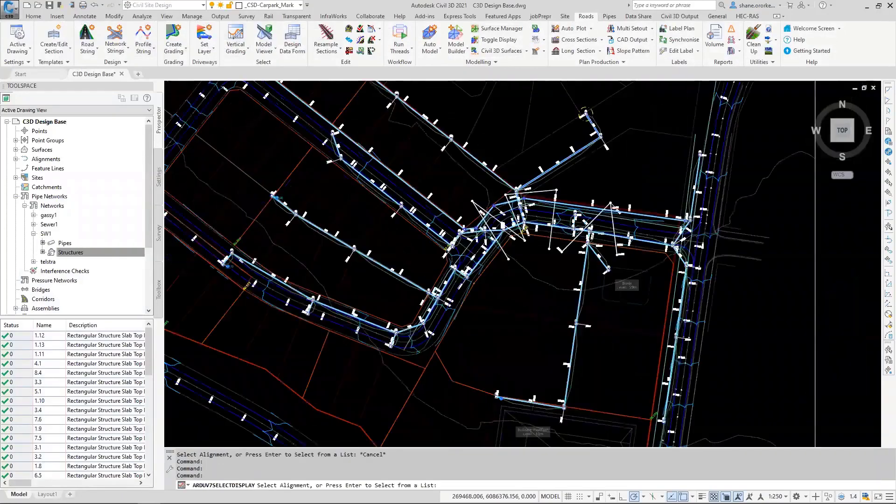
scroll(466, 261, "up", 8)
left_click(381, 213)
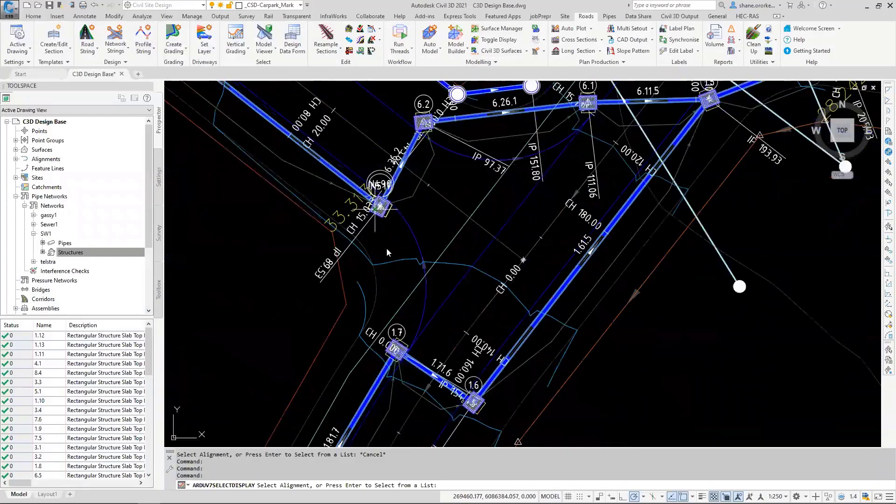
left_click(424, 292)
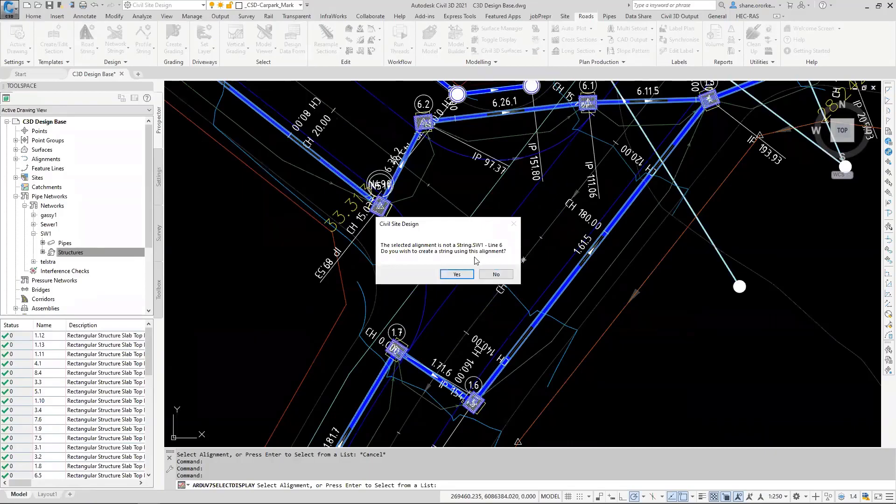
left_click(496, 274)
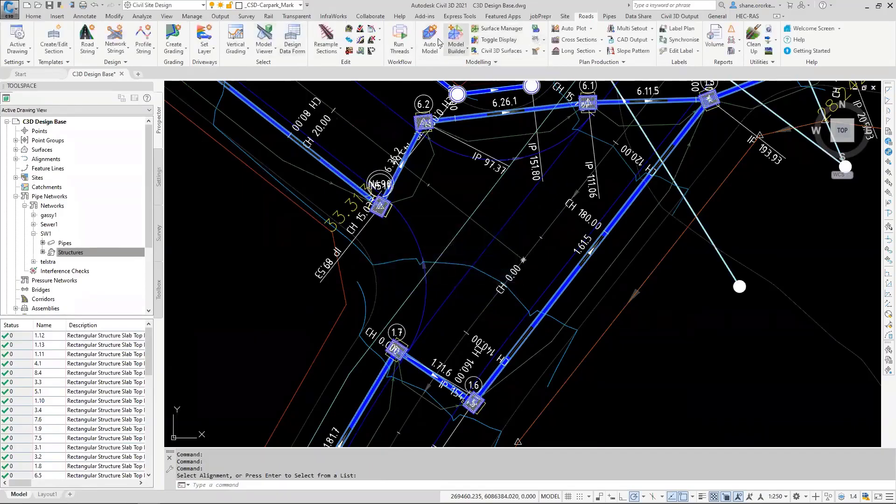
Open the vertical grading editor (VGE) for the SW1 pipe line and confirm the line selection.
left_click(609, 17)
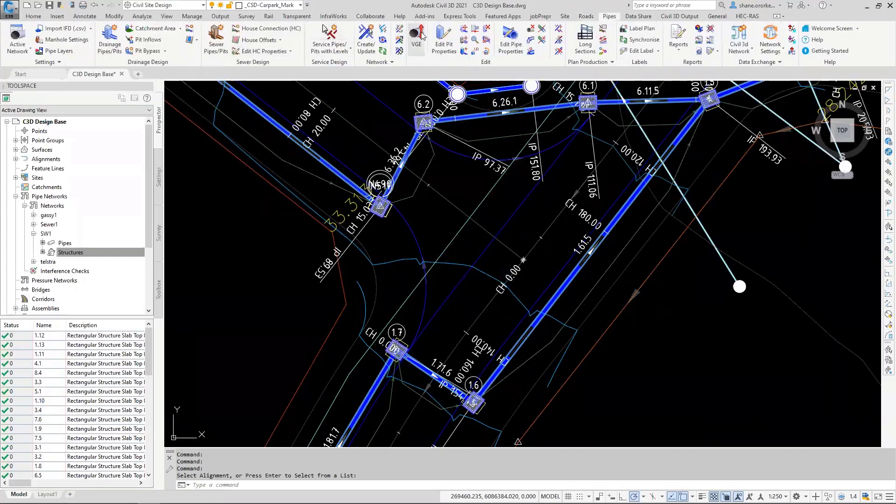
left_click(416, 38)
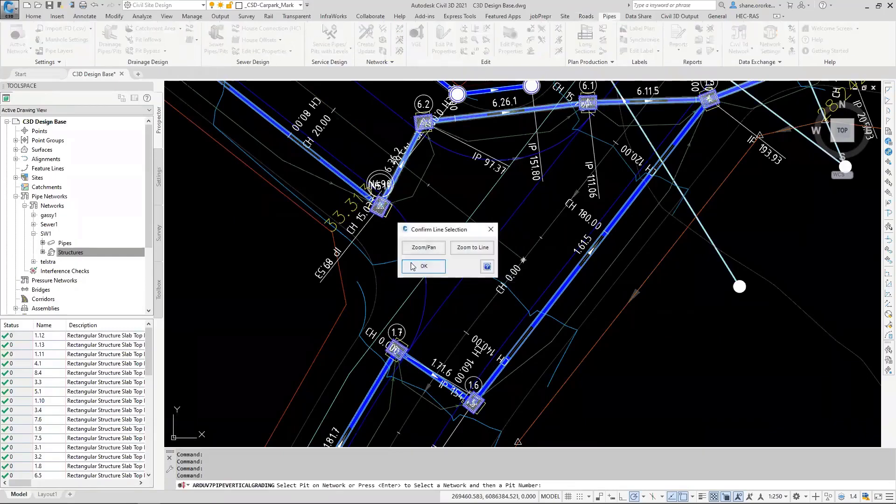
left_click(422, 267)
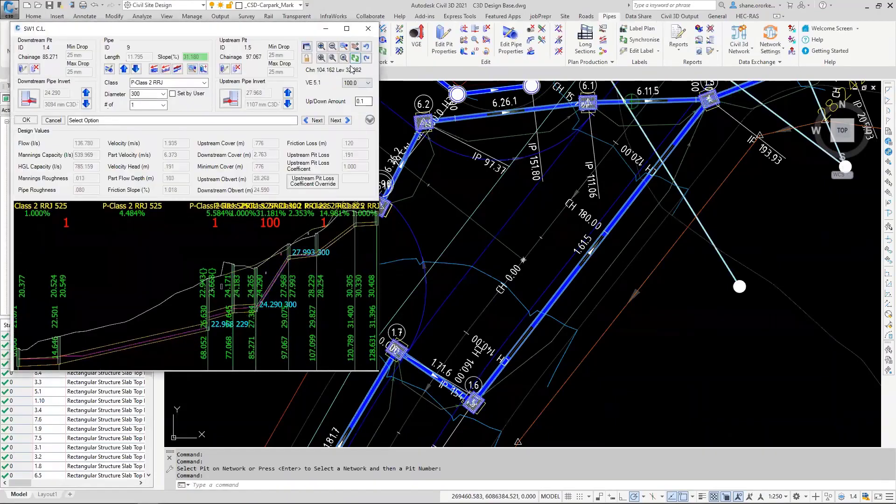
Limit the profile display in the vertical grading editor to 1 pipe around the current pipe.
left_click(346, 48)
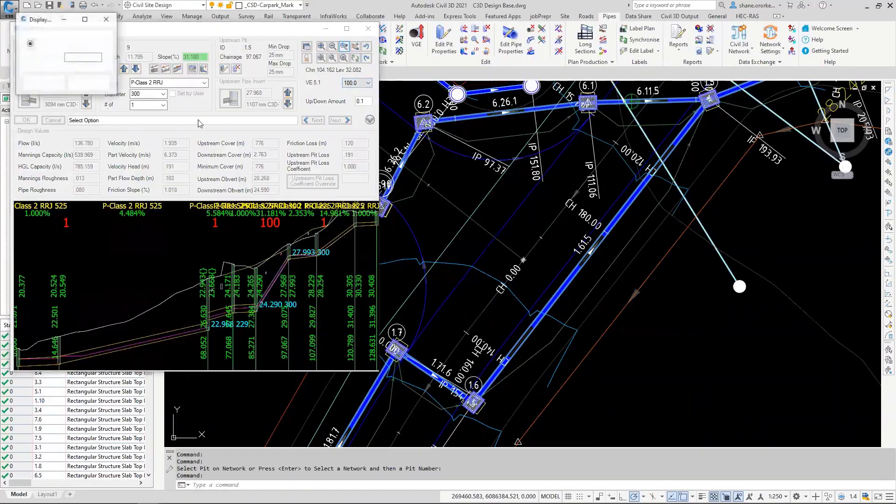
left_click(89, 42)
left_click(91, 63)
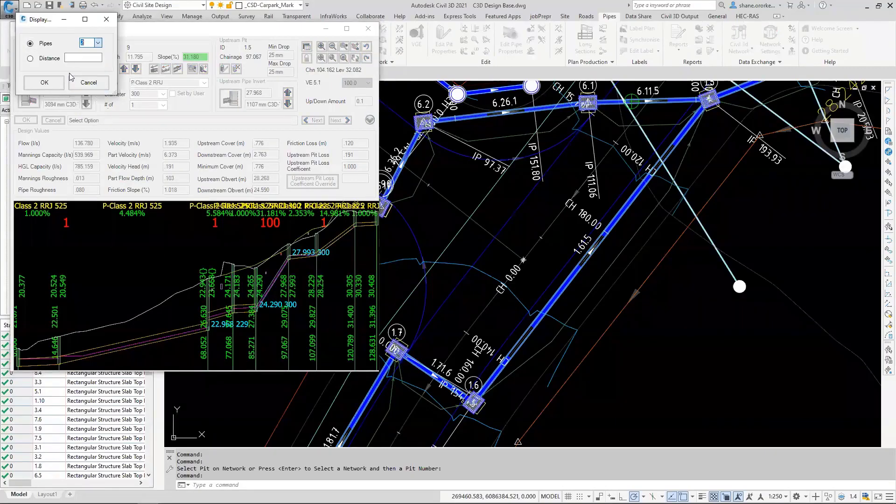
key("Return")
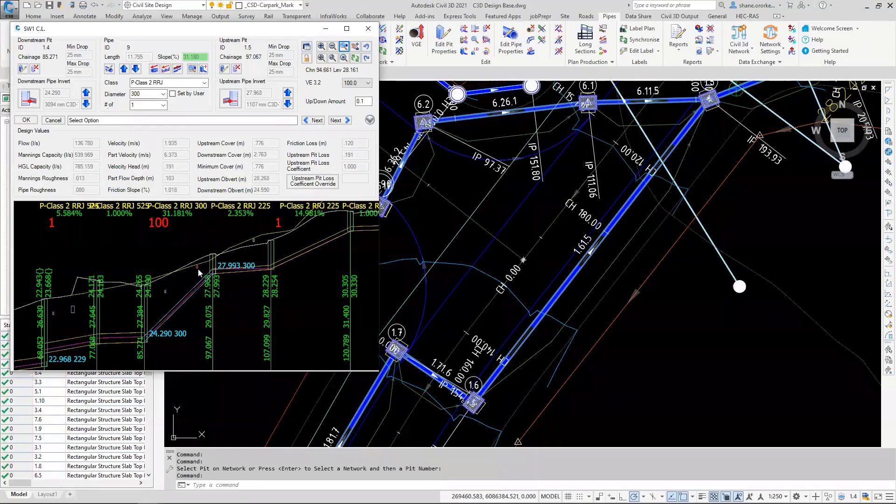
left_click(344, 47)
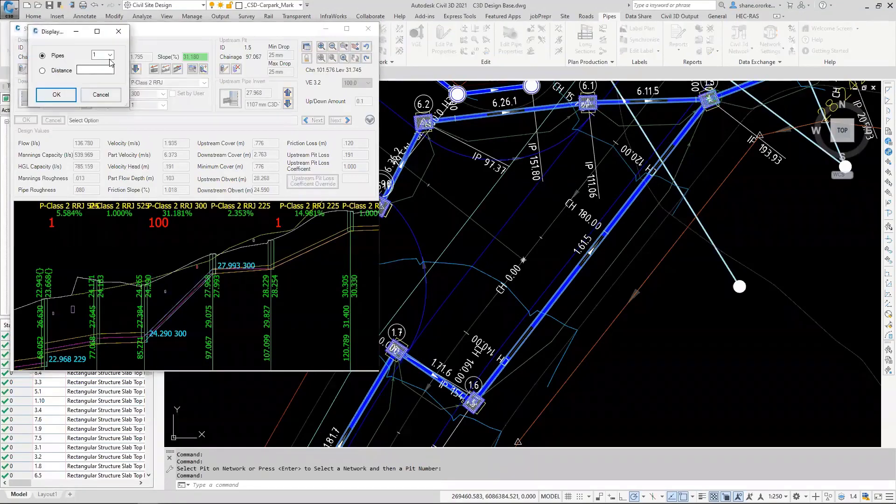
left_click(56, 95)
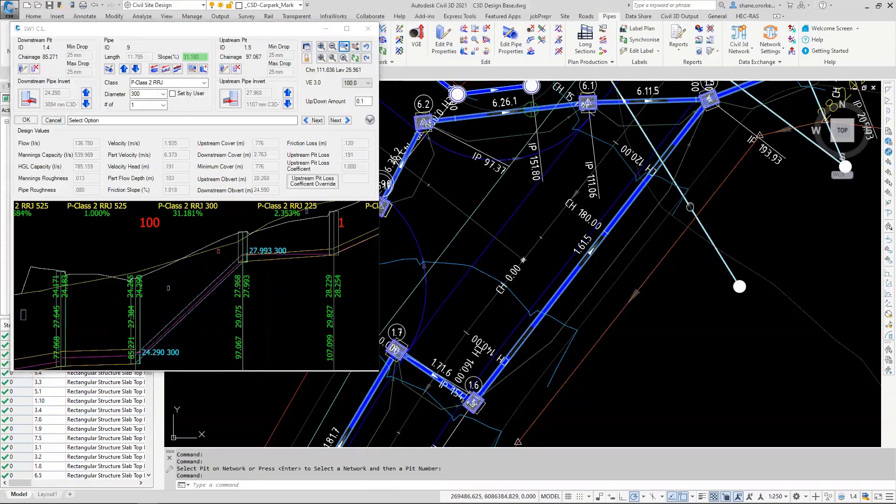
Lower the SW1 pipe between pits 1.5 and 1.4 twice by the 0.1 up/down amount.
mouse_move(690, 206)
middle_mouse_down()
mouse_move(611, 324)
mouse_move(605, 263)
middle_mouse_up()
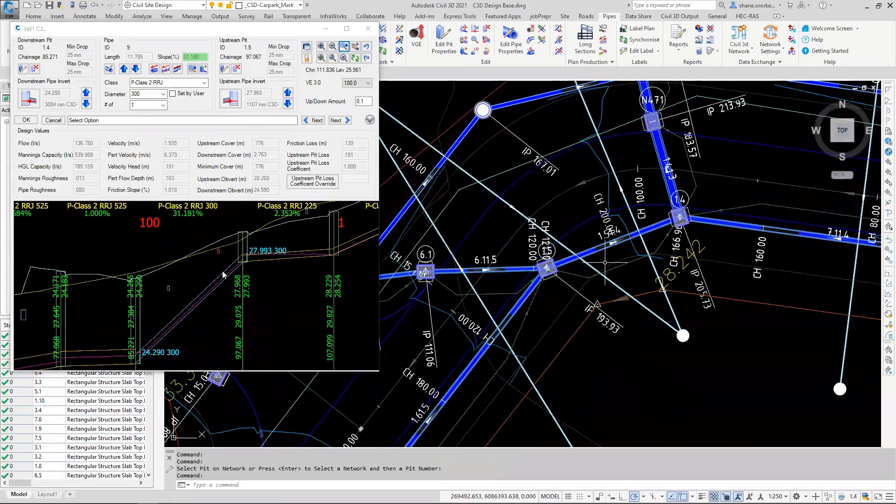
scroll(223, 275, "up", 4)
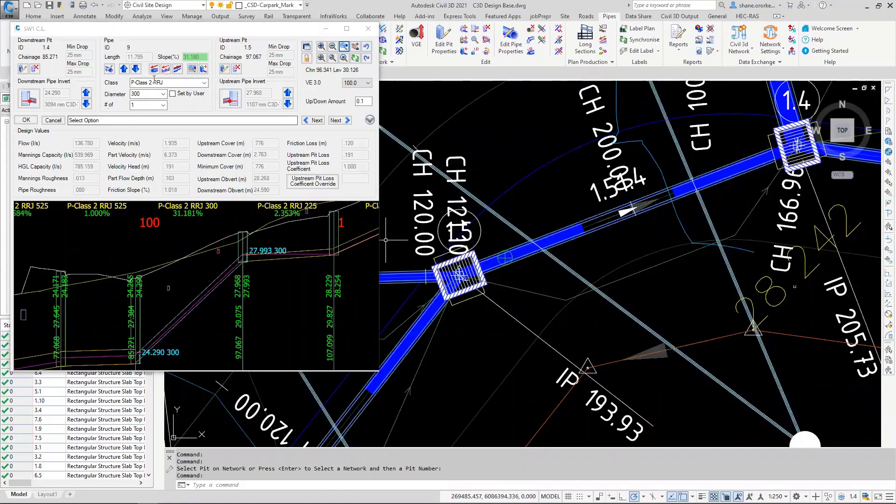
left_click(136, 69)
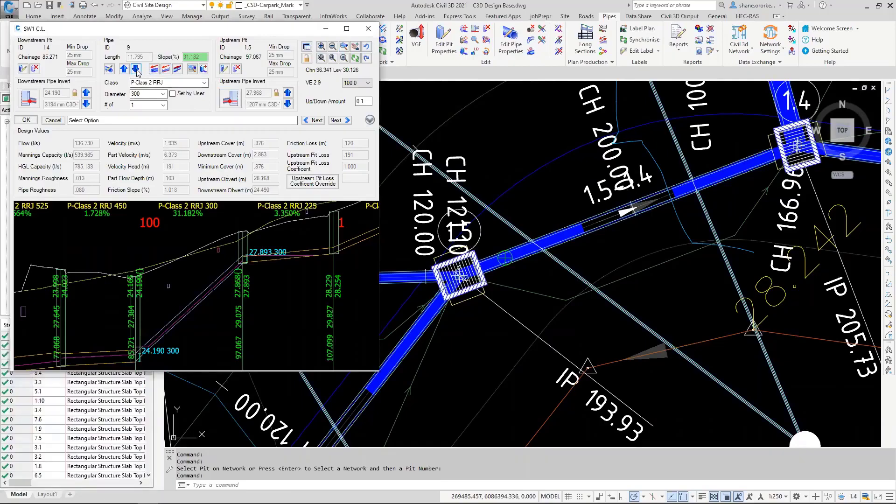
left_click(136, 69)
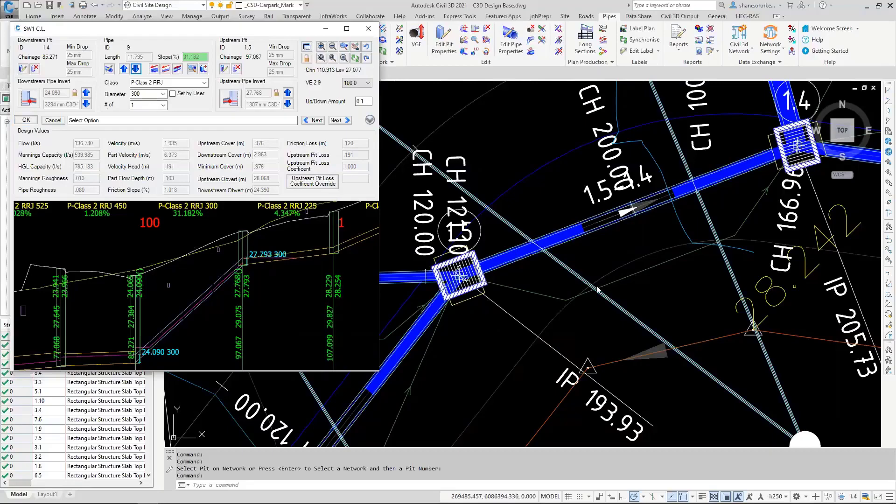
Check the site plan and long sections in the drawing, and accept the SW1 vertical grading changes.
scroll(598, 290, "down", 10)
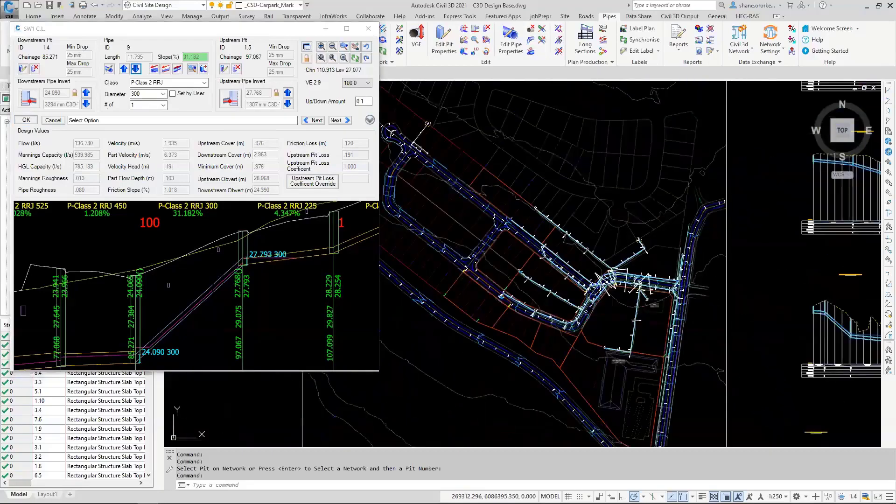
scroll(472, 289, "down", 2)
middle_click_drag(471, 288, 389, 393)
middle_click_drag(625, 213, 744, 149)
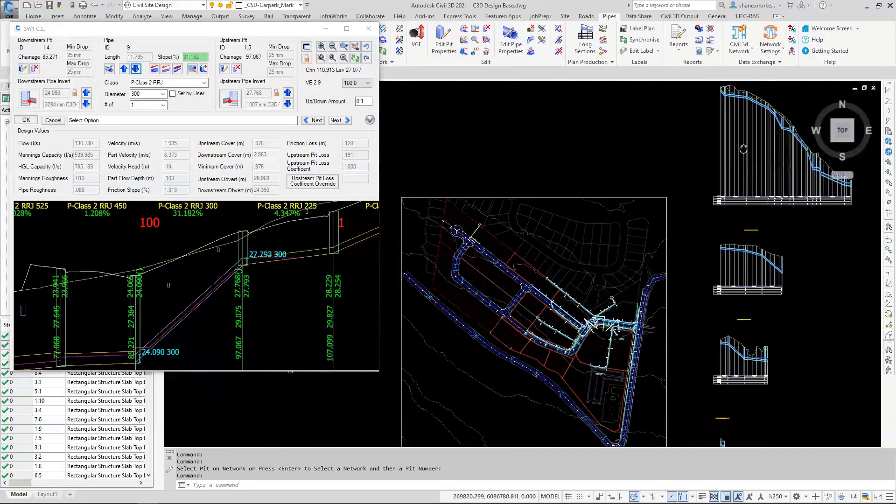
scroll(418, 364, "up", 6)
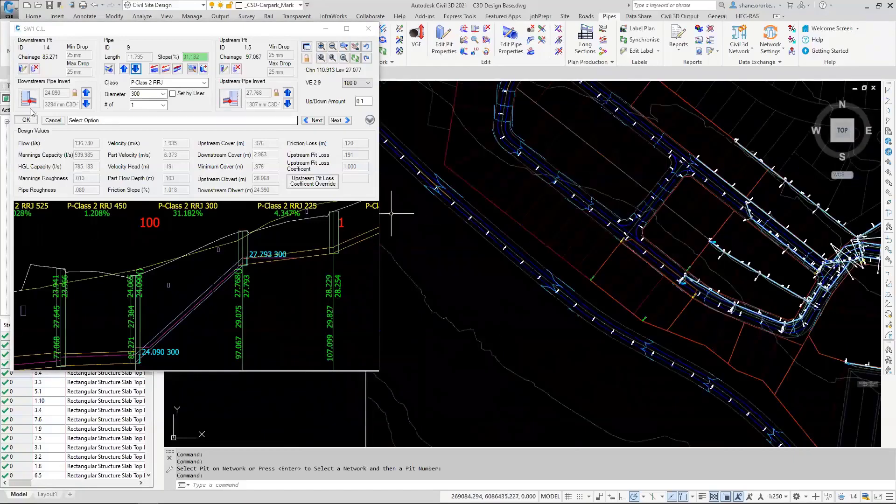
left_click(32, 122)
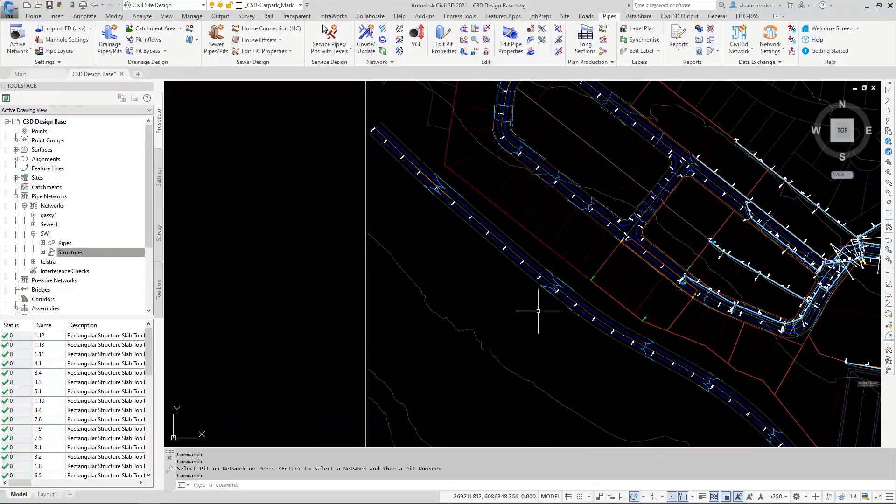
Curve the SW1 pipe between pits 1.5 and 1.4 by setting its radius and downstream side.
scroll(427, 266, "down", 5)
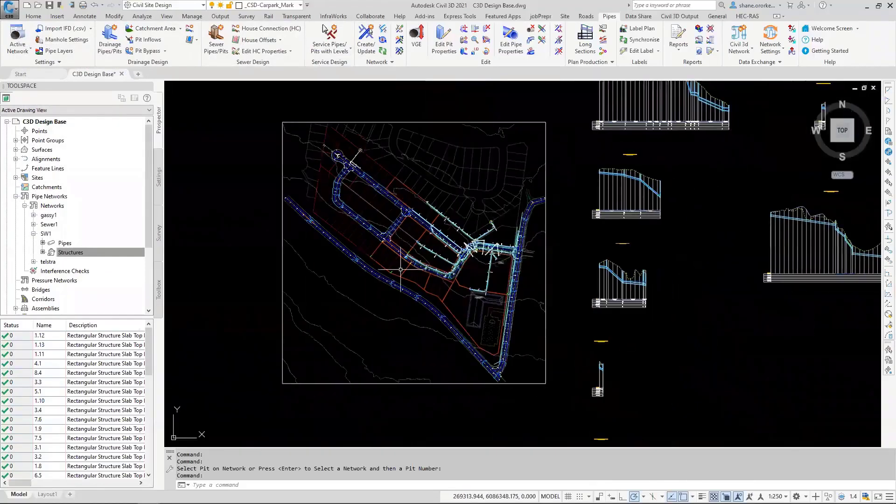
key("Escape")
key("Escape")
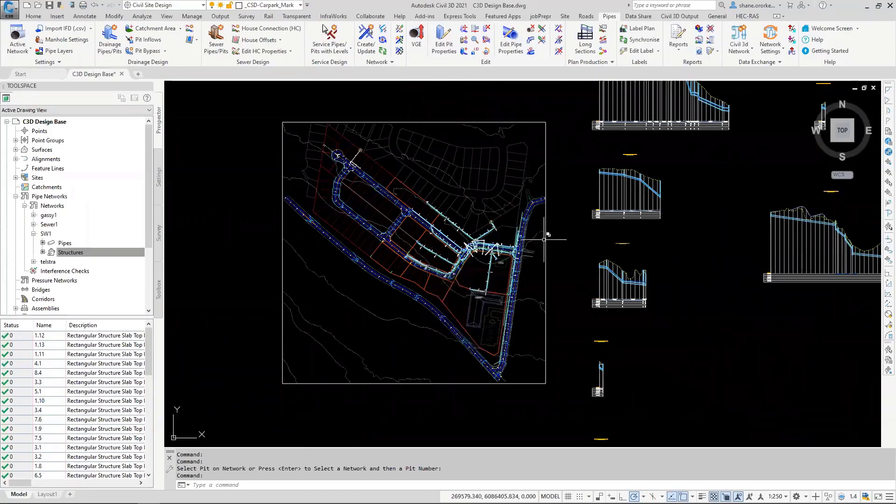
scroll(427, 254, "up", 6)
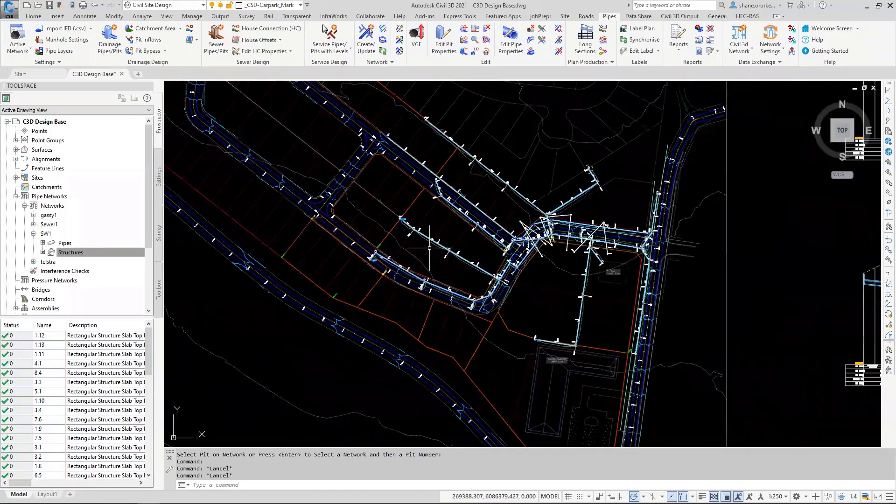
scroll(616, 205, "up", 6)
key("Escape")
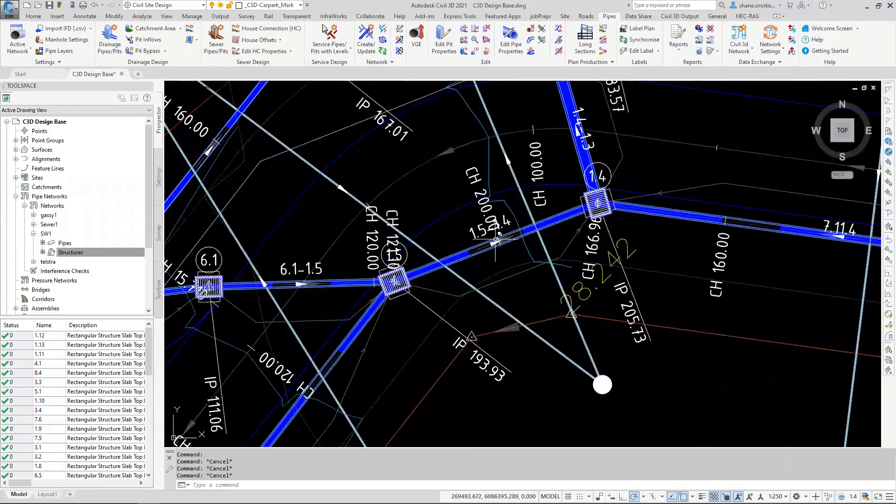
scroll(480, 250, "up", 3)
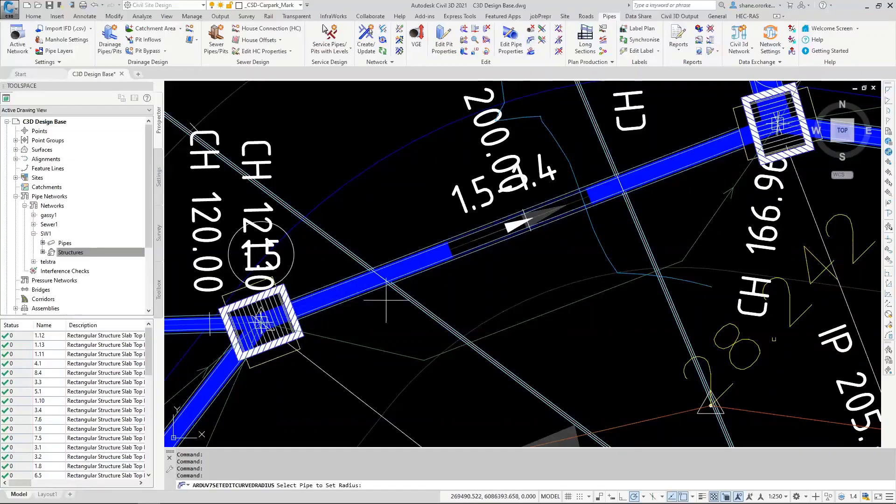
left_click(434, 258)
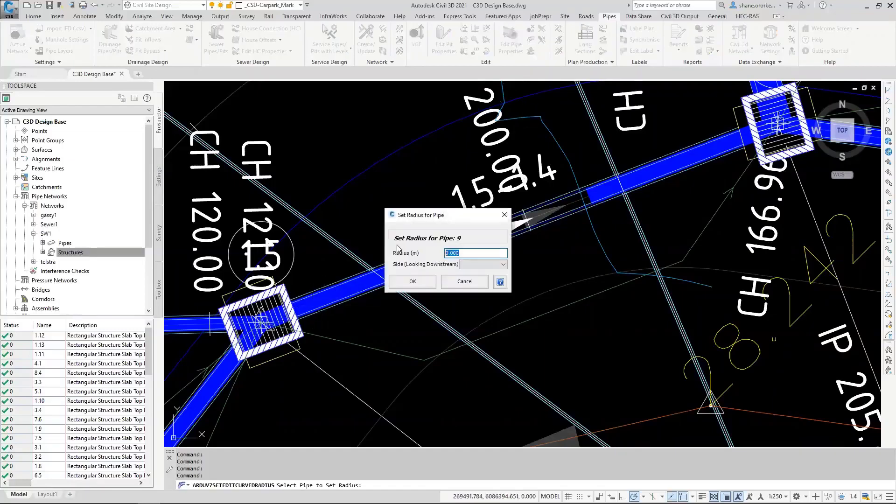
left_click(502, 264)
left_click(472, 279)
left_click(413, 281)
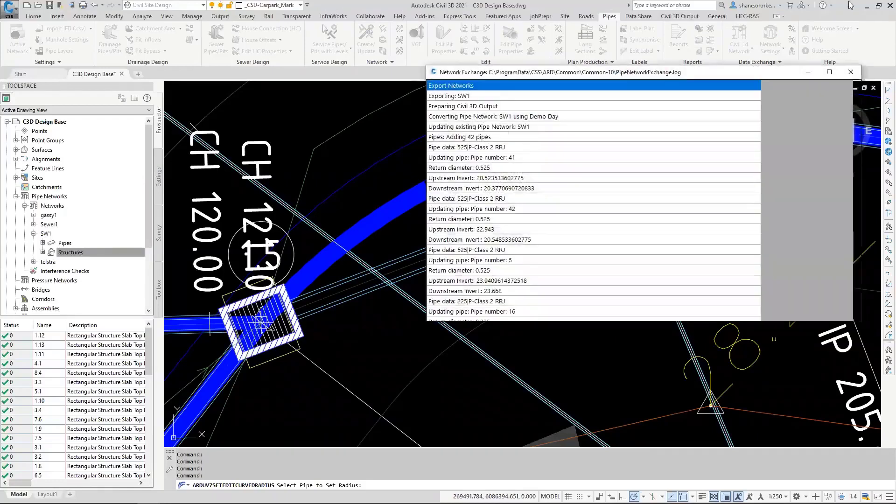
left_click(851, 73)
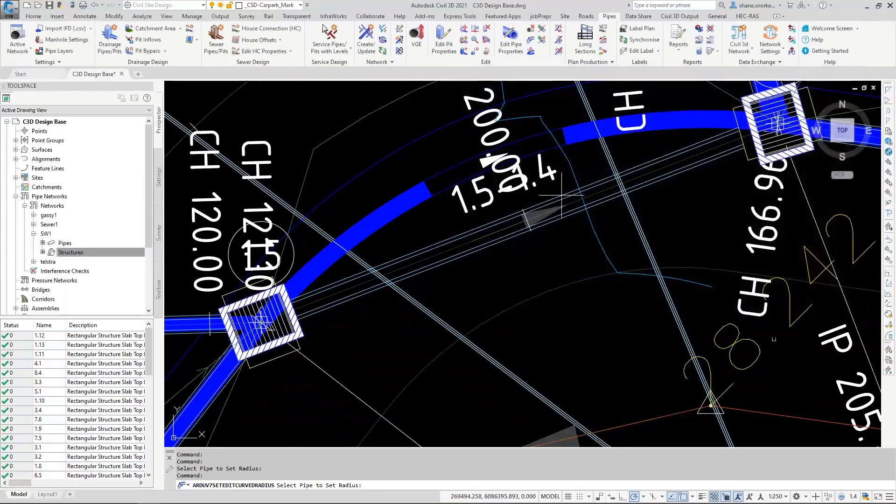
key("Escape")
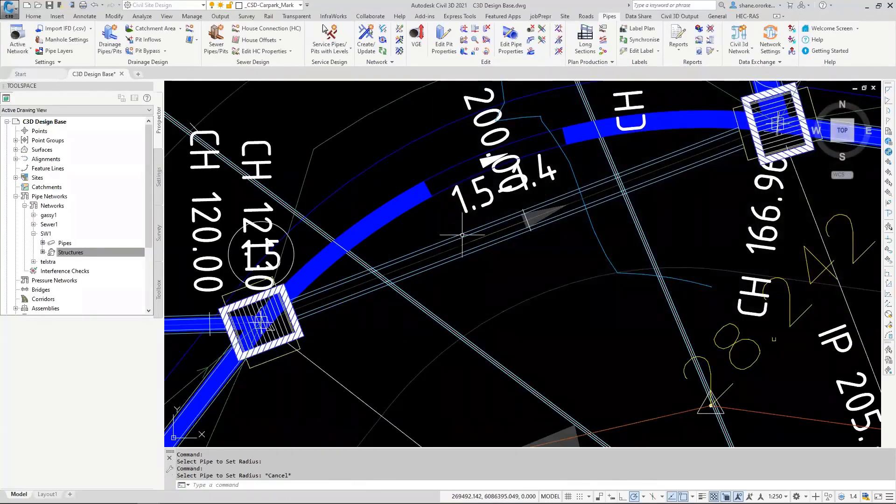
key("Escape")
Erase the outdated straight Civil 3D pipe between pits 1.5 and 1.4 and re-export the network to Civil 3D.
left_click(460, 233)
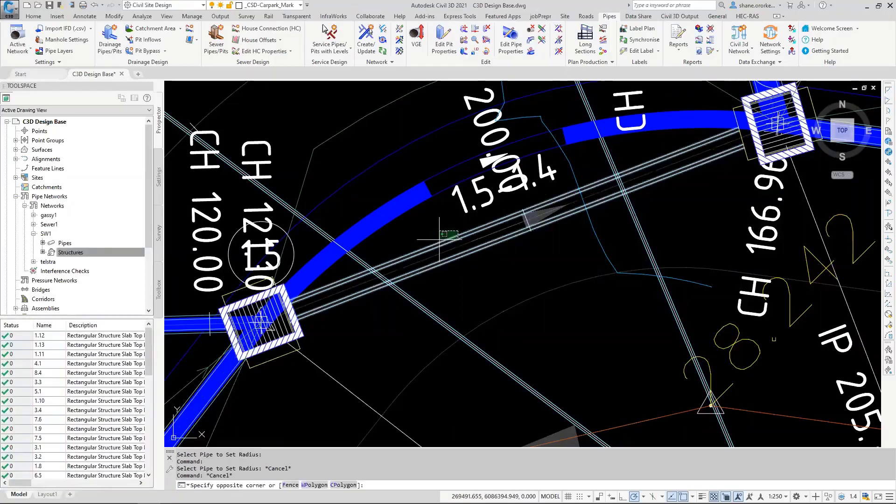
left_click(440, 240)
key("Delete")
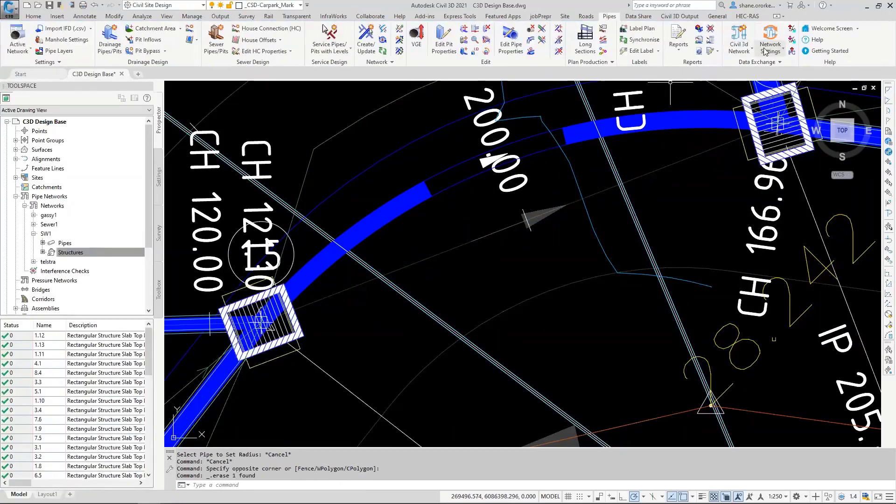
left_click(745, 55)
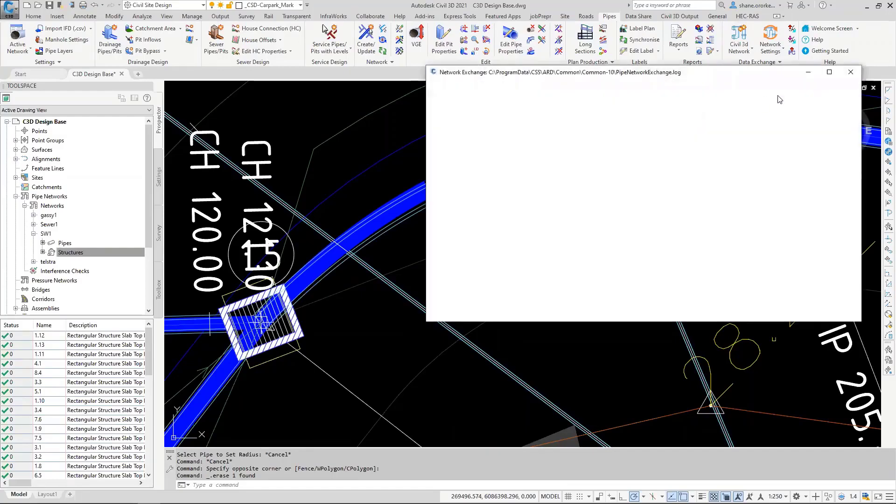
left_click_drag(742, 68, 753, 184)
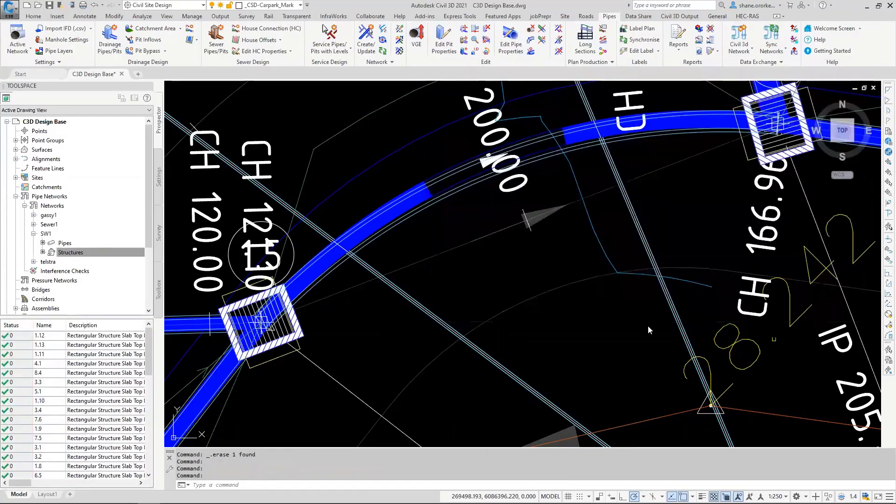
Check the curved pipe between pits 1.5 and 1.4 in plan and save the drawing.
scroll(538, 254, "down", 6)
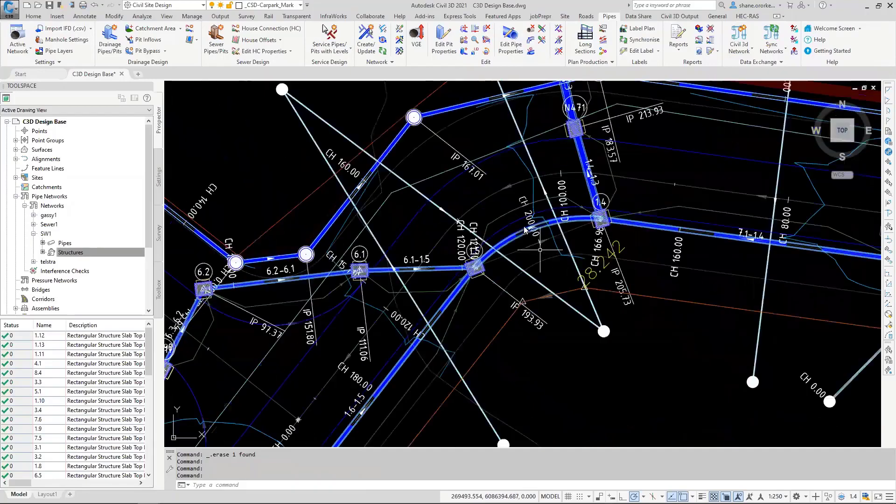
scroll(525, 229, "up", 5)
scroll(504, 252, "down", 5)
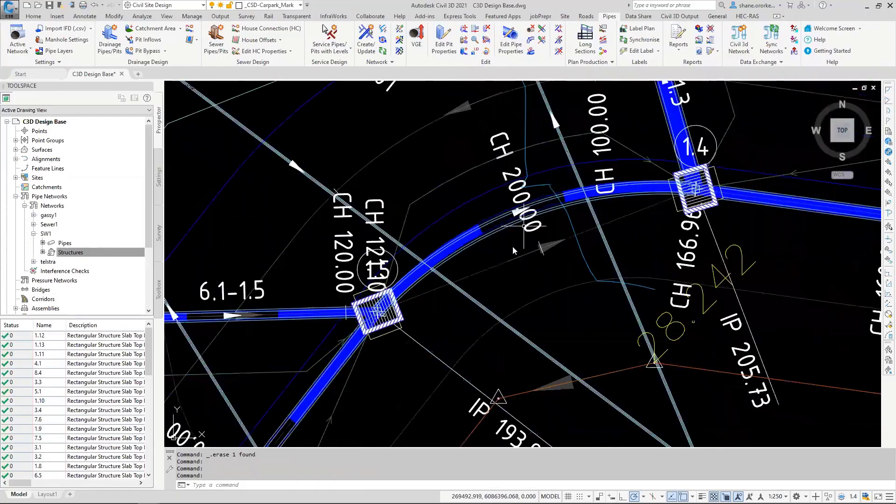
middle_click_drag(492, 267, 327, 283)
scroll(327, 283, "down", 5)
mouse_move(304, 334)
middle_mouse_down()
mouse_move(420, 306)
mouse_move(469, 340)
mouse_move(464, 331)
middle_mouse_up()
key("ctrl+s")
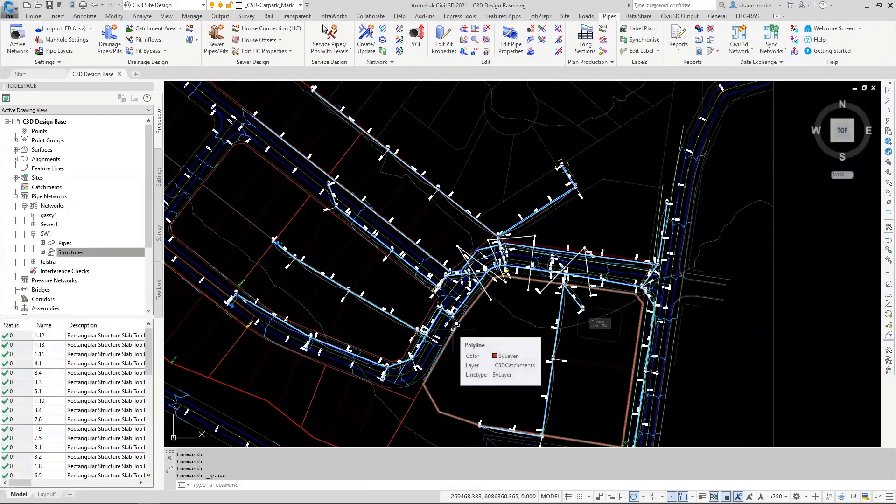
Launch Navisworks Manage 2020.
key("super")
type("ma")
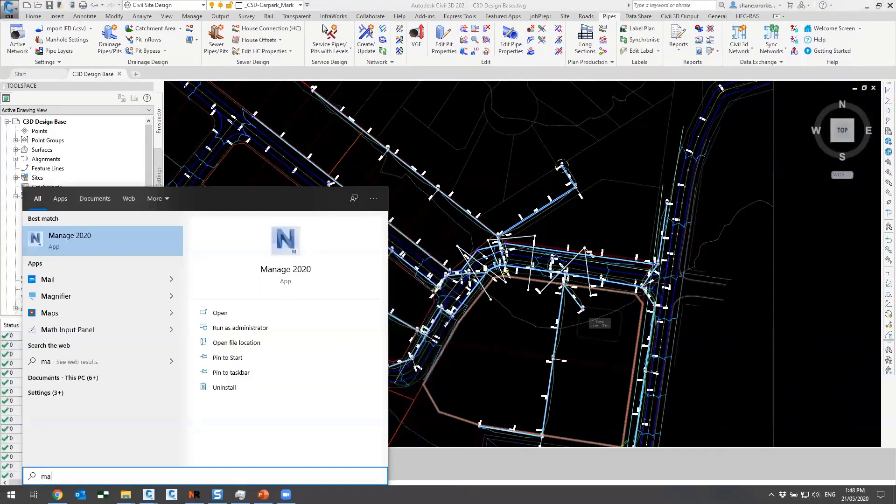
key("Return")
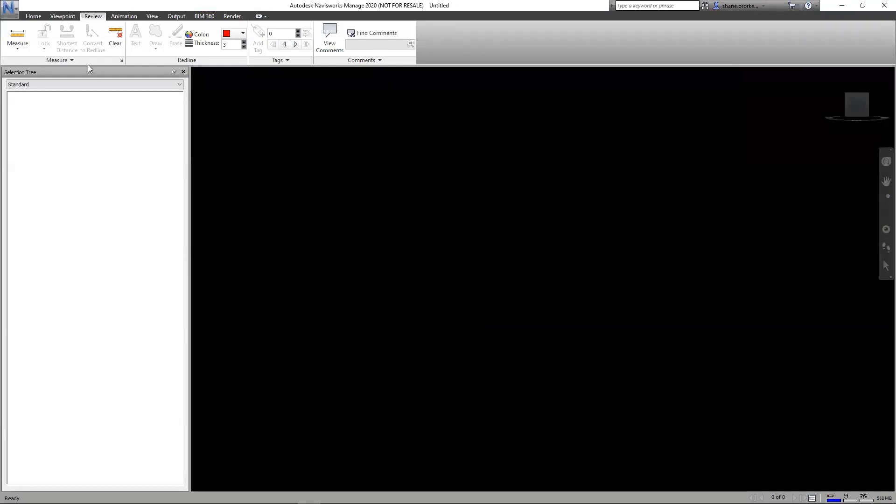
Append C3D Design Base.dwg from the Civil 3D Pipe Export folder on the desktop.
left_click(42, 19)
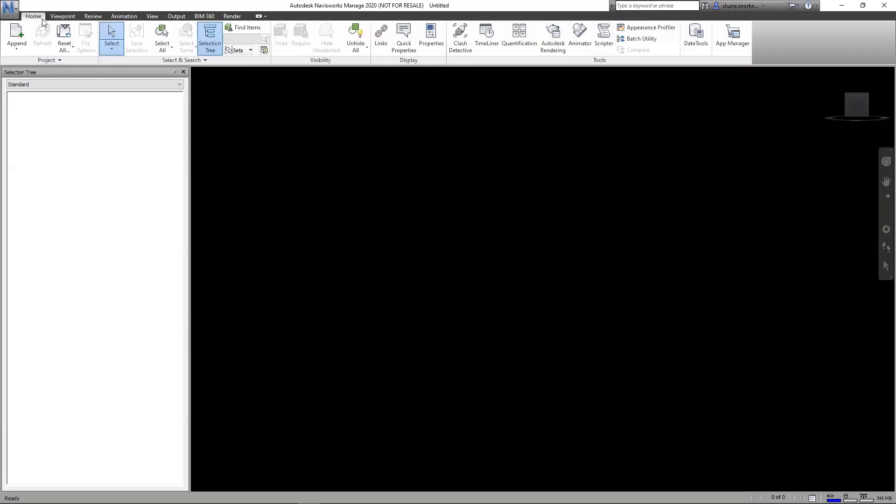
left_click(20, 33)
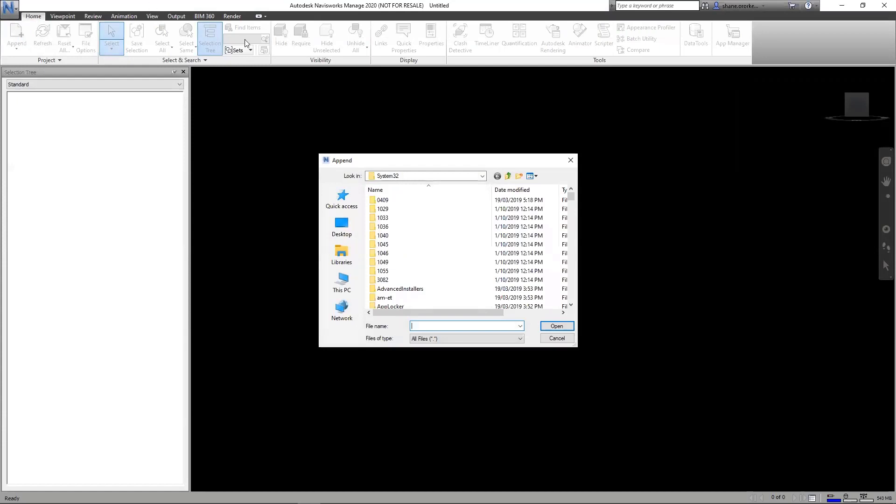
left_click(342, 226)
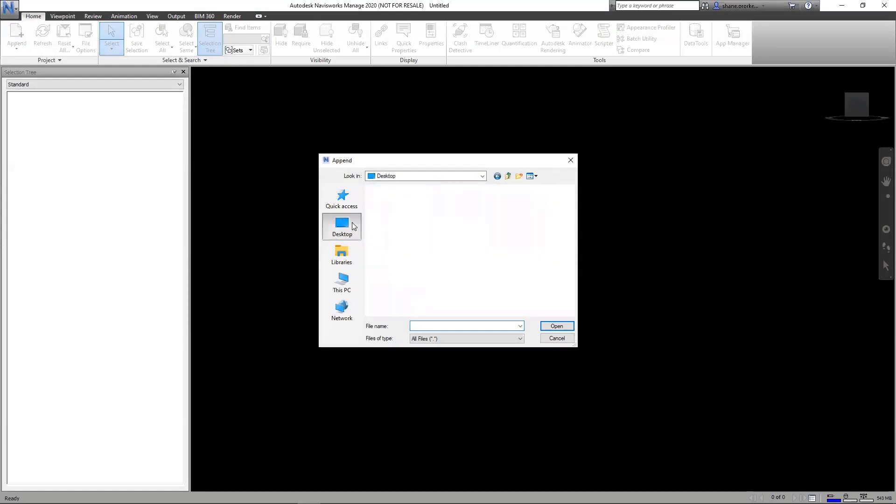
scroll(420, 271, "down", 10)
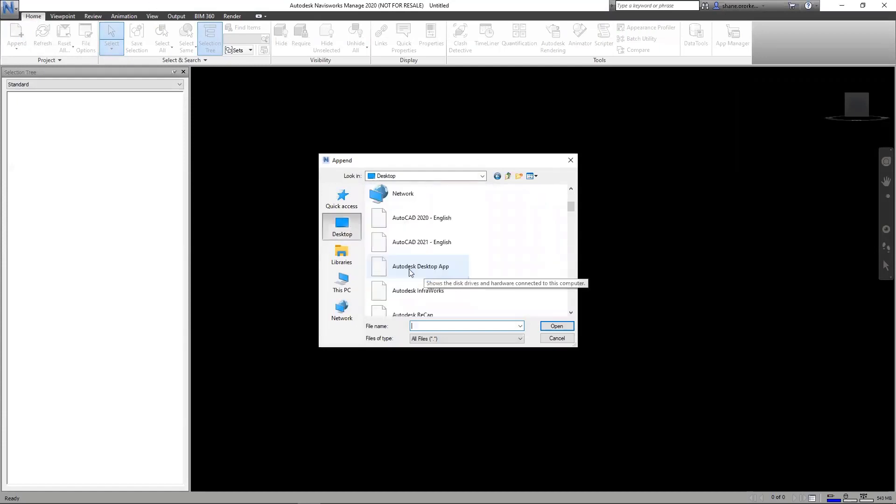
scroll(448, 299, "up", 10)
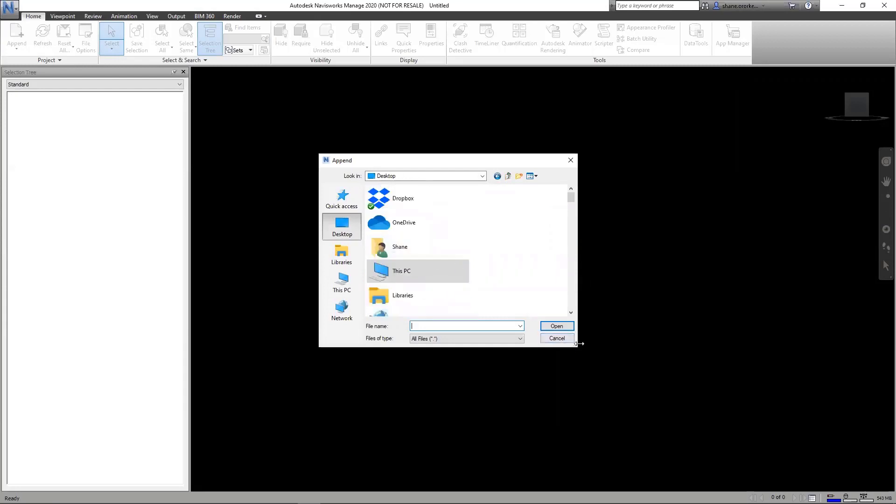
left_click_drag(579, 348, 737, 443)
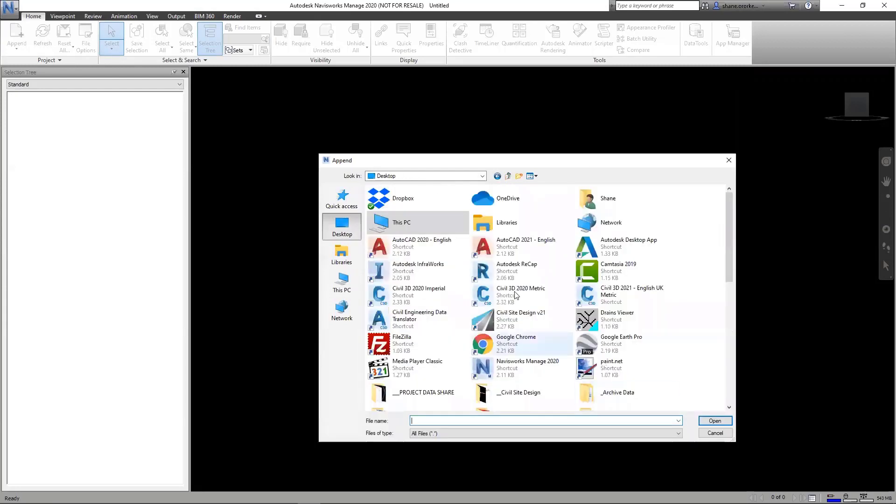
scroll(634, 320, "down", 6)
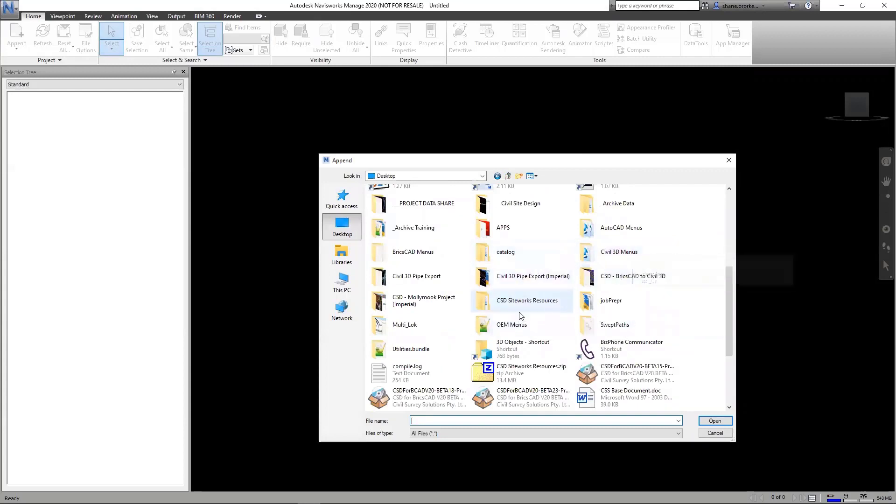
scroll(551, 294, "up", 2)
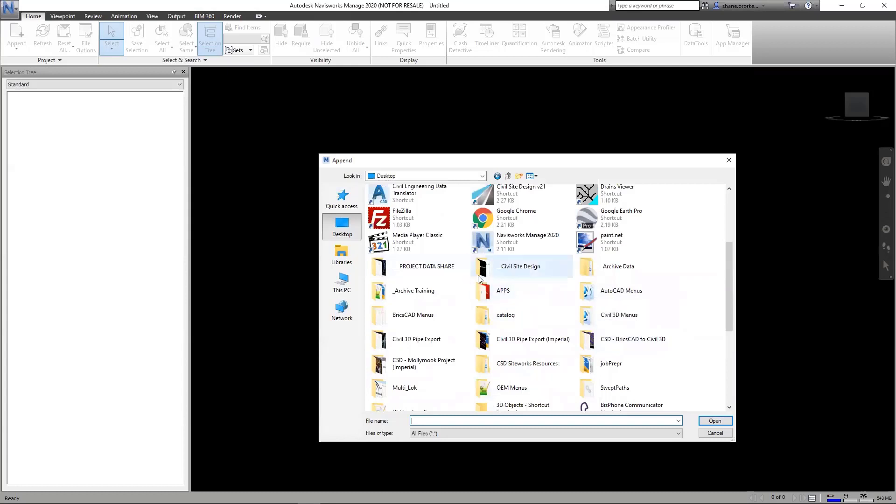
double_click(417, 344)
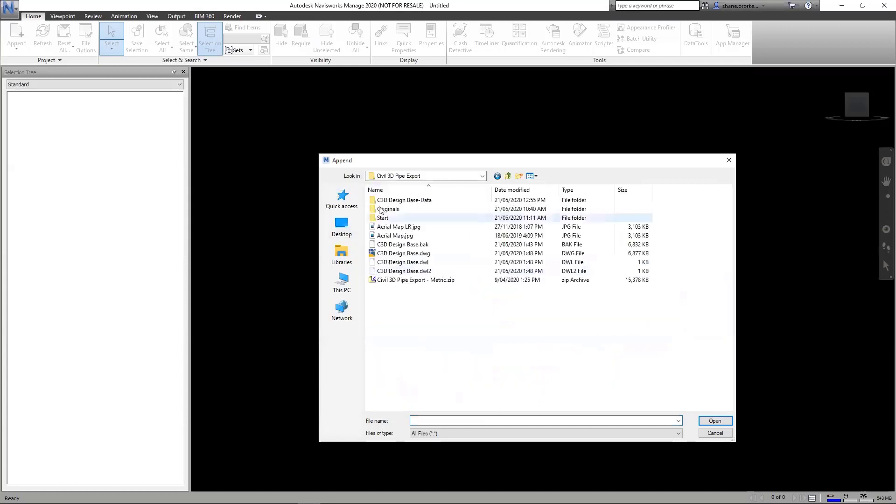
double_click(404, 253)
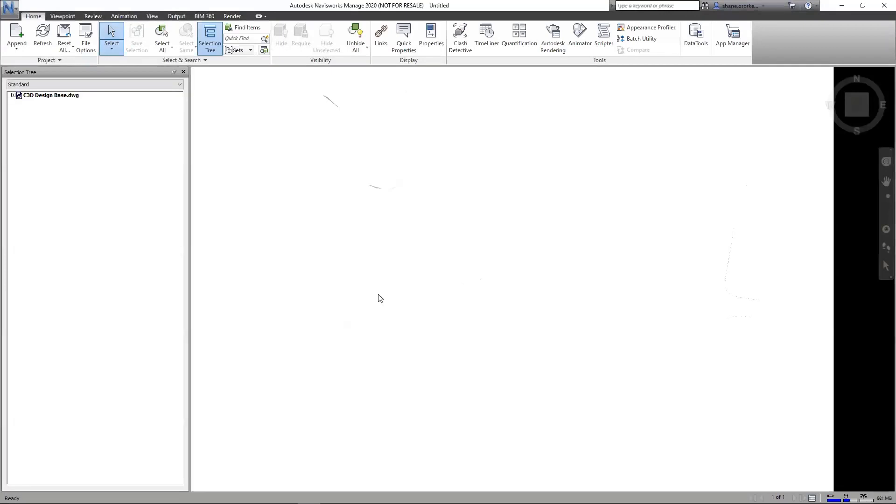
Expand the layers of C3D Design Base.dwg, select PNET-PIT and examine the model's extents.
left_click(13, 95)
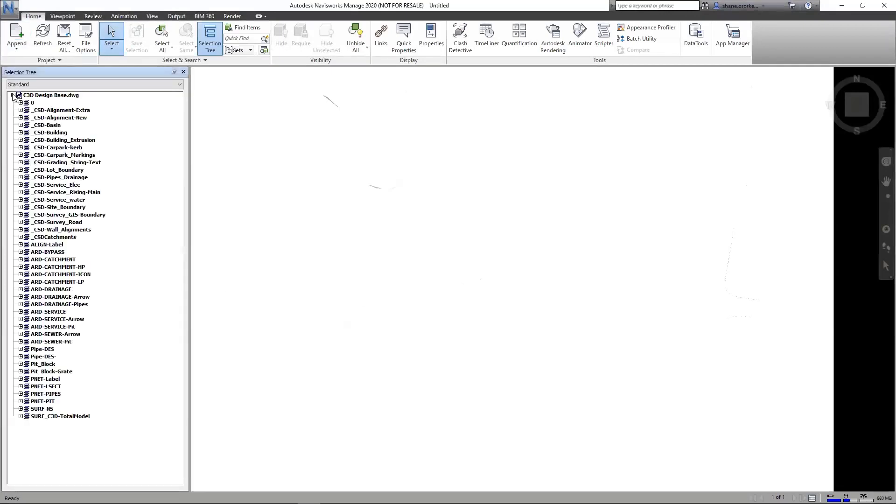
left_click(26, 402)
scroll(642, 254, "down", 10)
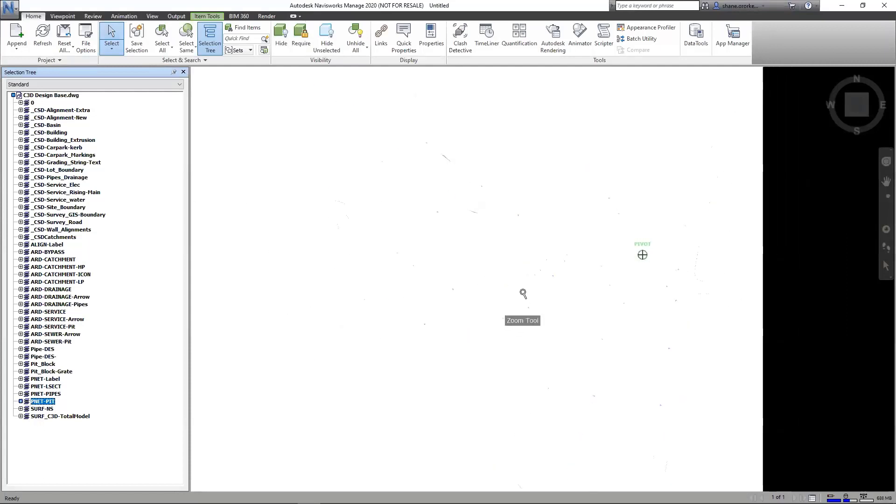
scroll(541, 288, "down", 3)
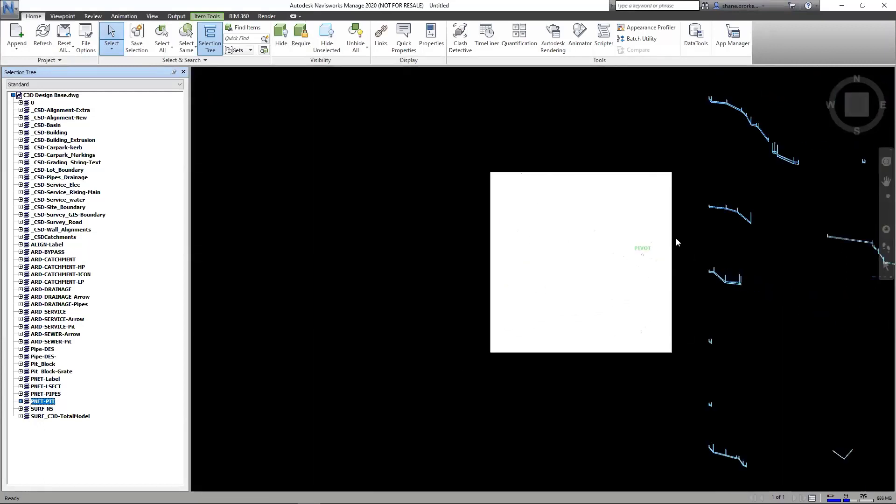
scroll(547, 372, "down", 5)
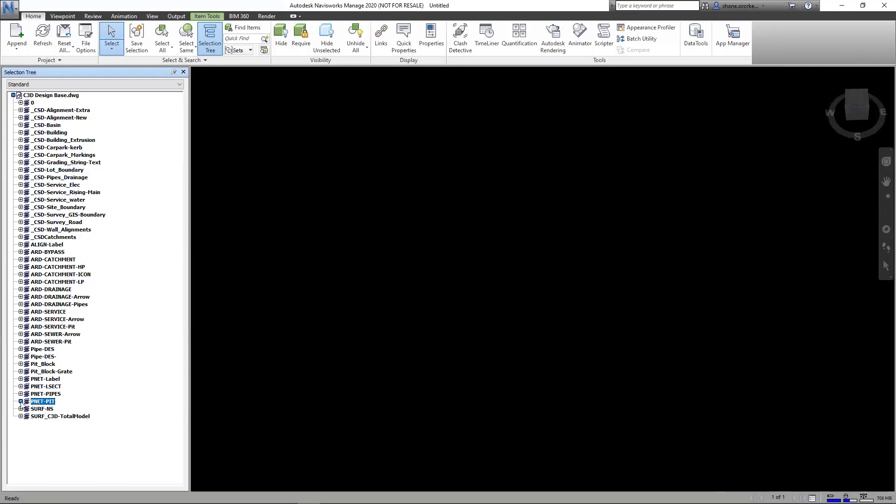
Expand the PNET-PIT layer, focus the view on its pits and orbit the model to a low side view.
left_click(20, 402)
right_click(46, 350)
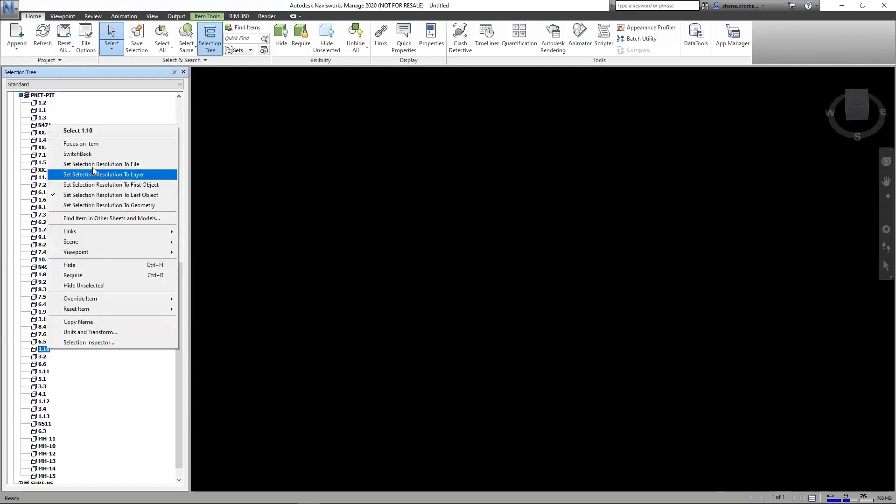
left_click(81, 144)
scroll(557, 311, "up", 8)
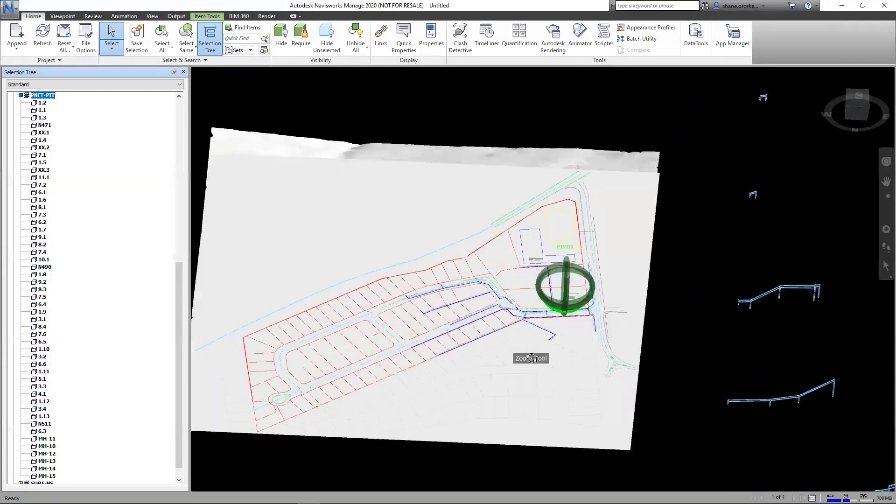
middle_click_drag(543, 373, 464, 420, "shift")
scroll(607, 322, "up", 6)
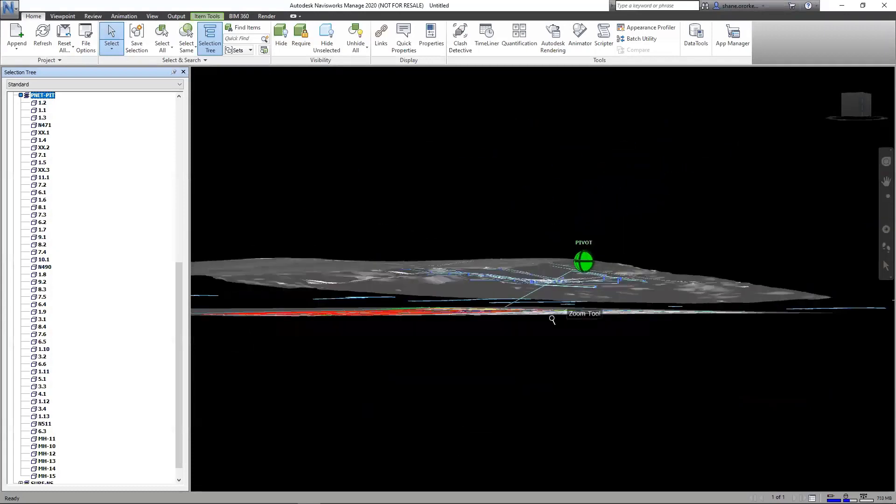
Hide the NS surface in the model to expose the pipe network beneath it.
scroll(628, 358, "up", 3)
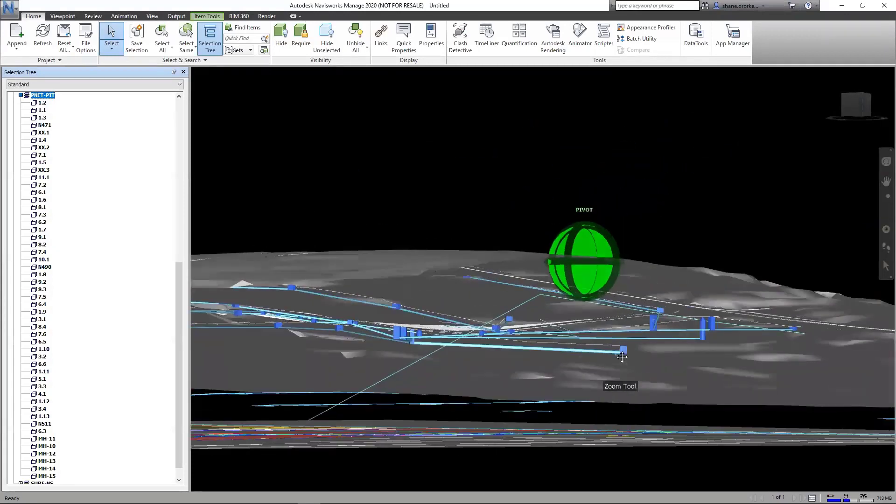
scroll(367, 312, "up", 3)
middle_click_drag(366, 313, 394, 315, "shift")
left_click(391, 316)
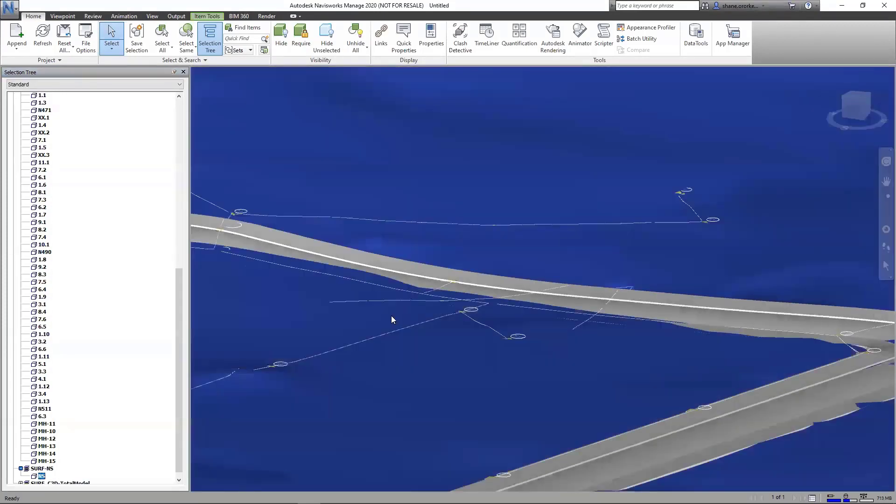
right_click(391, 316)
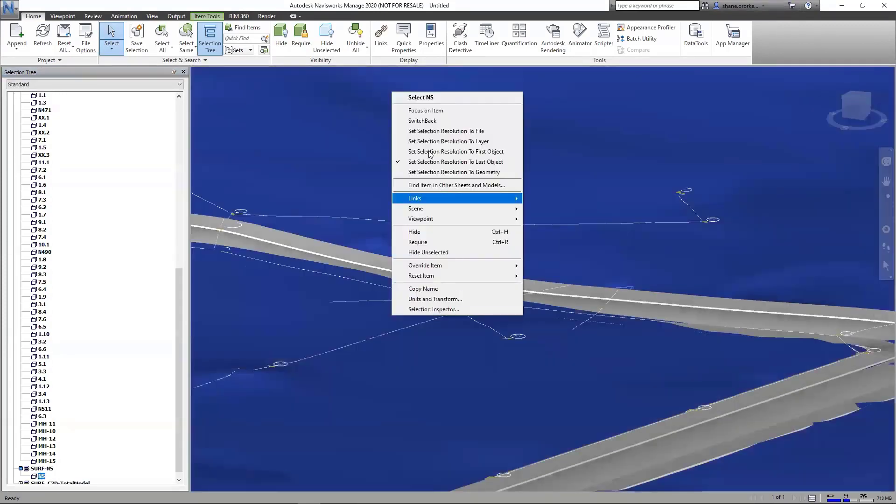
left_click(432, 232)
Hide the raster image lying beneath the pipes and pits.
scroll(466, 348, "down", 4)
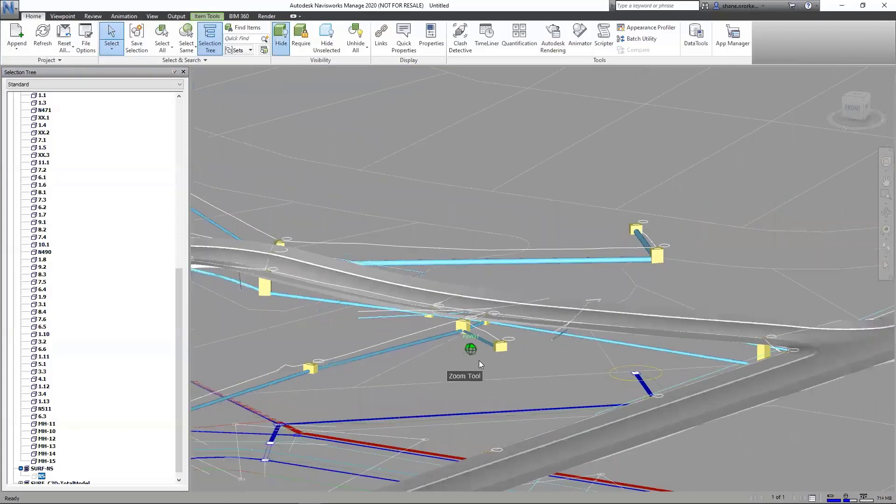
left_click(461, 362)
right_click(456, 365)
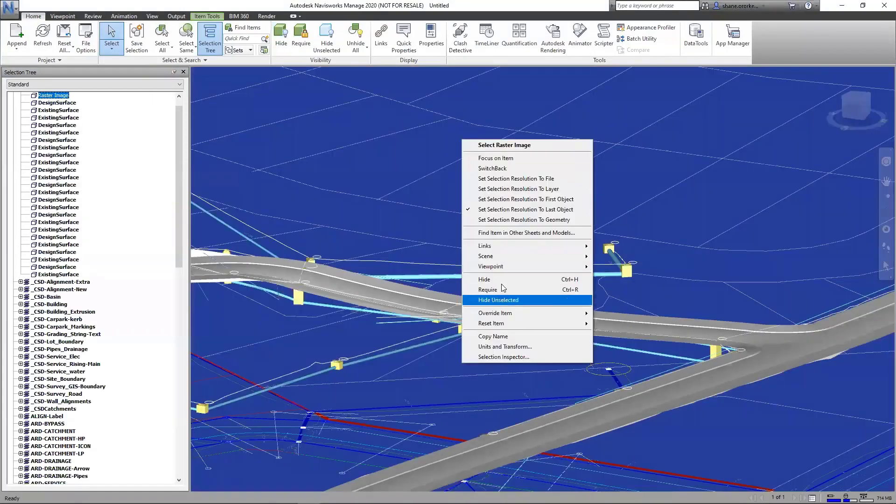
left_click(499, 290)
middle_click_drag(470, 336, 521, 296)
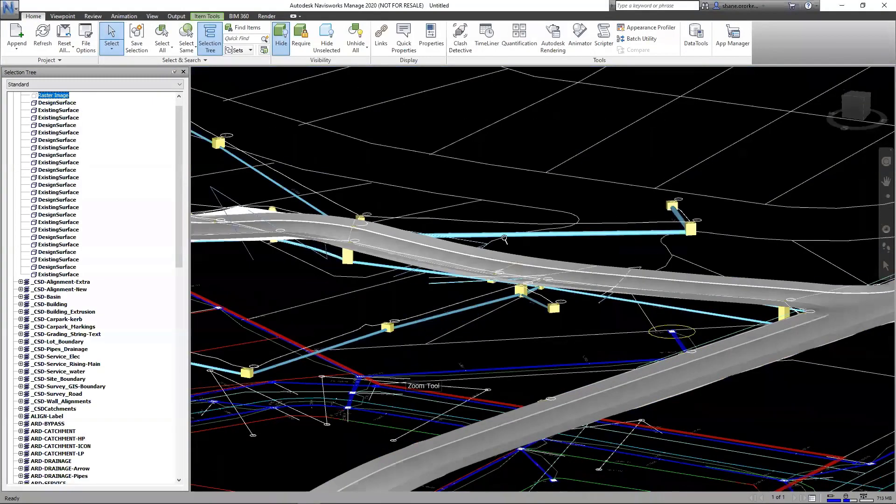
Measure the shortest distance between stormwater pipe 6.2-6.1 and sewer pipe MH-14-MH-13, viewed from below the road surface.
scroll(413, 375, "up", 1)
middle_click_drag(413, 374, 583, 233)
middle_click_drag(527, 237, 504, 219, "shift")
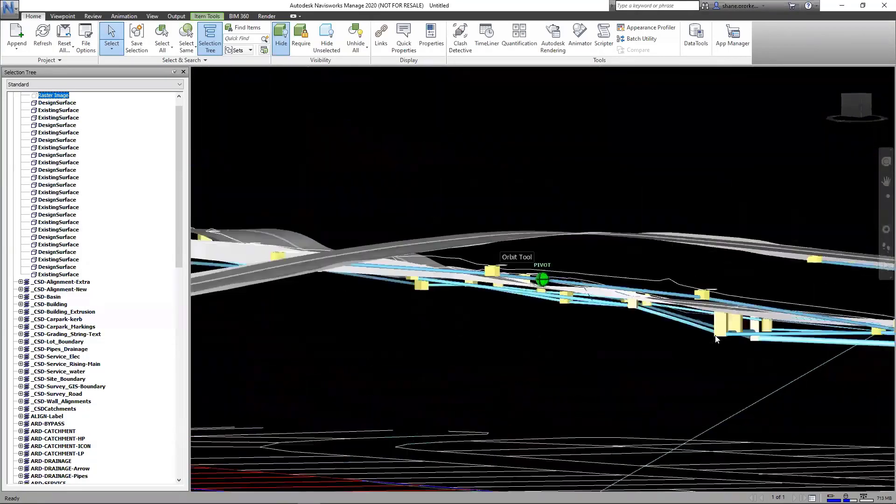
scroll(714, 334, "up", 5)
mouse_move(623, 332)
middle_mouse_down("shift")
mouse_move(734, 320)
mouse_move(802, 324)
mouse_move(200, 328)
mouse_move(888, 318)
mouse_move(653, 203)
mouse_move(642, 161)
mouse_move(623, 154)
mouse_move(598, 178)
mouse_move(659, 229)
mouse_move(682, 225)
mouse_move(691, 206)
middle_mouse_up("shift")
left_click(690, 208)
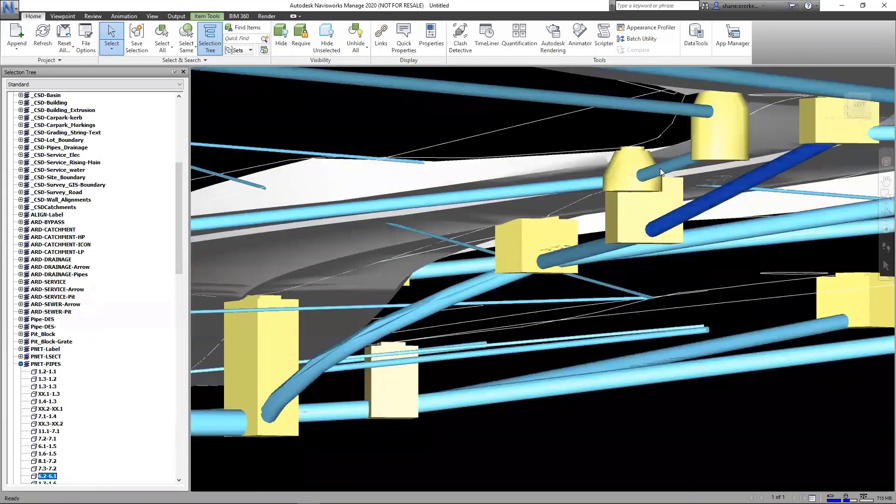
left_click(660, 169, "ctrl")
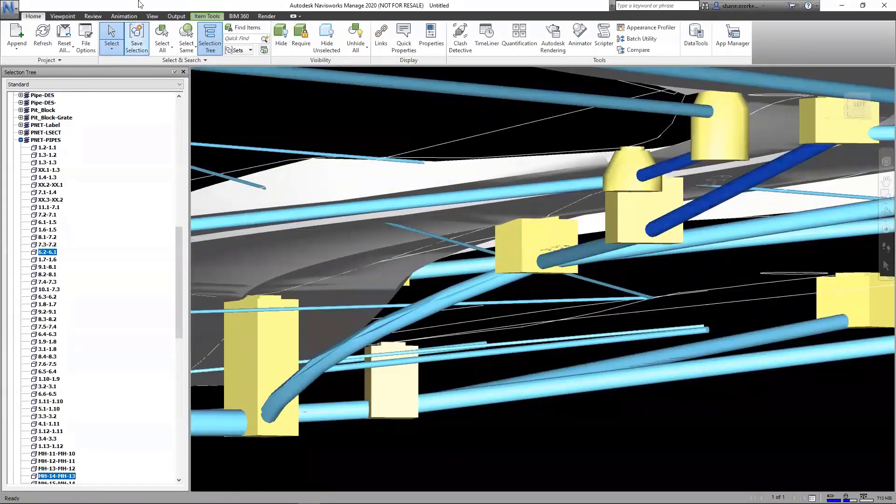
left_click(154, 17)
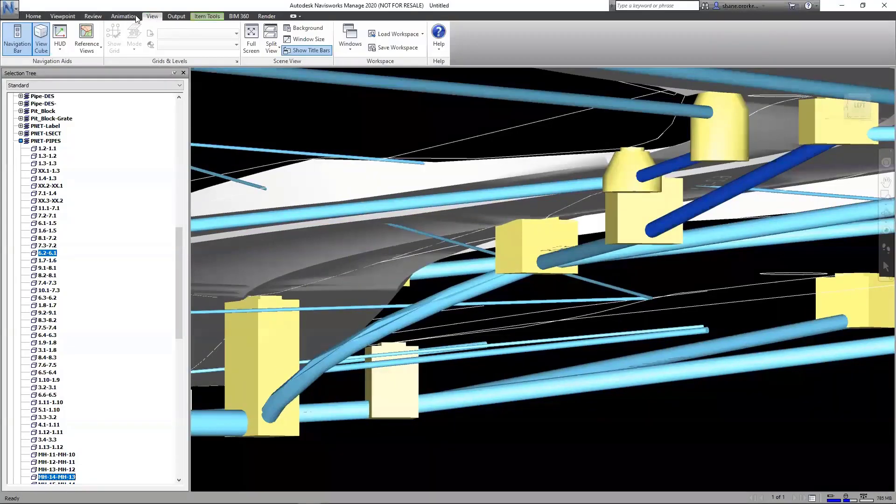
left_click(92, 17)
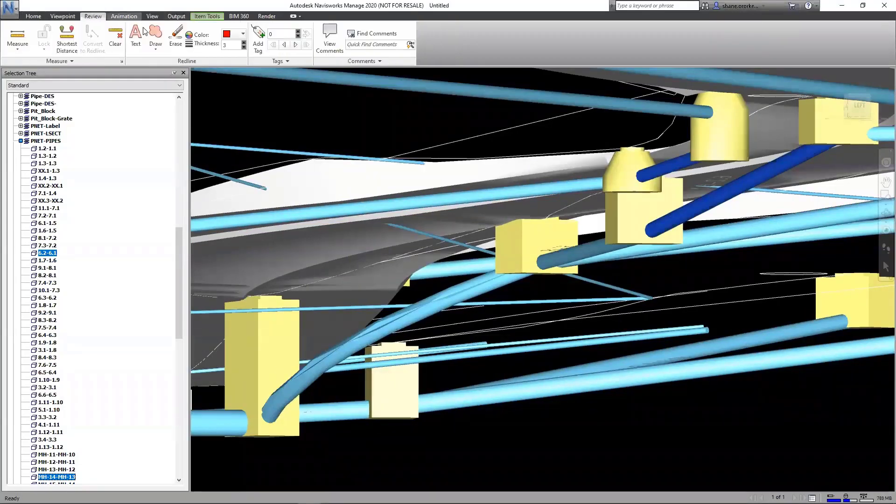
left_click(66, 39)
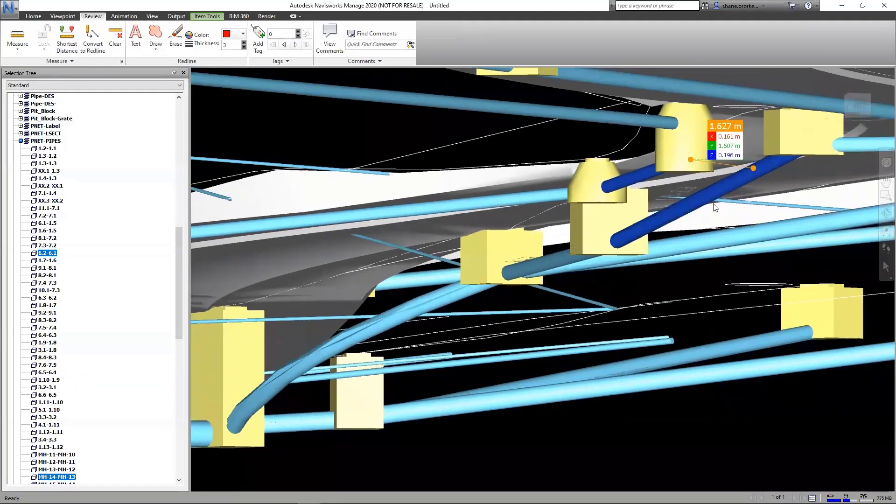
Measure the shortest distance between the sewer manhole beside pipe 6.2-6.1 and that pipe, and examine the gap from another angle.
left_click_drag(699, 202, 622, 199)
middle_click_drag(622, 198, 652, 200, "shift")
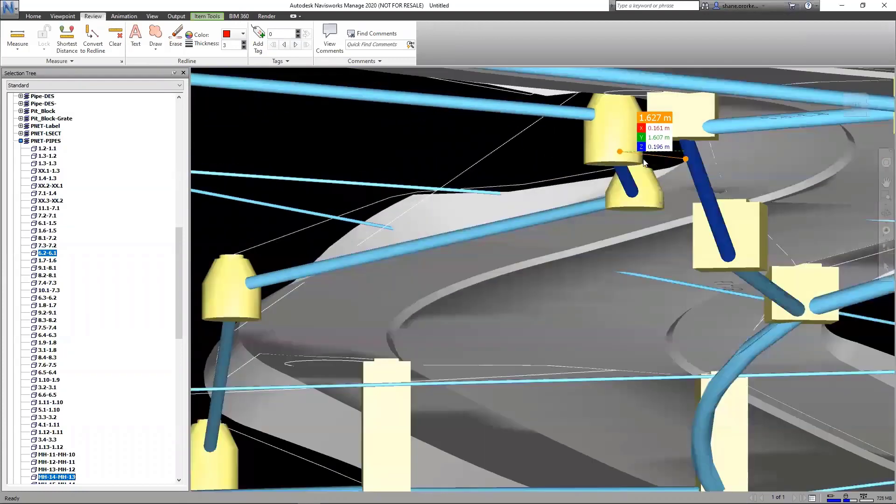
left_click(615, 135)
left_click(689, 173, "ctrl")
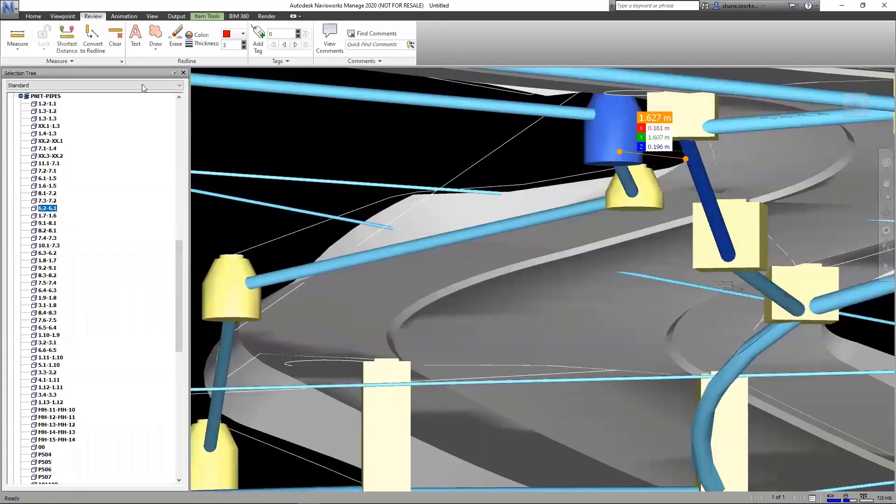
left_click(67, 37)
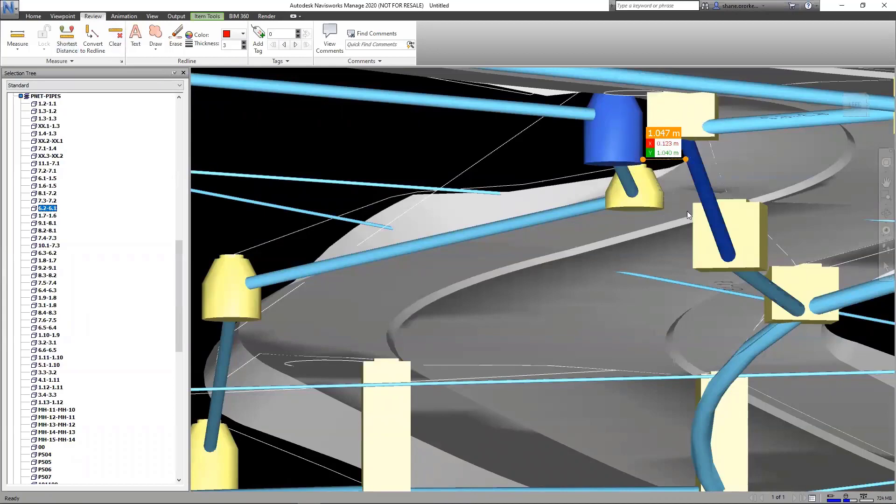
mouse_move(656, 190)
middle_mouse_down("shift")
mouse_move(606, 196)
mouse_move(630, 199)
middle_mouse_up("shift")
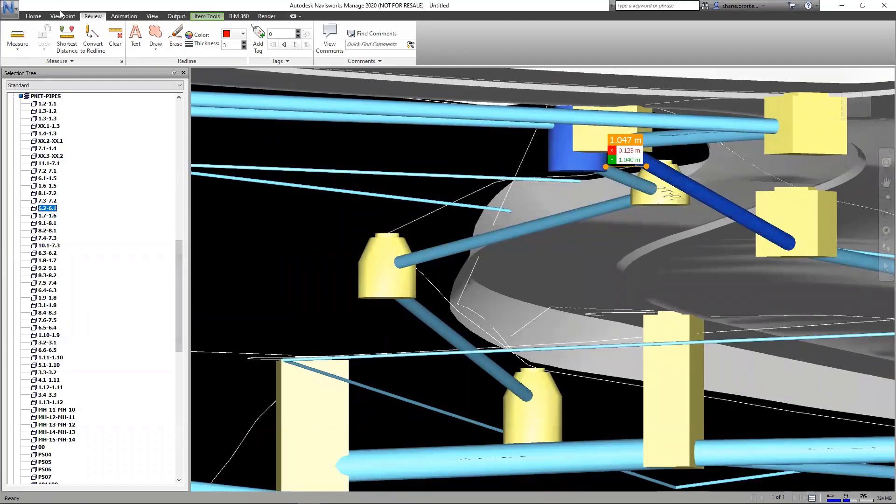
Open Clash Detective and add a new clash test.
left_click(34, 17)
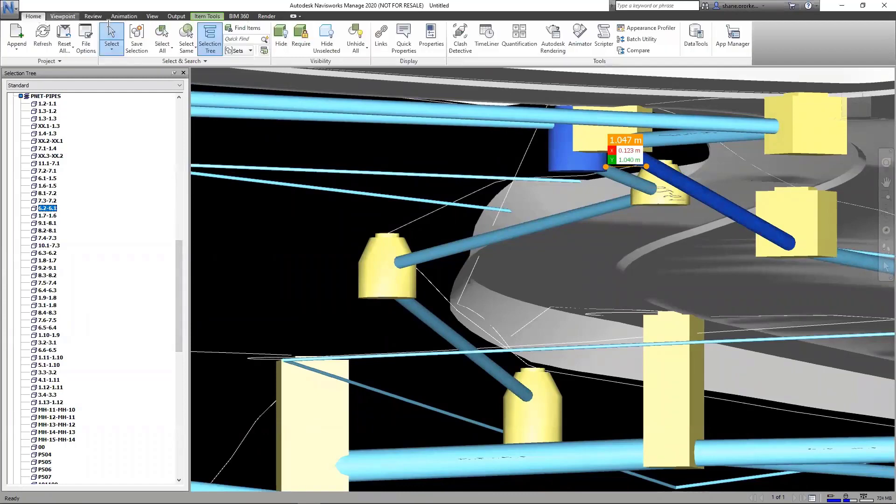
left_click(460, 39)
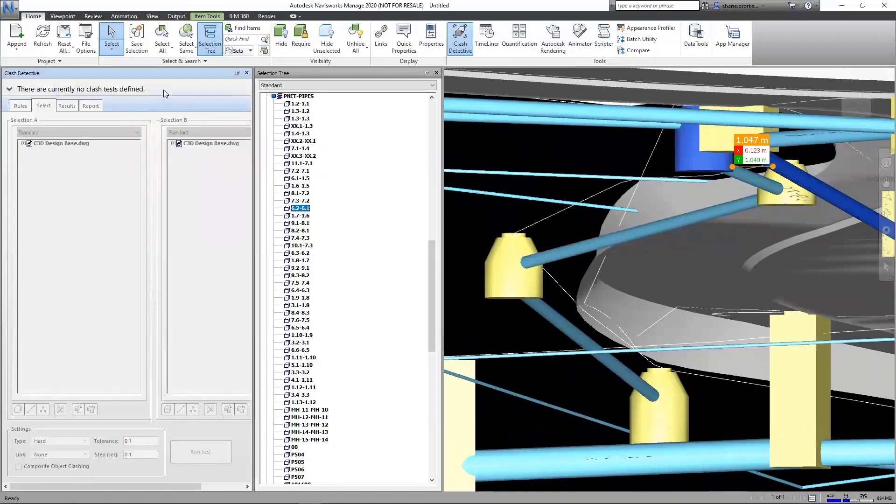
left_click(9, 89)
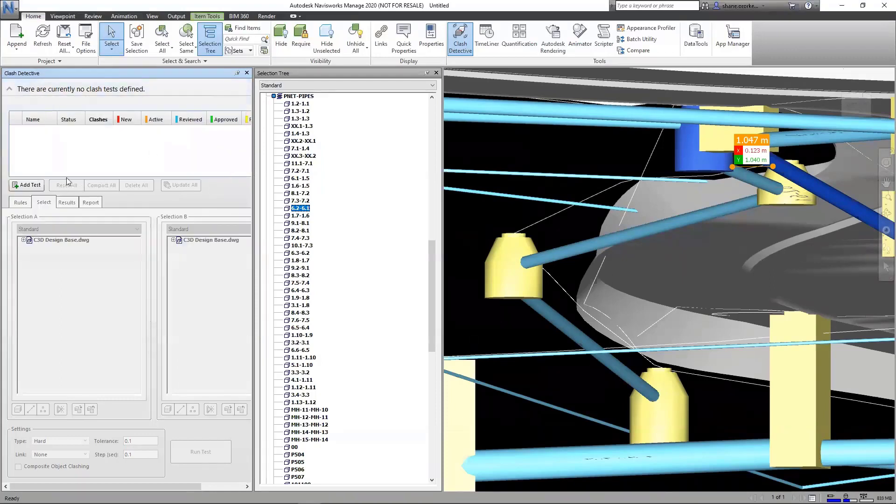
left_click(26, 185)
Choose the PNET-PIPES and PNET-PIT layers of C3D Design Base.dwg as Selection A of the clash test.
left_click(24, 240)
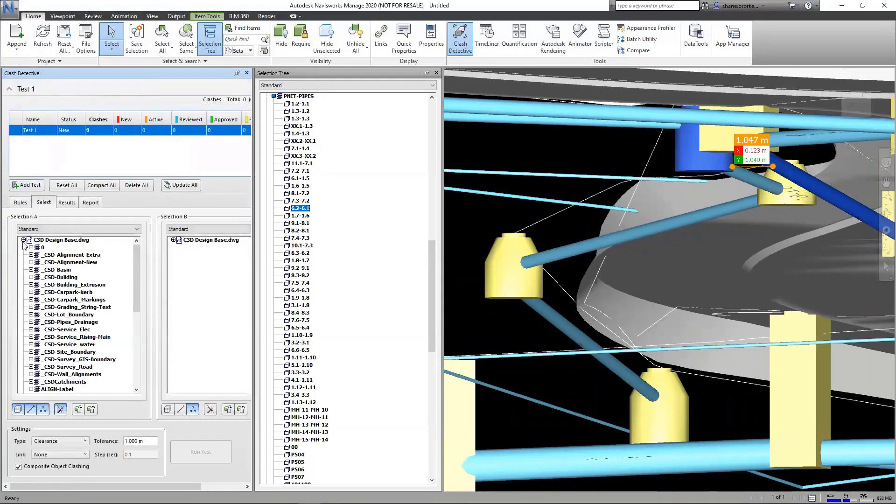
scroll(112, 343, "down", 8)
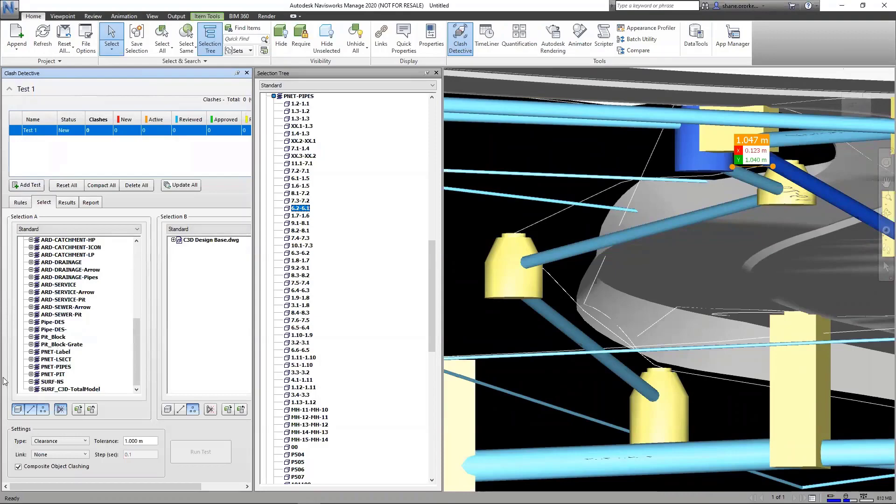
left_click(46, 375)
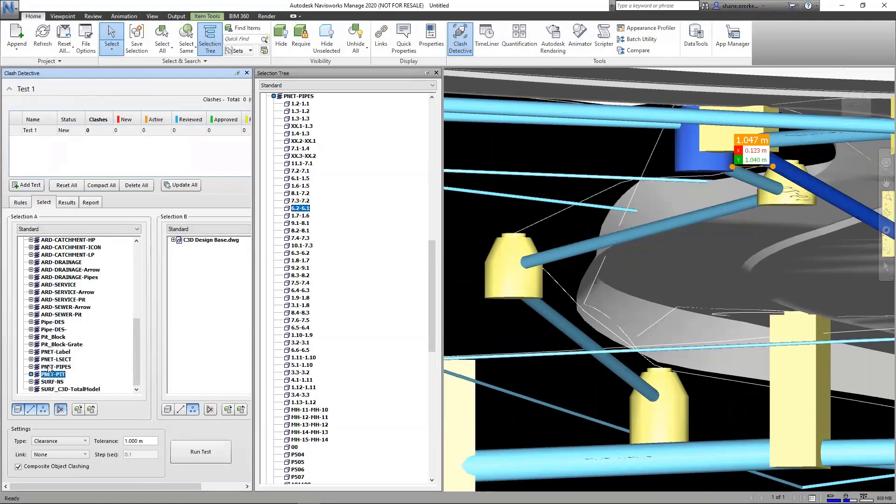
left_click(48, 367, "ctrl")
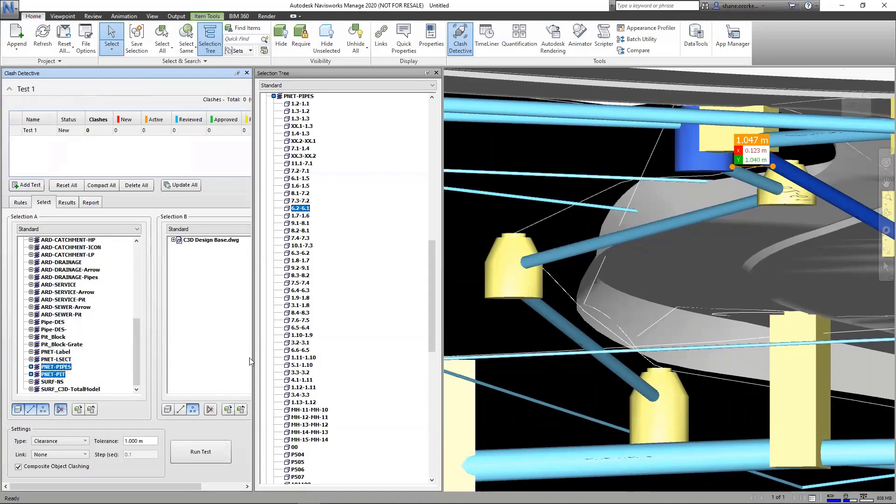
left_click(61, 409)
Choose the PNET-PIPES and PNET-PIT layers of C3D Design Base.dwg as Selection B of the clash test.
left_click(174, 240)
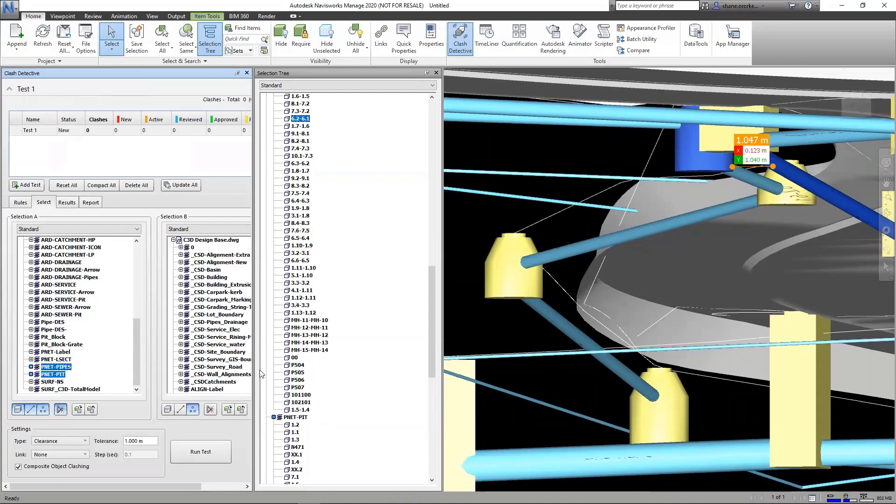
scroll(190, 339, "down", 2)
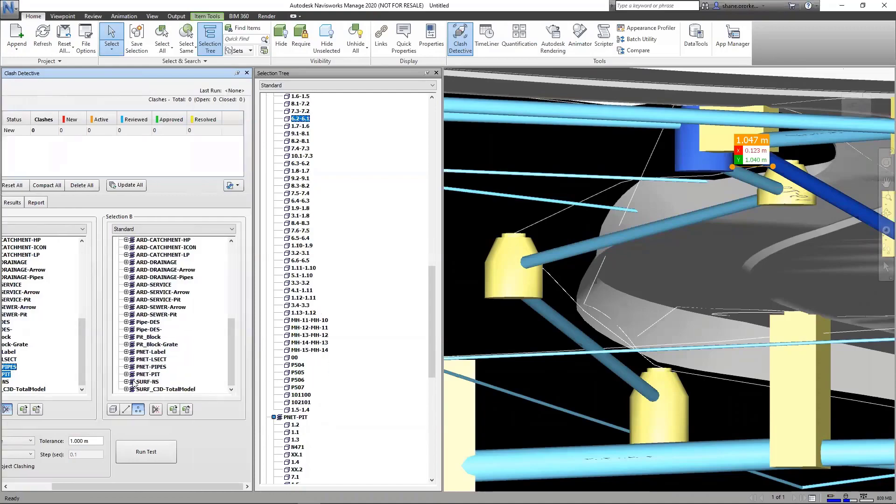
left_click_drag(143, 369, 137, 376)
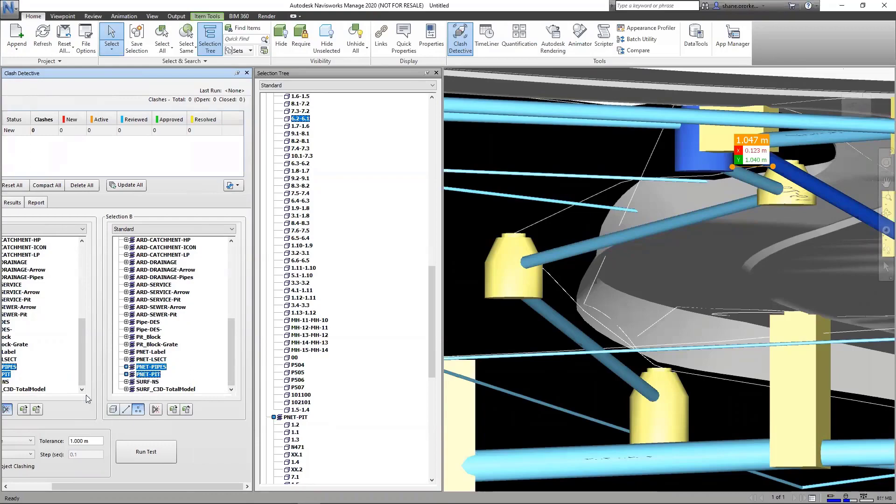
Undock Clash Detective, set the clearance tolerance to 0.3 m and run the clash test.
left_click_drag(149, 72, 199, 77)
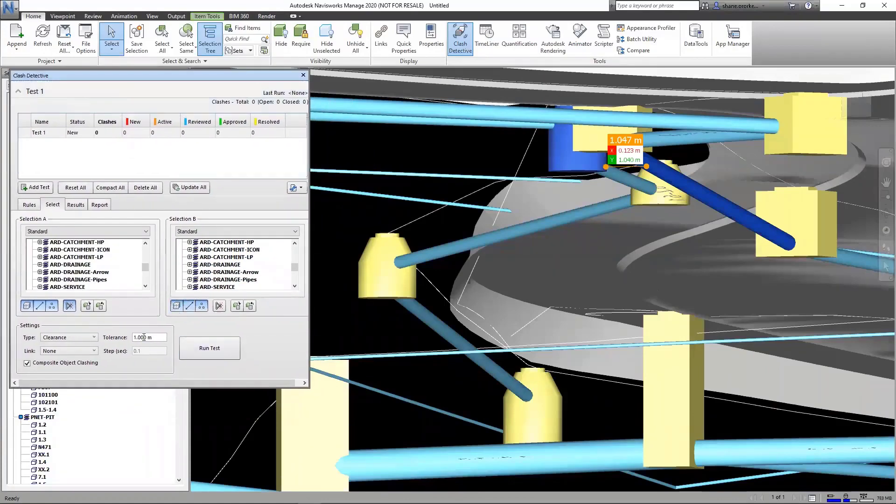
triple_click(153, 339)
type(".3")
left_click(209, 350)
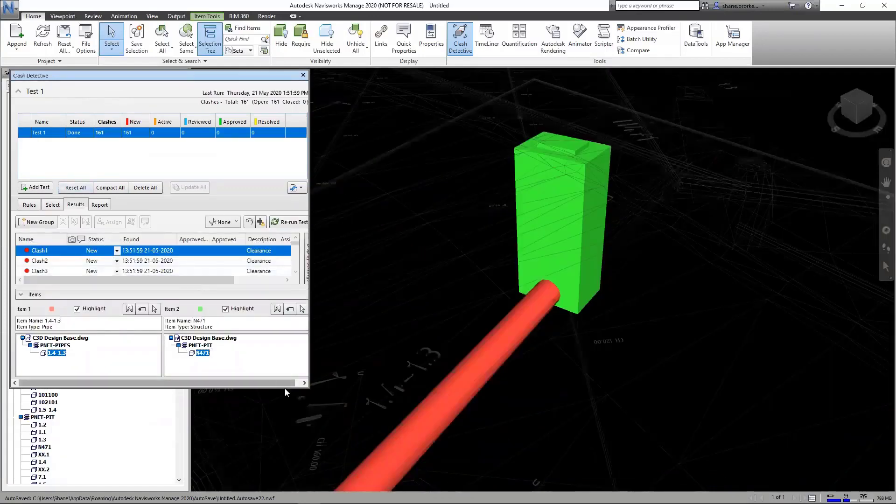
Enlarge the clash results and step through the clashes from Clash8 to Clash61, examining the clashing pipes and pits in the model.
left_click_drag(281, 396, 280, 499)
left_click(42, 322)
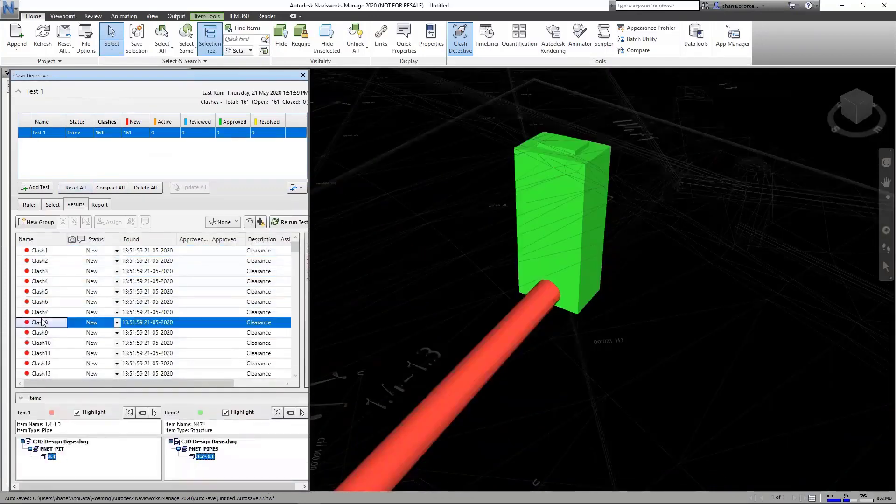
key("Down")
key("Down")
key("Down")
key("Down")
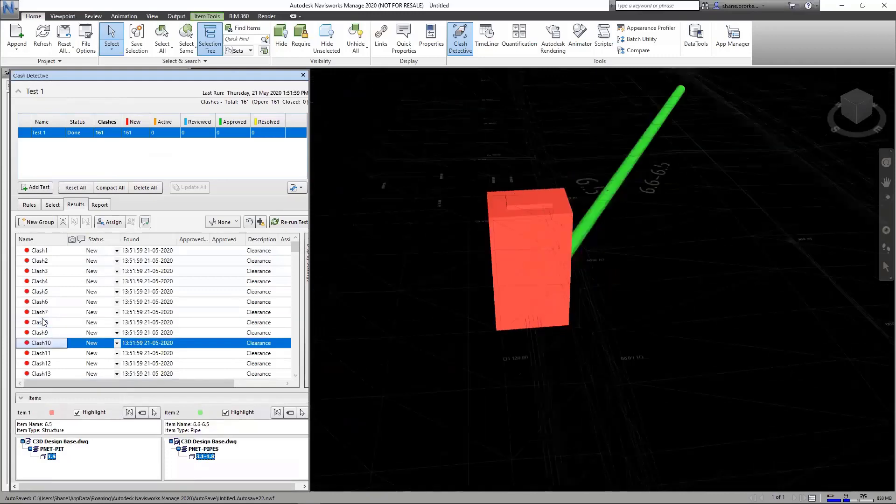
key("Down")
key("Down")
key("Down")
key("Down")
key("Down")
key("Down")
key("Down")
key("Down")
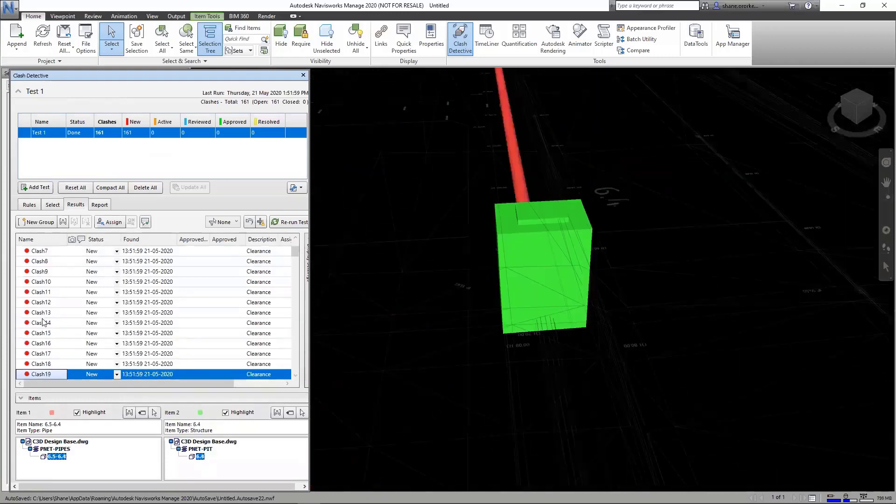
key("Down")
key("Down")
key("Down")
key("Down")
key("Down")
key("Down")
key("Down")
key("Down")
key("Down")
key("Down")
key("Down")
key("Down")
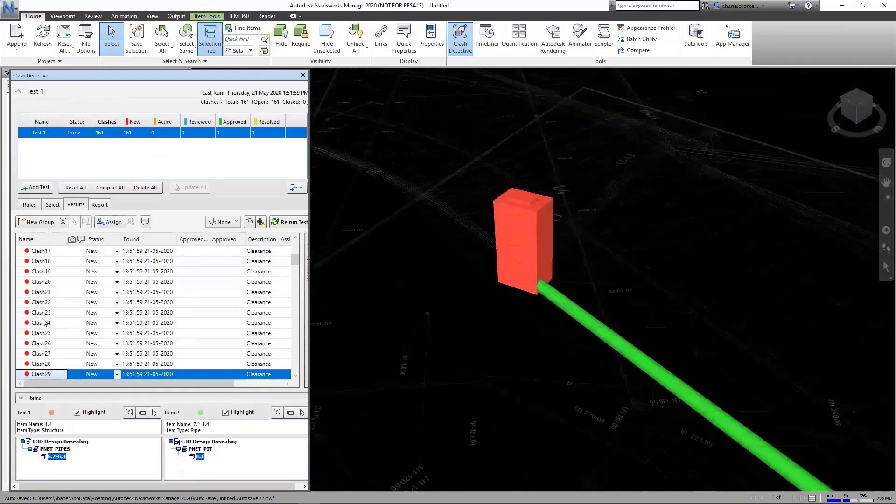
key("Down")
key("Down")
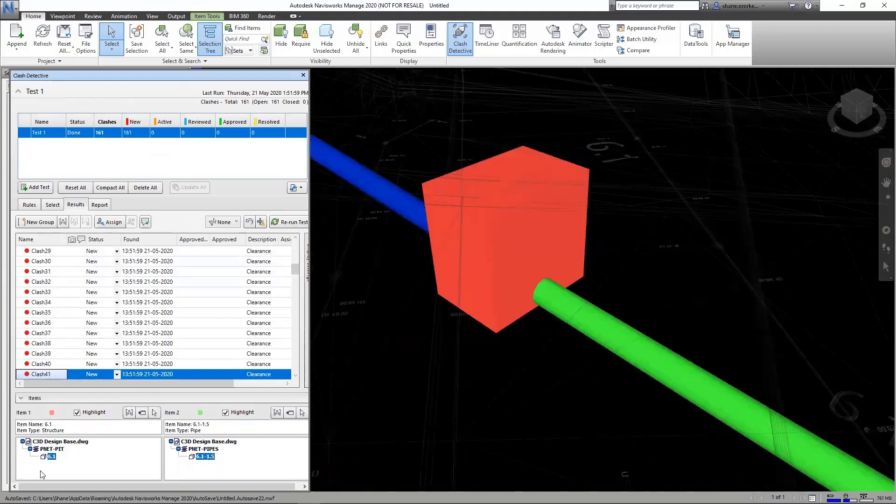
key("Down")
key("Down")
key("Down")
key("Down")
key("Down")
key("Down")
key("Down")
key("Down")
key("Down")
key("Down")
key("Down")
key("Down")
key("Down")
key("Down")
key("Down")
key("Down")
key("Down")
key("Down")
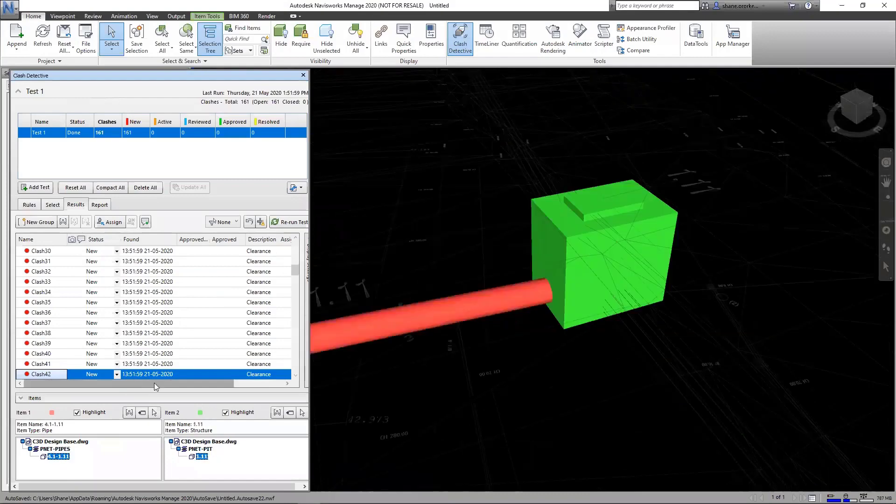
key("Down")
key("Down")
key("Down")
key("Down")
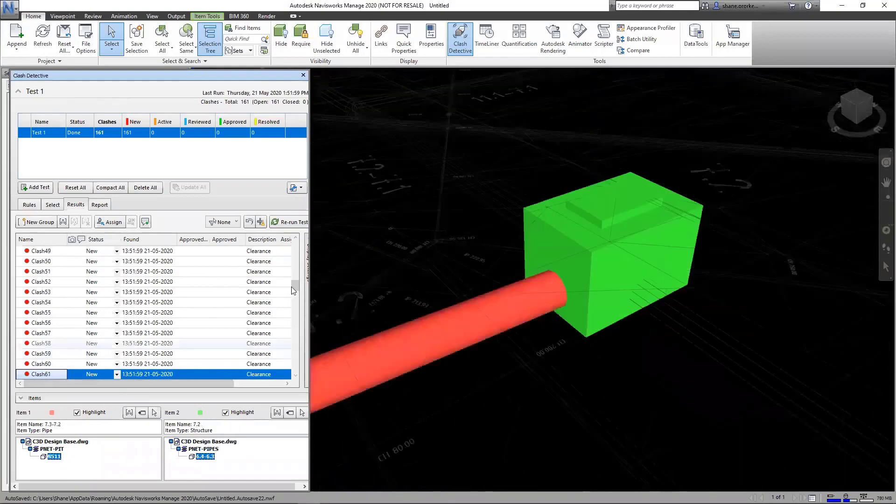
Step through further clashes between Clash129 and Clash161, examining the clashing pipes in the model.
scroll(60, 336, "down", 20)
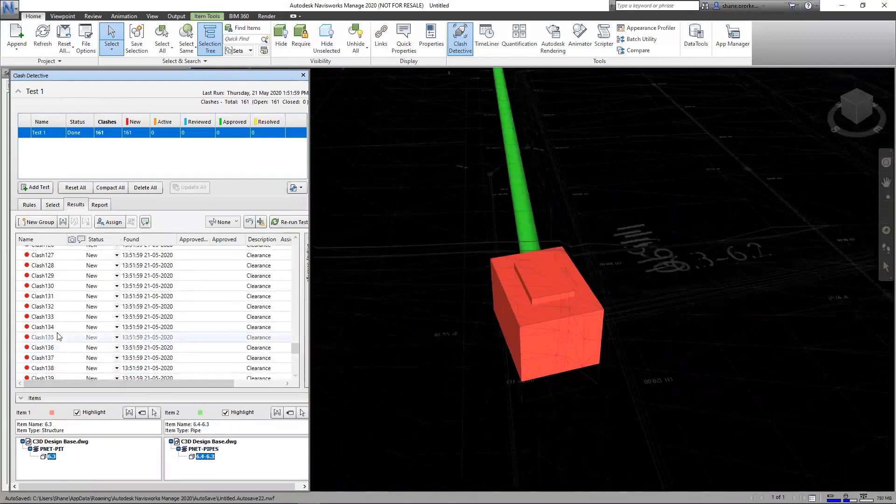
left_click(59, 337)
left_click(68, 316)
left_click(63, 275)
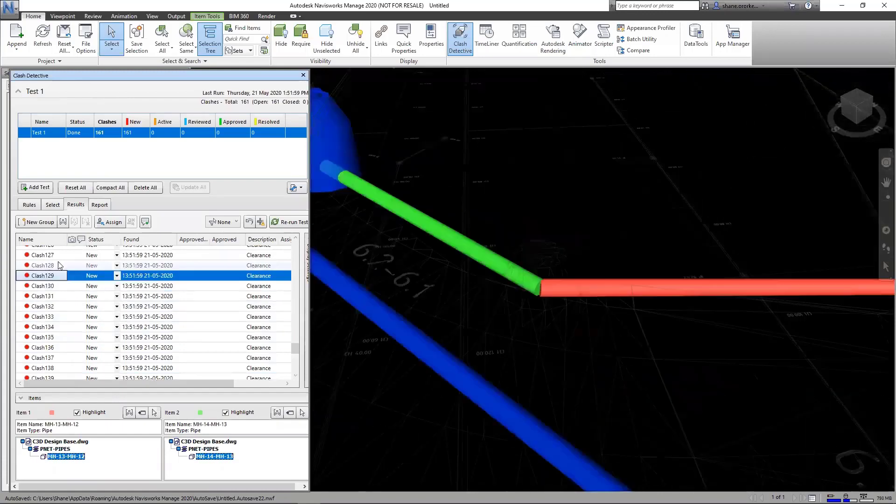
left_click(43, 296)
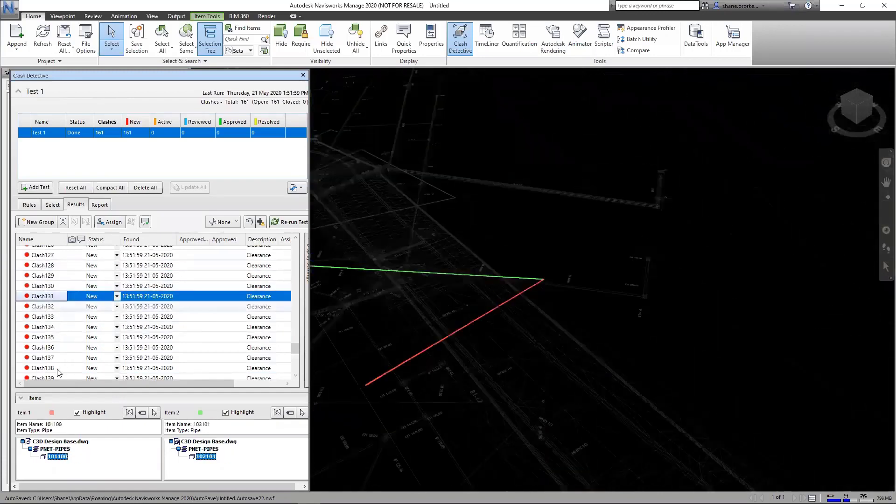
left_click(61, 327)
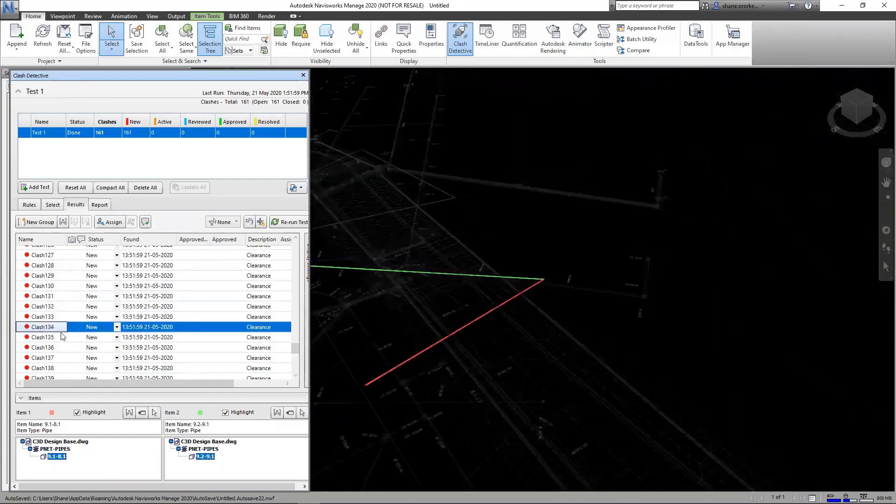
left_click(60, 367)
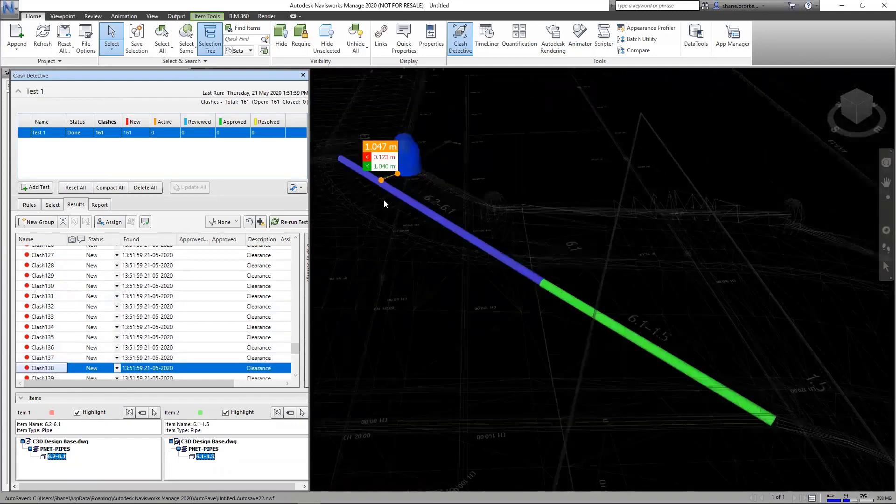
left_click(41, 347)
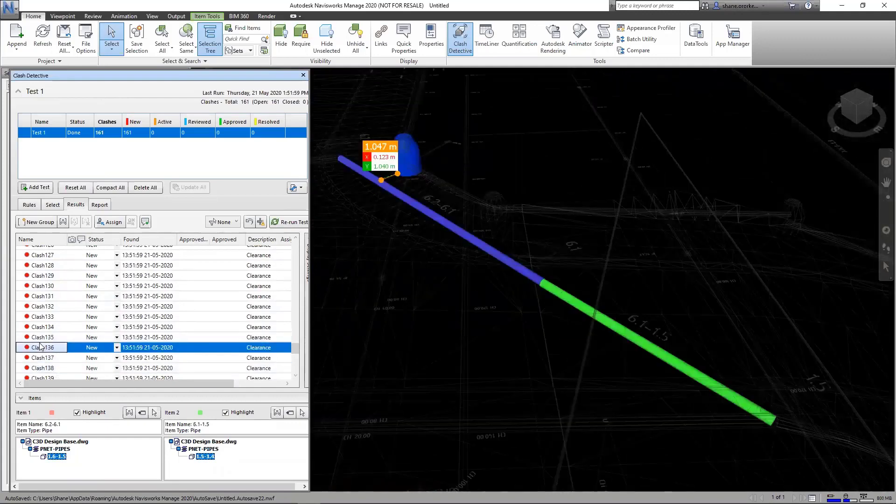
scroll(54, 357, "down", 7)
left_click(46, 353)
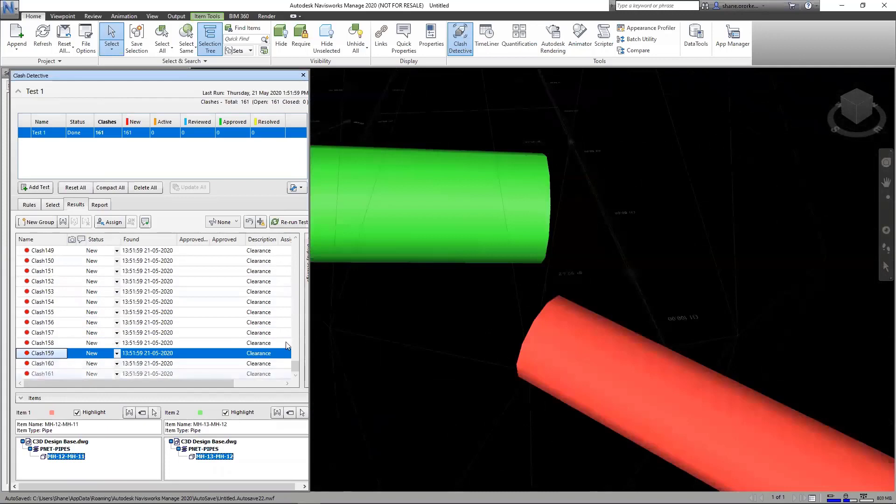
left_click(42, 373)
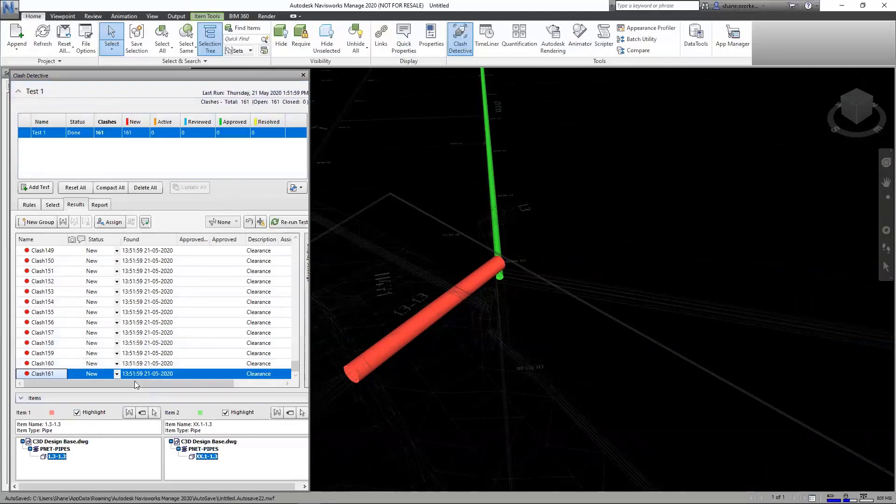
Limit Selection A and Selection B of the clash test to the PNET-PIPES layer and run the test again.
left_click(53, 204)
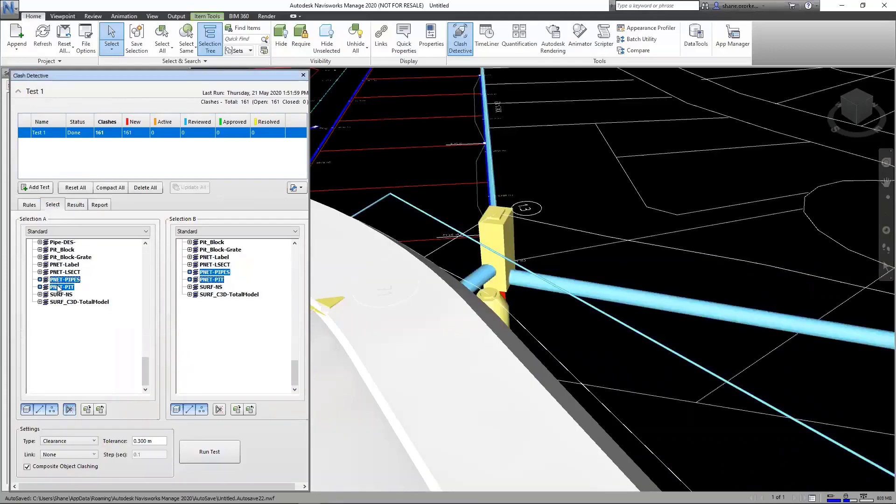
left_click(59, 288)
left_click(213, 280)
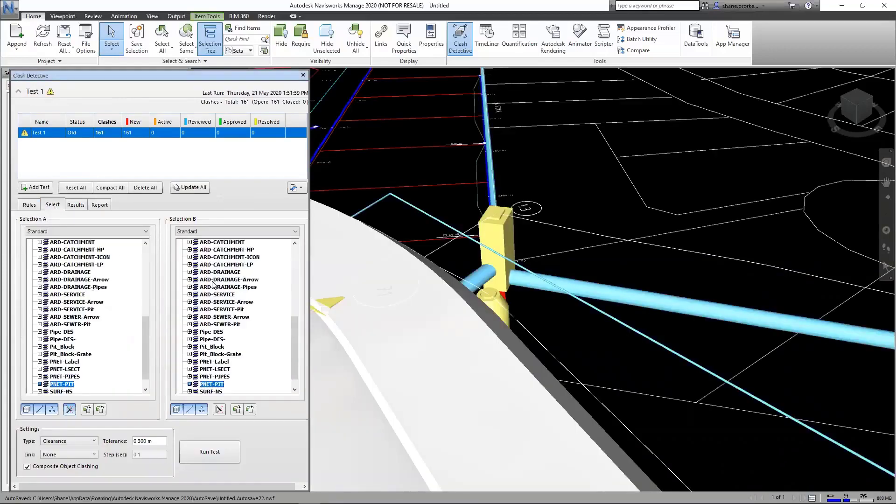
left_click(66, 377)
left_click(211, 362)
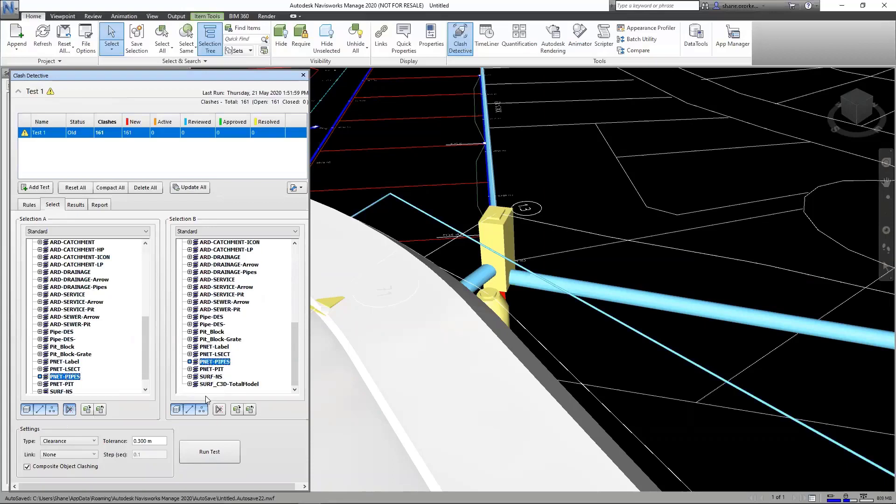
left_click(210, 461)
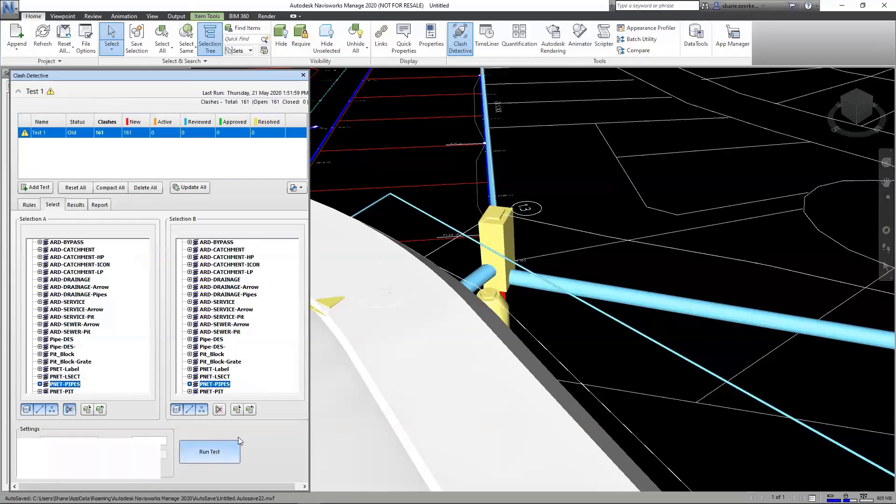
Step through the pipe-to-pipe clash results from around Clash106 to beyond Clash121, examining each pair of pipes in the model.
left_click(86, 323)
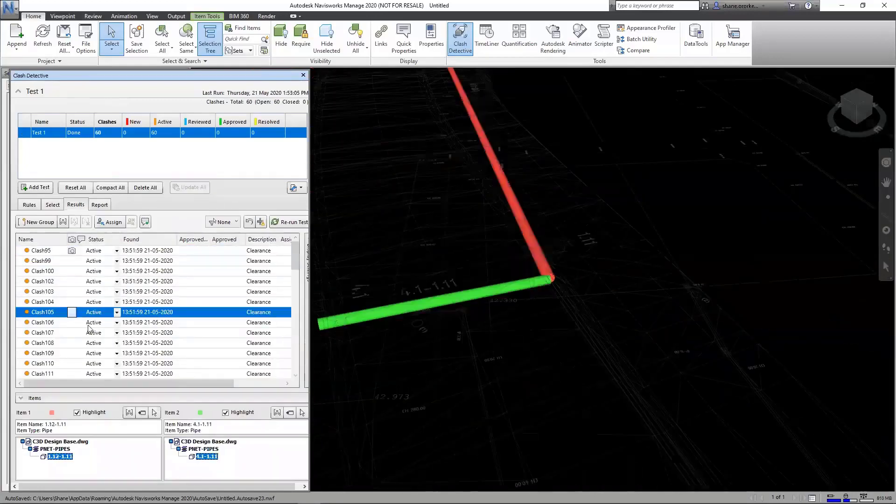
key("Down")
key("Down")
key("Down")
key("Down")
key("Down")
key("Down")
key("Down")
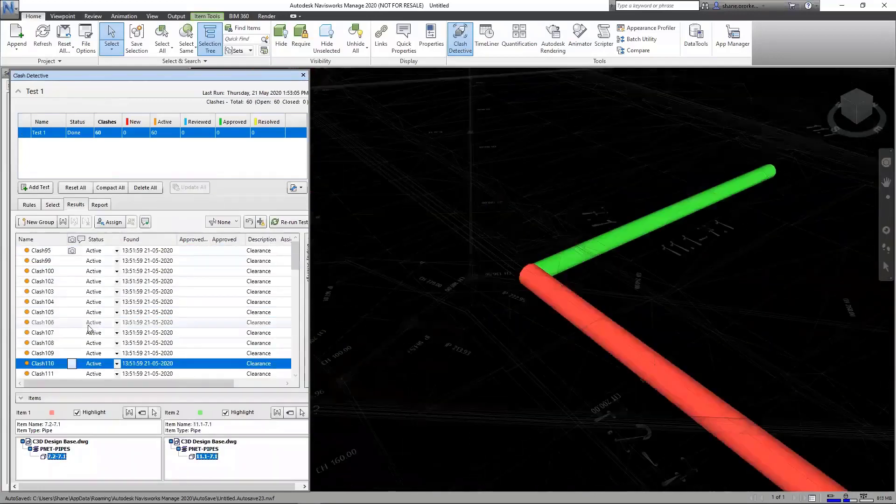
key("Down")
key("Down")
key("Down")
key("Down")
key("Down")
key("Down")
key("Down")
key("Down")
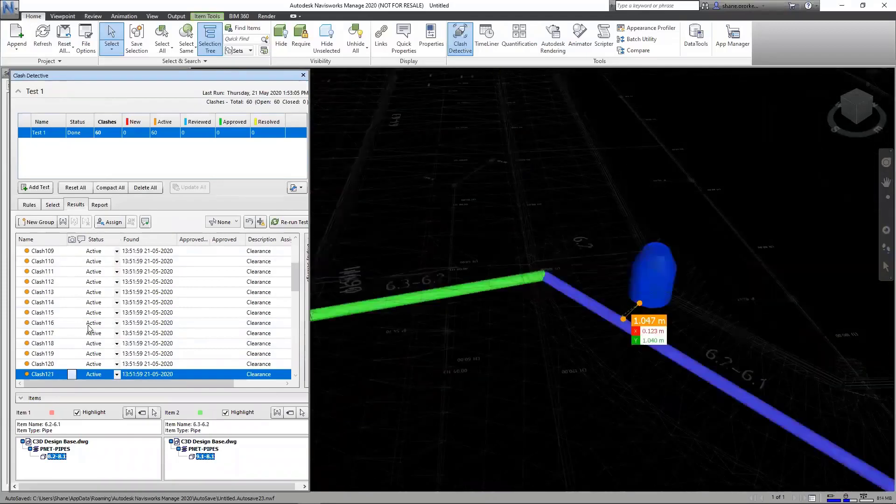
key("Down")
key("Down")
key("Down")
key("Down")
key("Down")
key("Down")
key("Down")
key("Down")
key("Down")
key("Down")
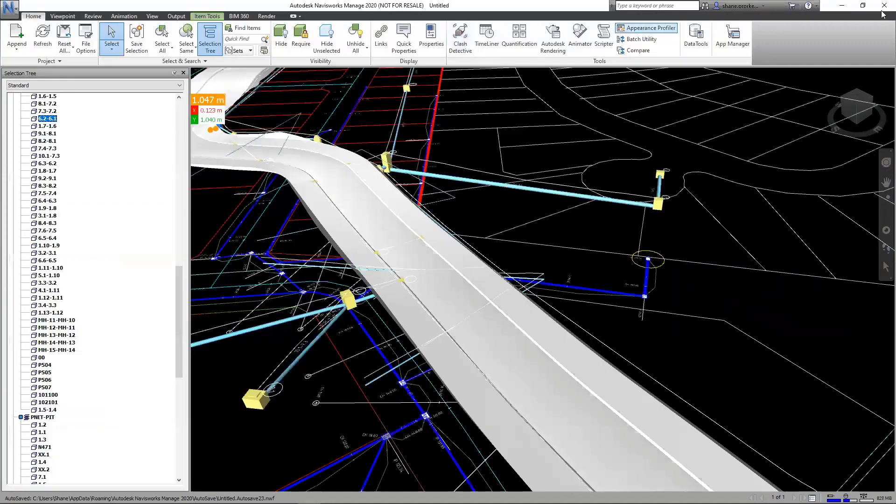
Close Navisworks without saving the changes to Untitled.nwf.
left_click(884, 5)
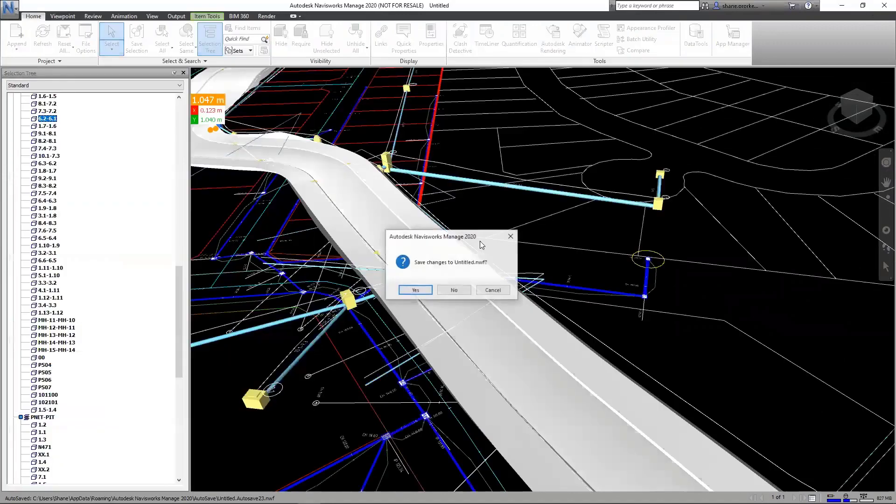
left_click(454, 290)
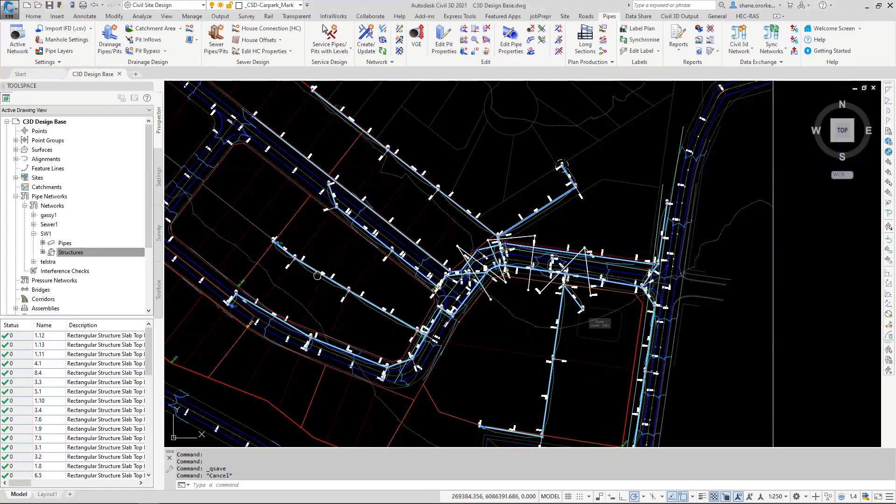
In Civil 3D, draw two default drainage pipes from pit 1.12 along the road to a new pit near the intersection, ignoring the road for the intermediate pit.
middle_click_drag(322, 274, 441, 267)
scroll(441, 267, "up", 6)
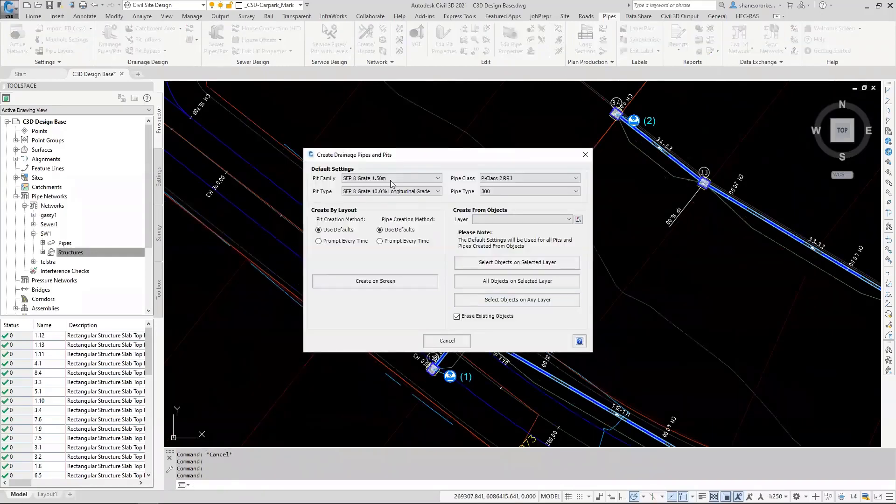
left_click(394, 282)
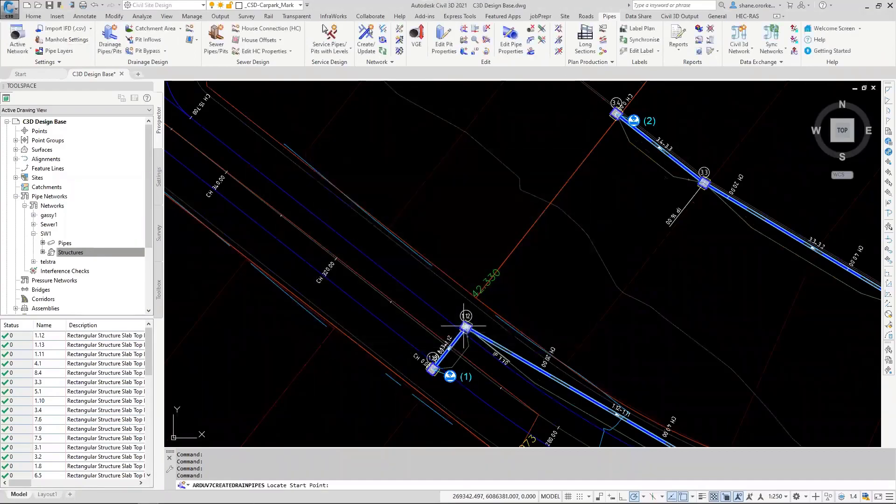
left_click(466, 326)
left_click(408, 267)
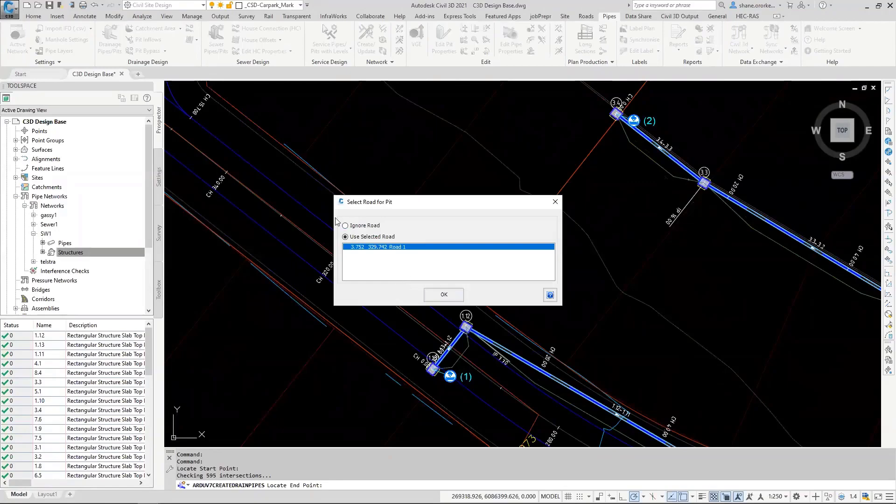
left_click(346, 226)
left_click(444, 294)
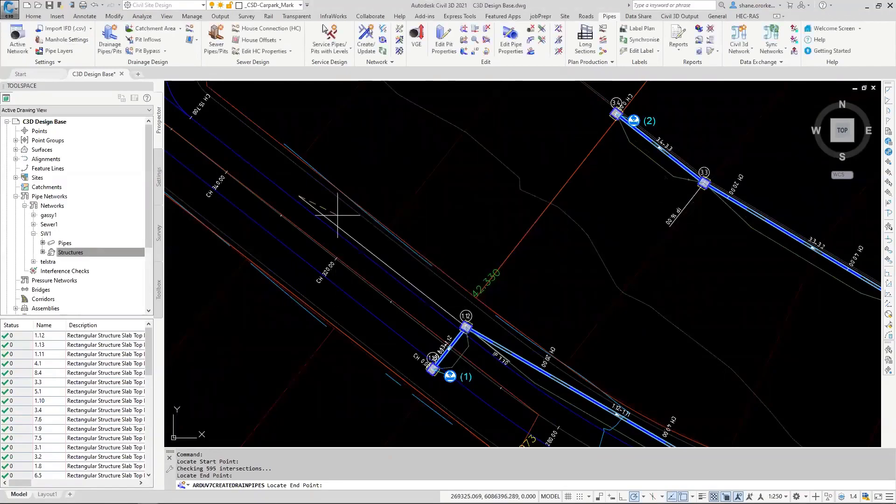
scroll(340, 200, "down", 3)
mouse_move(340, 200)
middle_mouse_down()
mouse_move(344, 240)
mouse_move(428, 346)
middle_mouse_up()
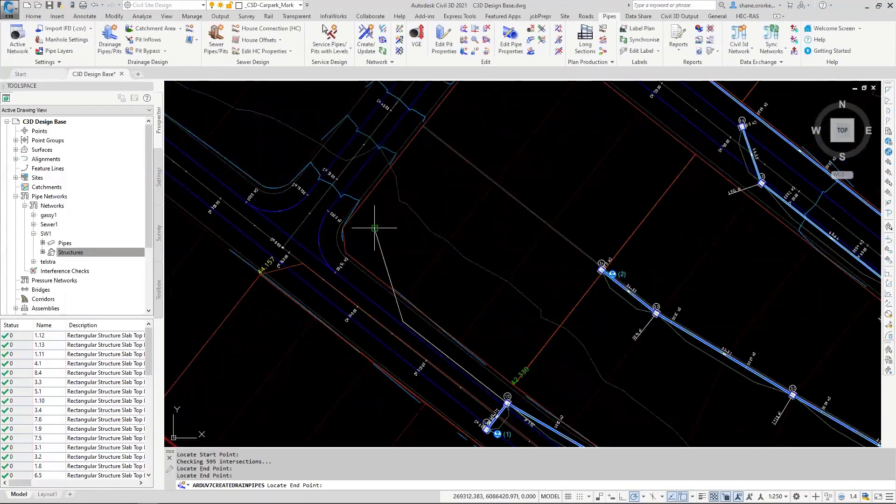
left_click(374, 228)
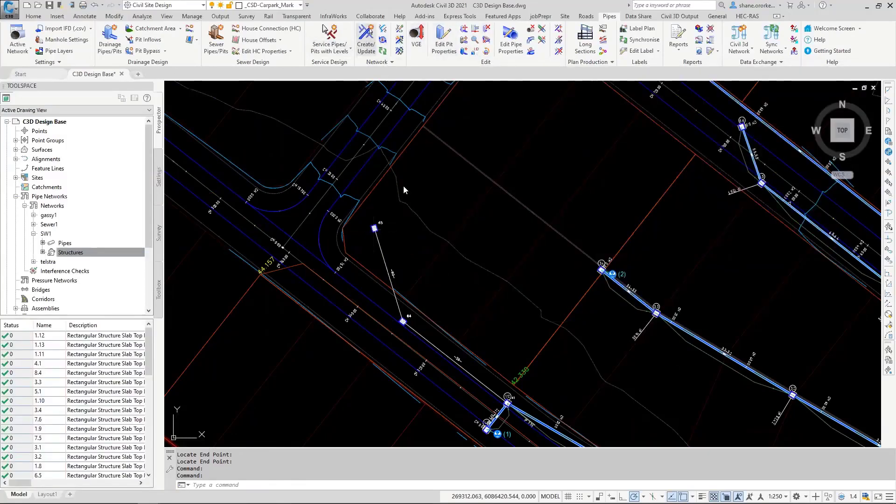
Start the network update with pit 1.1 as the end pit, taking the downstream water level from Top of Pipe.
scroll(407, 247, "down", 8)
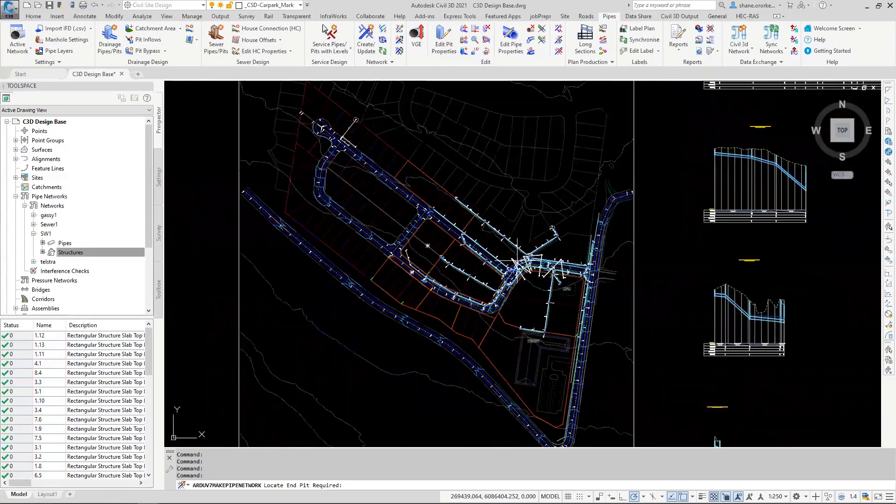
scroll(562, 230, "up", 10)
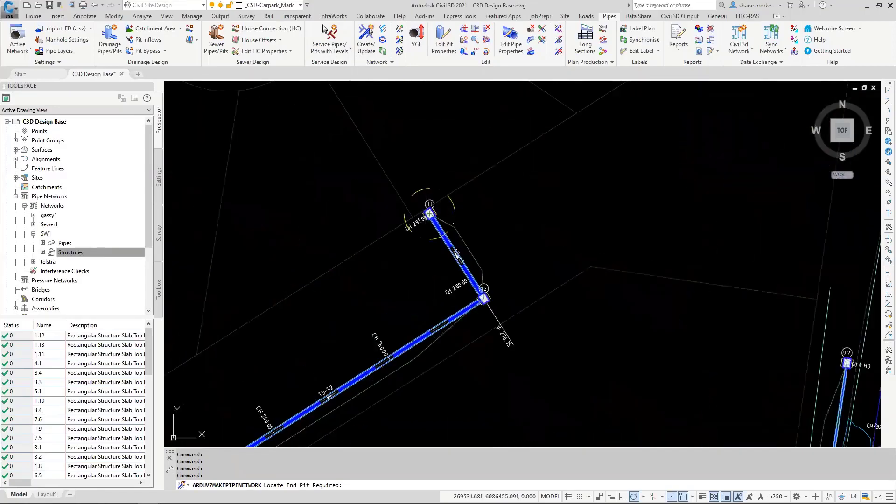
left_click(457, 253)
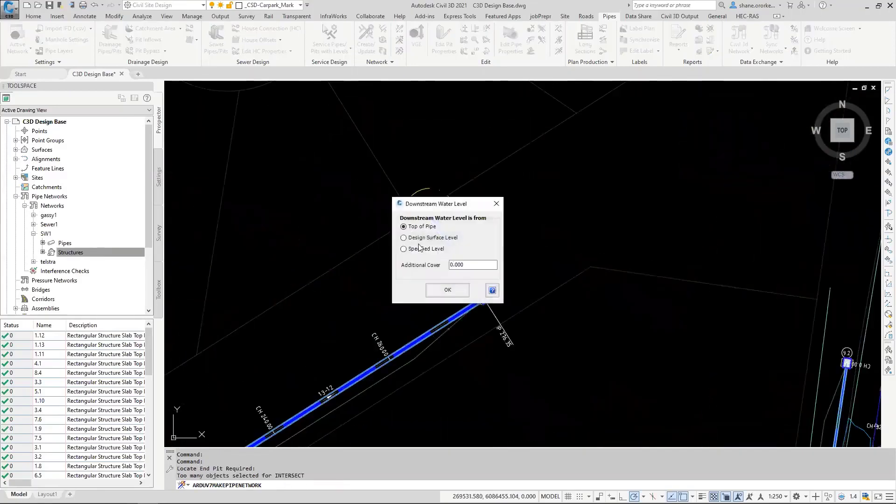
left_click(449, 291)
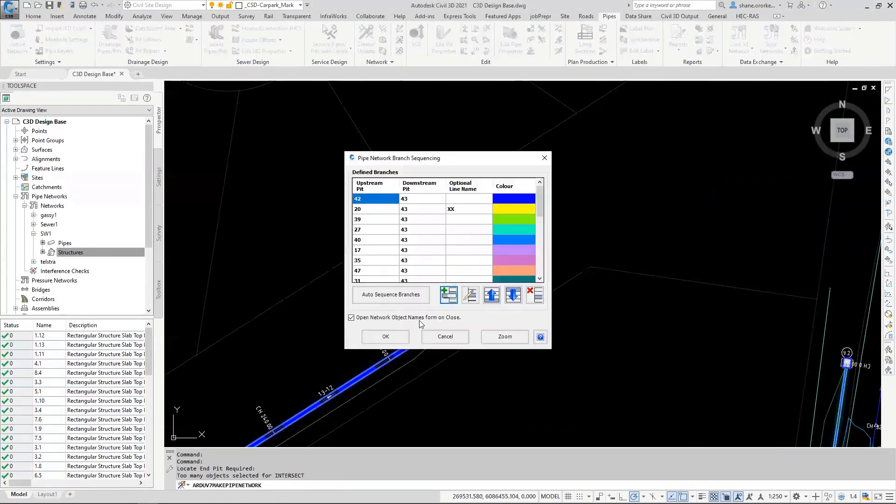
Auto-sequence the network branches and inspect the new branch from pit 65 in the drawing.
left_click(406, 297)
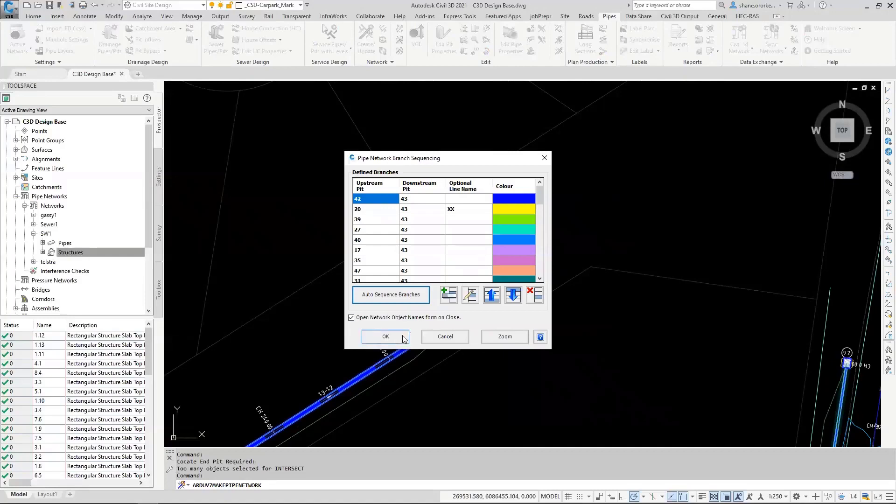
left_click_drag(540, 196, 548, 218)
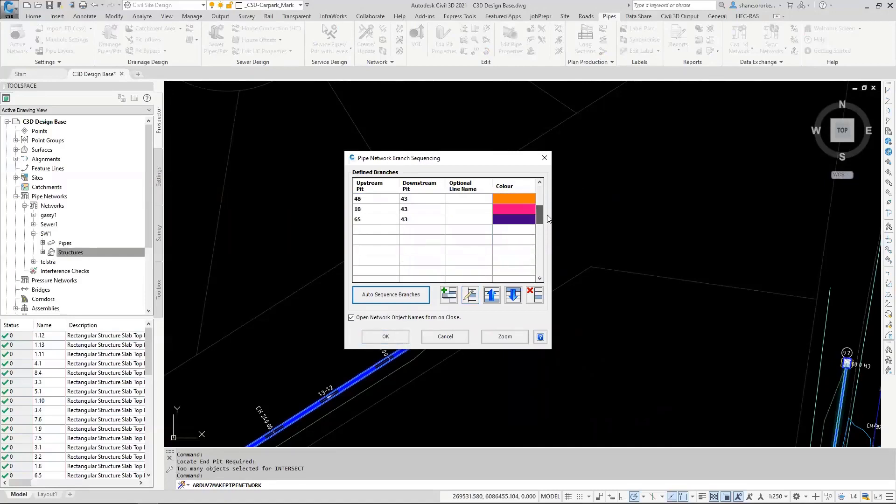
left_click(505, 336)
scroll(330, 310, "down", 5)
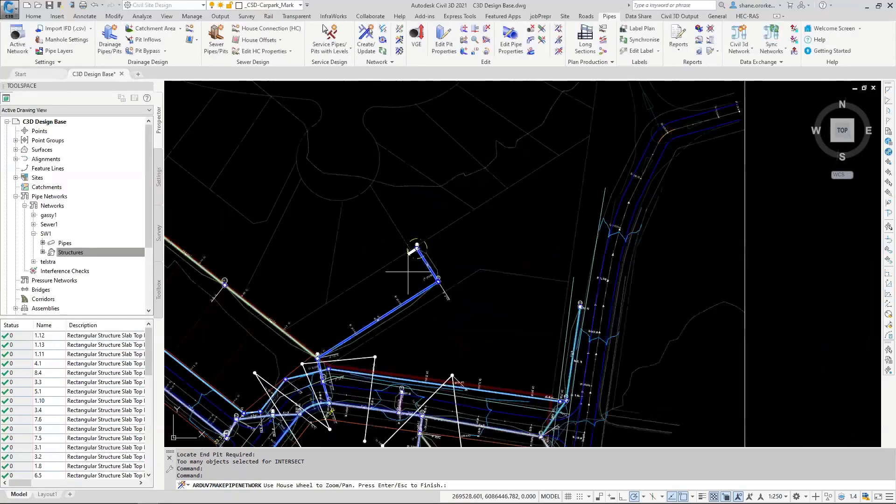
scroll(382, 290, "up", 6)
scroll(382, 290, "up", 4)
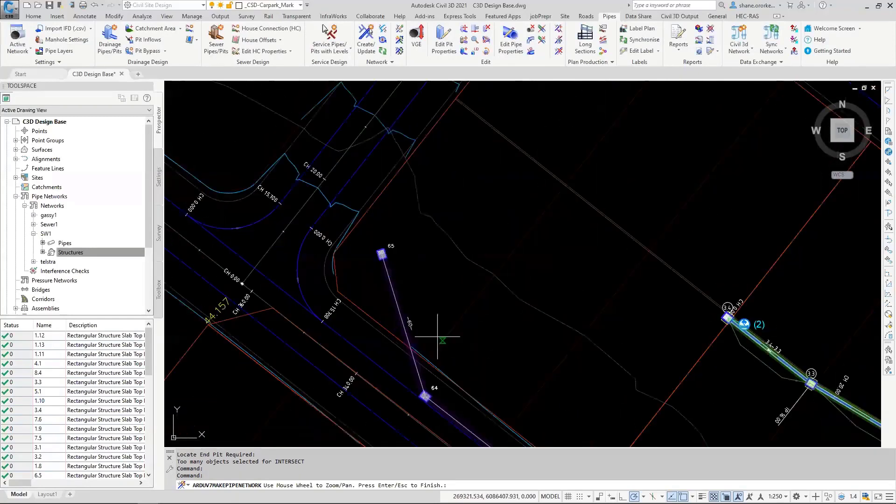
key("Return")
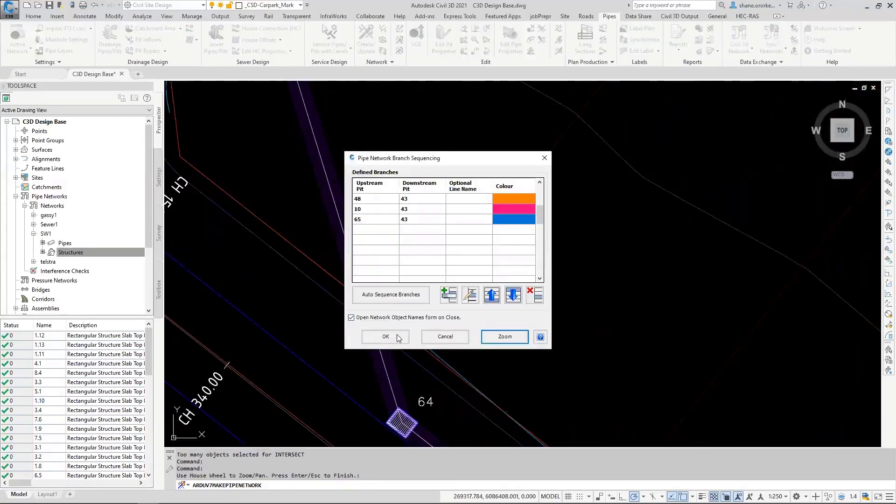
Accept the branch sequencing and auto-name the network's pits and pipes with the Line Number.Pit Number style.
left_click(382, 335)
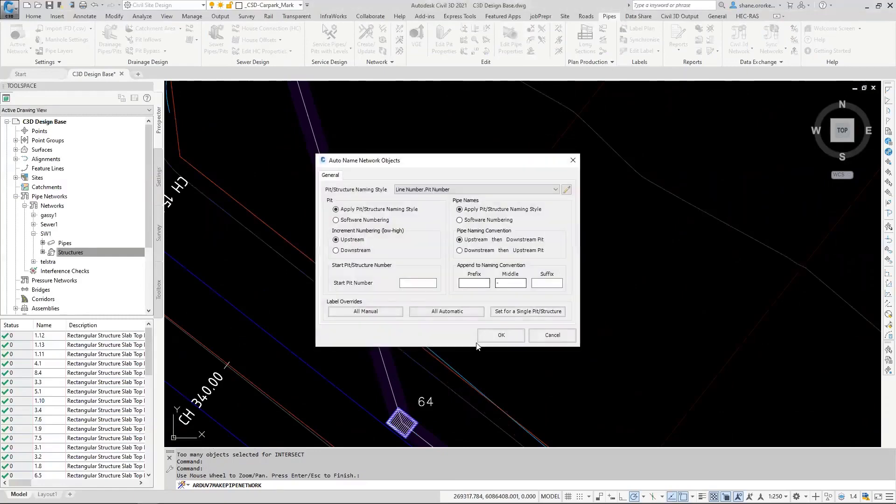
left_click(501, 335)
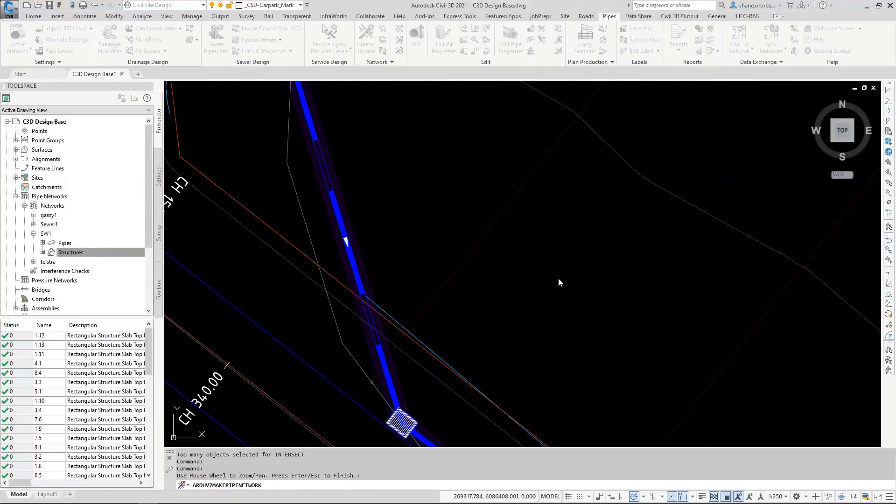
Finish updating the SW1 pipe network and inspect its long section for Line 3.
key("Return")
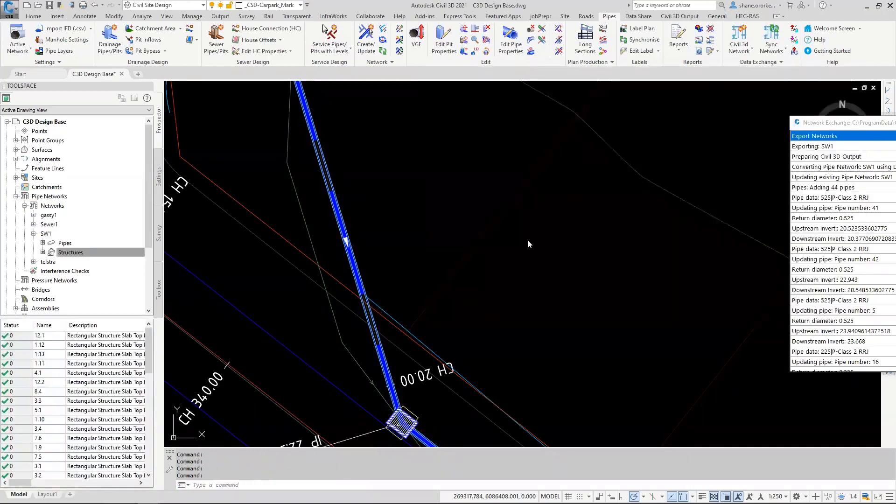
scroll(528, 240, "down", 5)
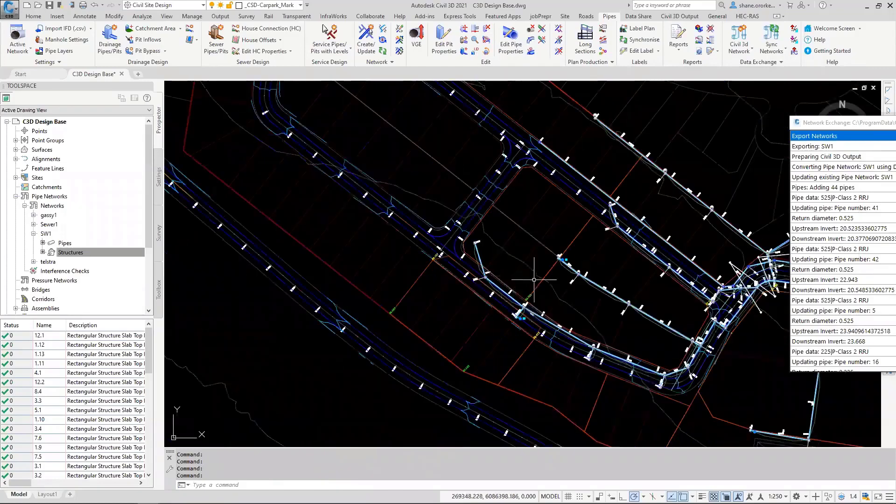
middle_click_drag(518, 279, 482, 277)
left_click_drag(481, 277, 252, 254)
mouse_move(719, 287)
middle_mouse_down()
mouse_move(508, 270)
mouse_move(196, 221)
middle_mouse_up()
scroll(427, 248, "up", 8)
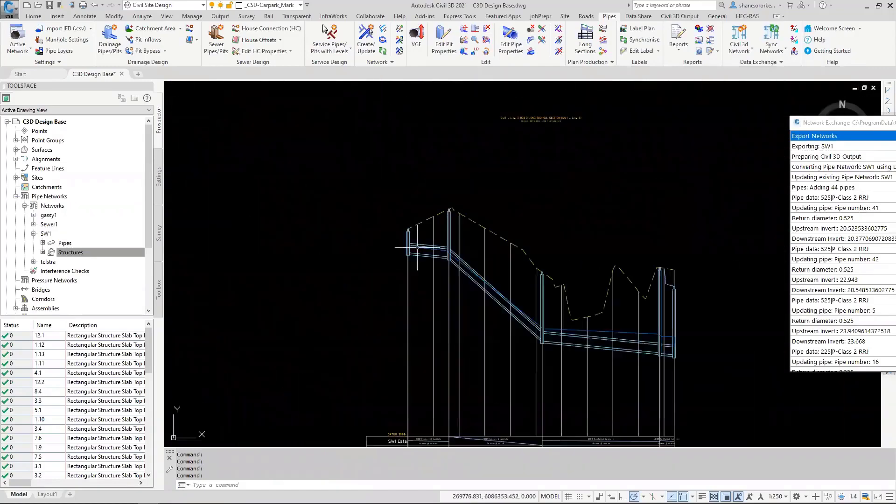
Open the properties of pipe 3.4-3.3 from the long section and review its geometry, gradients and invert levels.
middle_click_drag(477, 278, 427, 264)
left_click(426, 265)
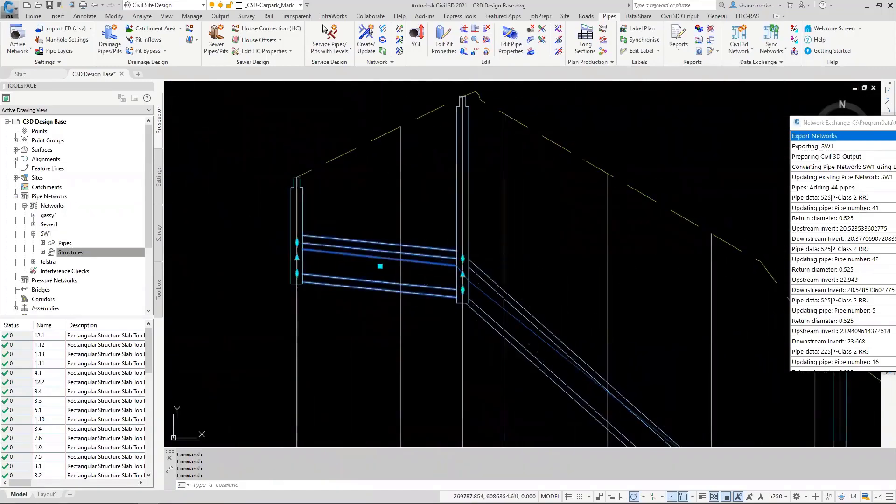
right_click(425, 268)
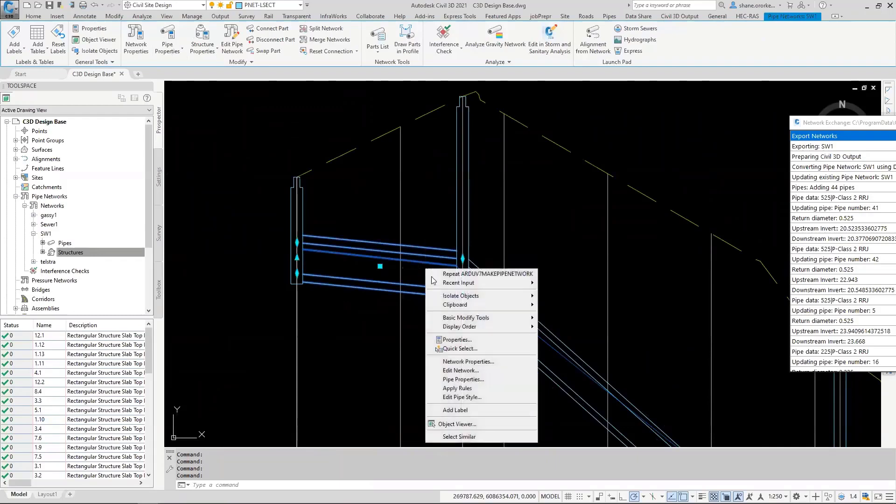
left_click(463, 380)
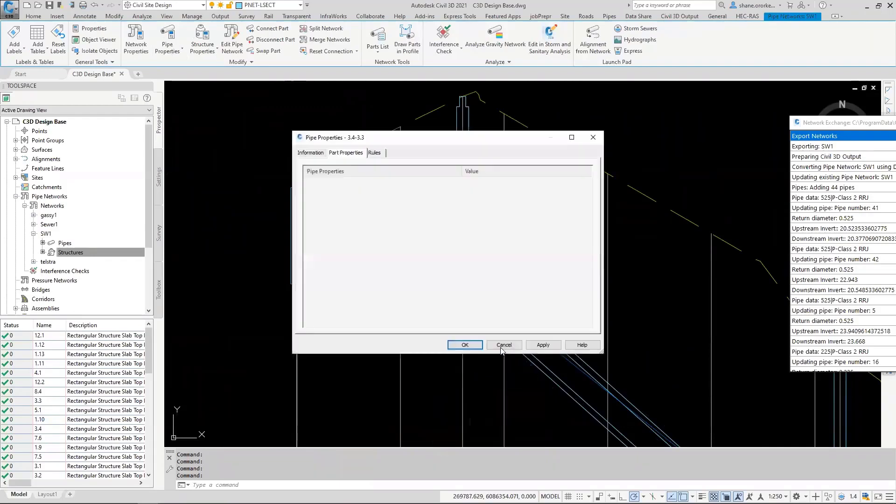
left_click_drag(426, 138, 700, 108)
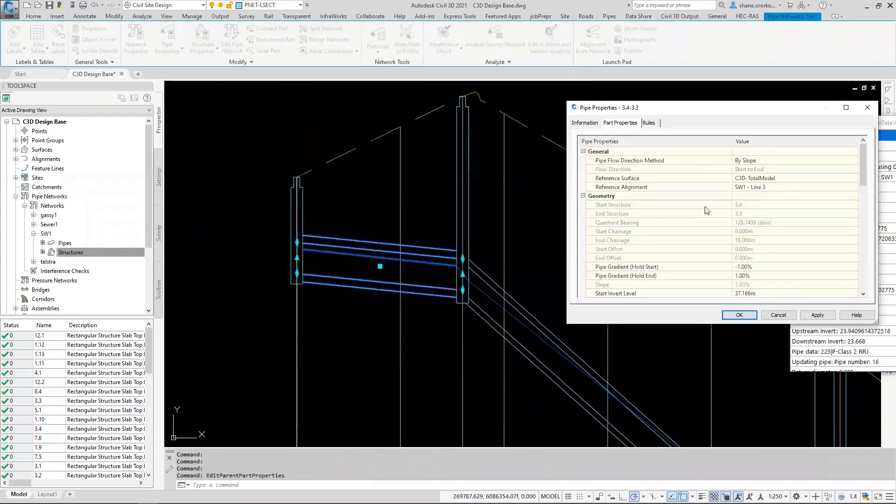
scroll(706, 252, "down", 5)
scroll(752, 227, "up", 1)
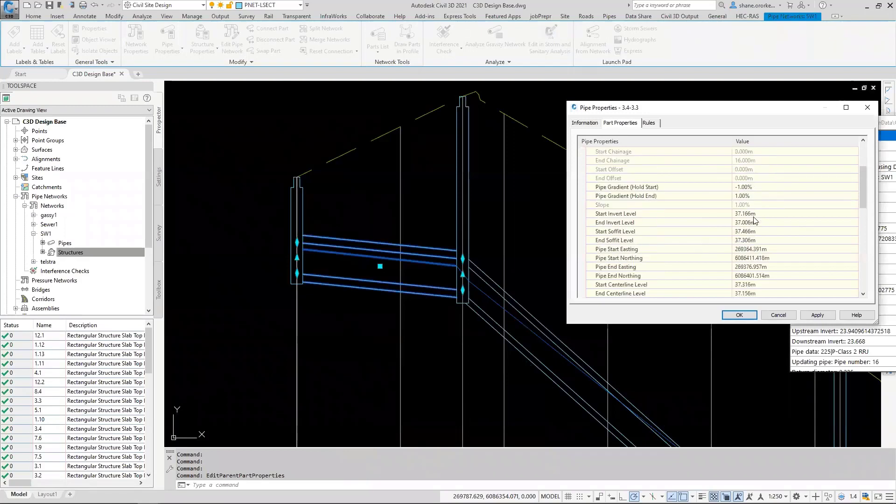
scroll(764, 242, "up", 3)
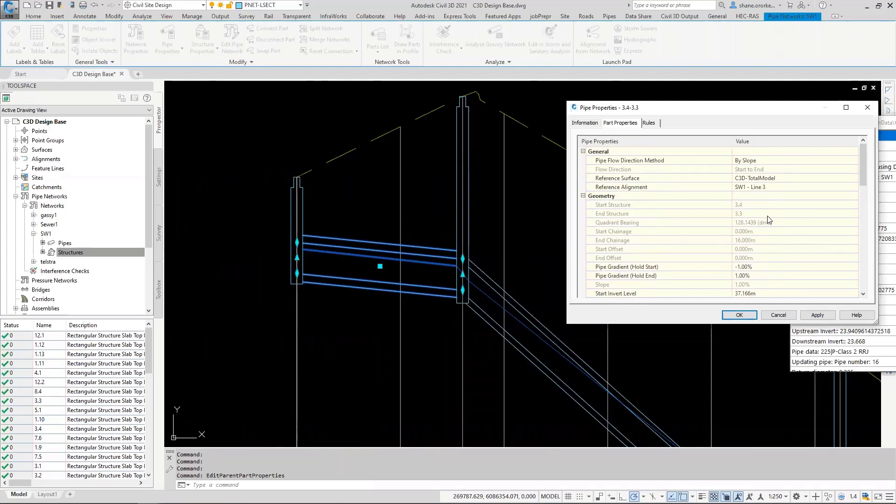
Examine the hydraulic gradient line levels of pipe 3.4-3.3 and close its properties.
scroll(769, 219, "down", 5)
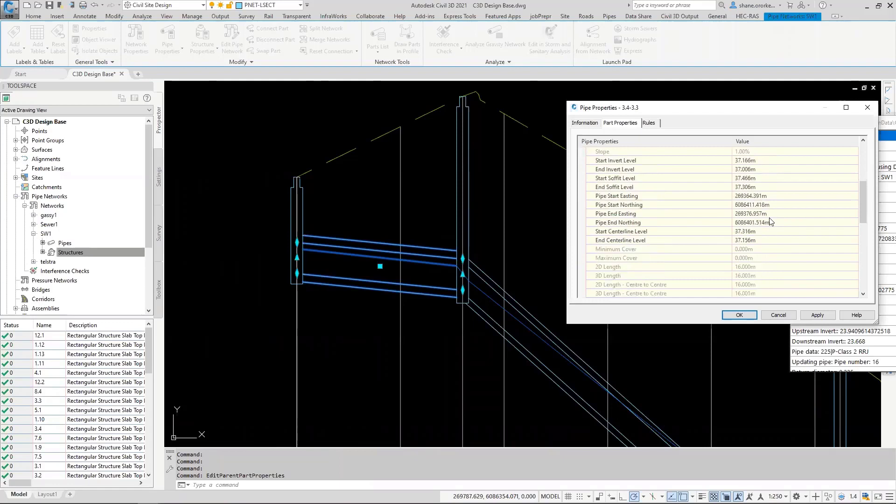
scroll(769, 218, "down", 4)
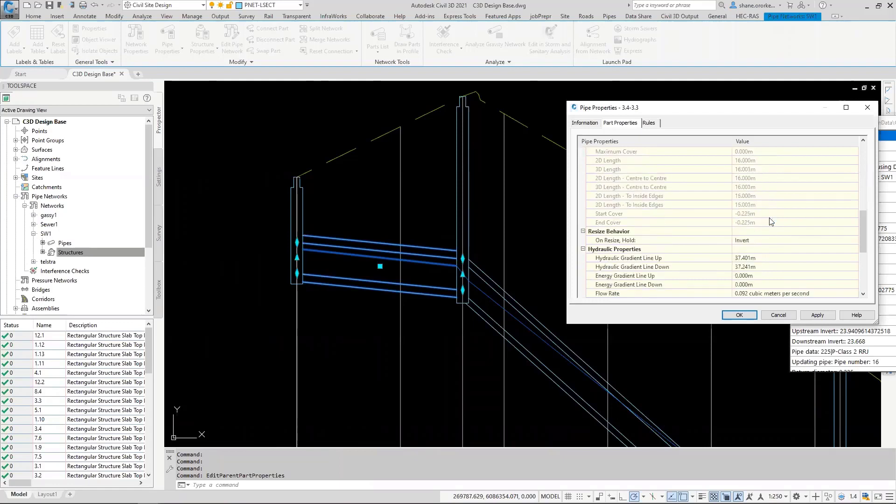
scroll(771, 222, "down", 1)
left_click(759, 232)
left_click(755, 241)
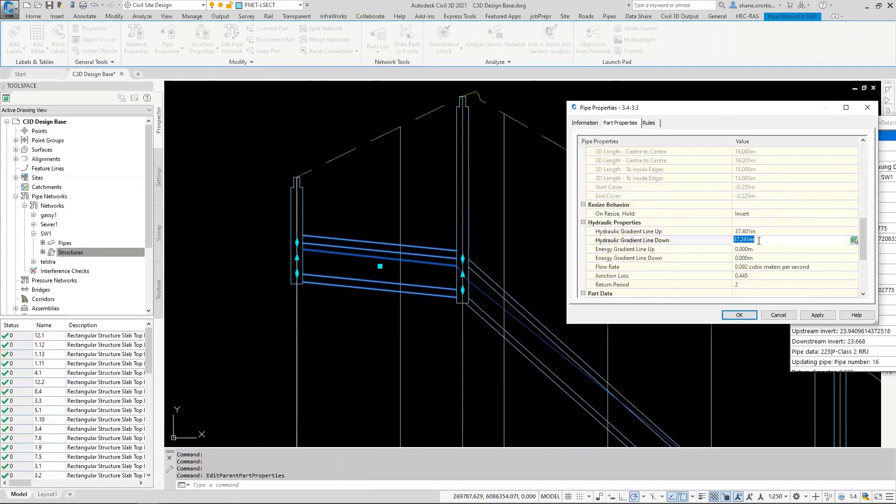
left_click(760, 233)
left_click(757, 242)
left_click(739, 315)
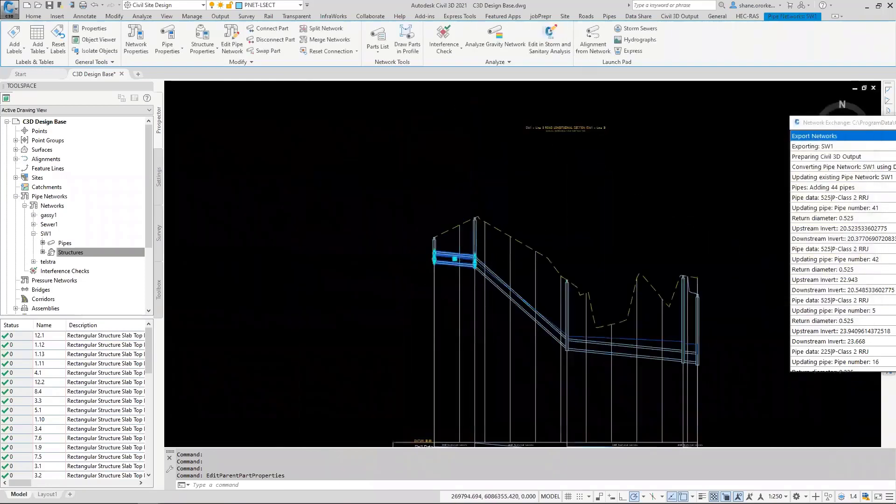
Examine the other pipe network long sections beside the plan.
scroll(483, 257, "down", 2)
middle_click_drag(545, 306, 523, 290)
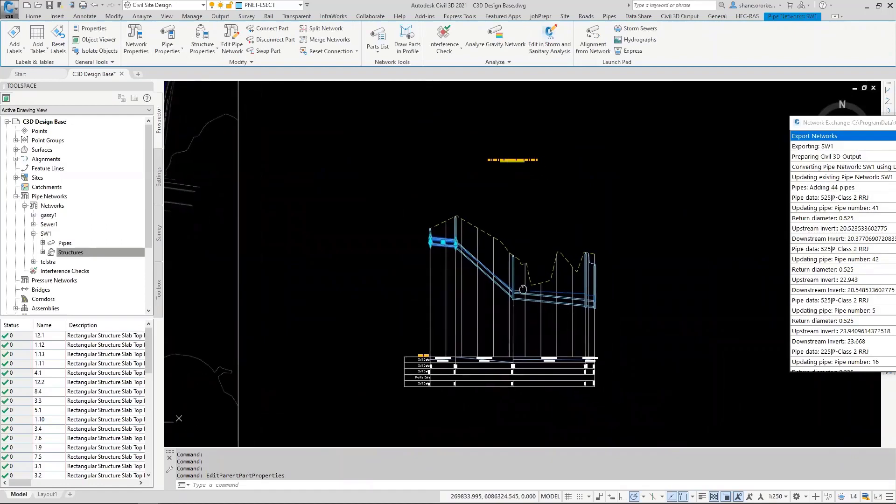
scroll(553, 322, "down", 5)
middle_click_drag(554, 323, 537, 301)
scroll(622, 206, "up", 8)
middle_click_drag(593, 239, 603, 245)
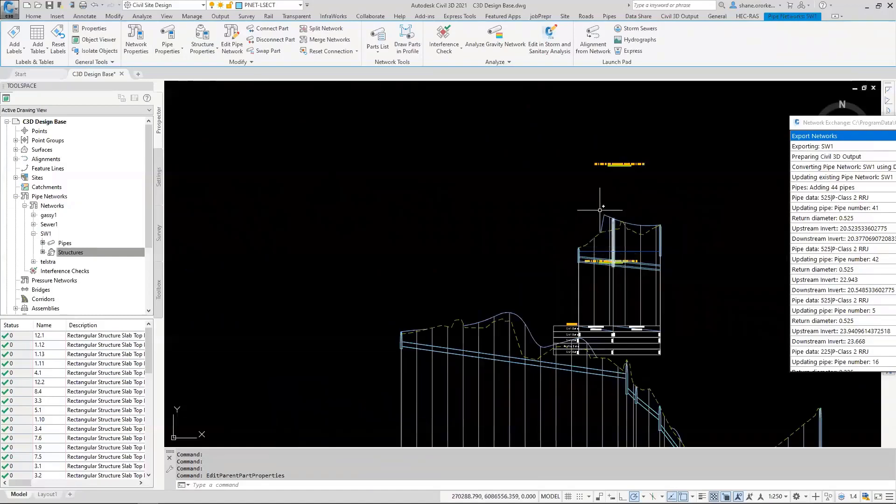
scroll(556, 216, "down", 3)
scroll(556, 216, "down", 6)
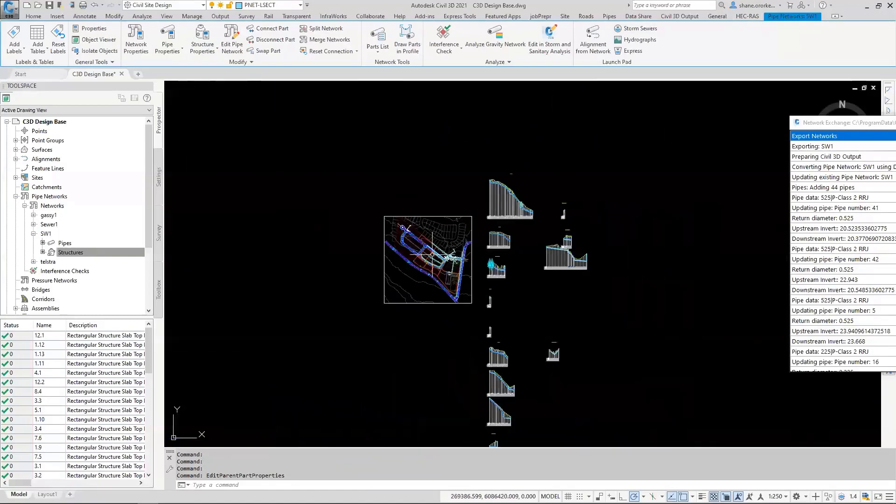
Examine the updated network in plan around pit 1.3 and the road intersection.
scroll(470, 267, "up", 5)
scroll(470, 267, "up", 4)
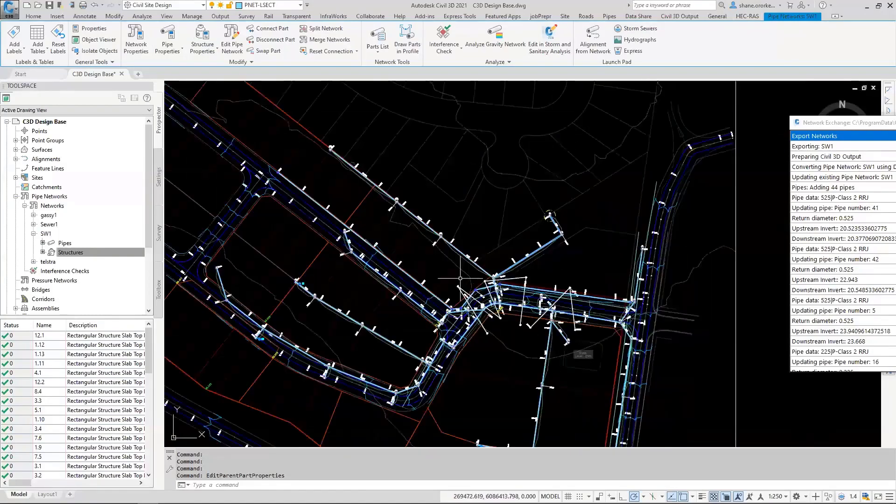
scroll(498, 246, "up", 2)
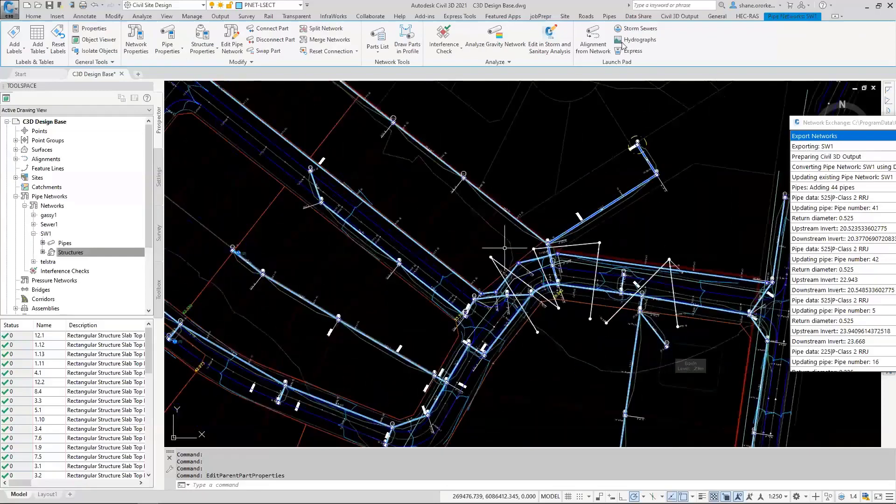
left_click(586, 17)
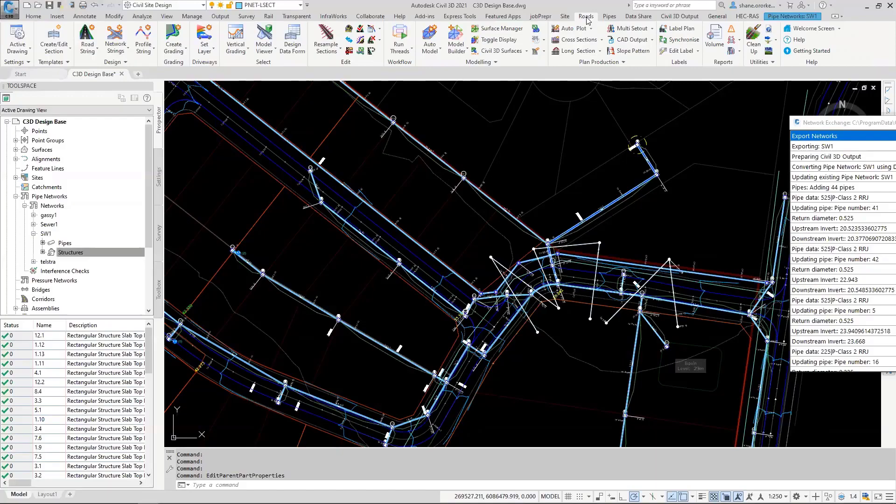
scroll(544, 243, "up", 2)
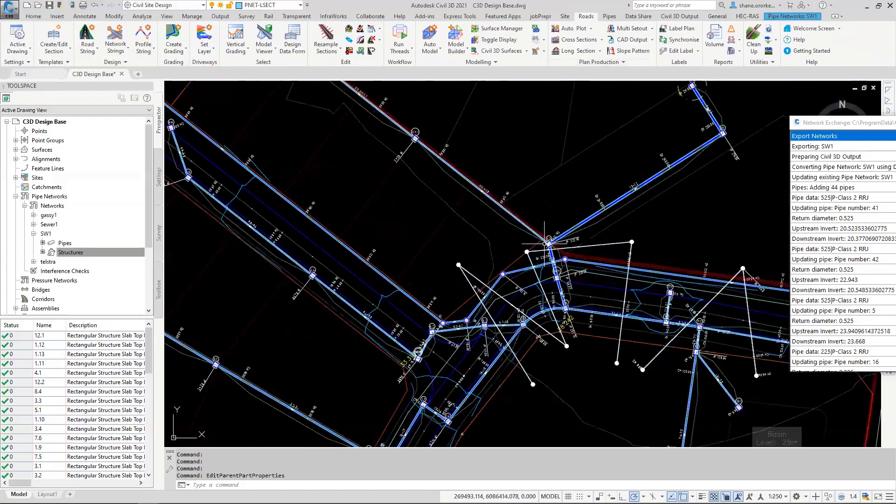
scroll(545, 243, "up", 3)
scroll(544, 243, "down", 2)
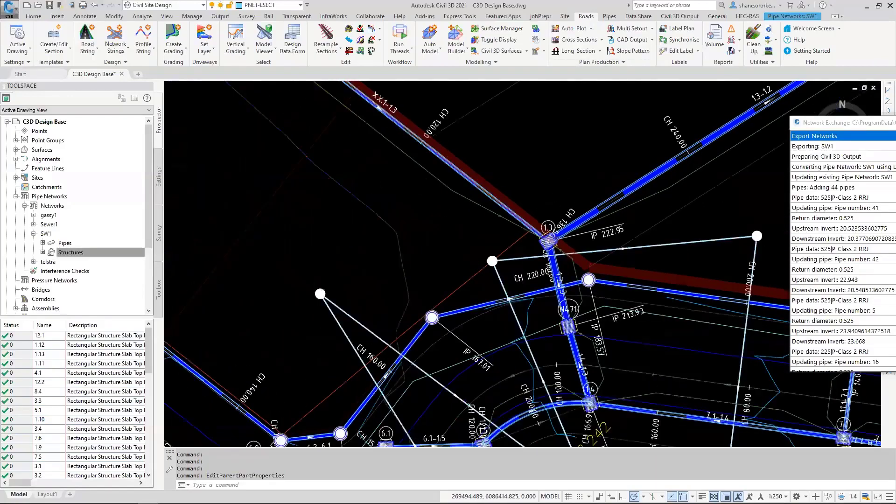
scroll(545, 243, "down", 4)
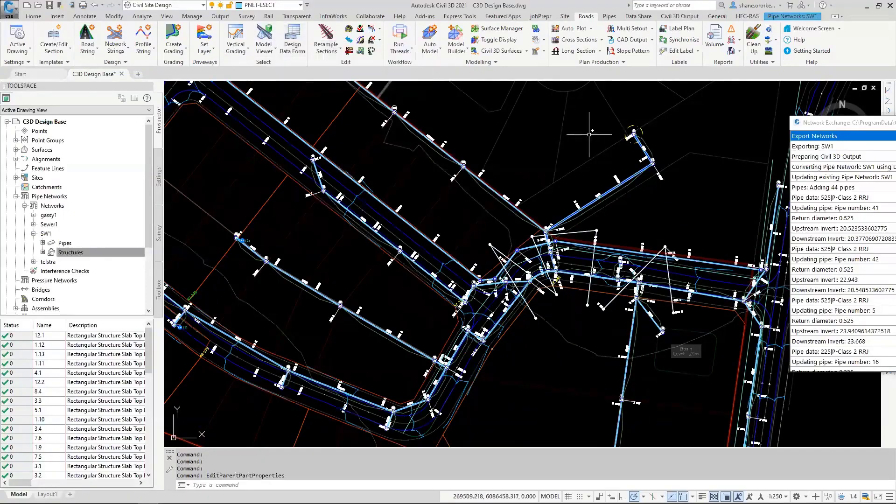
Select all objects similar to pit 1.3 and its adjoining pipe, and copy them to the clipboard.
scroll(561, 216, "up", 2)
scroll(541, 237, "up", 5)
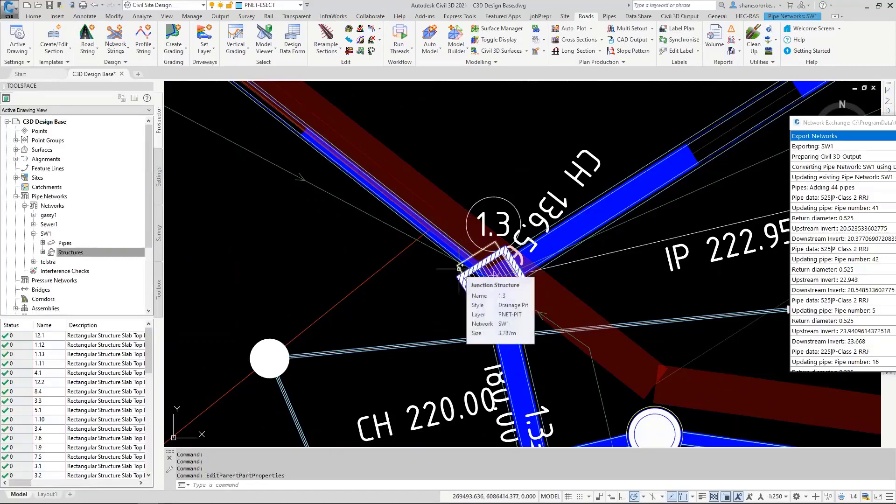
left_click(460, 267)
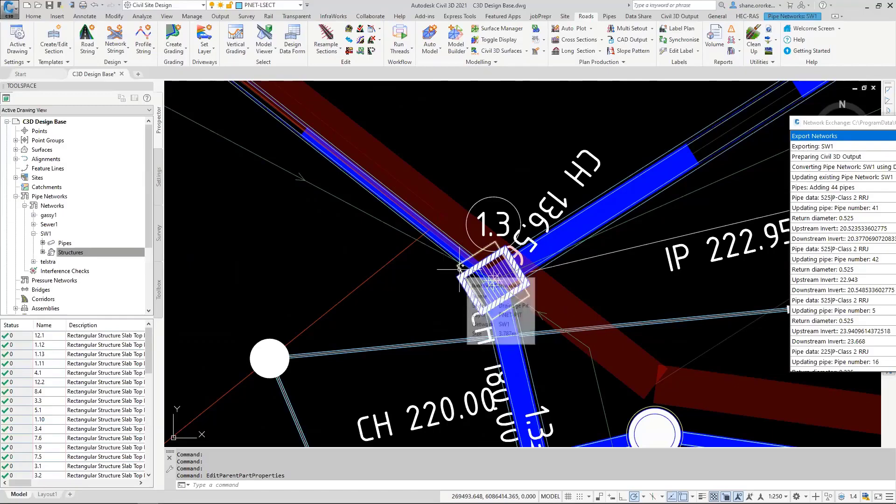
left_click(434, 246)
right_click(285, 310)
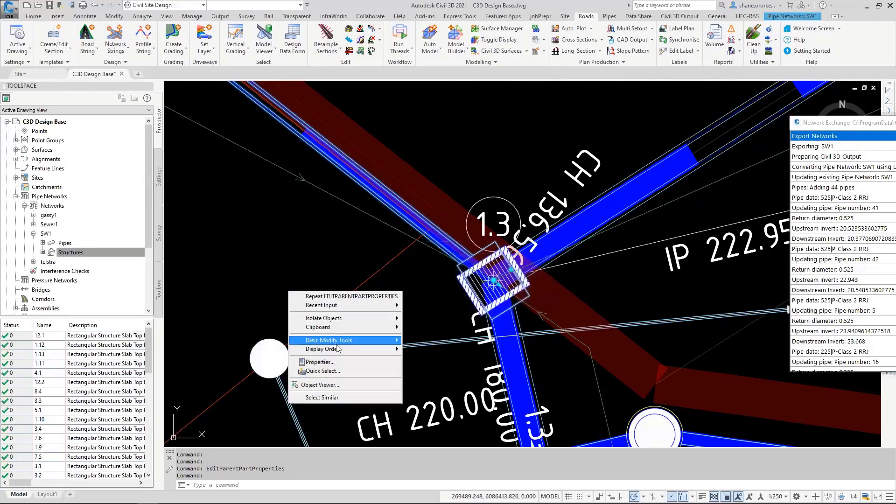
left_click(334, 400)
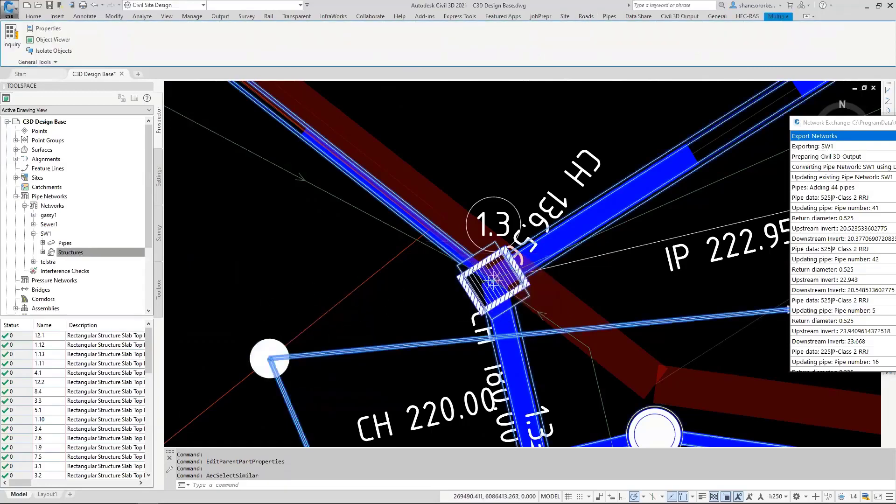
scroll(419, 310, "down", 6)
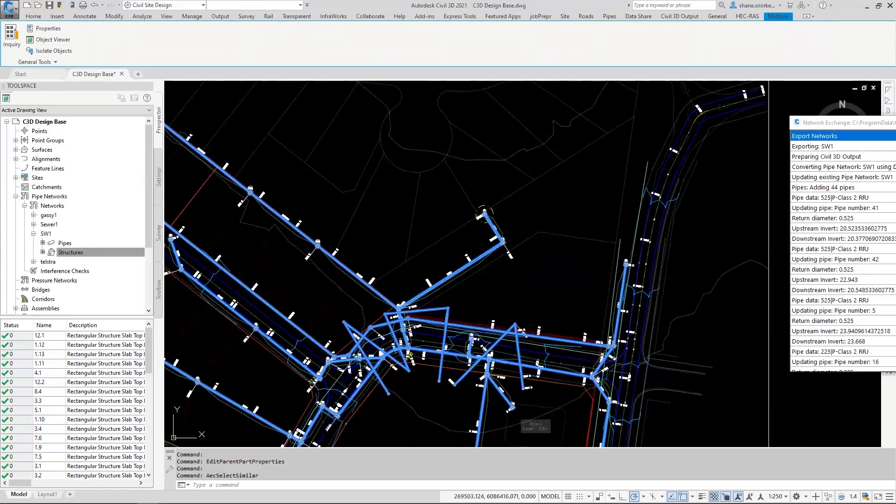
key("ctrl+c")
Create a new drawing, paste the copied network at its original coordinates, and inspect the pasted pits and pipes.
left_click(27, 5)
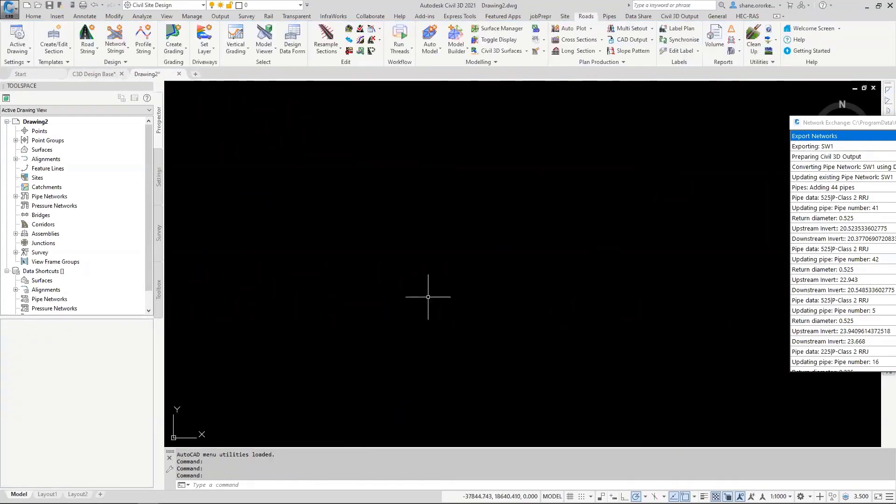
right_click(428, 354)
mouse_move(473, 329)
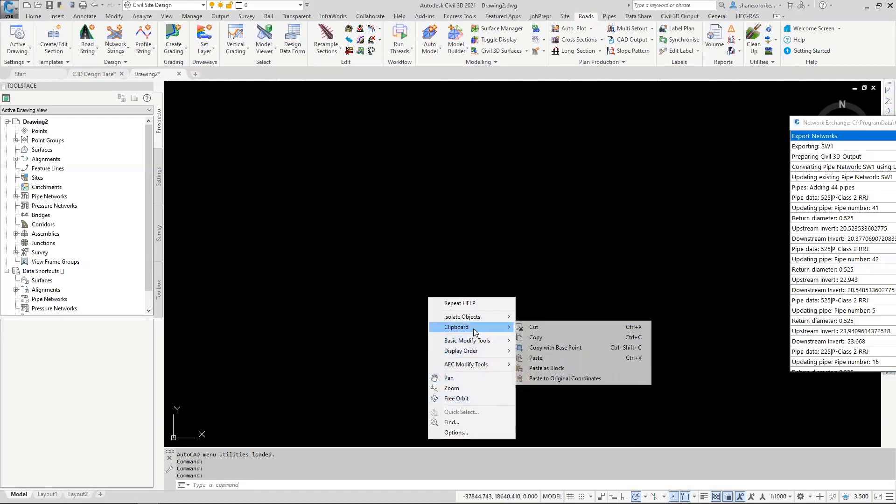
left_click(565, 378)
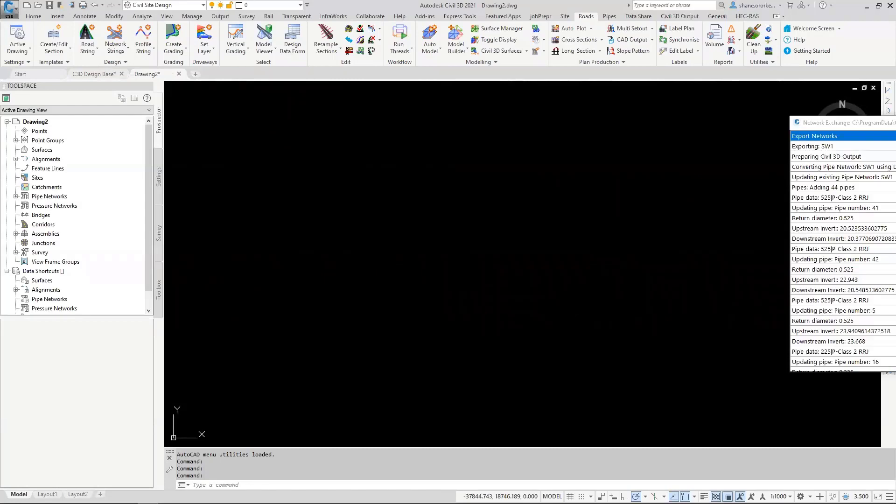
middle_click(300, 223)
middle_click(300, 223)
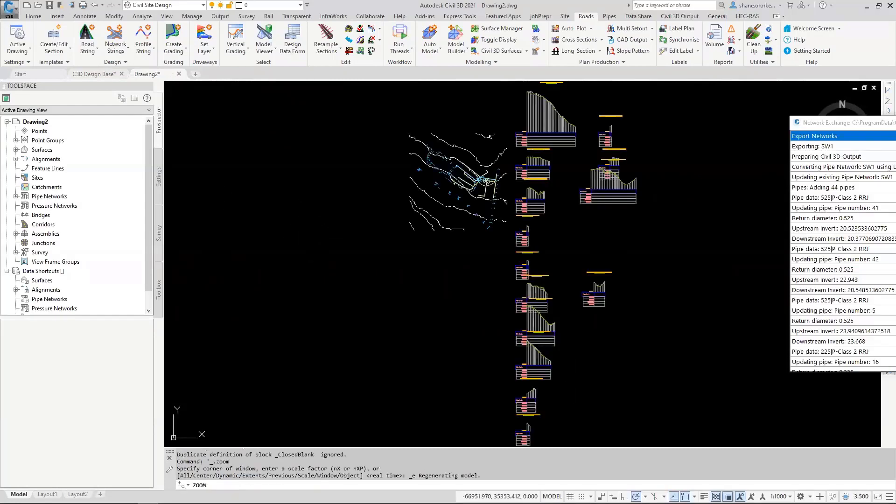
scroll(480, 204, "up", 7)
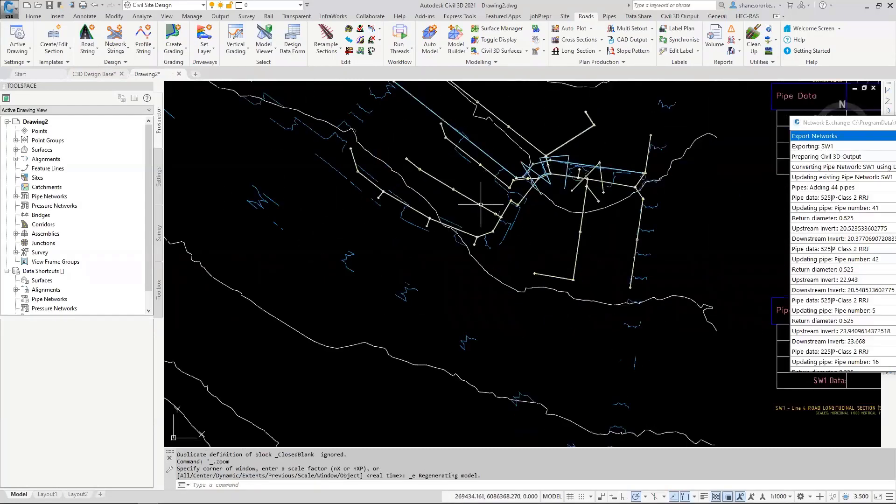
scroll(480, 204, "up", 2)
scroll(480, 204, "up", 2)
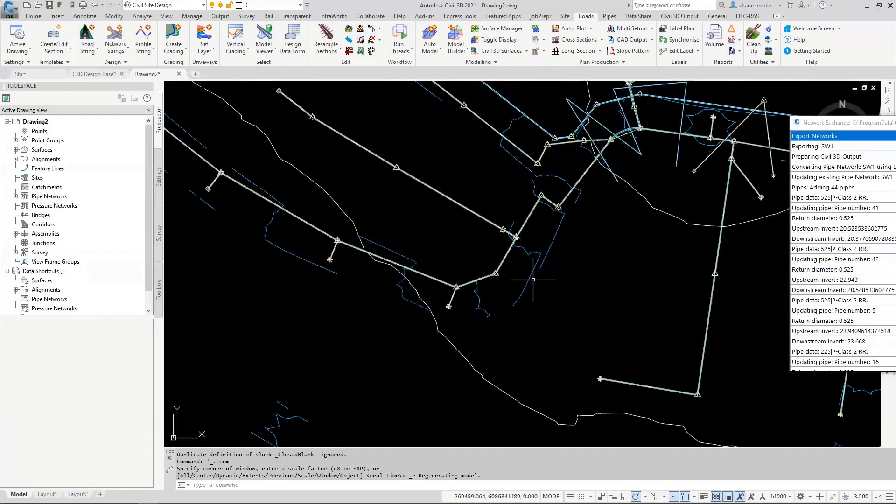
left_click(518, 290)
left_click(517, 415)
left_click(497, 381)
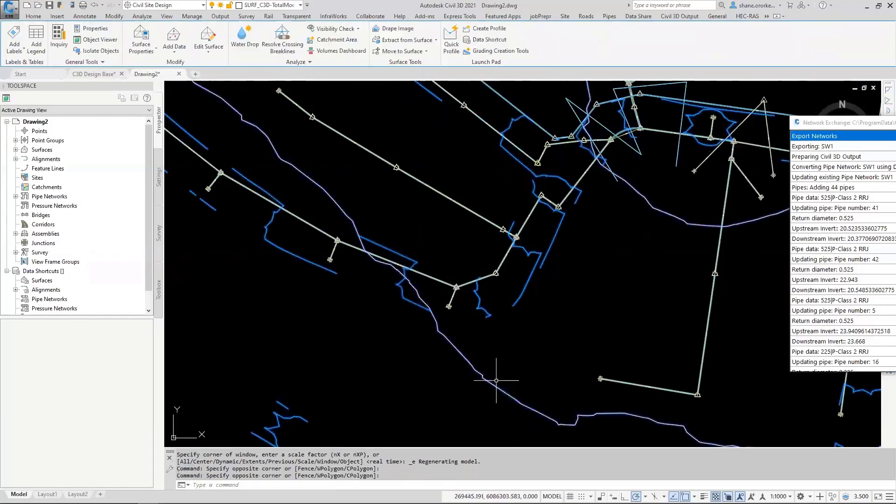
scroll(490, 367, "down", 6)
scroll(497, 365, "down", 7)
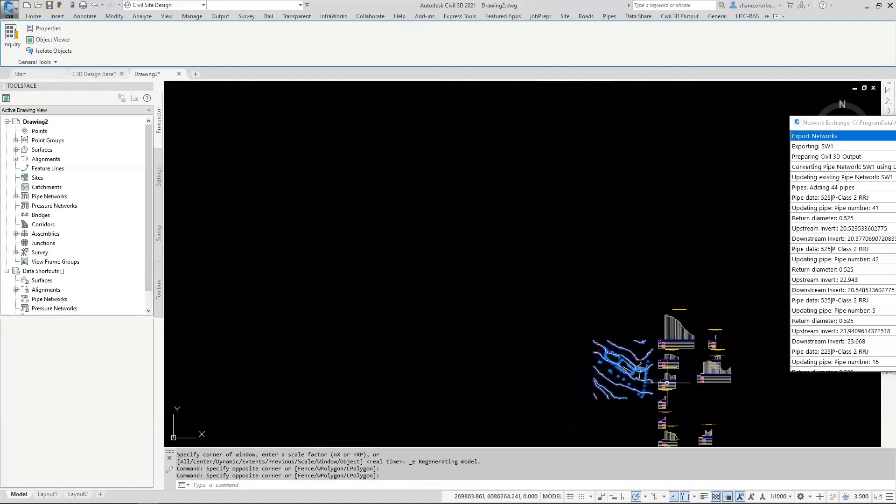
left_click(603, 410)
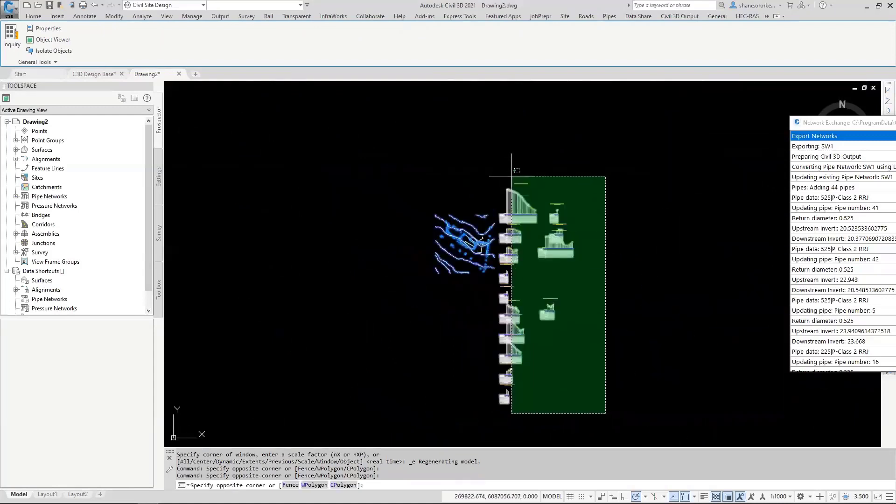
left_click(499, 168)
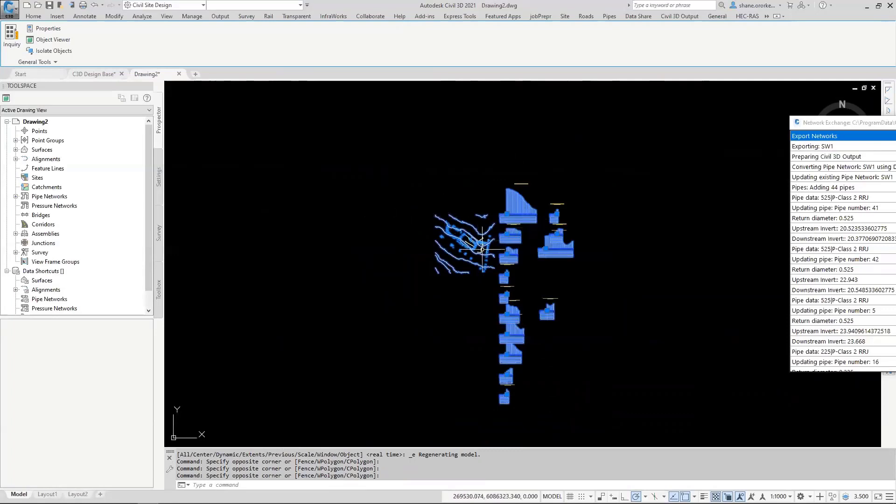
key("Escape")
key("Escape")
Freeze the layer of the blue surface contours, SURF_C3D-TotalModel, by picking one of its lines with LAYFRZ.
scroll(465, 239, "up", 6)
scroll(466, 239, "up", 8)
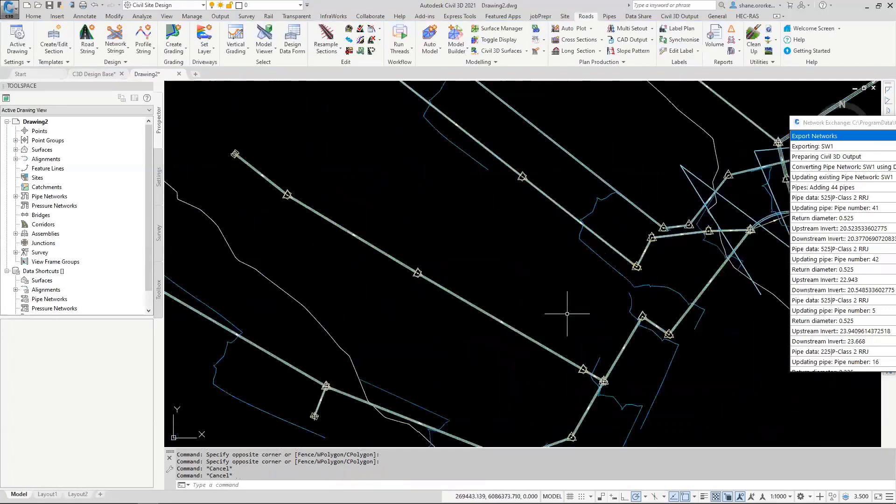
scroll(488, 298, "up", 3)
key("Escape")
type("LA")
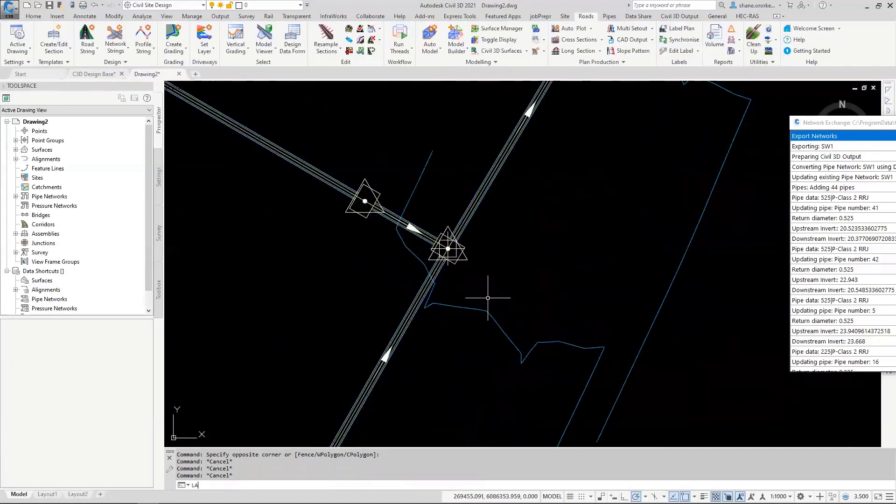
type("YFRZ")
key("Return")
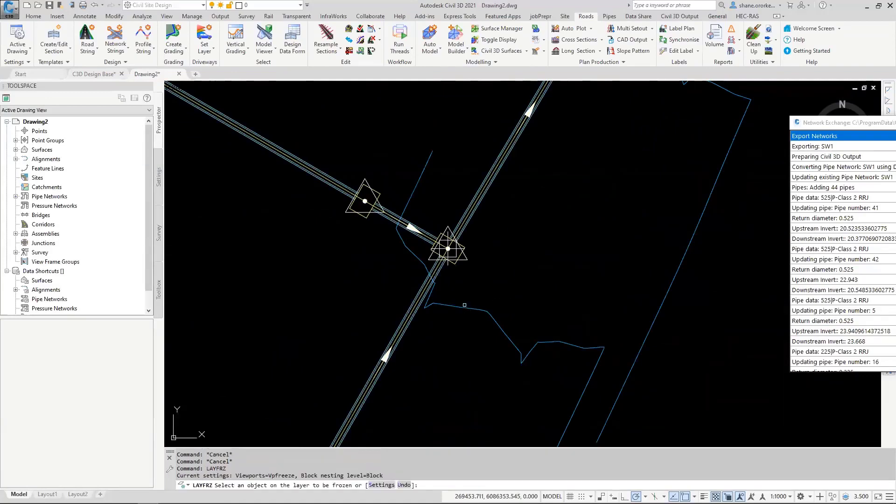
left_click(462, 308)
scroll(465, 315, "down", 12)
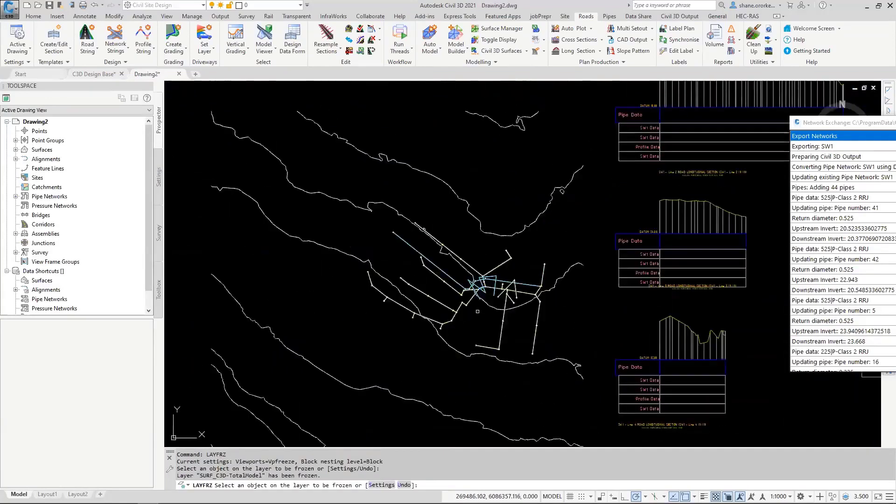
Try to freeze the layer of the long sections beside the plan with the same layer freeze command.
left_click(584, 299)
left_click(584, 283)
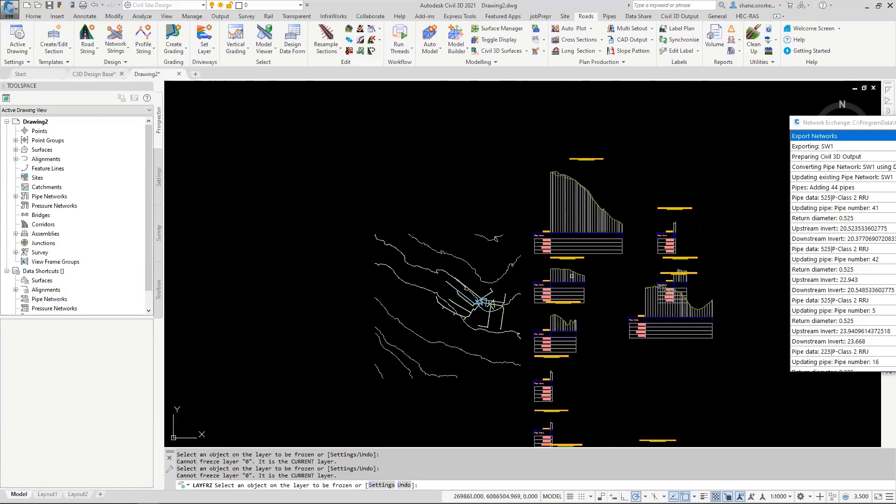
left_click(564, 270)
key("Escape")
key("Escape")
key("Escape")
key("Escape")
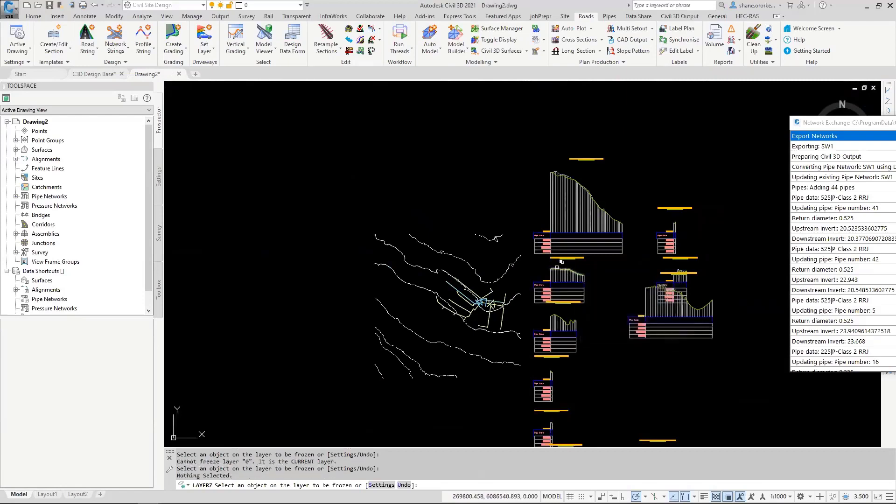
Erase all the long section views beside the pipe network plan.
scroll(557, 309, "down", 6)
left_click(619, 436)
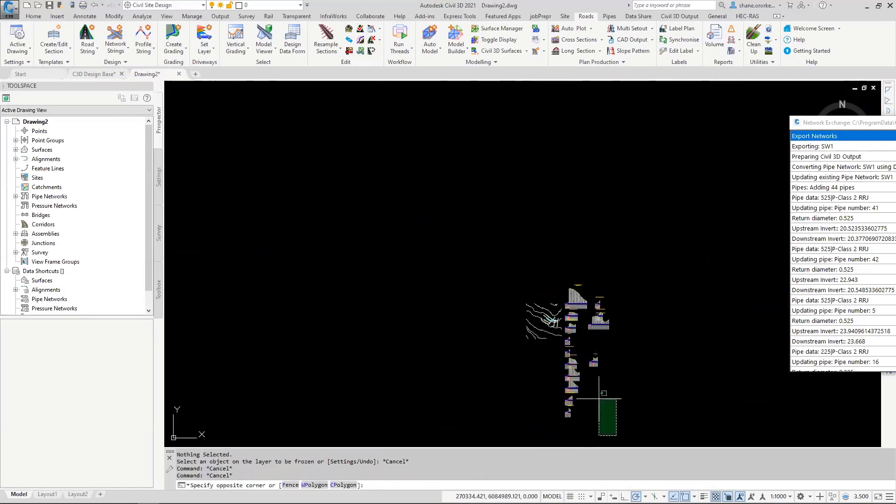
left_click(567, 296)
key("Delete")
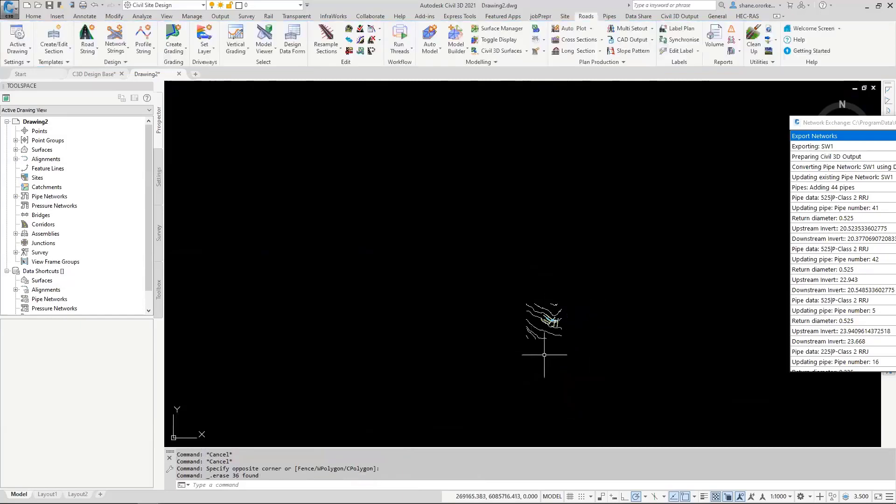
Erase the remaining SURF-NS surface contours that run through the pipe network.
scroll(536, 366, "up", 10)
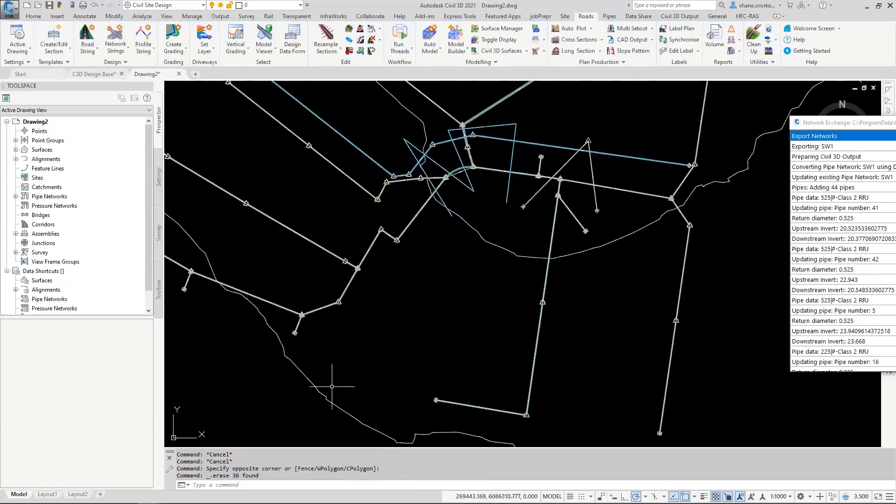
left_click(315, 390)
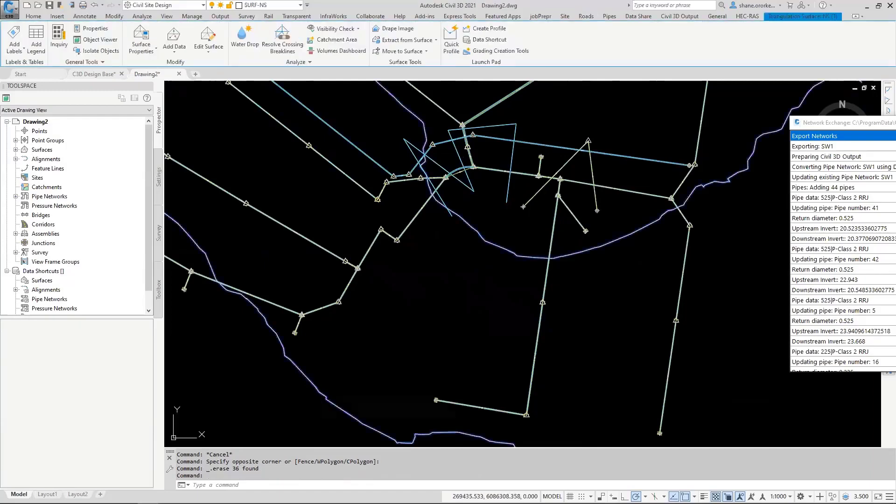
key("Delete")
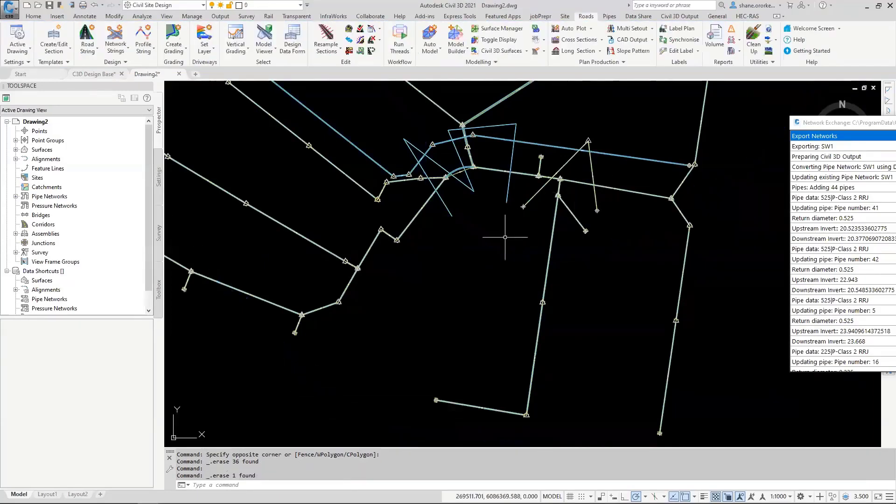
Save the cleaned drawing as PipeSolids in the Civil 3D Pipe Export folder, in AutoCAD 2018 Drawing format.
scroll(516, 240, "down", 4)
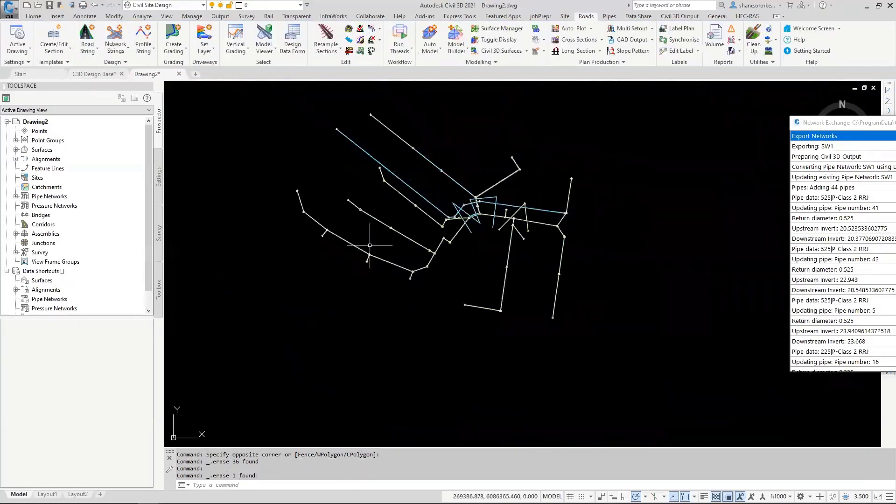
left_click(11, 10)
key("Escape")
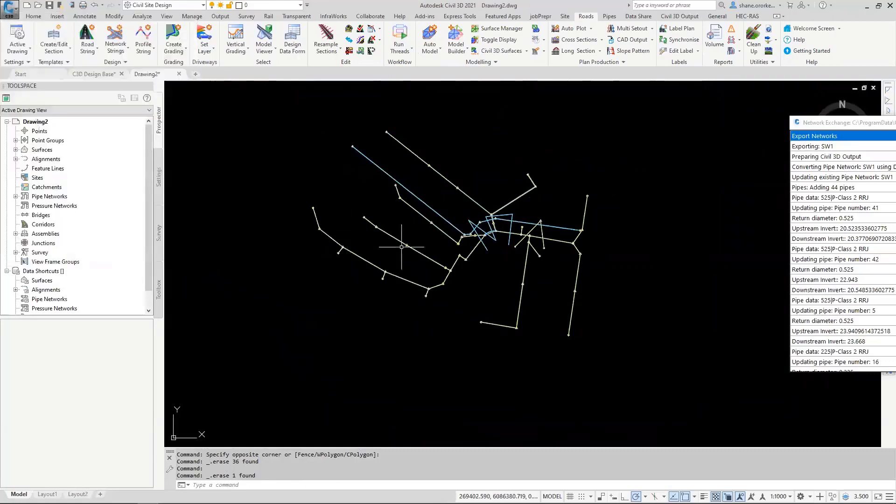
key("ctrl+shift+s")
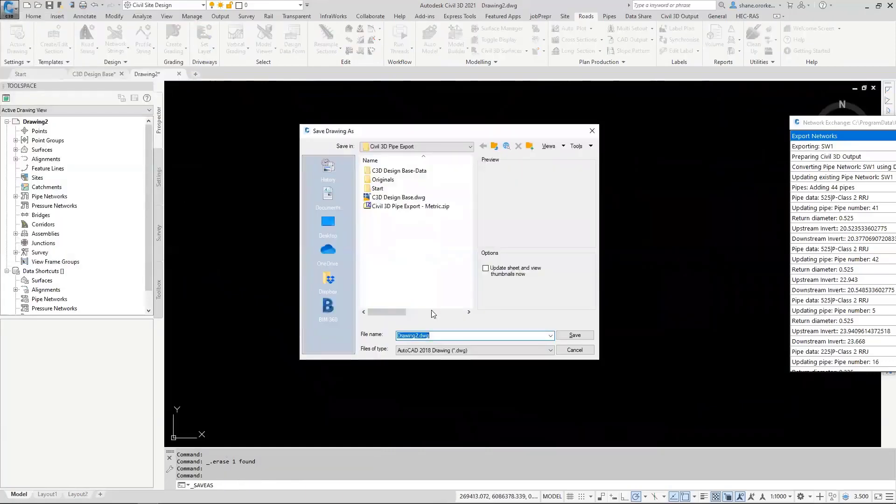
type("pl")
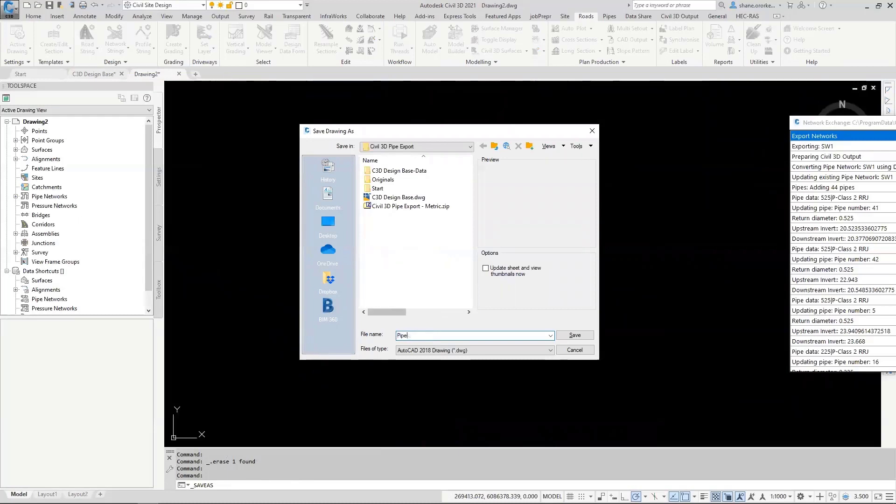
type("peSolids")
key("Return")
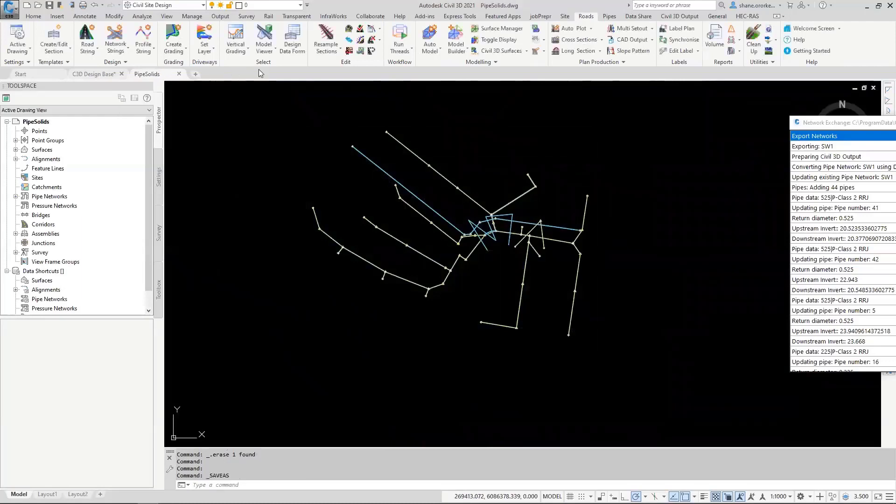
Switch to the C3D Design Base drawing and inspect the band settings of the SW1 - Line 1 long section without changing them.
mouse_move(99, 76)
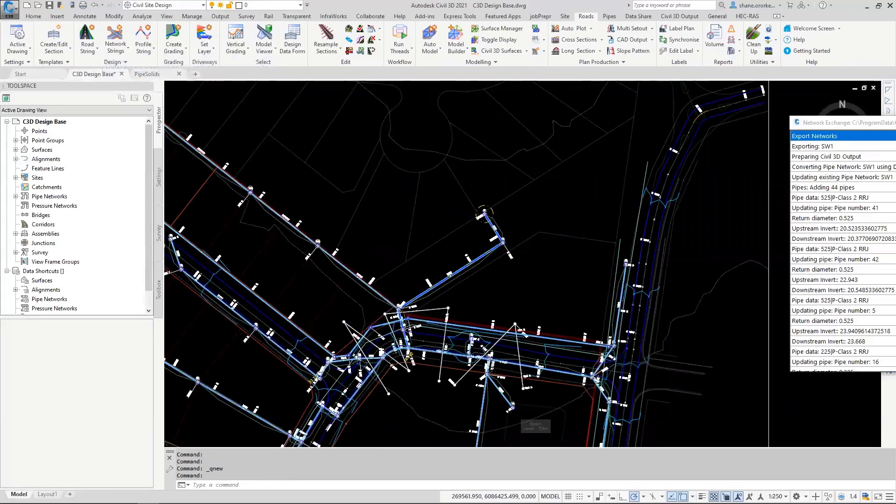
scroll(515, 280, "down", 7)
mouse_move(572, 236)
middle_mouse_down()
mouse_move(488, 244)
mouse_move(463, 266)
middle_mouse_up()
scroll(521, 173, "up", 6)
middle_click_drag(555, 161, 540, 169)
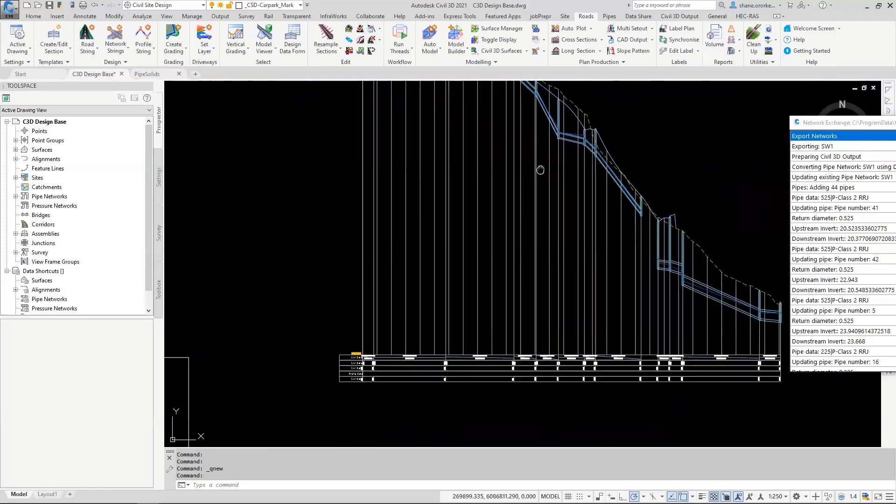
scroll(540, 173, "up", 3)
left_click(531, 252)
right_click(535, 263)
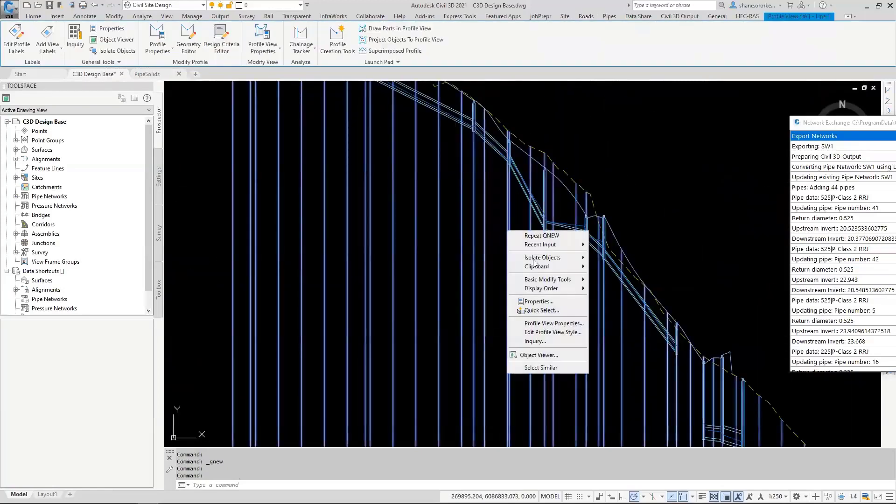
left_click(560, 324)
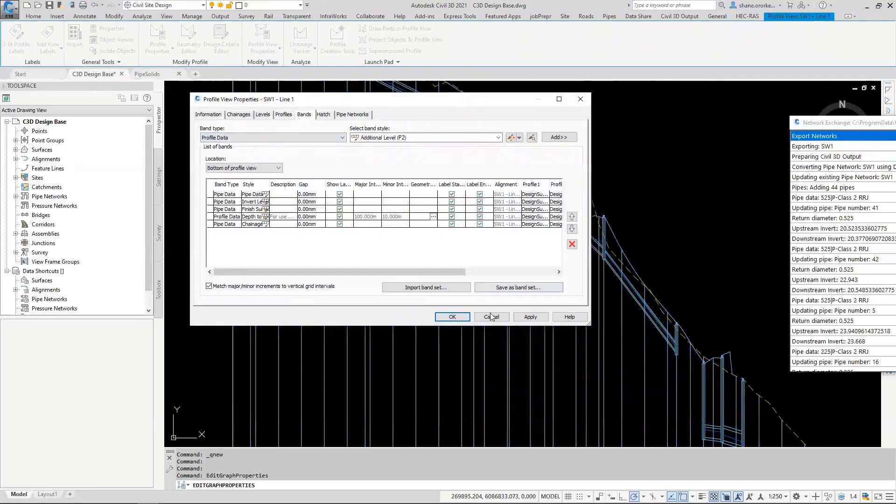
left_click(491, 317)
key("Escape")
scroll(462, 271, "down", 6)
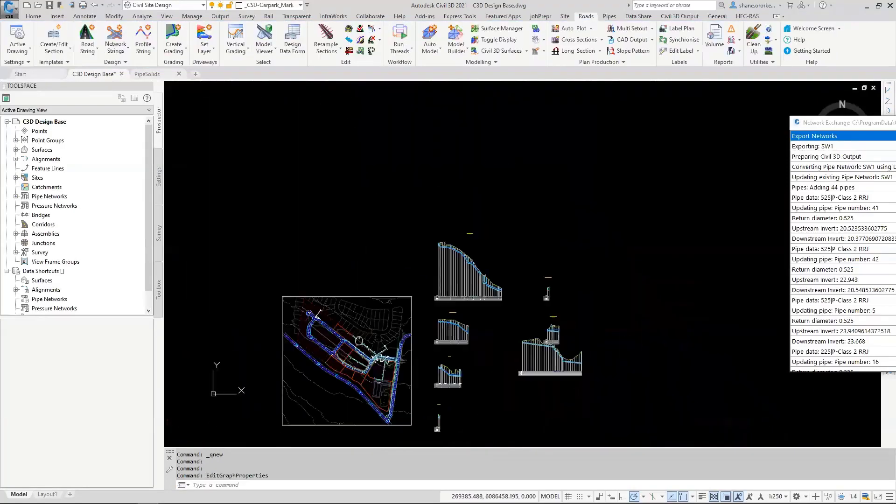
middle_click_drag(359, 341, 384, 322)
left_click(490, 261)
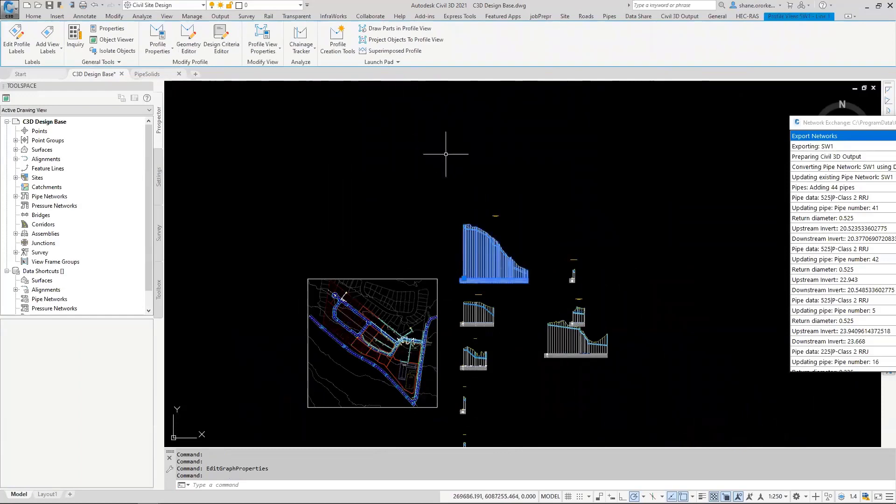
key("Escape")
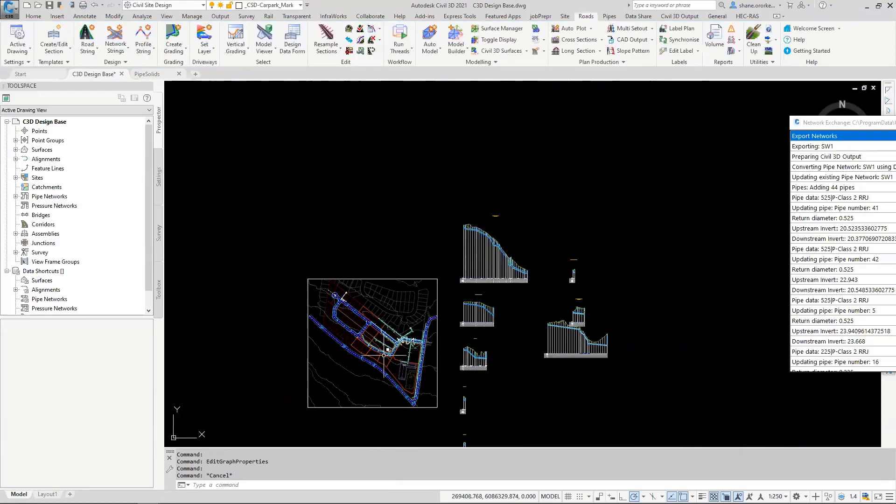
Select the long diagonal pipe that crosses pipe 6.1-1.5 at the road bend, choosing the pipe from the overlapping objects.
scroll(384, 355, "up", 8)
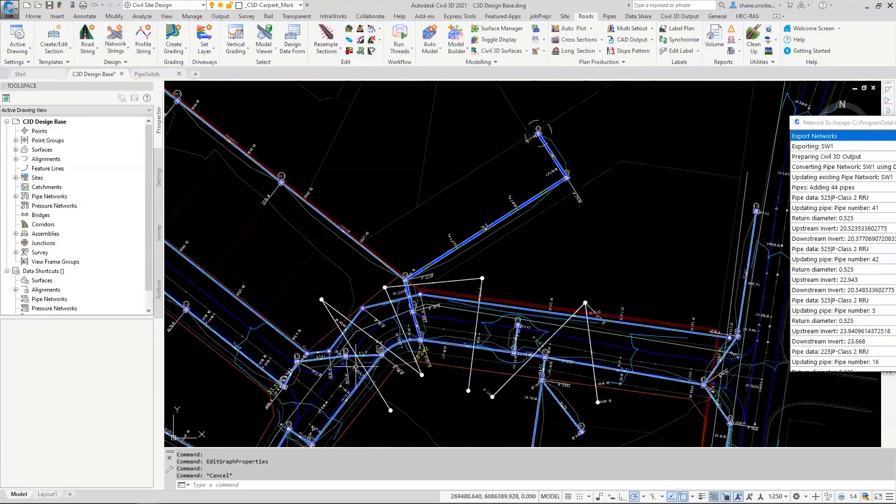
scroll(356, 367, "up", 4)
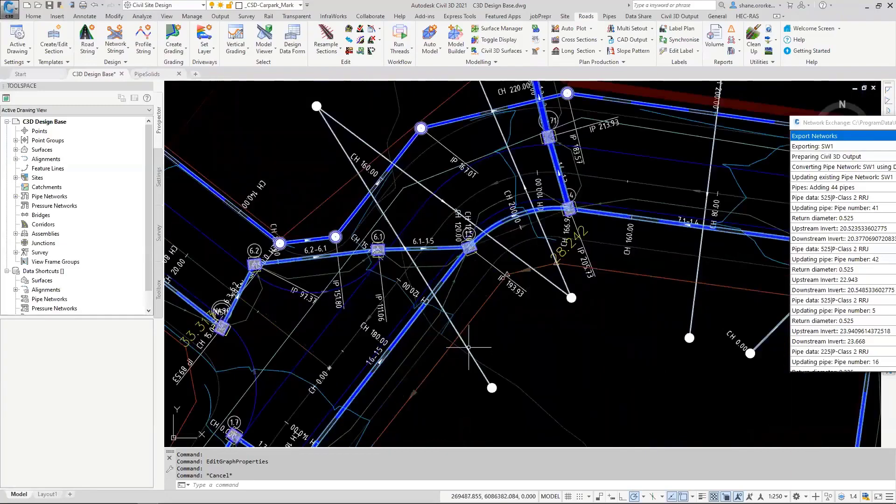
left_click(459, 341)
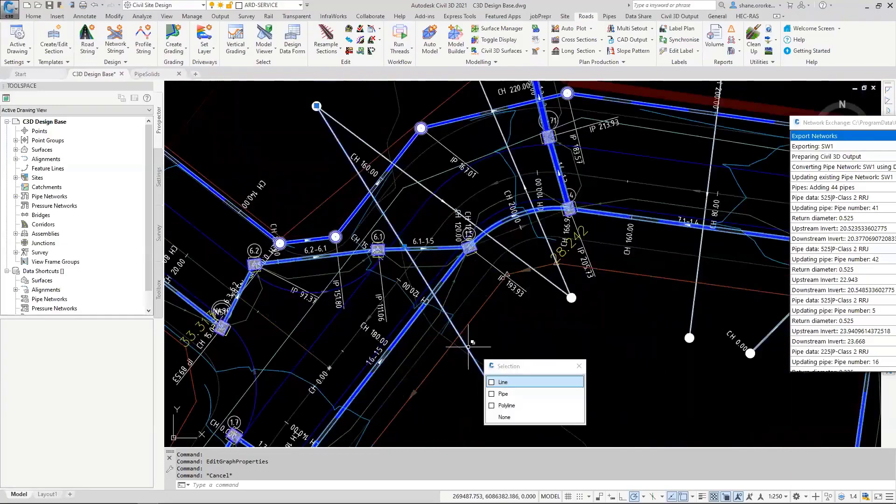
left_click(504, 394)
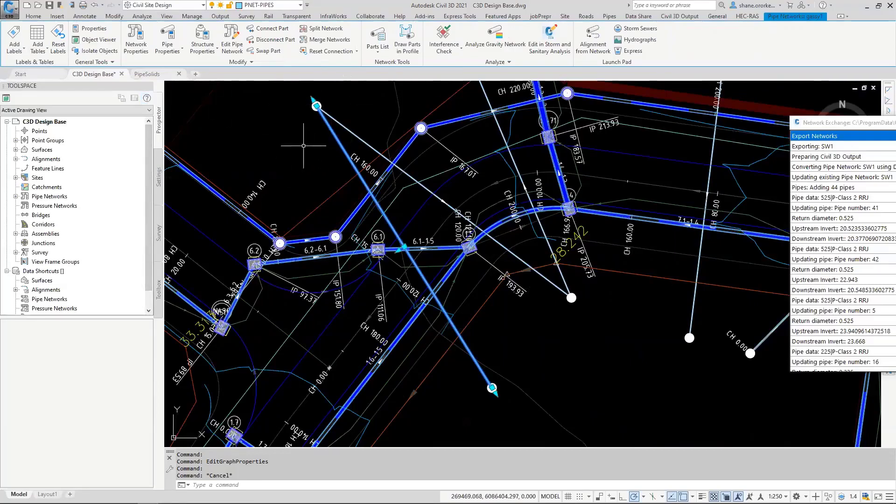
scroll(317, 140, "down", 2)
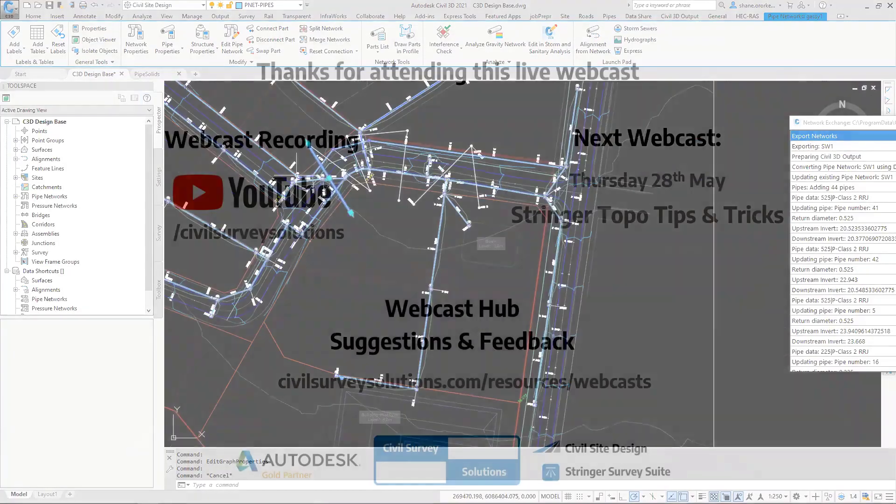